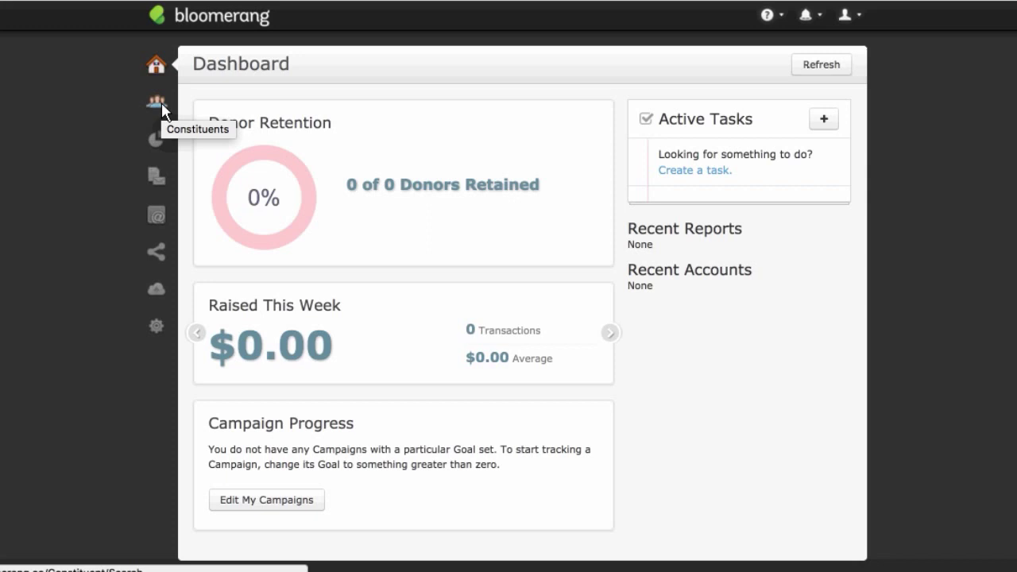
# Step: Start a blank Individual constituent record from the Constituents panel's New flyout
pyautogui.click(161, 102)
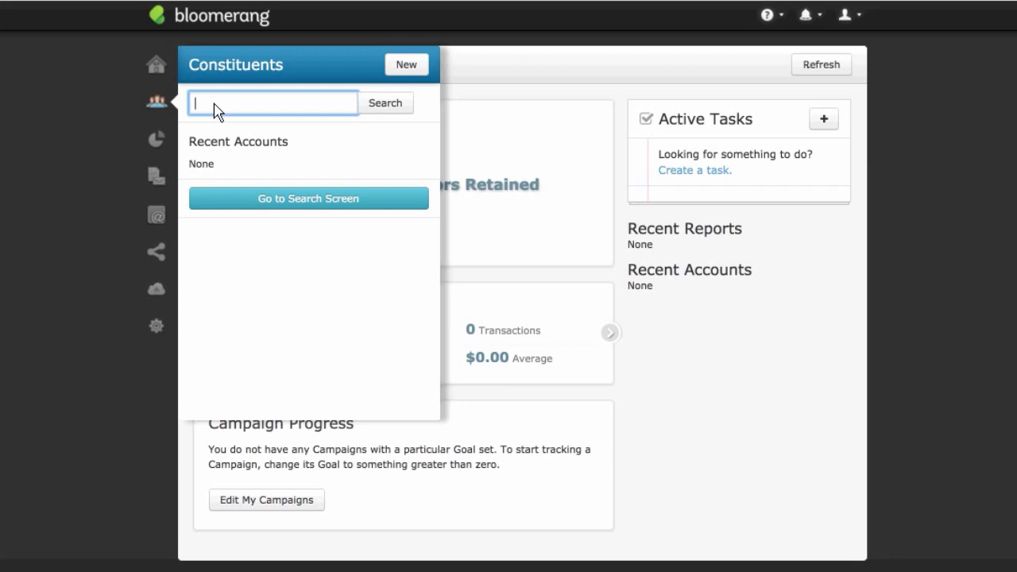
pyautogui.click(404, 77)
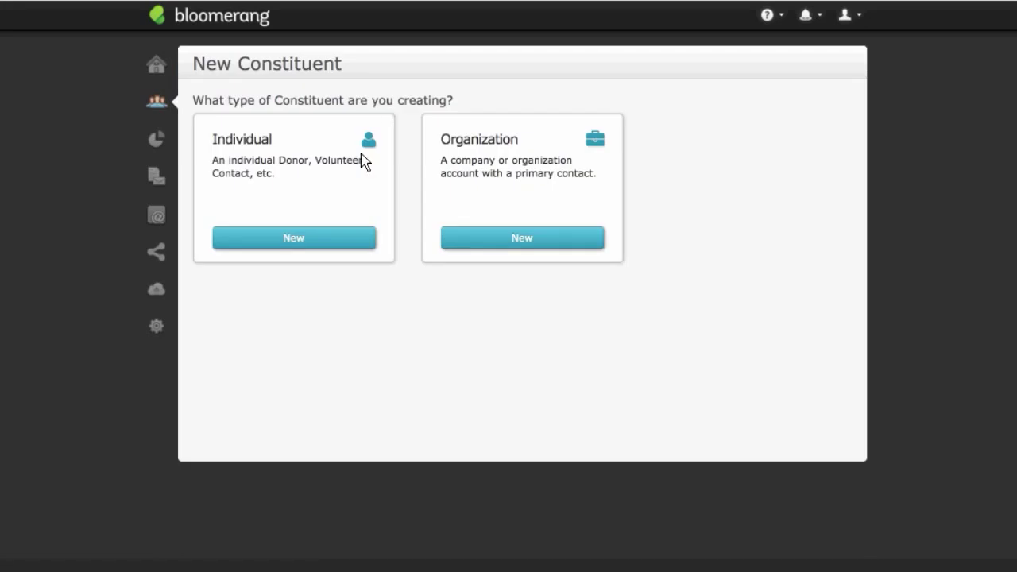
pyautogui.click(346, 236)
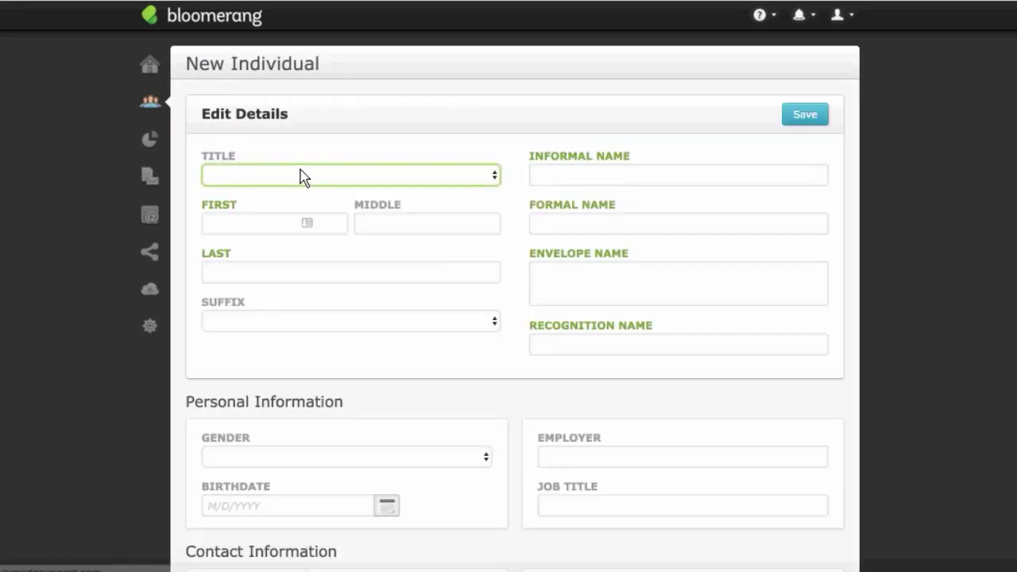
# Step: Enter title Mr. plus the constituent's first and last name on the individual form
pyautogui.click(303, 172)
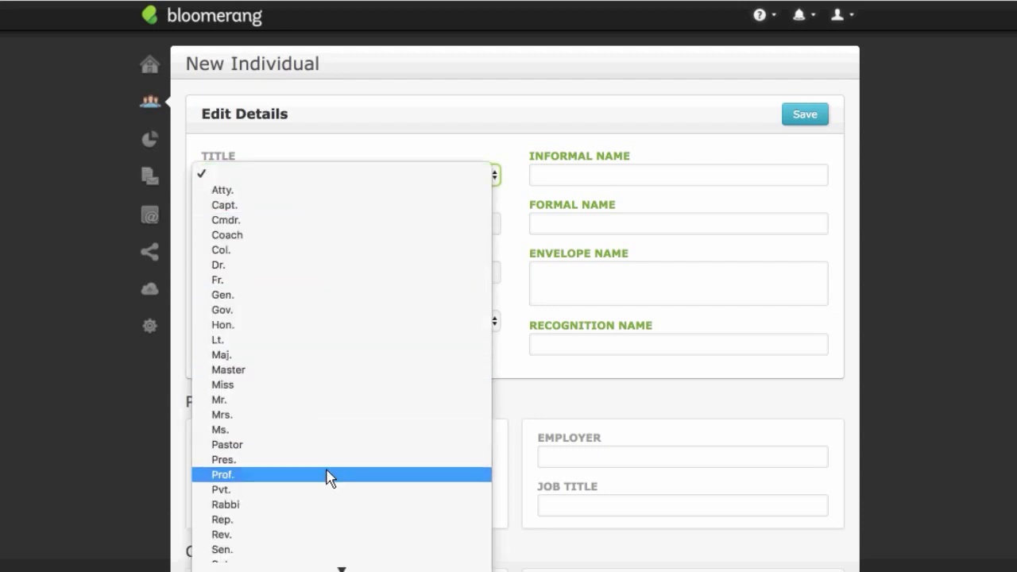
pyautogui.click(307, 400)
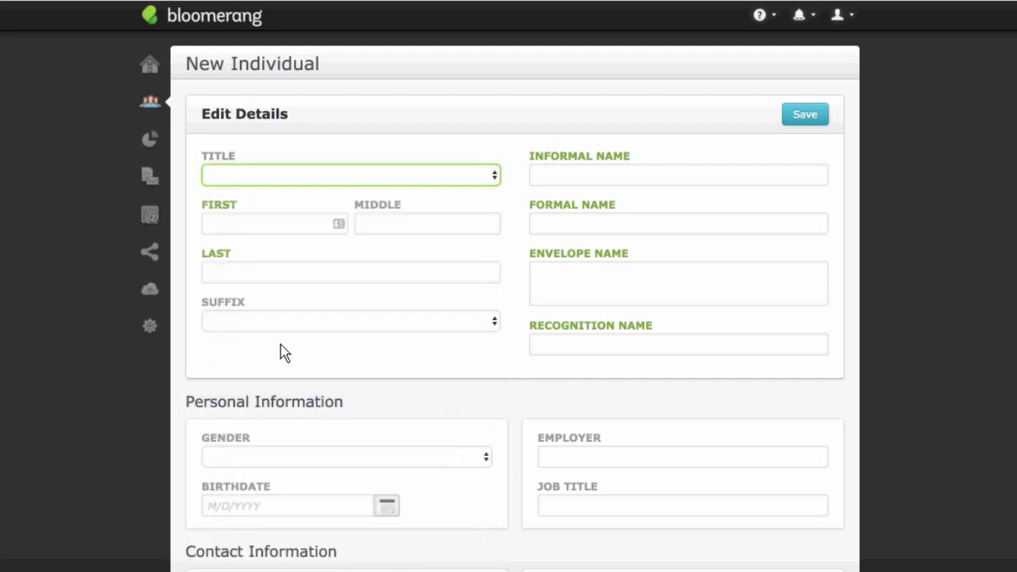
pyautogui.click(283, 226)
pyautogui.write('Cu')
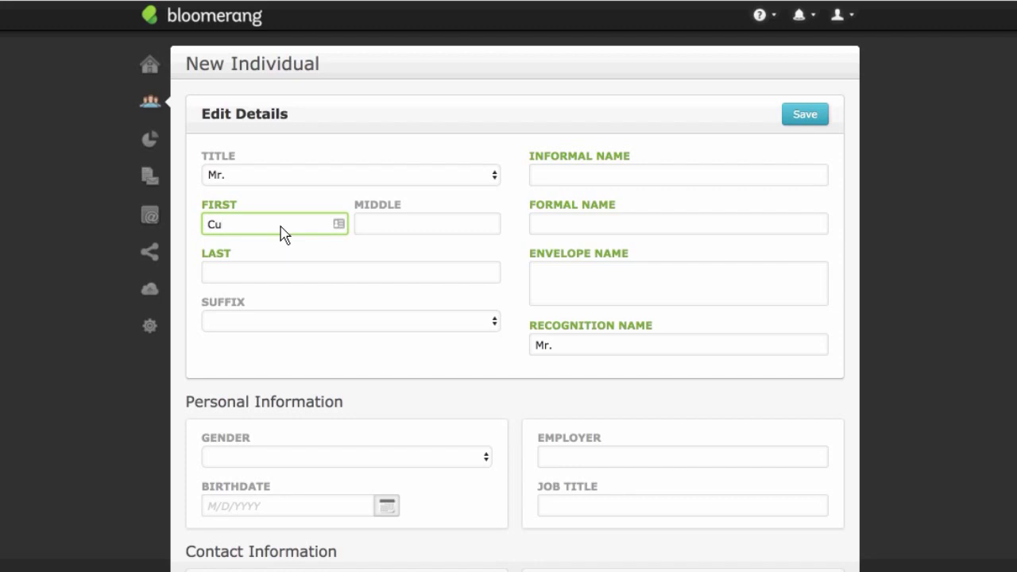
pyautogui.write('rious')
pyautogui.press('Tab')
pyautogui.press('Tab')
pyautogui.write('George')
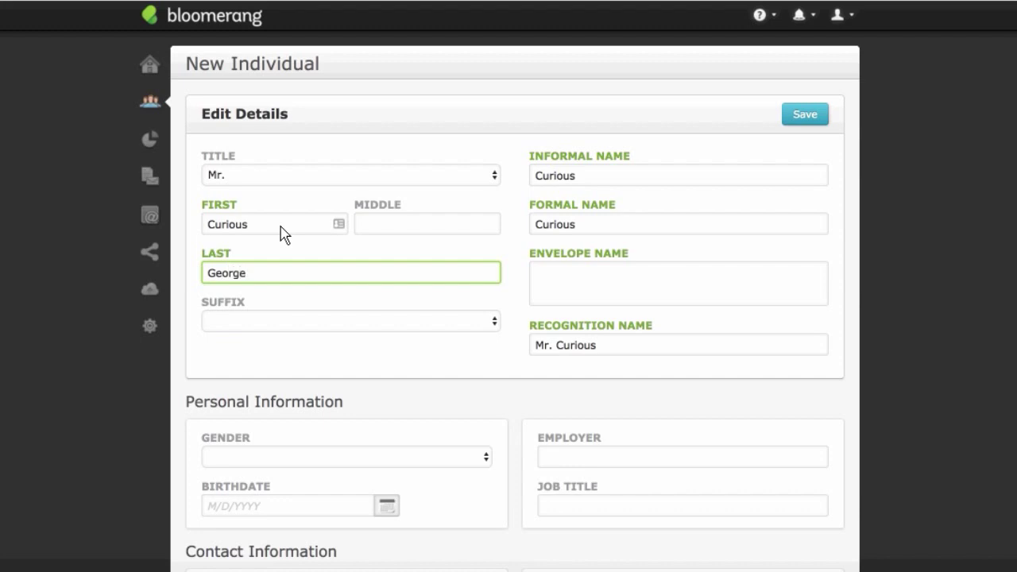
pyautogui.press('Tab')
pyautogui.scroll(-1, 389, 399)
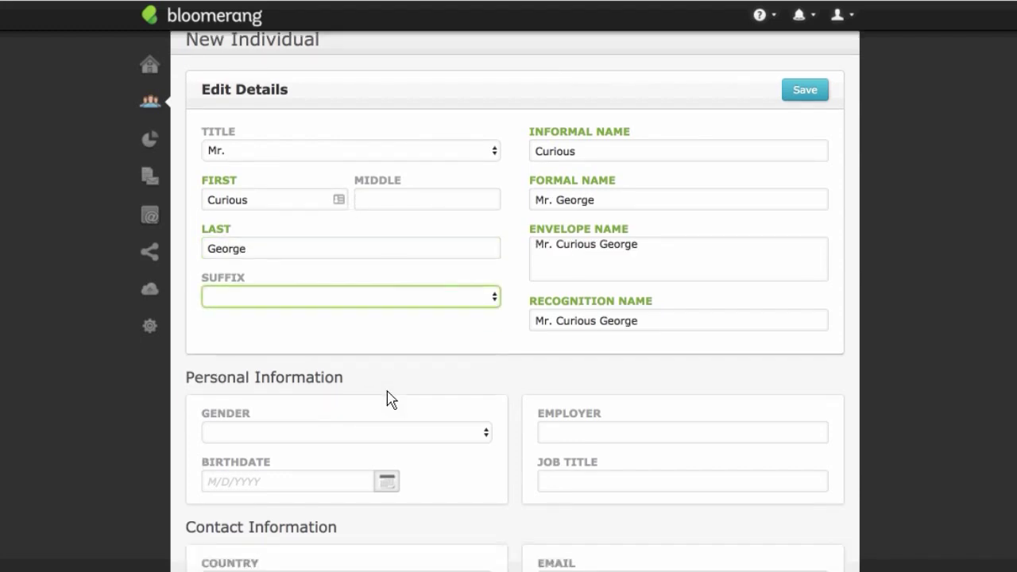
pyautogui.scroll(-5, 389, 399)
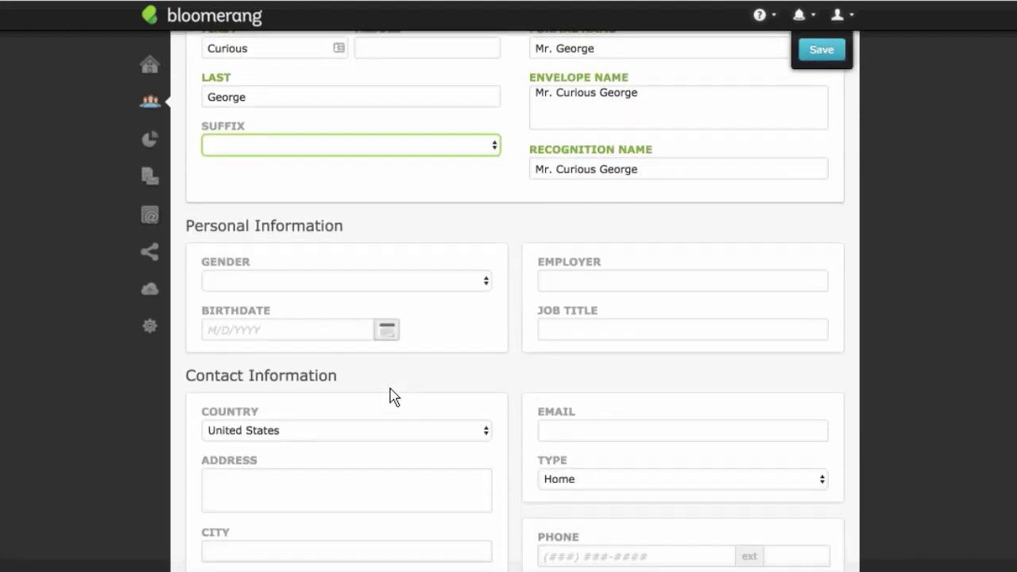
pyautogui.scroll(-4, 390, 390)
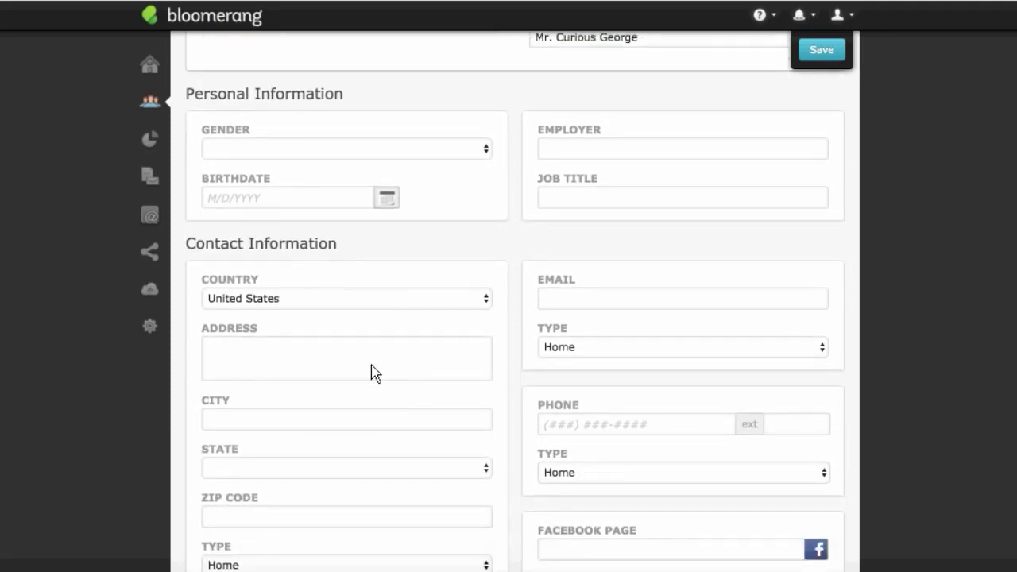
# Step: Fill in the home street address, city, state Indiana and zip code
pyautogui.click(375, 373)
pyautogui.write('123')
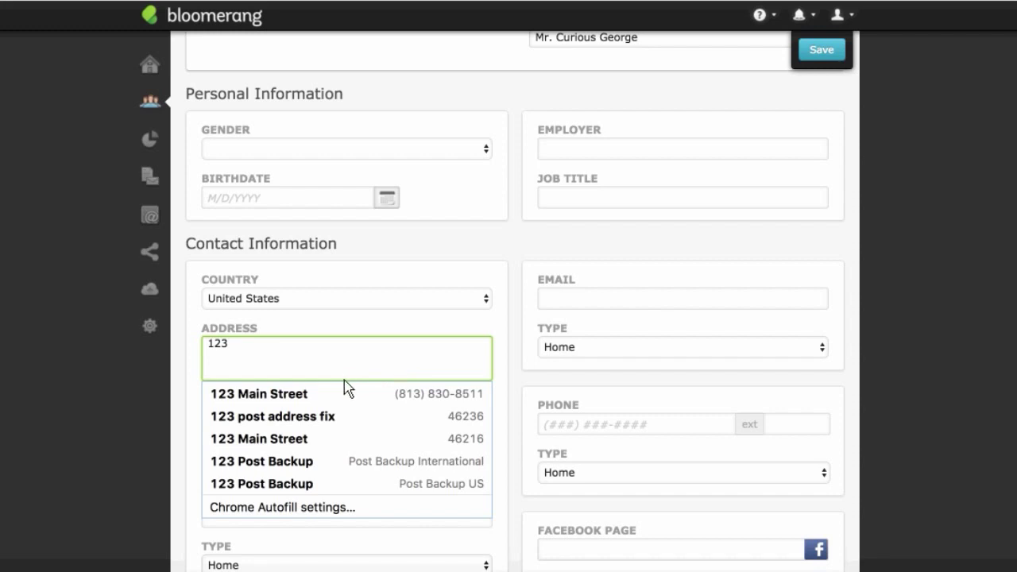
pyautogui.write(' Main ')
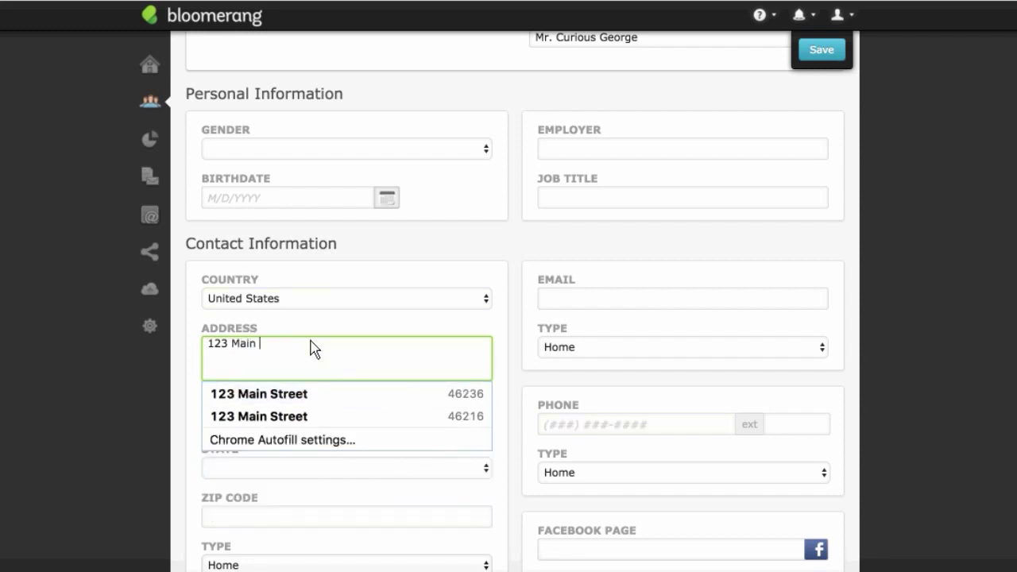
pyautogui.write('Street')
pyautogui.press('Tab')
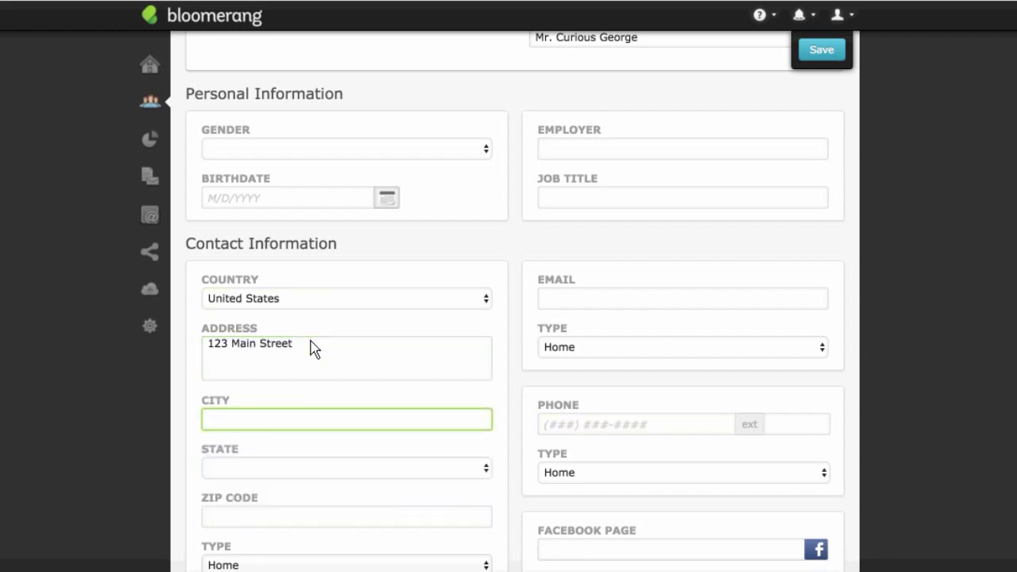
pyautogui.write('India')
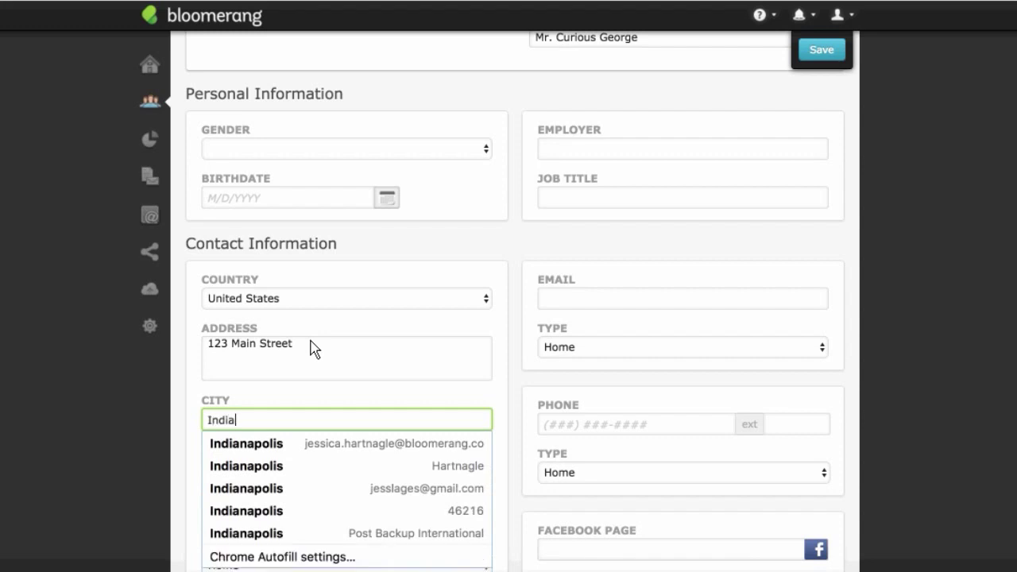
pyautogui.write('napolis')
pyautogui.press('Tab')
pyautogui.press('i')
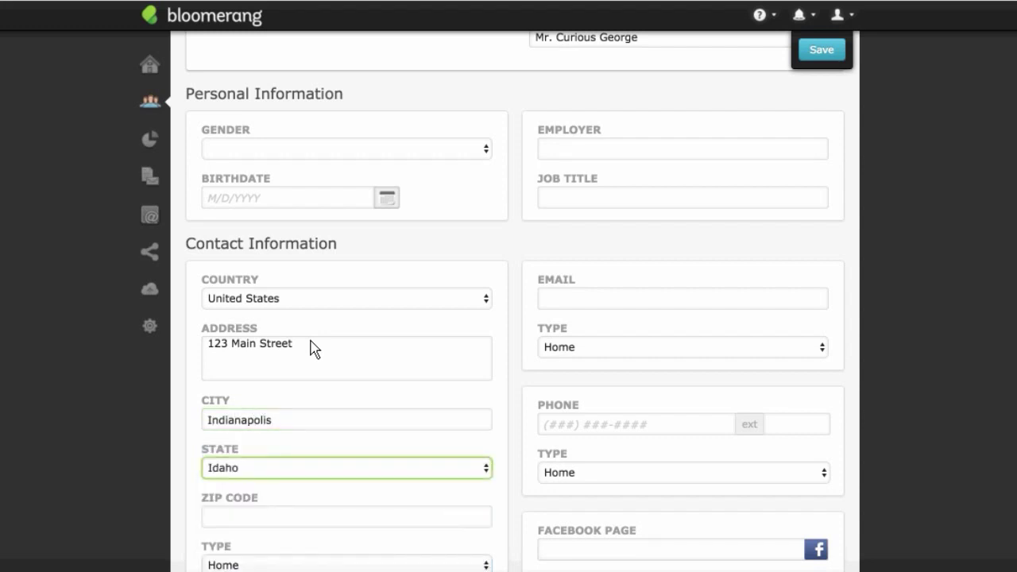
pyautogui.press('i')
pyautogui.press('i')
pyautogui.press('Tab')
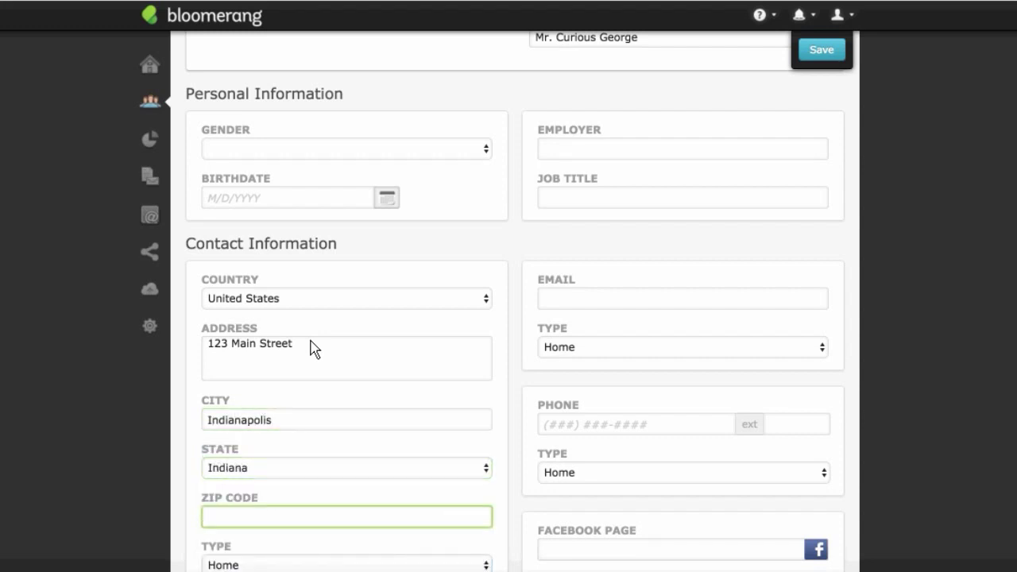
pyautogui.write('12345')
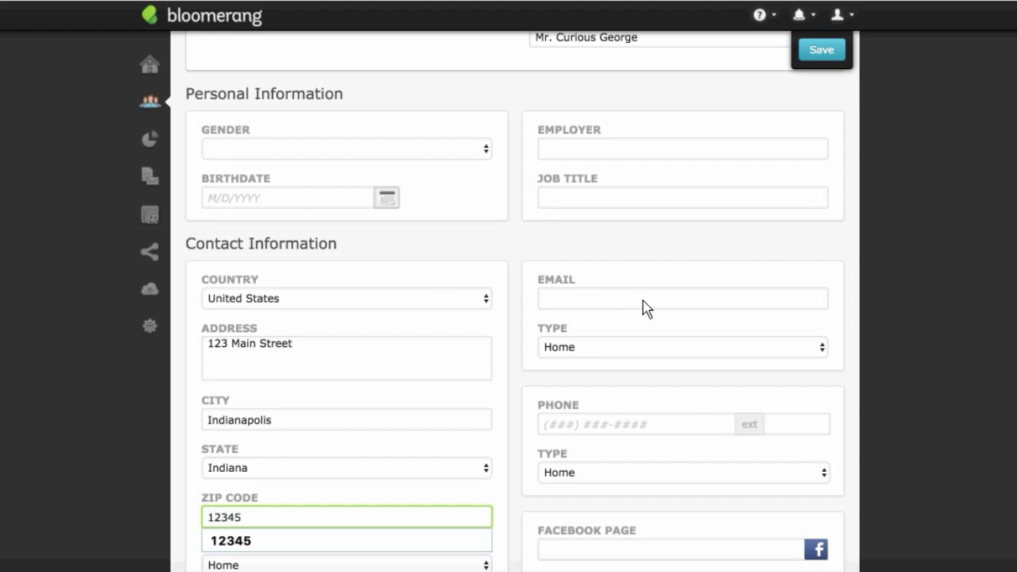
# Step: Enter the home email address from a saved suggestion, adding a plus-tag before the domain
pyautogui.click(646, 308)
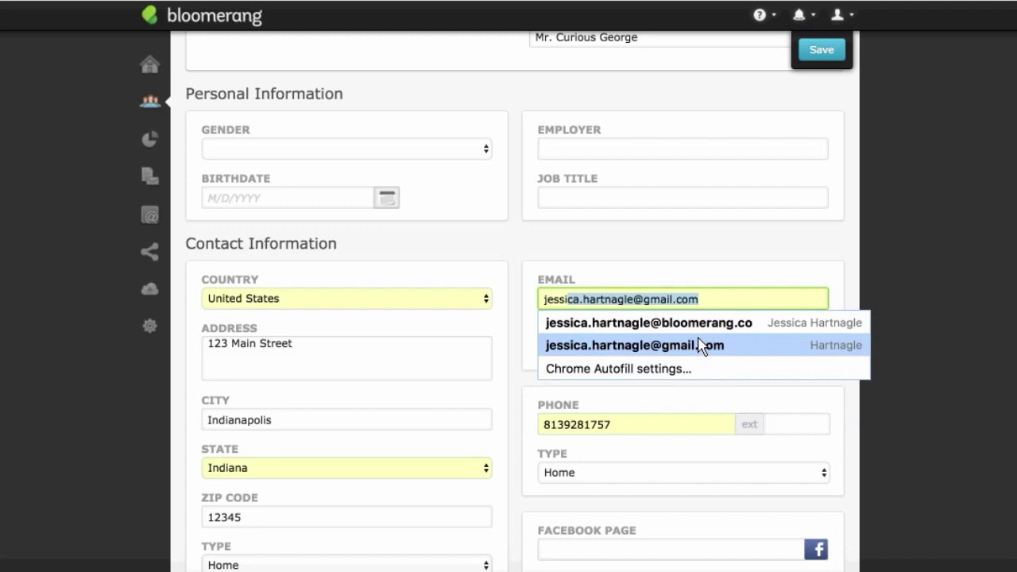
pyautogui.click(691, 324)
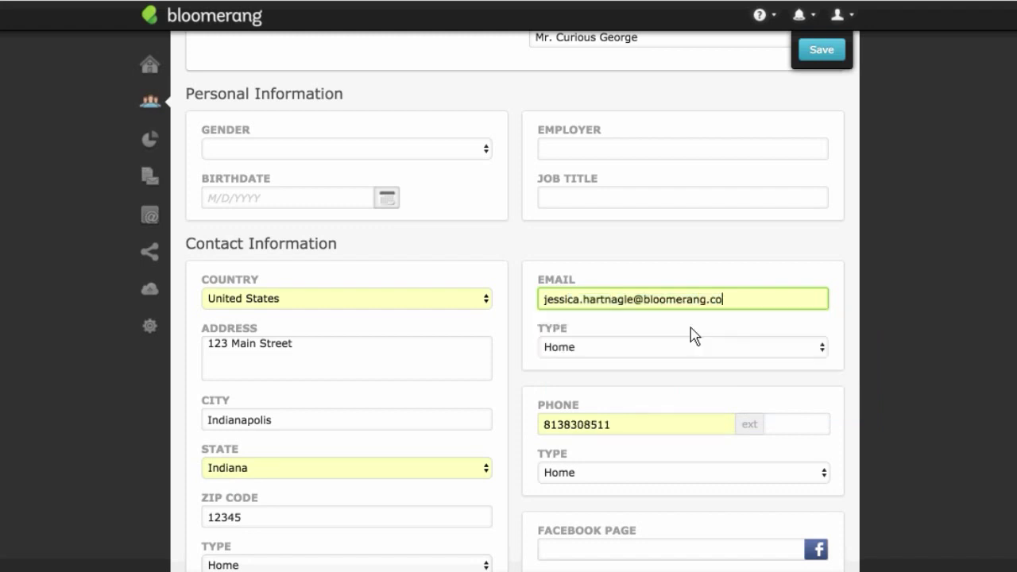
pyautogui.click(634, 301)
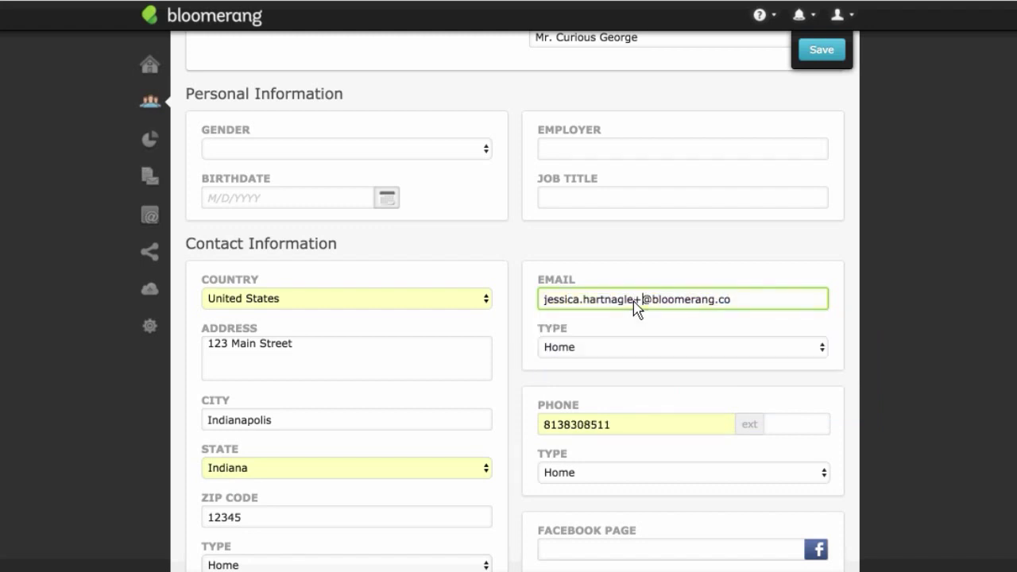
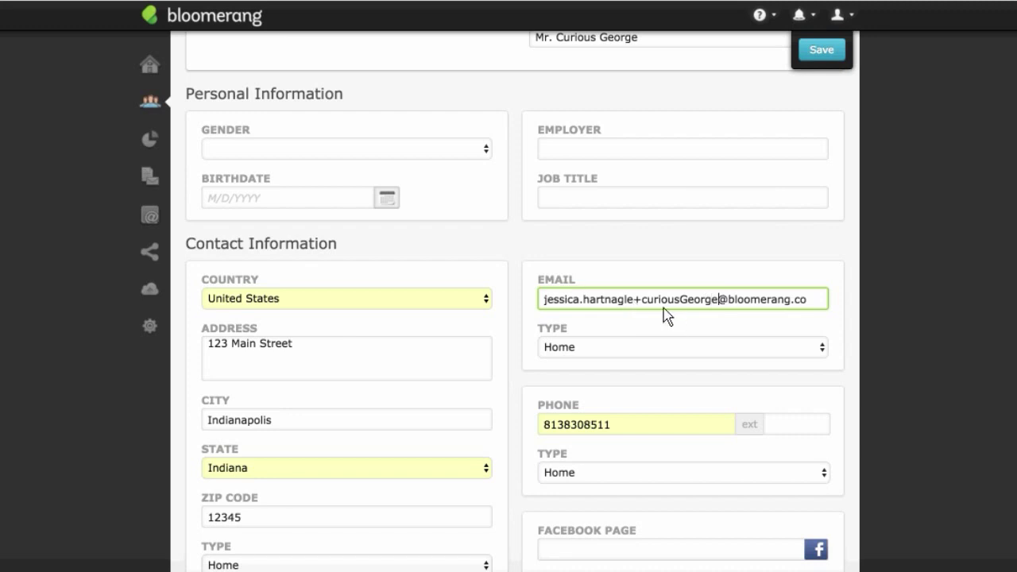
pyautogui.click(699, 359)
# Step: Replace the autofilled home phone number with the constituent's phone number
pyautogui.scroll(-1, 684, 369)
pyautogui.moveTo(679, 363); pyautogui.dragTo(537, 366)
pyautogui.press('BackSpace')
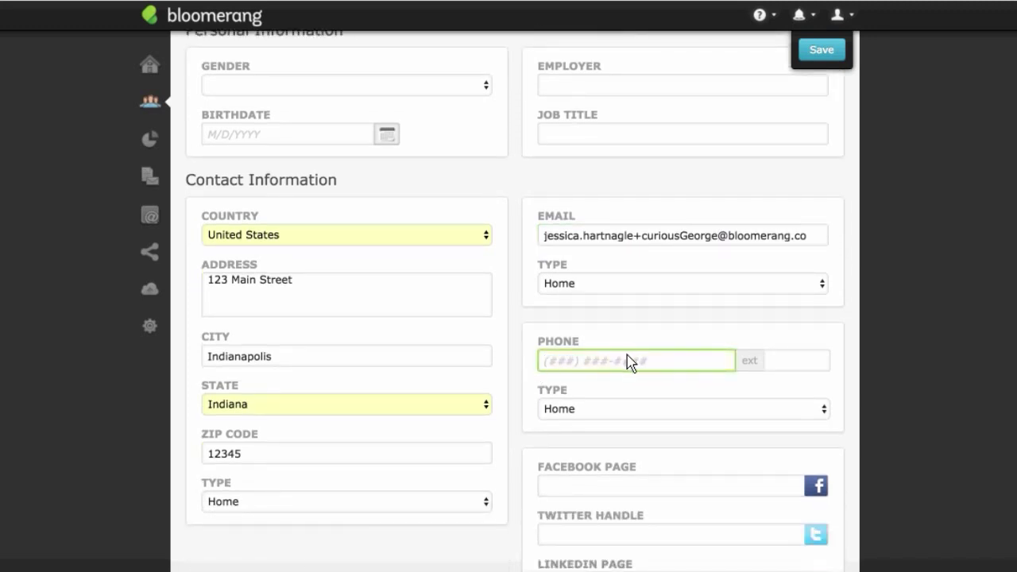
pyautogui.press('BackSpace')
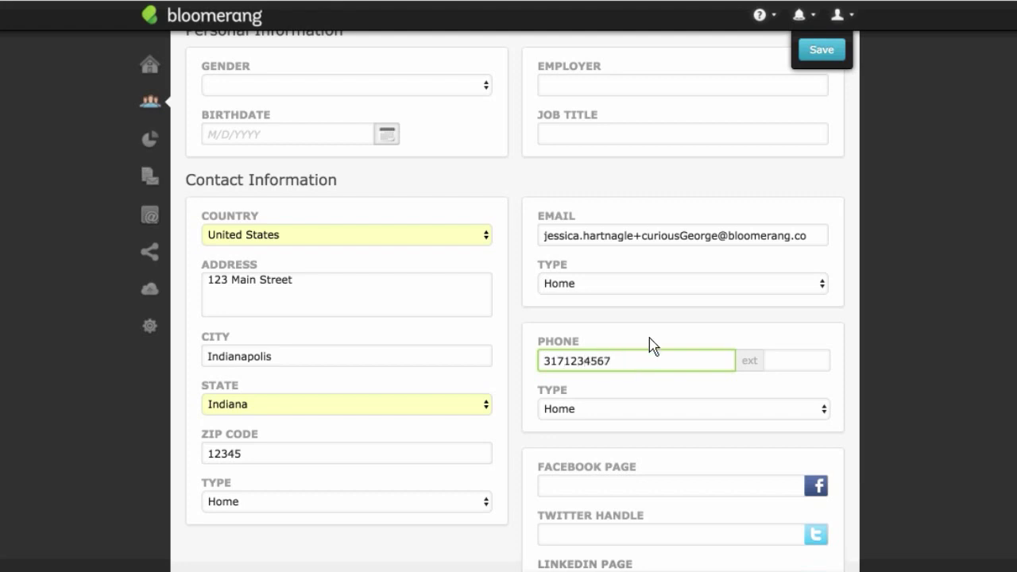
pyautogui.click(661, 344)
pyautogui.scroll(5, 747, 263)
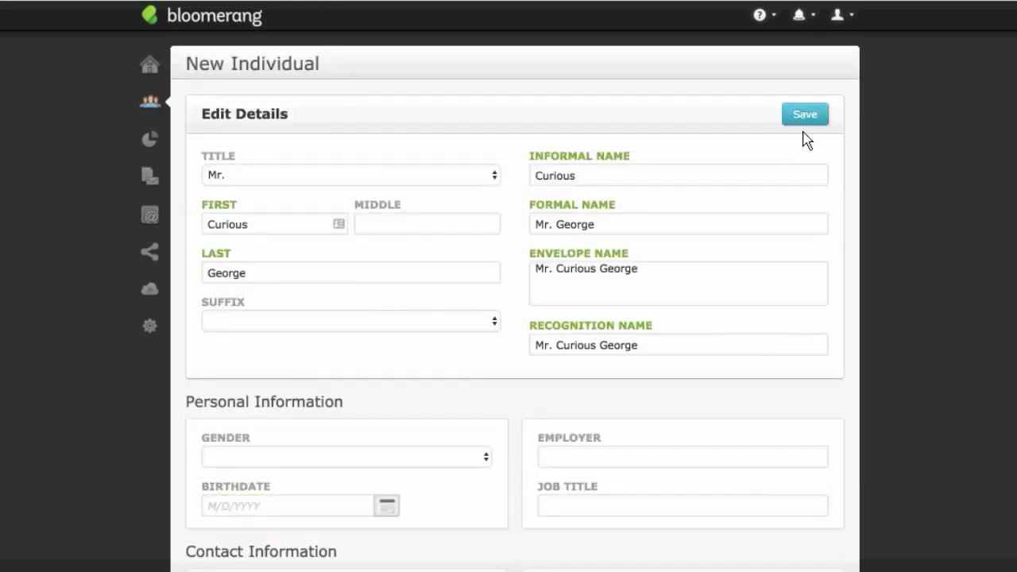
# Step: Save the new individual and begin a New Interaction from the profile's actions menu
pyautogui.click(803, 119)
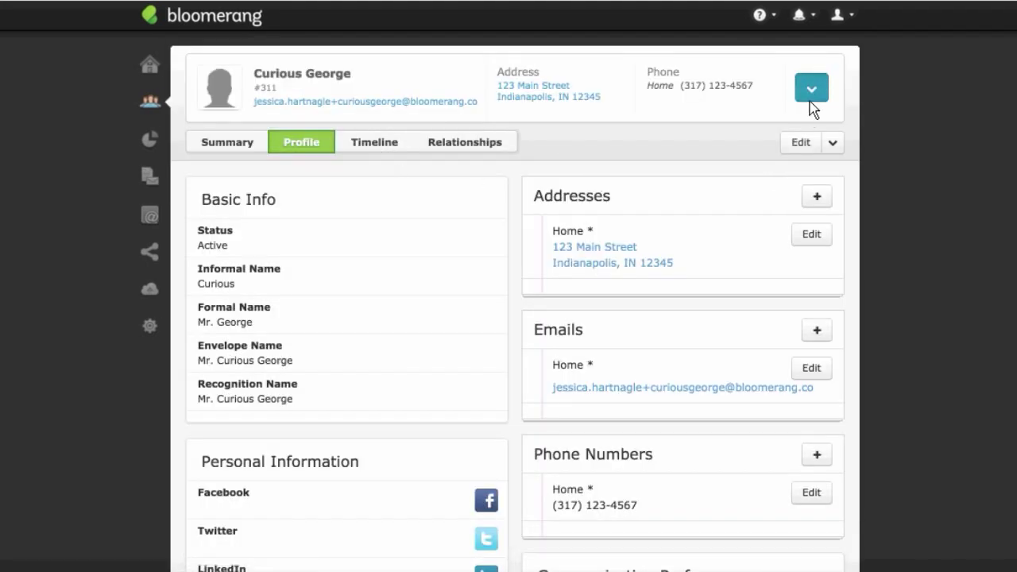
pyautogui.click(811, 98)
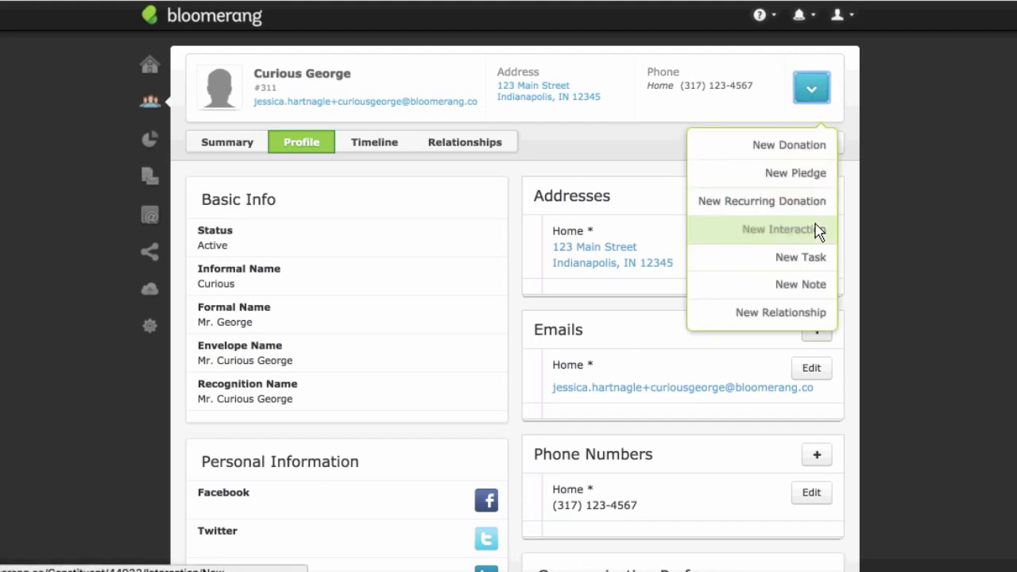
pyautogui.click(817, 229)
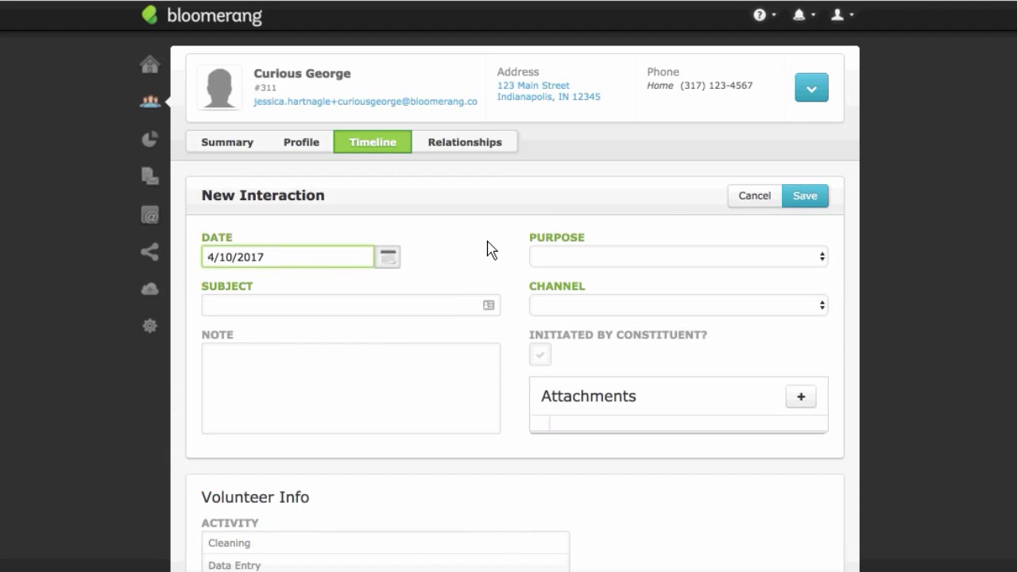
# Step: Type the subject 'POE Attendance April' into the interaction's Subject field
pyautogui.scroll(-1, 491, 249)
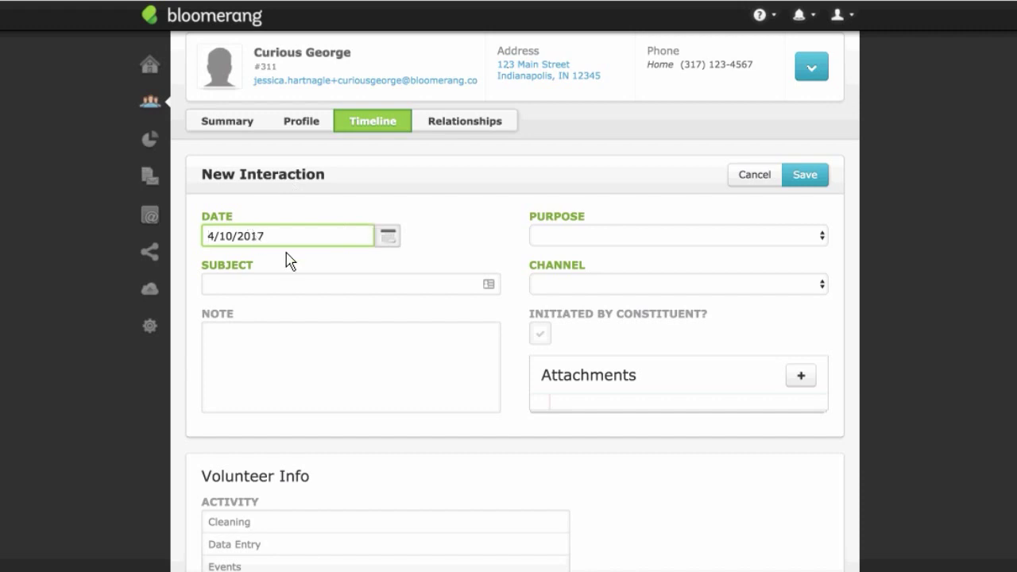
pyautogui.scroll(-1, 468, 245)
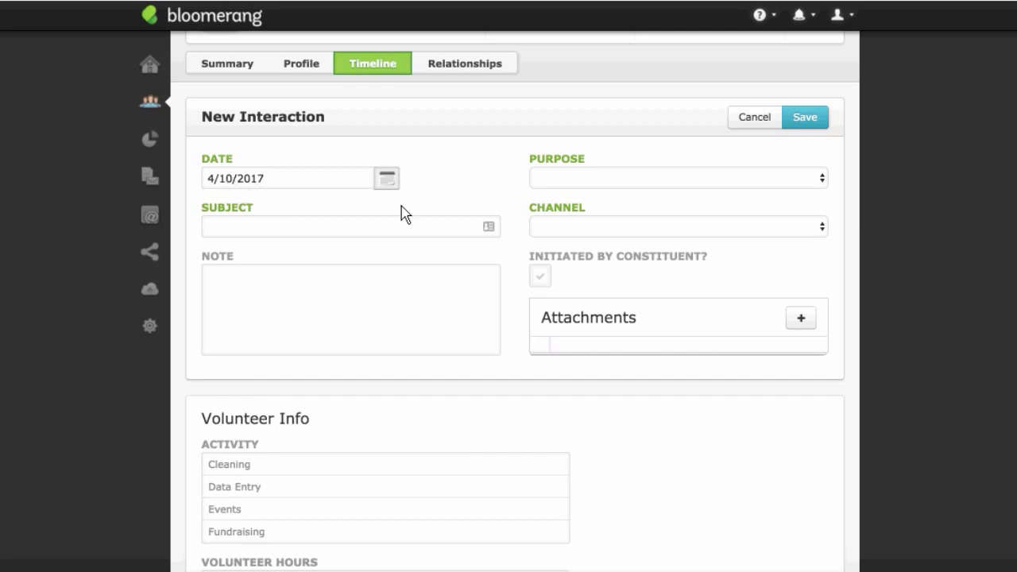
pyautogui.click(406, 228)
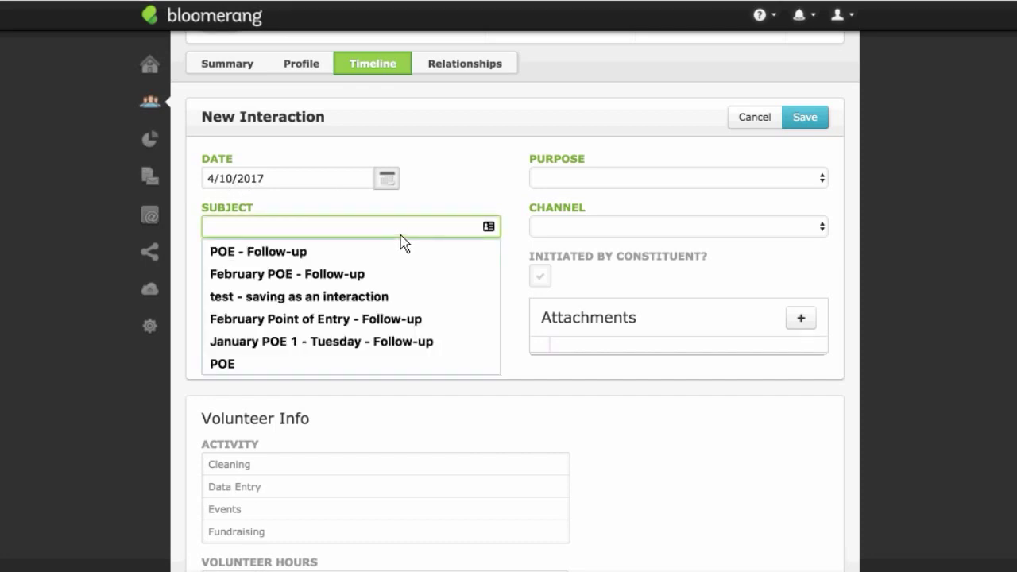
pyautogui.write('PO')
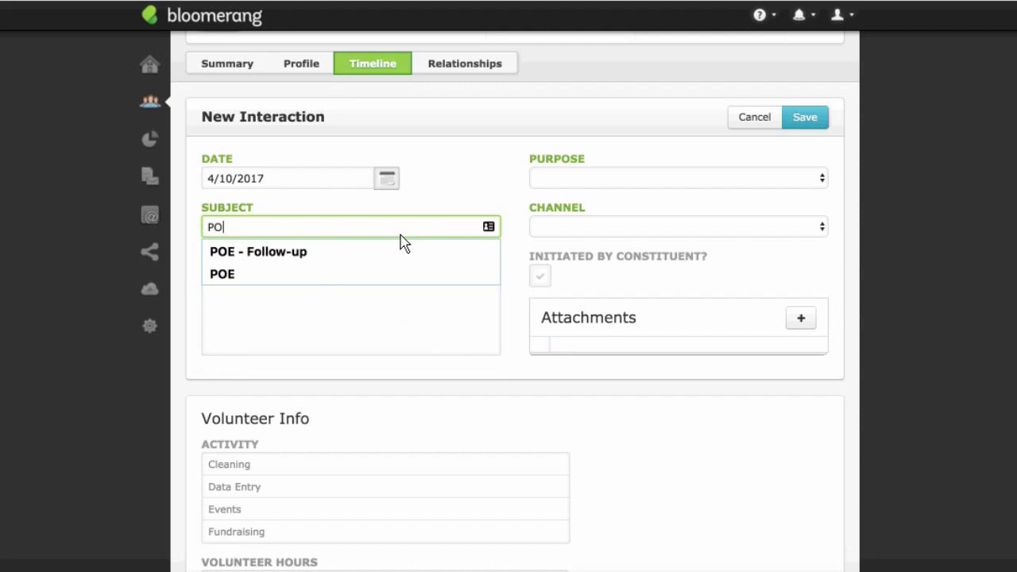
pyautogui.write('E Atten')
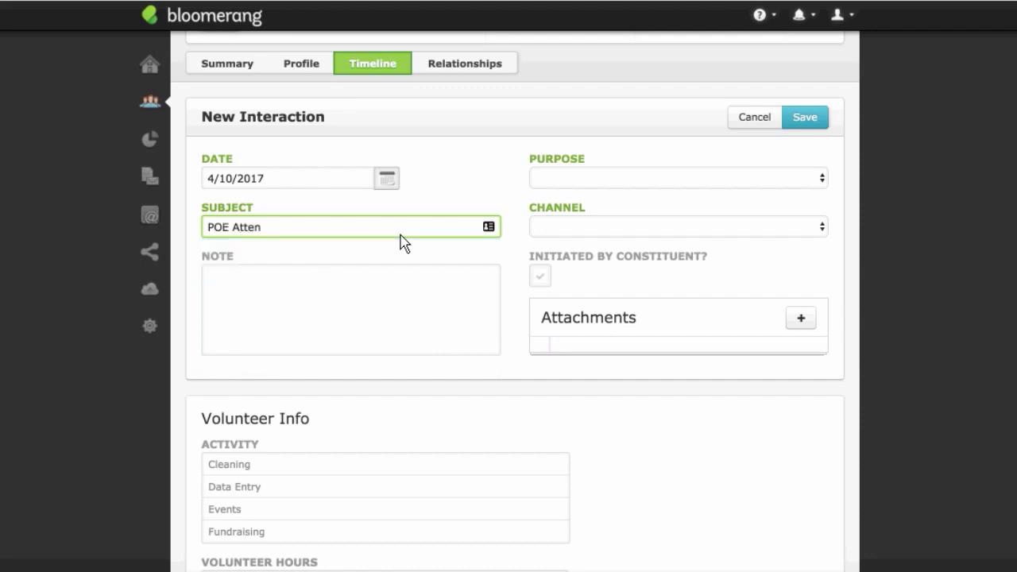
pyautogui.write('dance April')
pyautogui.hotkey('shift', 'Tab')
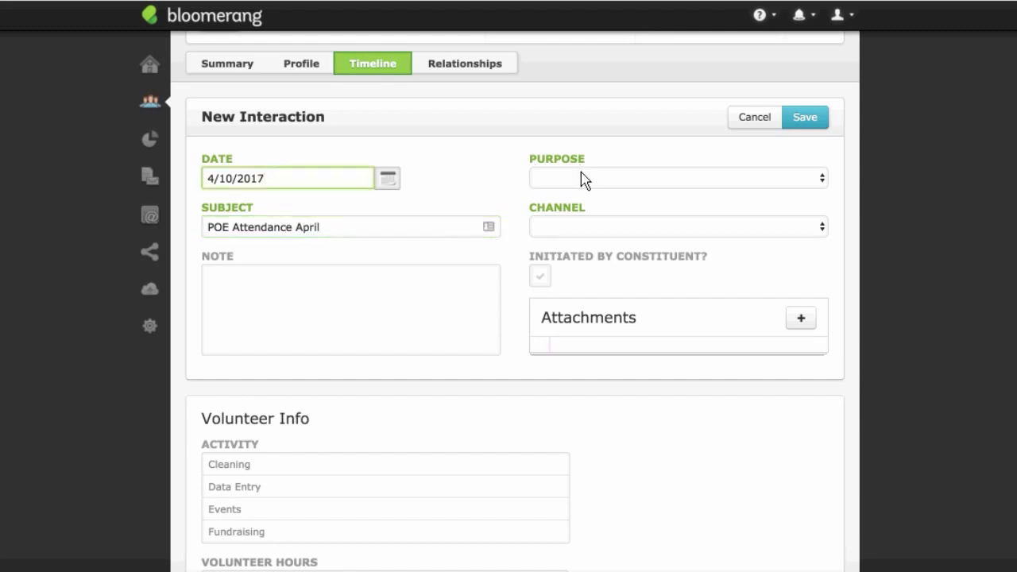
pyautogui.click(587, 181)
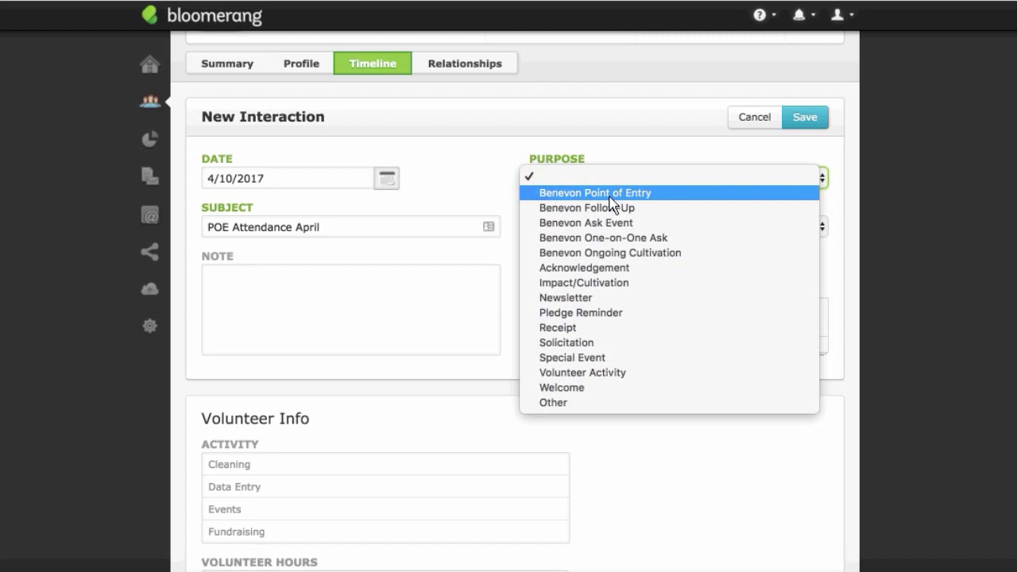
pyautogui.click(487, 201)
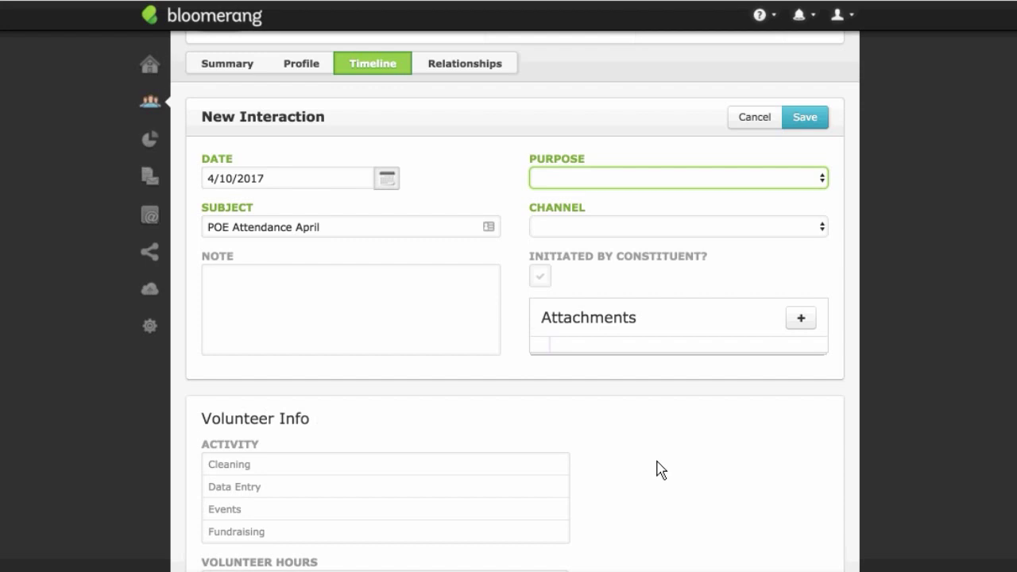
pyautogui.scroll(-2, 664, 467)
pyautogui.scroll(1, 657, 465)
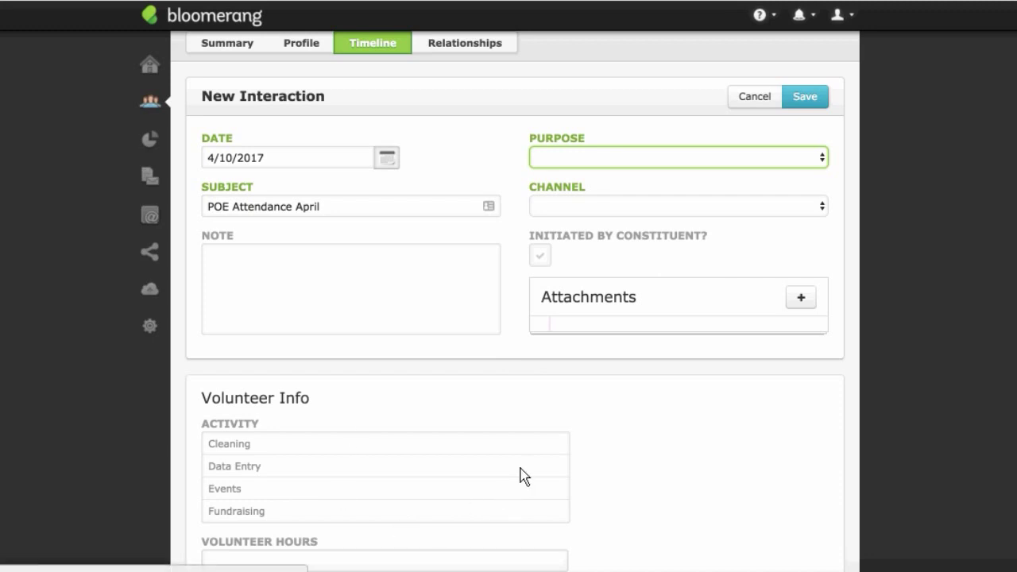
pyautogui.scroll(3, 522, 474)
pyautogui.click(596, 254)
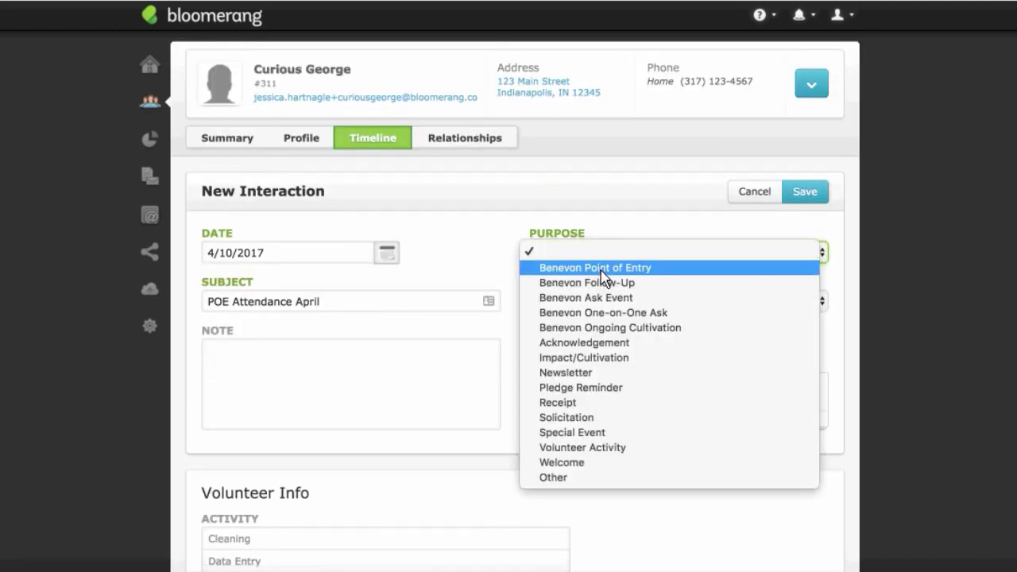
# Step: Choose Benevon Point of Entry as the interaction purpose and review the form below
pyautogui.click(601, 270)
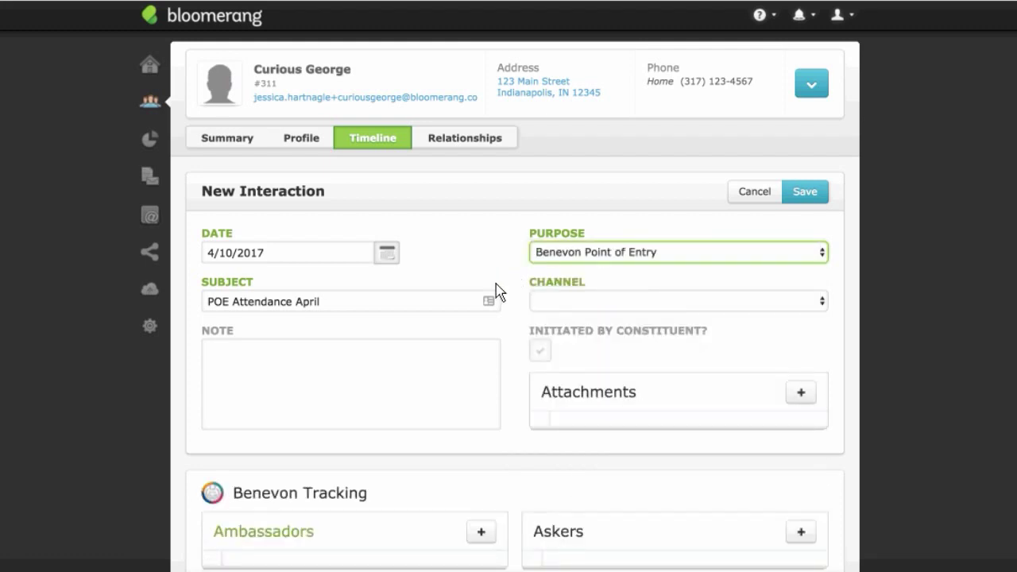
pyautogui.scroll(-1, 495, 289)
pyautogui.scroll(-2, 501, 290)
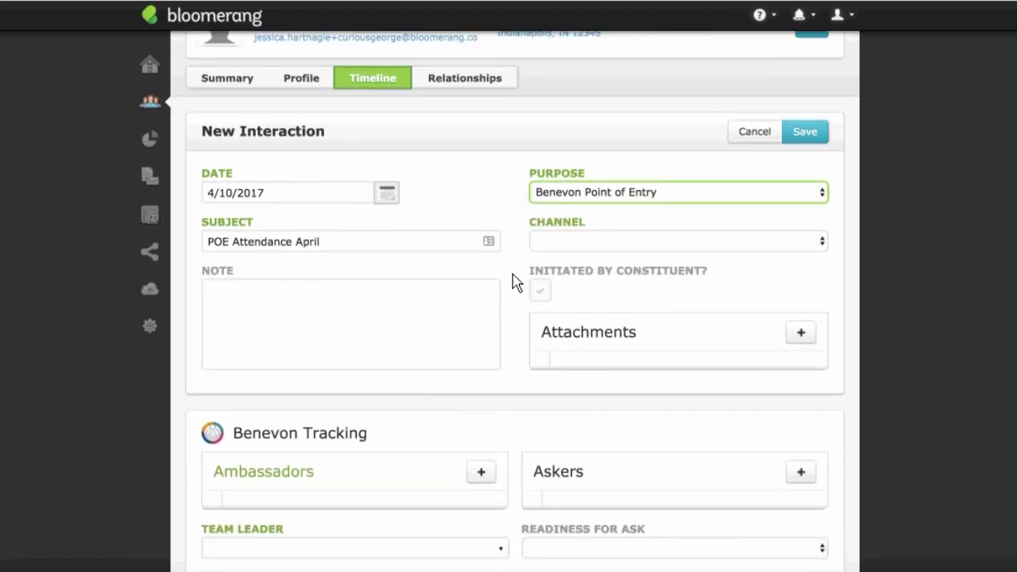
pyautogui.scroll(-5, 521, 310)
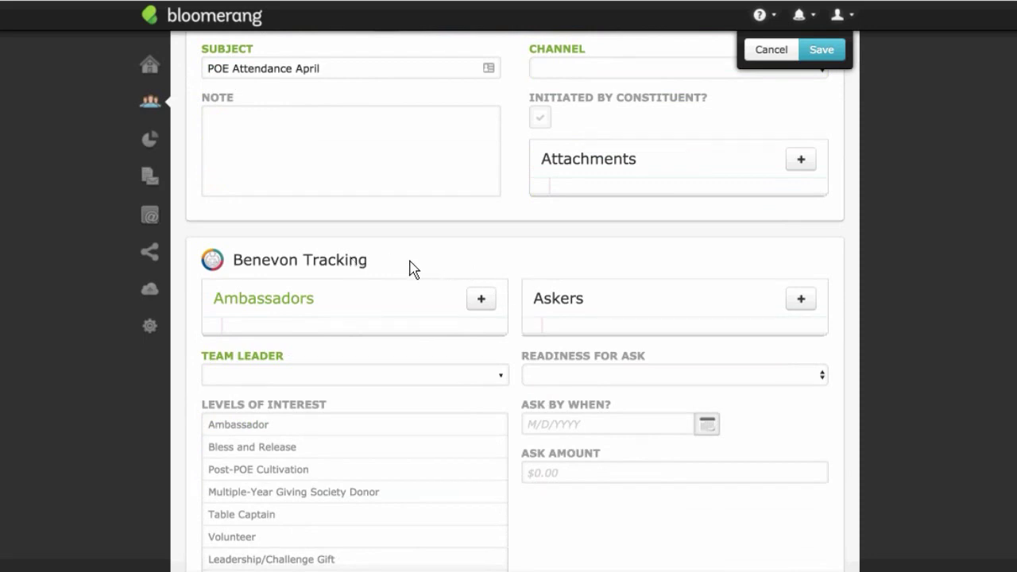
pyautogui.scroll(-9, 441, 272)
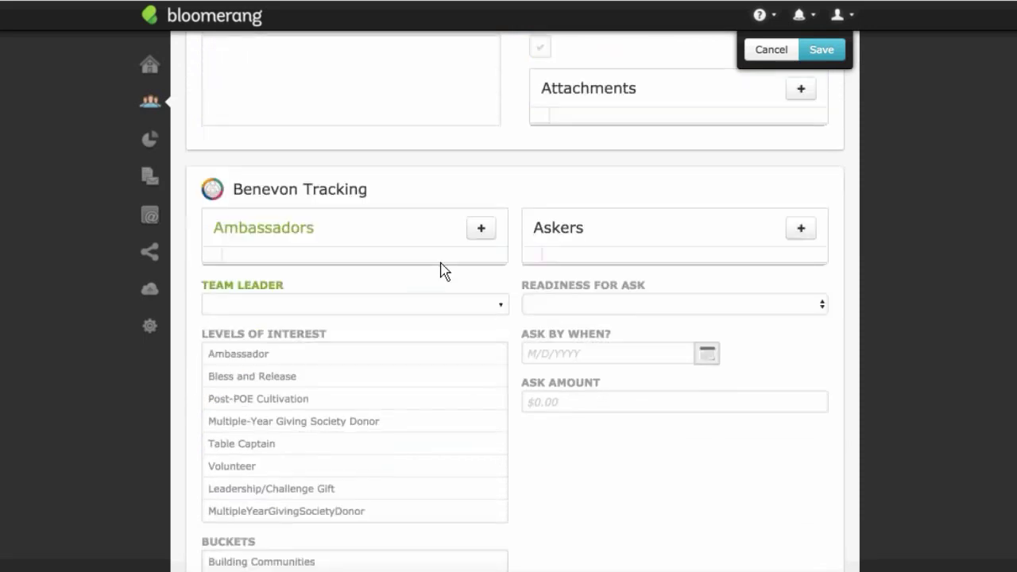
pyautogui.scroll(-6, 445, 274)
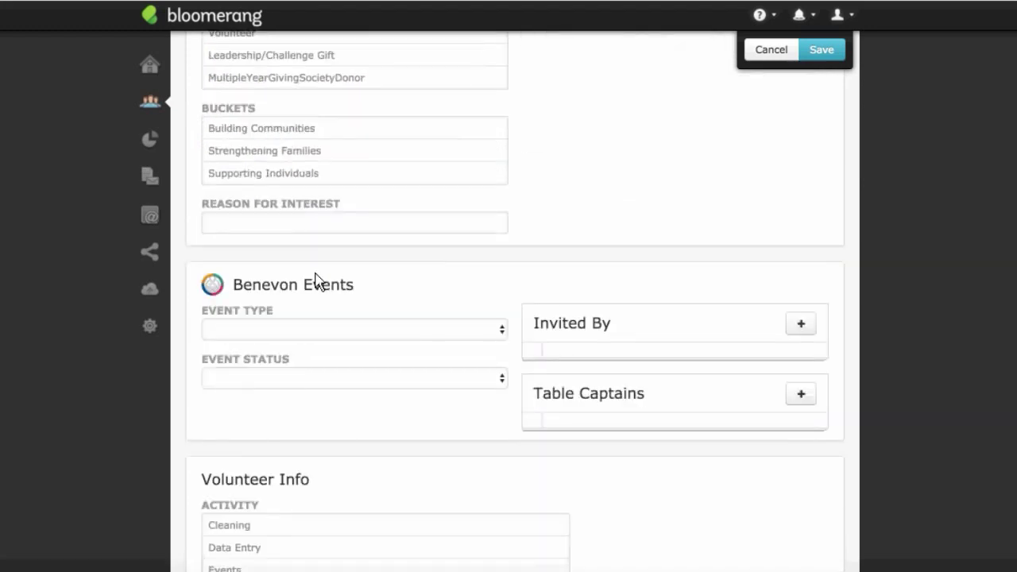
pyautogui.scroll(15, 474, 300)
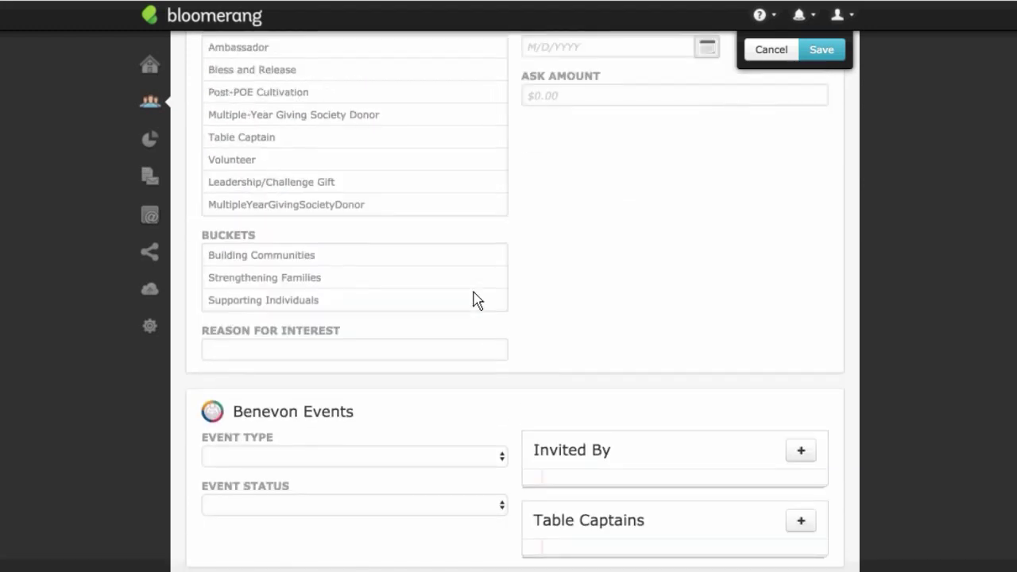
pyautogui.scroll(4, 479, 298)
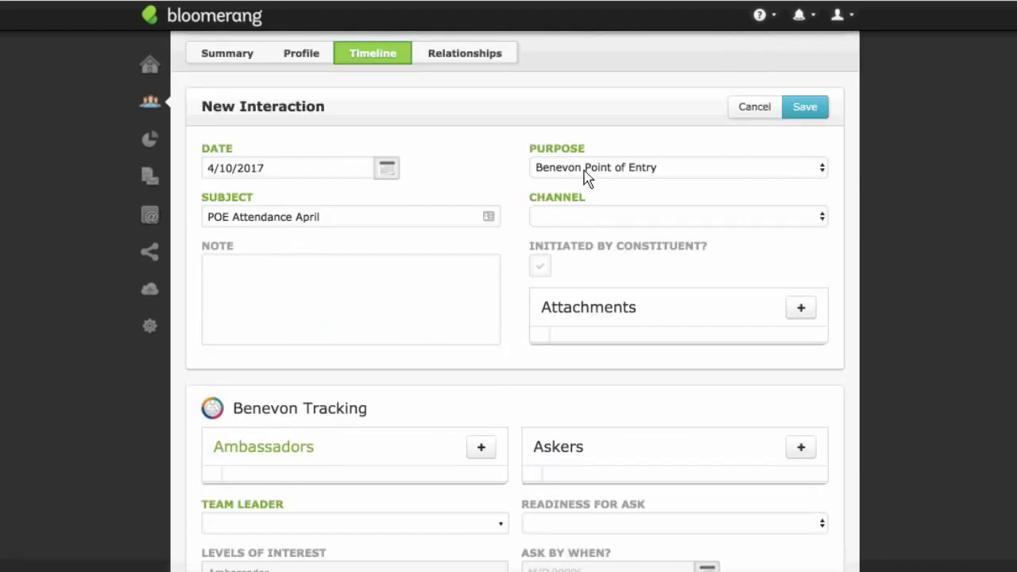
# Step: Compare other Benevon purposes, return to Benevon Point of Entry, and set channel In Person
pyautogui.click(586, 178)
pyautogui.click(588, 183)
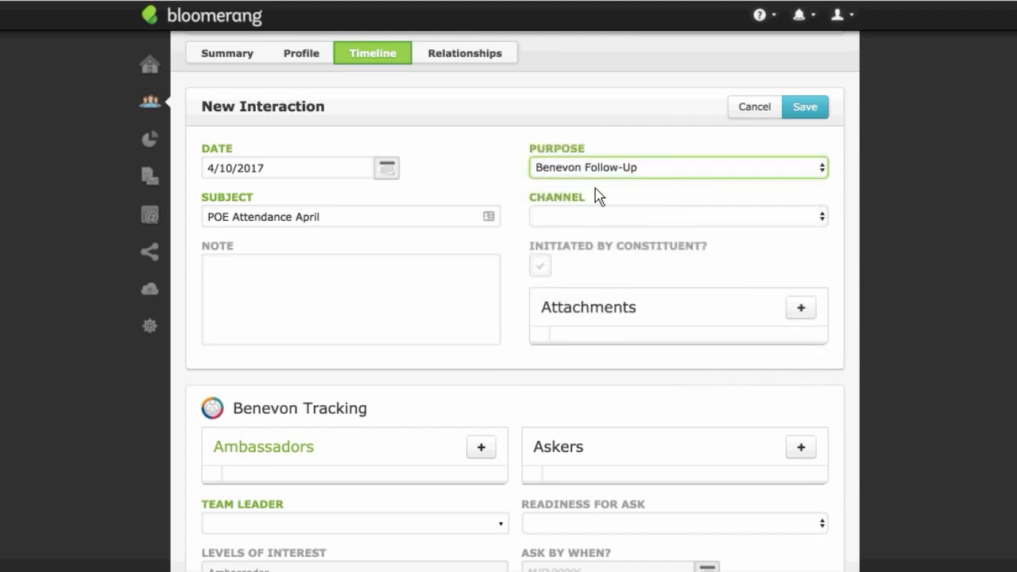
pyautogui.click(596, 169)
pyautogui.click(595, 164)
pyautogui.click(595, 165)
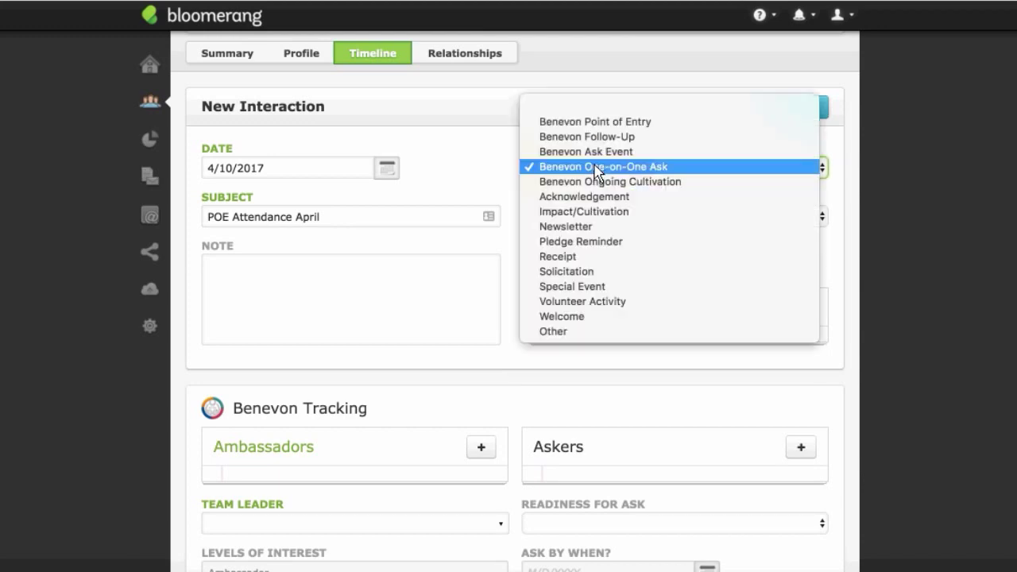
pyautogui.click(609, 213)
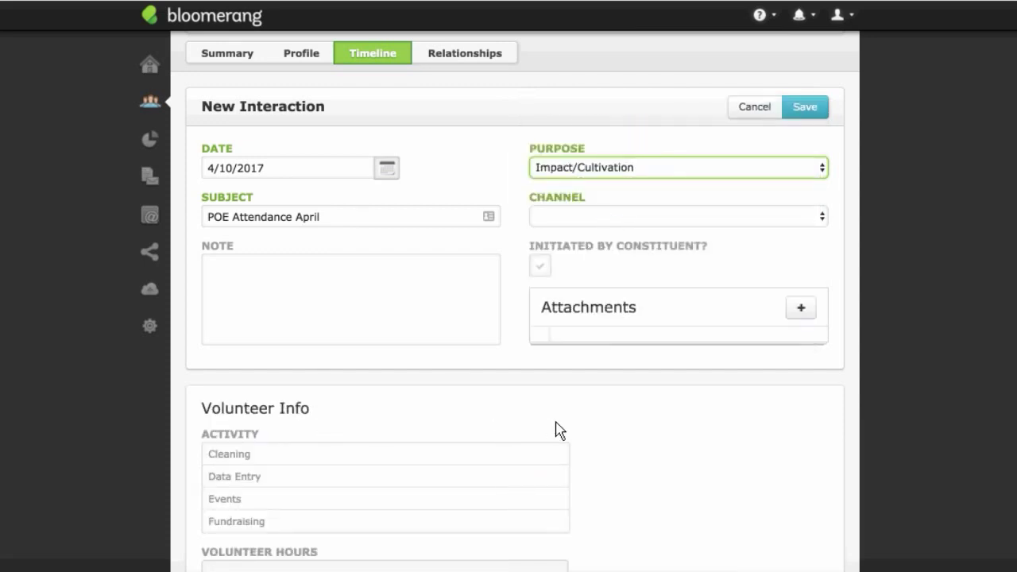
pyautogui.click(607, 172)
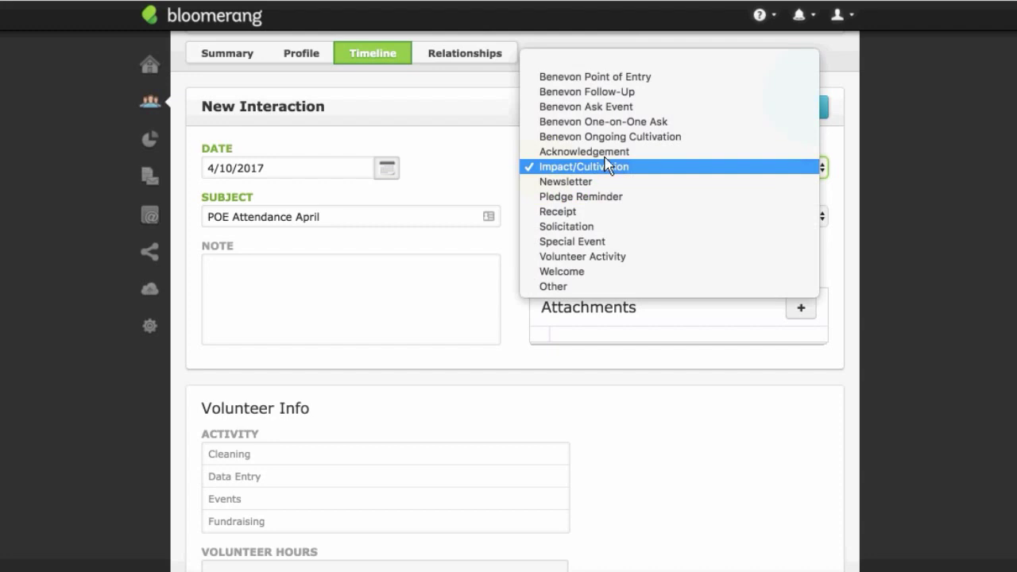
pyautogui.click(609, 79)
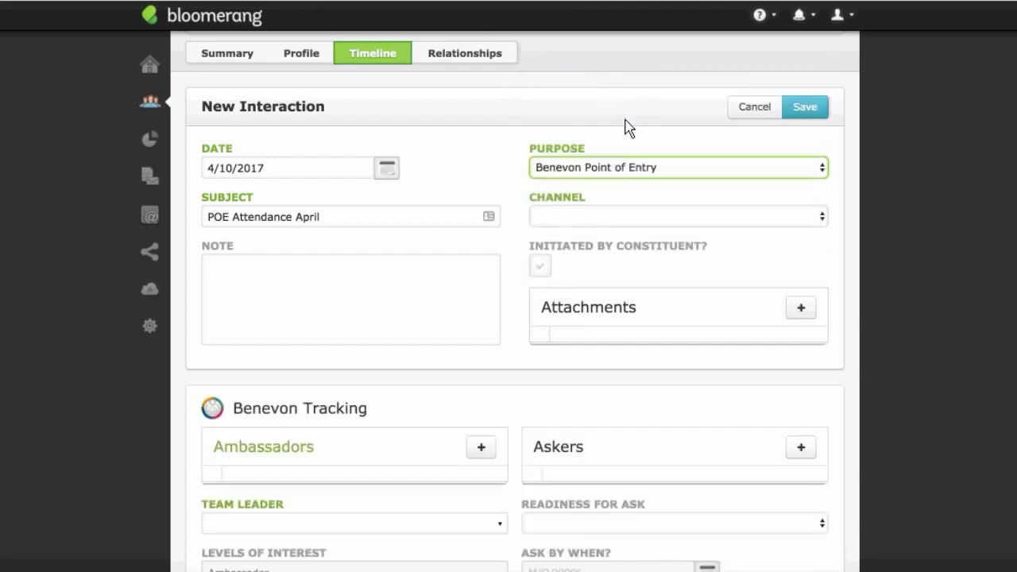
pyautogui.click(633, 223)
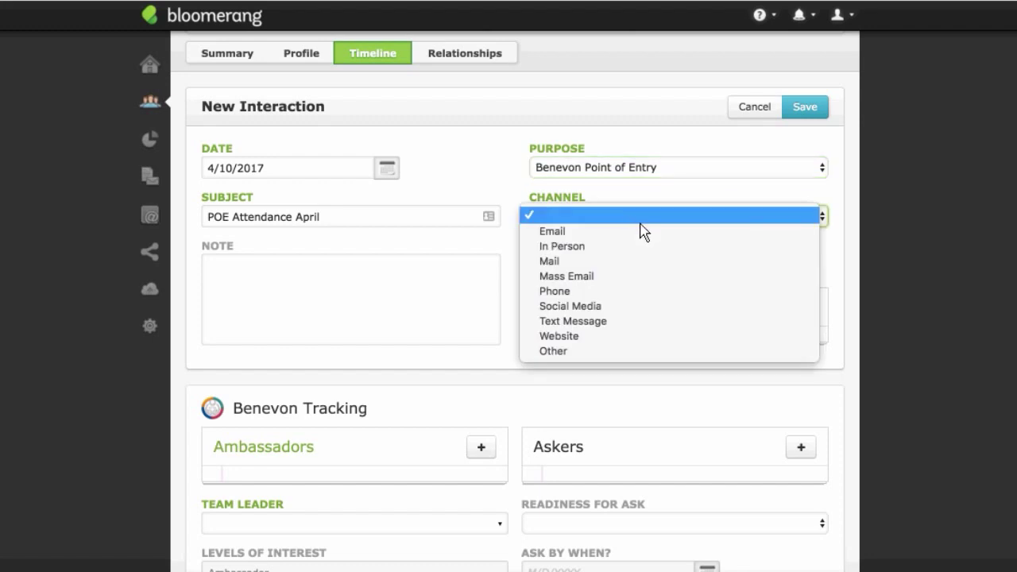
pyautogui.click(640, 248)
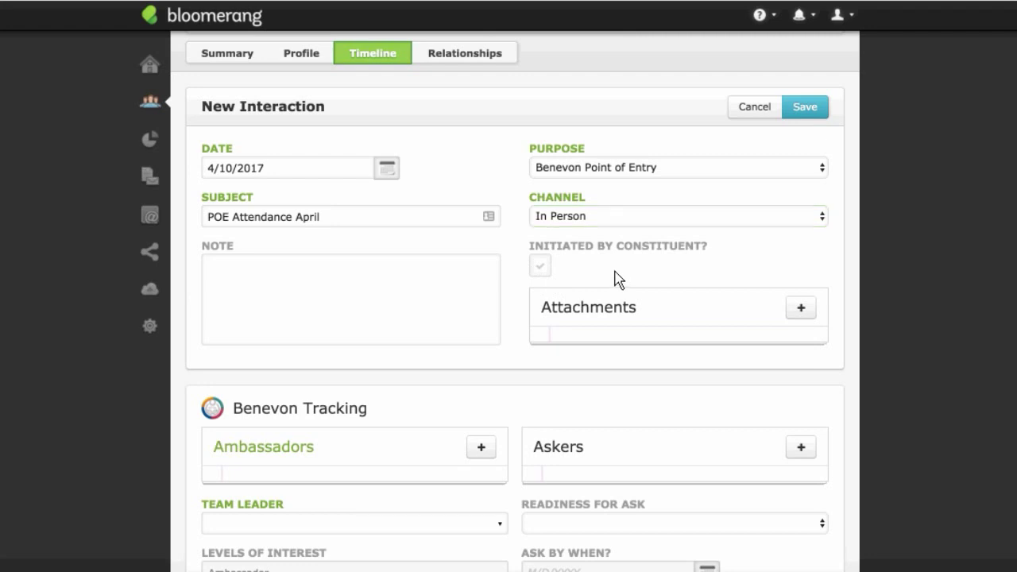
pyautogui.scroll(-1, 617, 278)
pyautogui.scroll(-5, 617, 278)
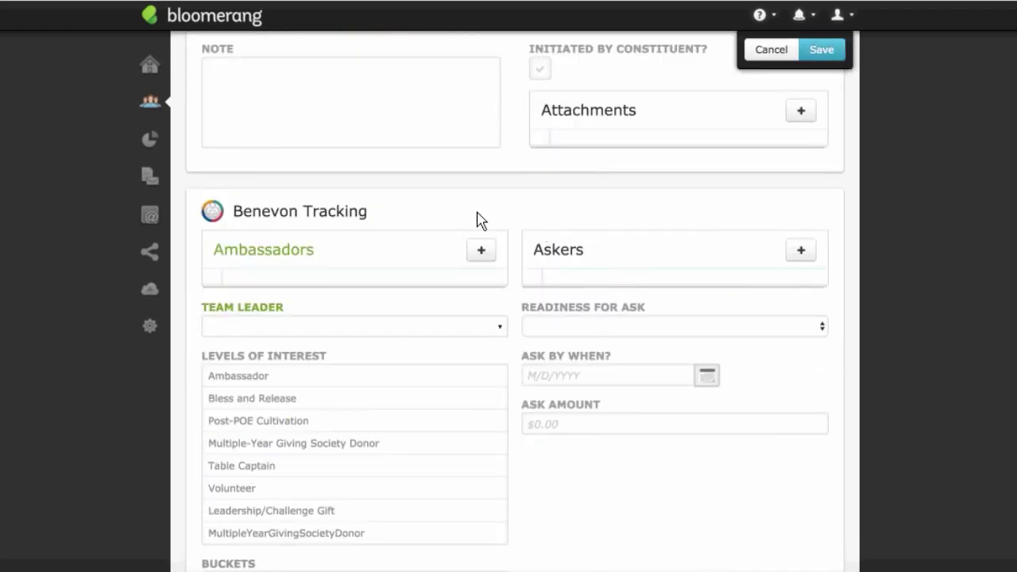
pyautogui.scroll(4, 511, 210)
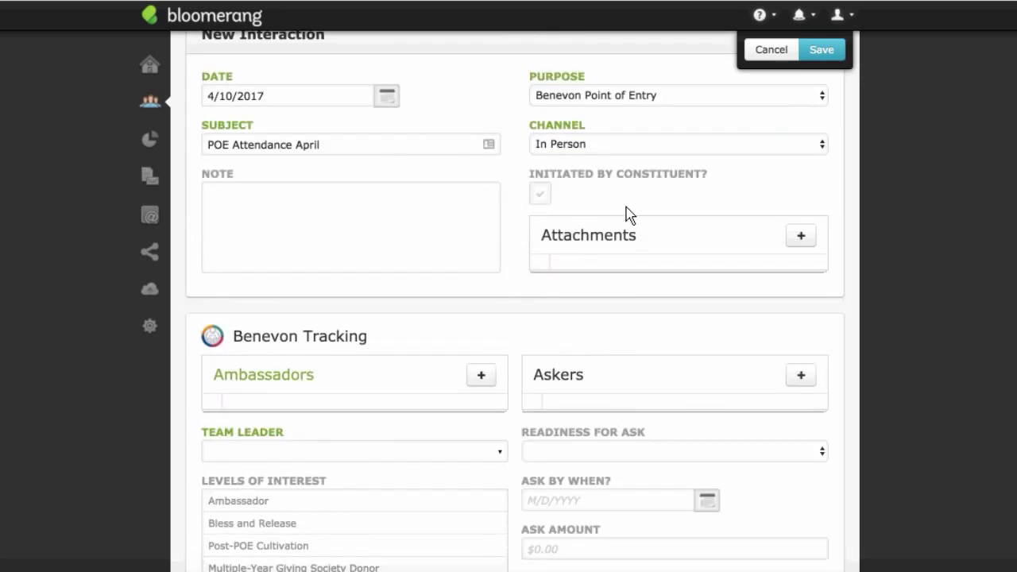
pyautogui.scroll(-2, 515, 249)
pyautogui.scroll(-2, 513, 250)
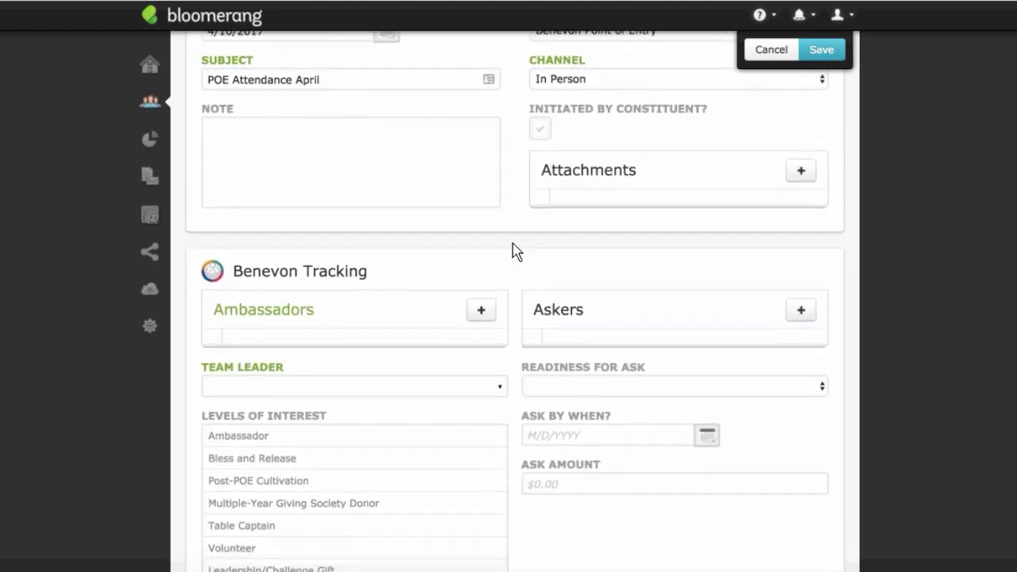
pyautogui.scroll(-2, 515, 250)
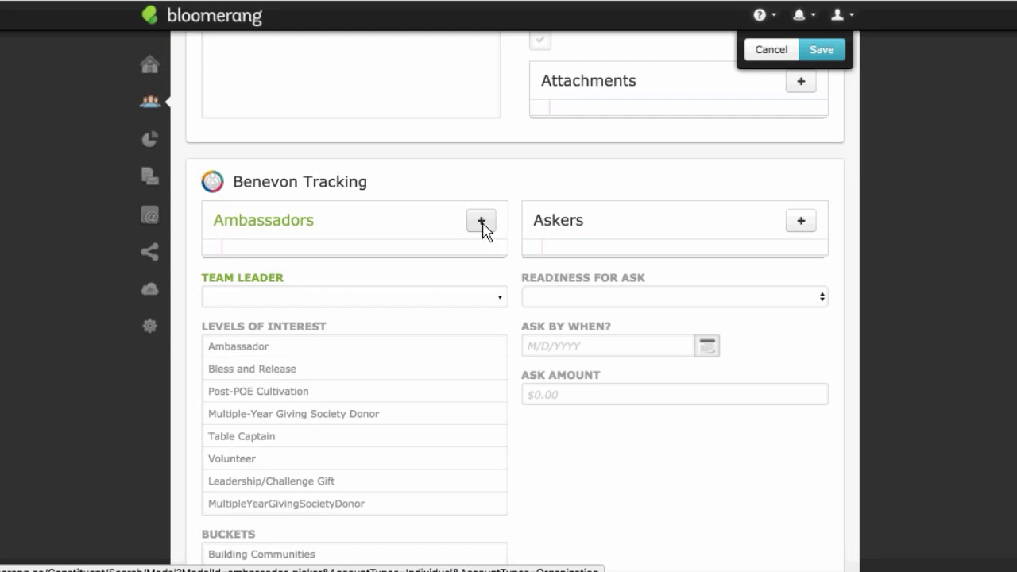
# Step: Search Find Constituent by first name and add the matching constituent under Ambassadors
pyautogui.click(481, 223)
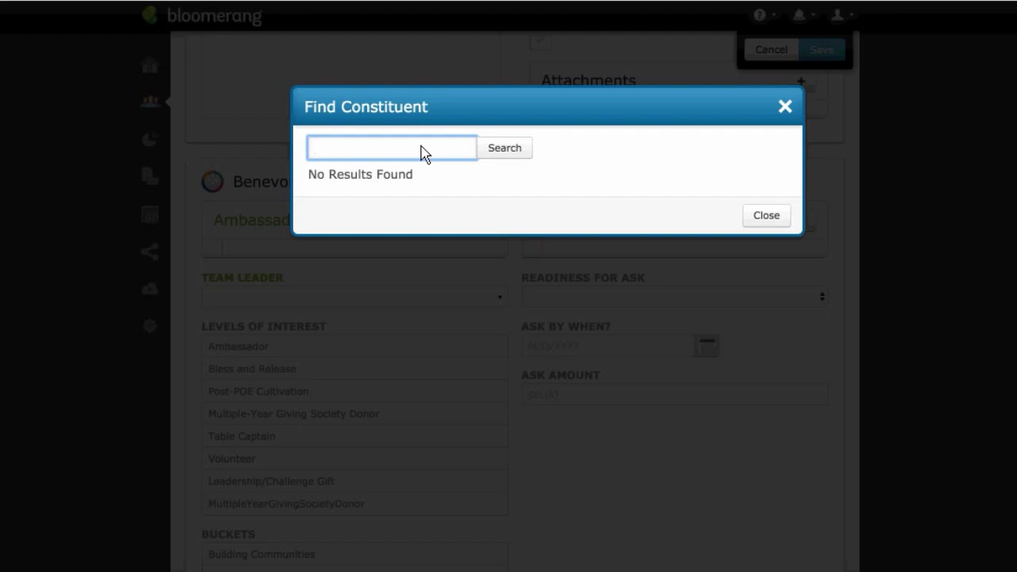
pyautogui.write('Harry')
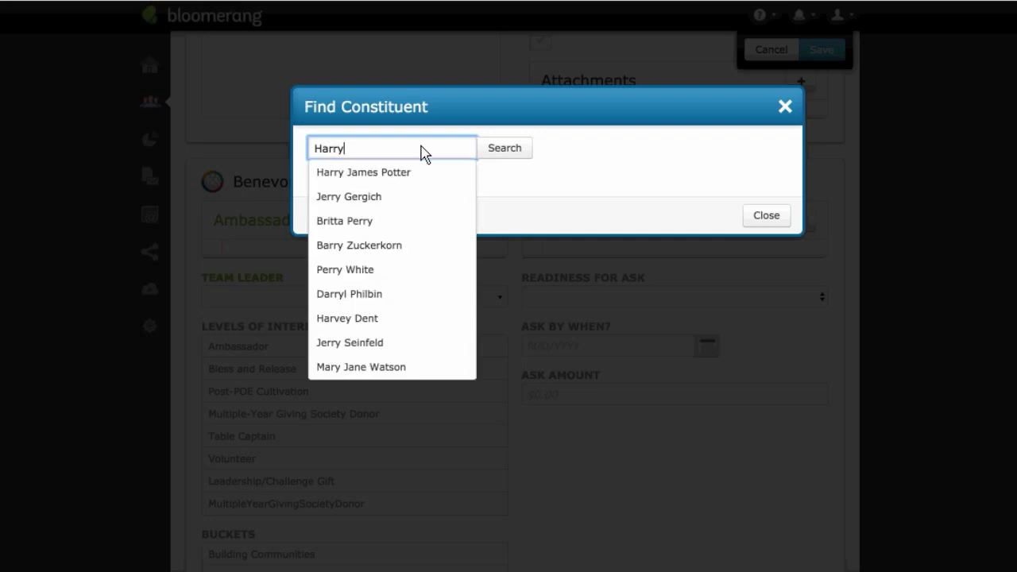
pyautogui.click(440, 181)
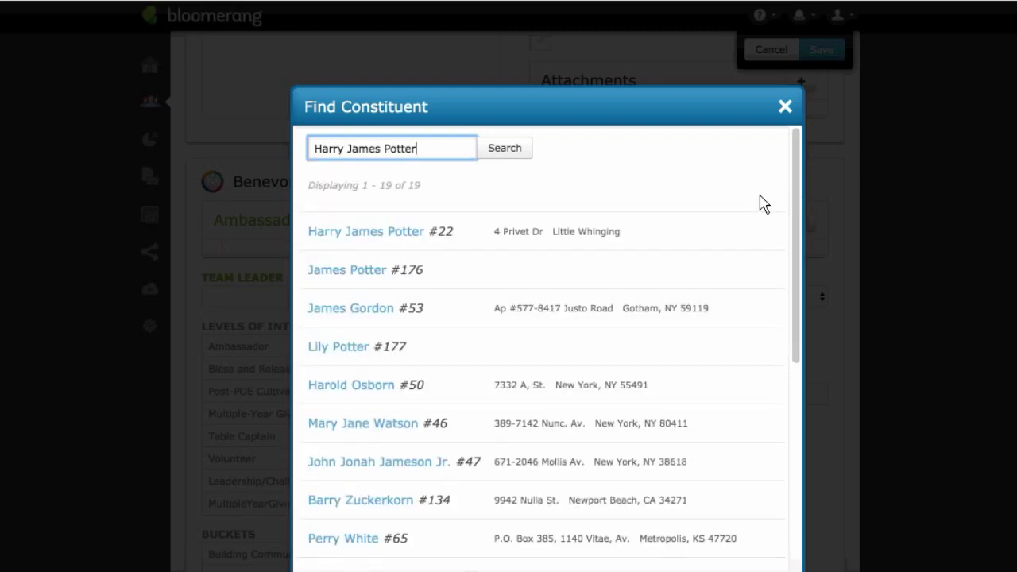
pyautogui.click(391, 235)
pyautogui.scroll(-1, 430, 202)
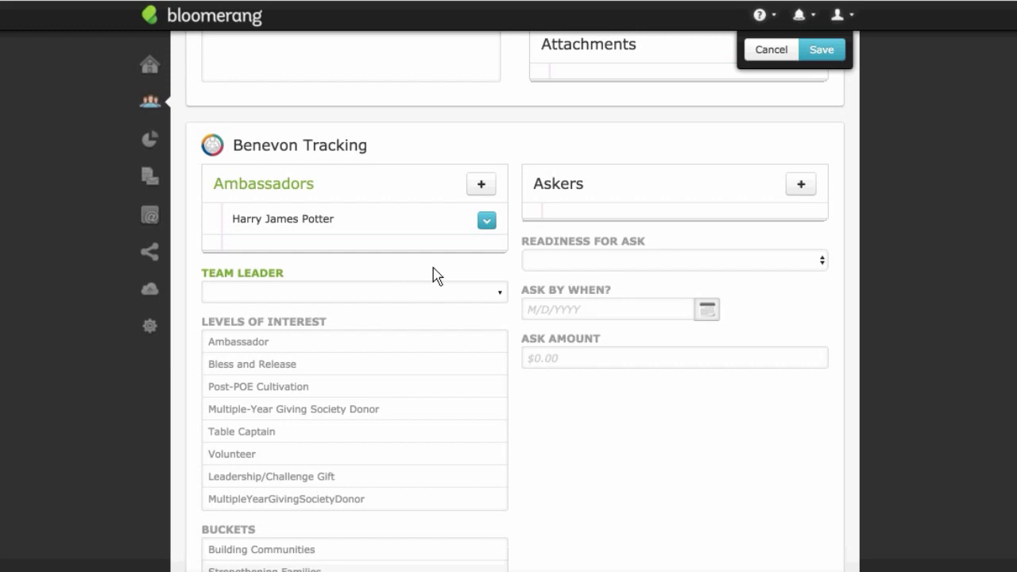
# Step: Pick the staff member from the Team Leader dropdown in Benevon Tracking
pyautogui.scroll(5, 433, 274)
pyautogui.scroll(2, 443, 273)
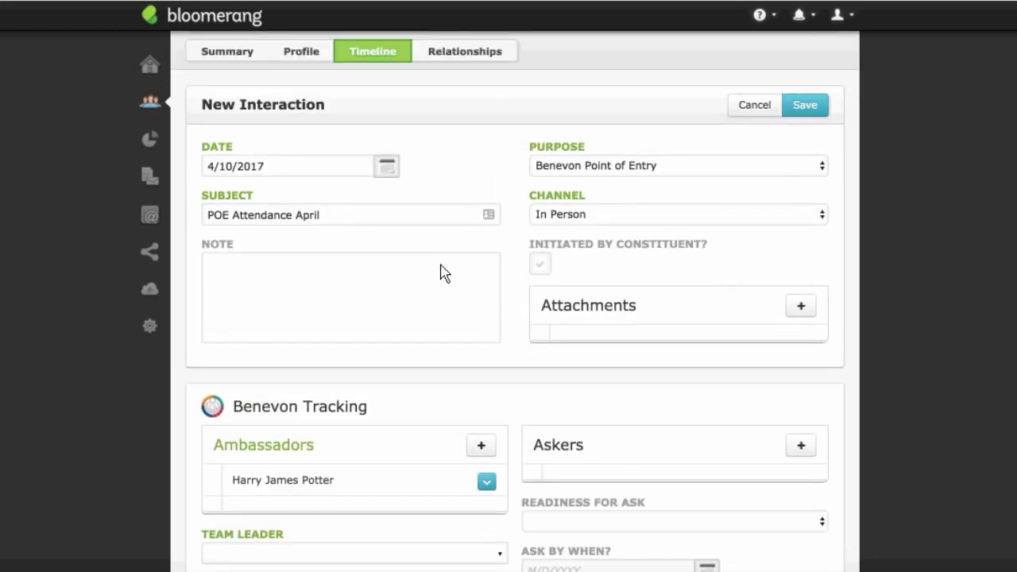
pyautogui.scroll(-5, 443, 273)
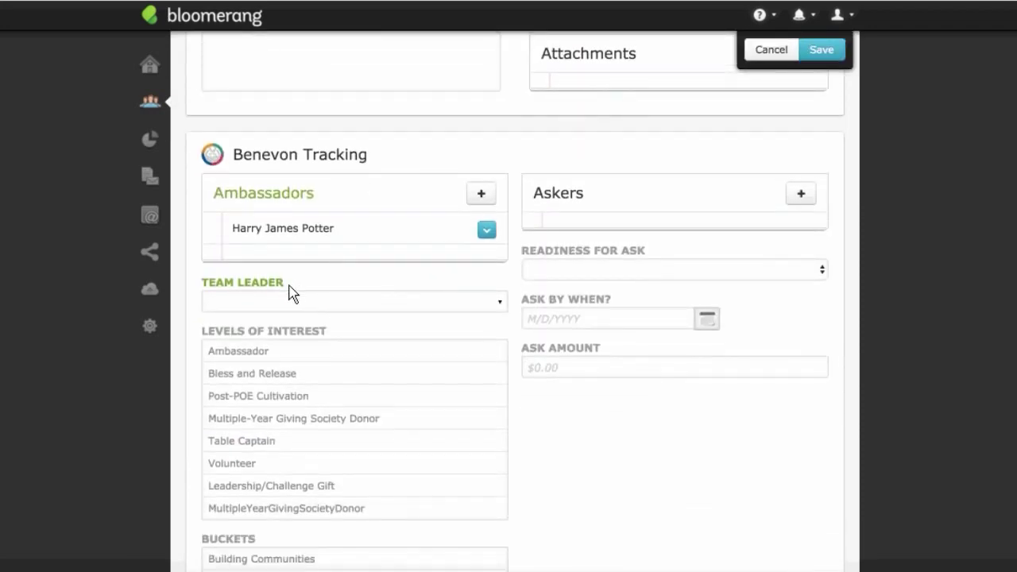
pyautogui.click(408, 302)
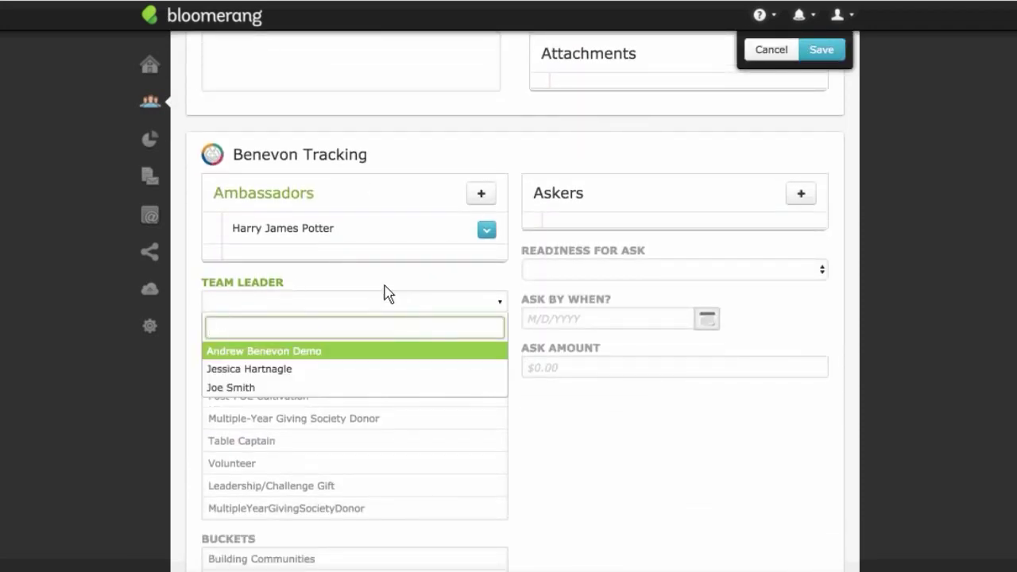
pyautogui.click(381, 289)
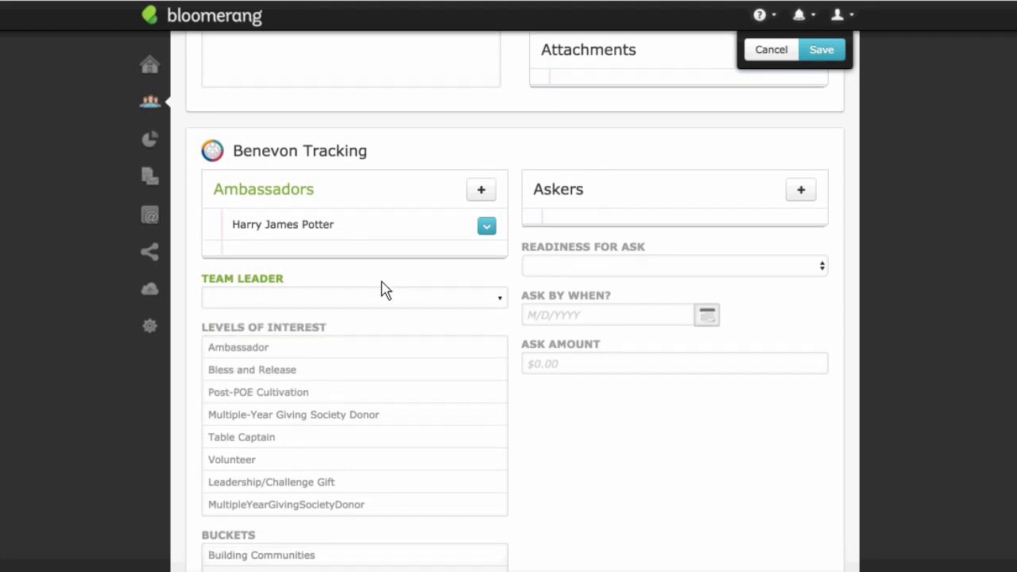
pyautogui.scroll(-1, 382, 290)
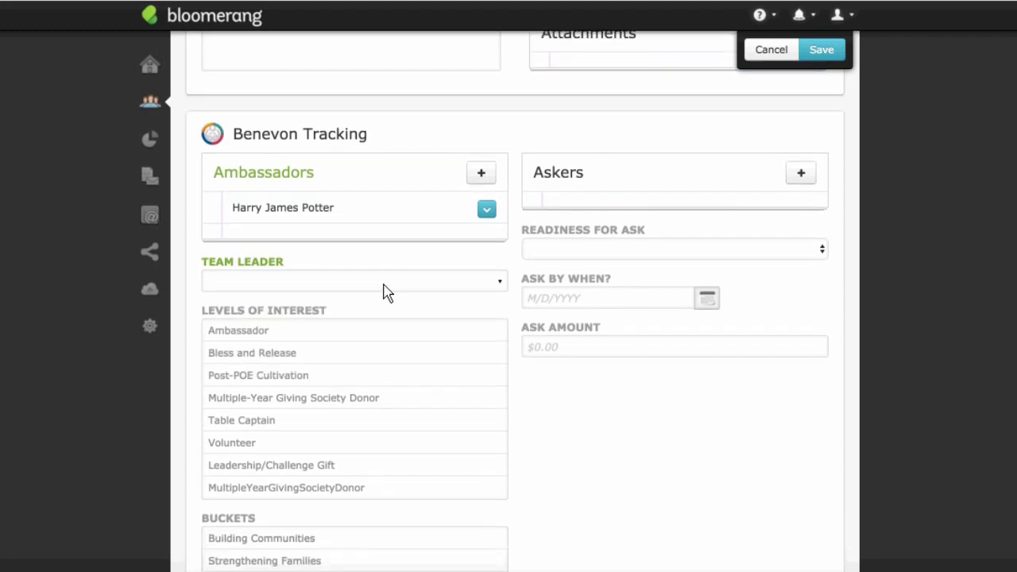
pyautogui.click(384, 285)
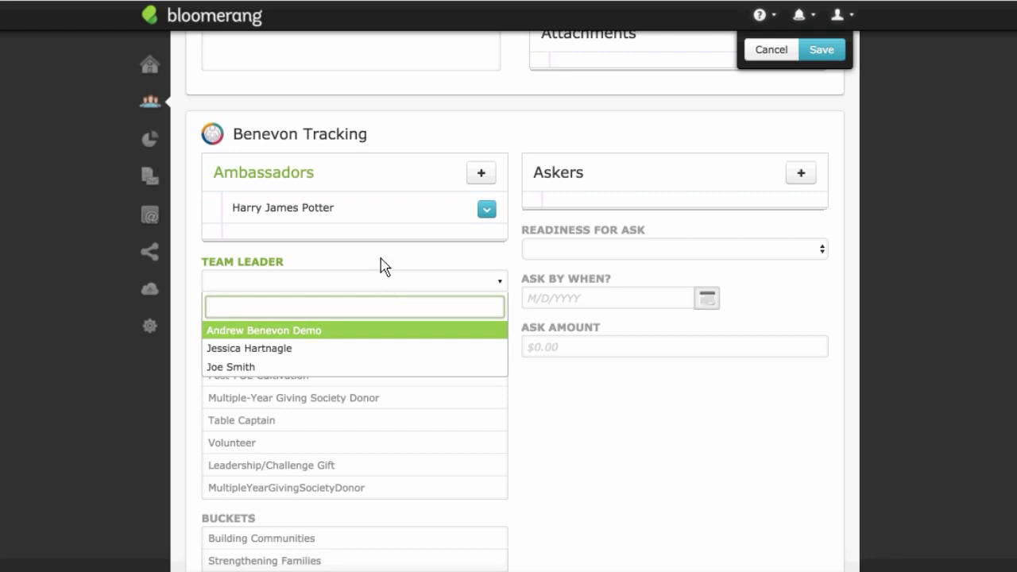
pyautogui.scroll(-1, 385, 267)
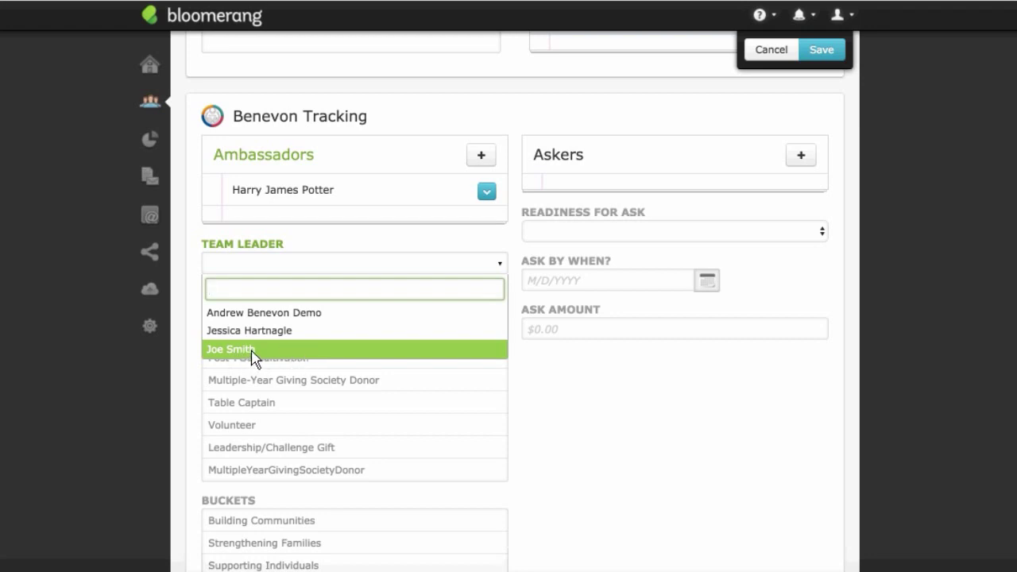
pyautogui.click(253, 354)
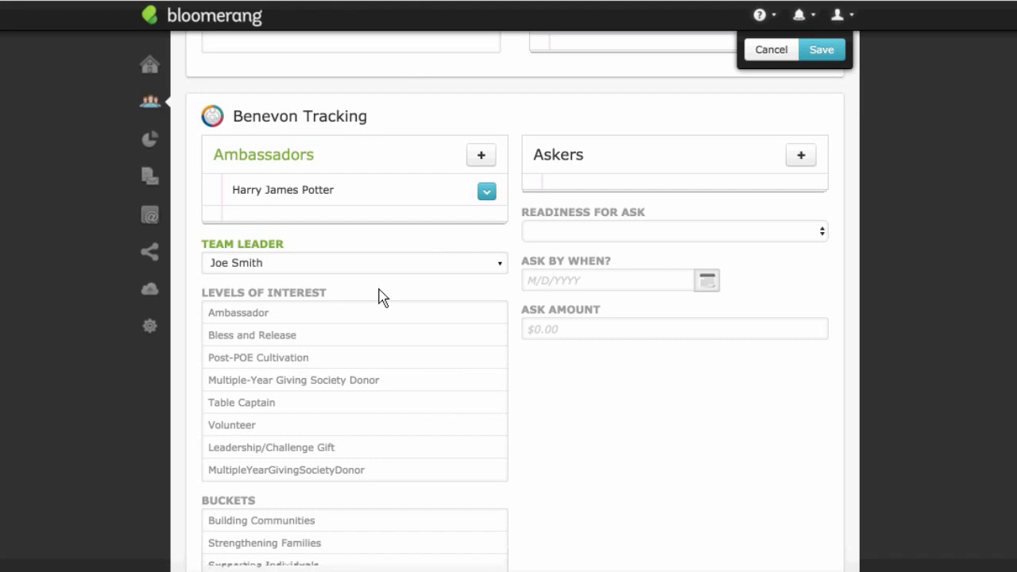
pyautogui.scroll(-2, 380, 297)
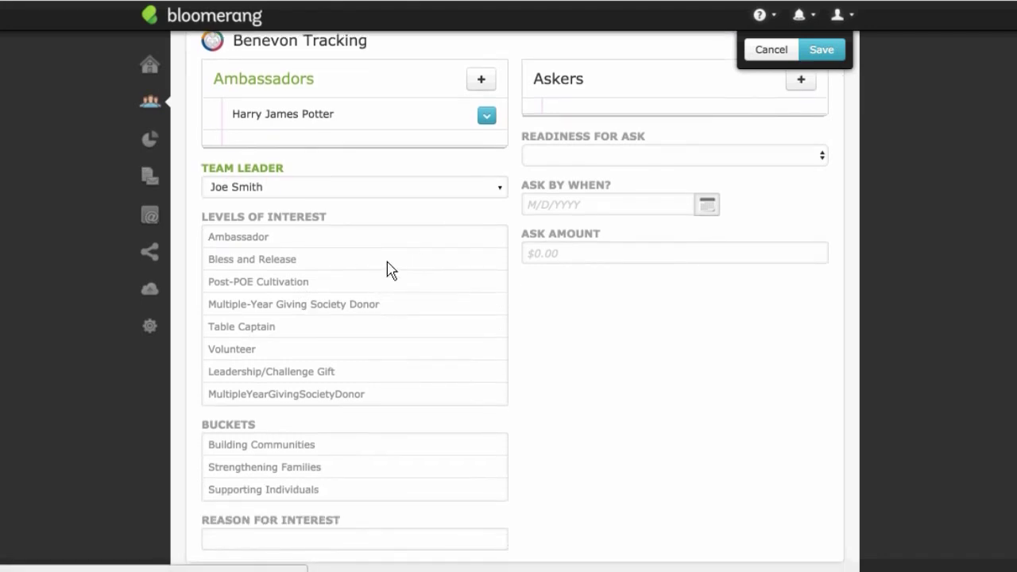
pyautogui.scroll(-2, 447, 344)
pyautogui.scroll(3, 446, 343)
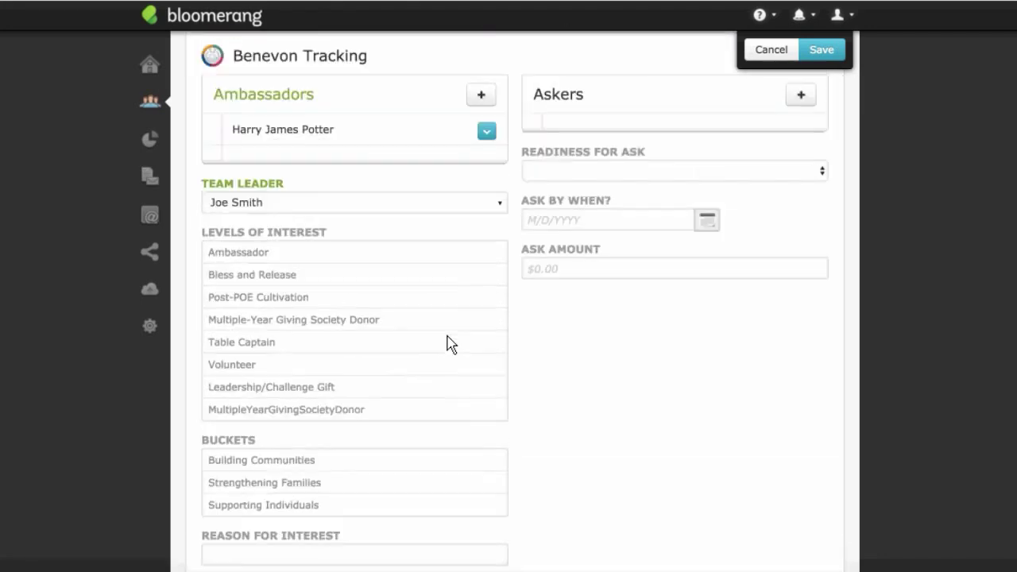
pyautogui.scroll(8, 447, 345)
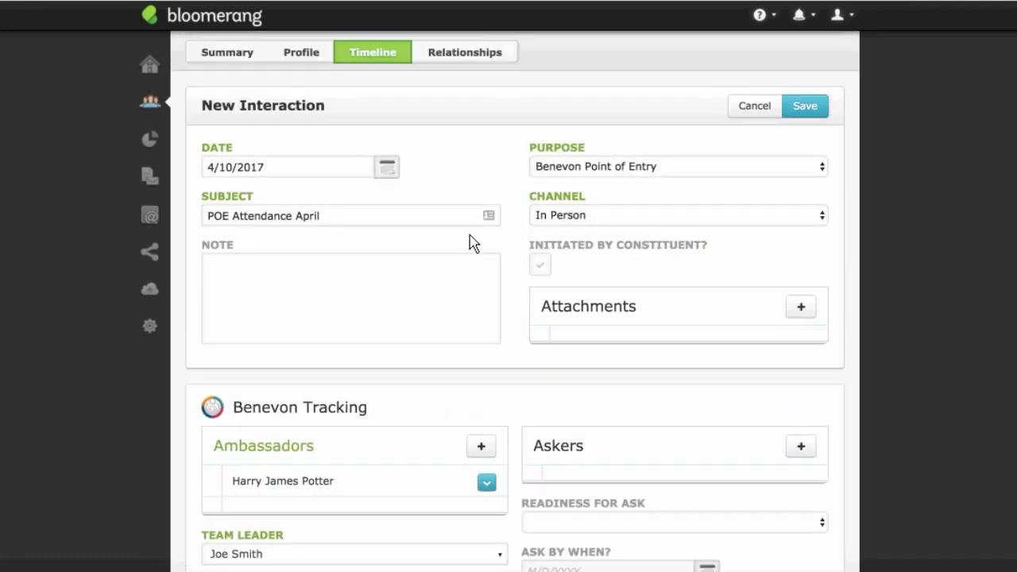
pyautogui.scroll(2, 479, 208)
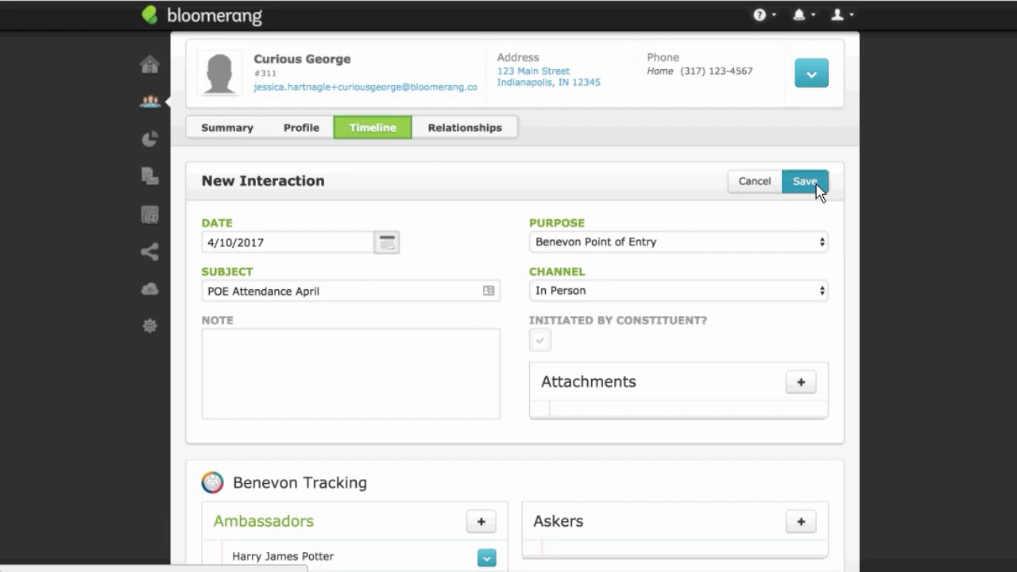
# Step: Save the Point of Entry interaction and review the follow-up Phone task due 4/12/2017
pyautogui.click(818, 186)
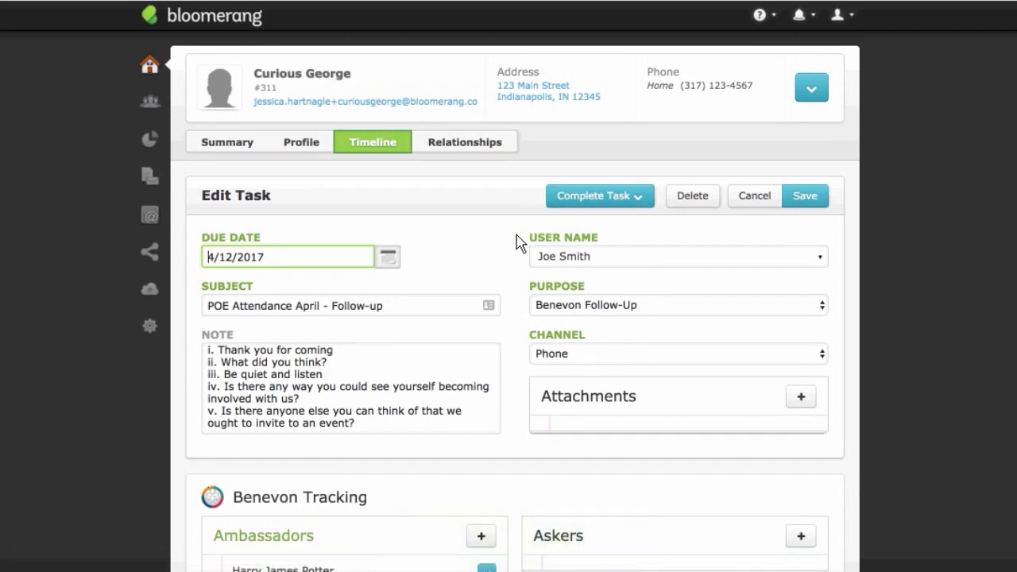
pyautogui.click(433, 262)
pyautogui.scroll(-1, 474, 262)
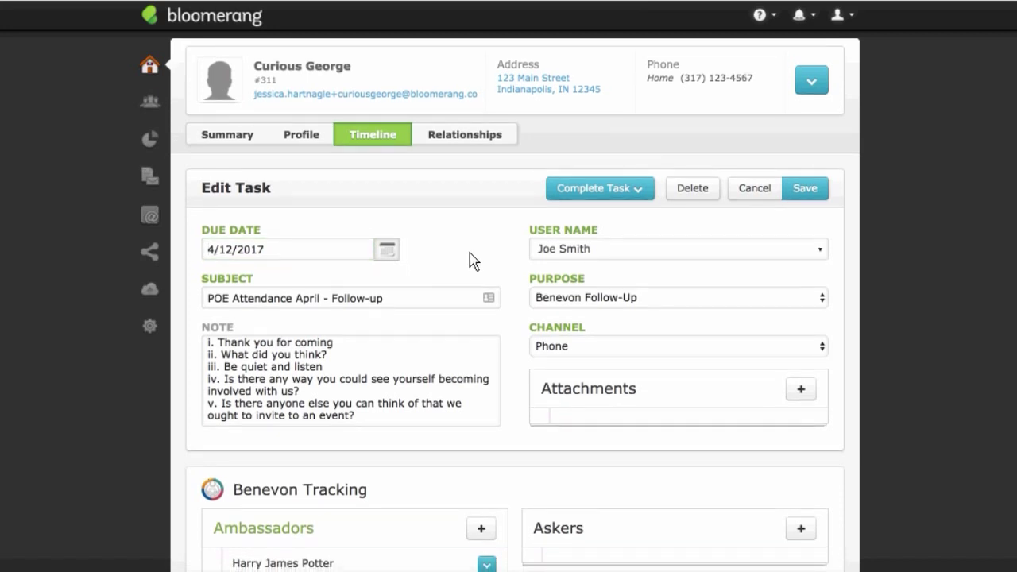
pyautogui.scroll(-2, 474, 262)
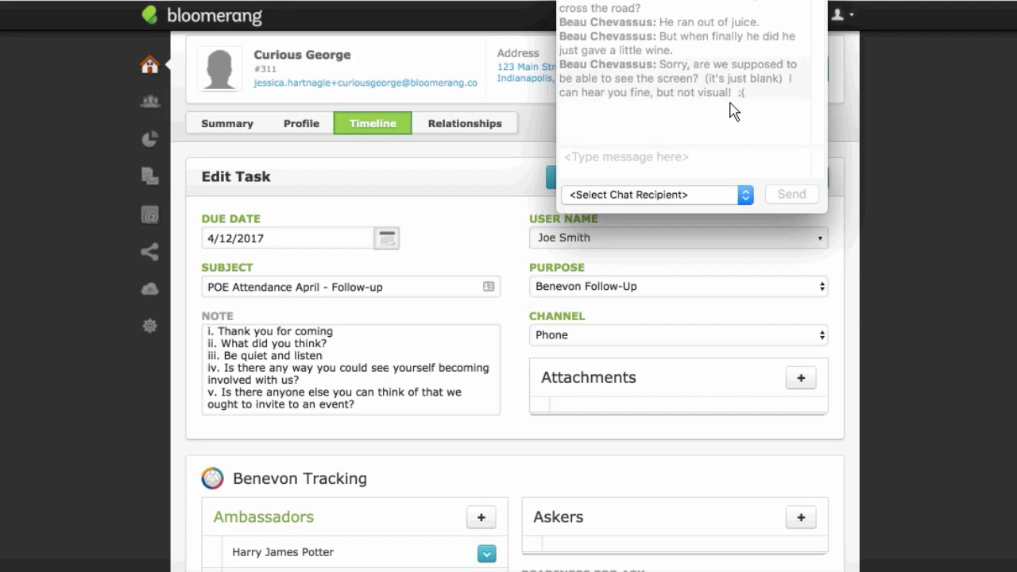
pyautogui.click(677, 165)
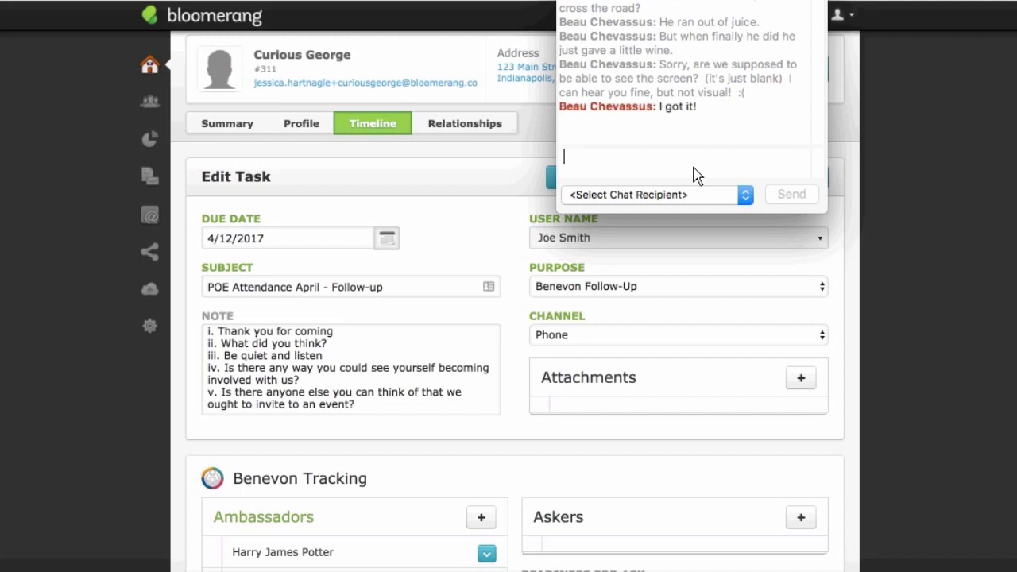
pyautogui.click(487, 214)
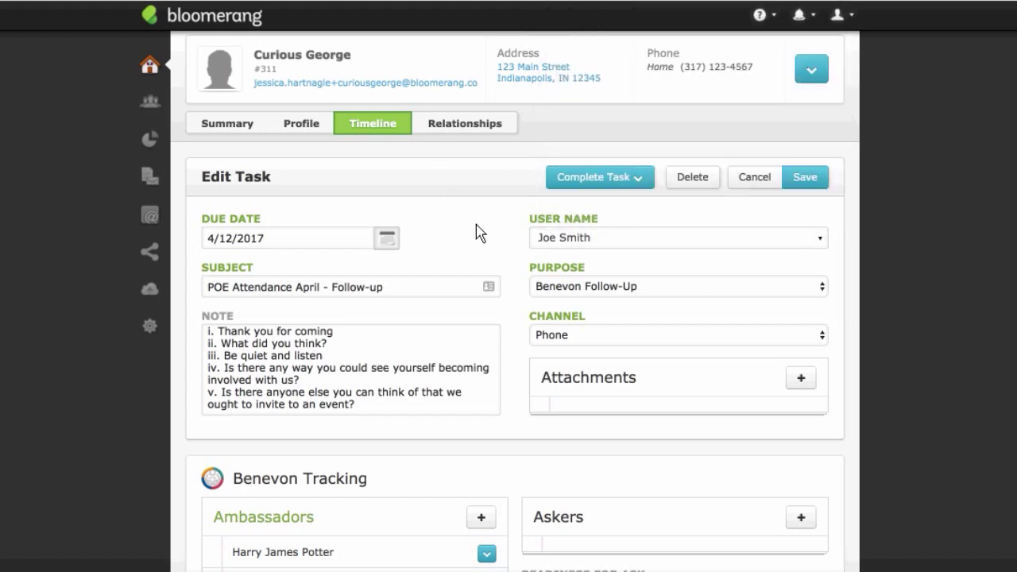
pyautogui.scroll(-1, 493, 222)
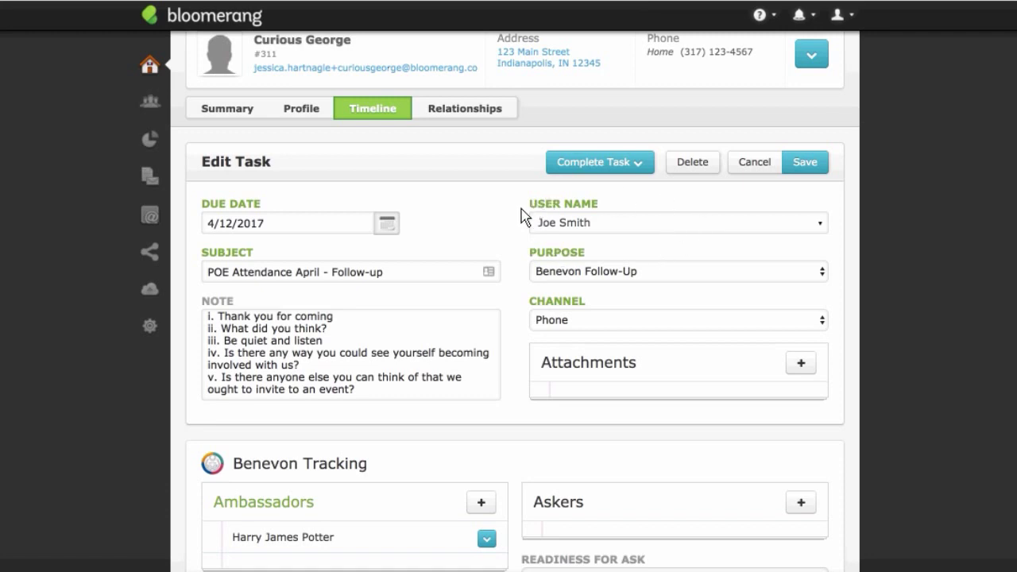
pyautogui.click(467, 210)
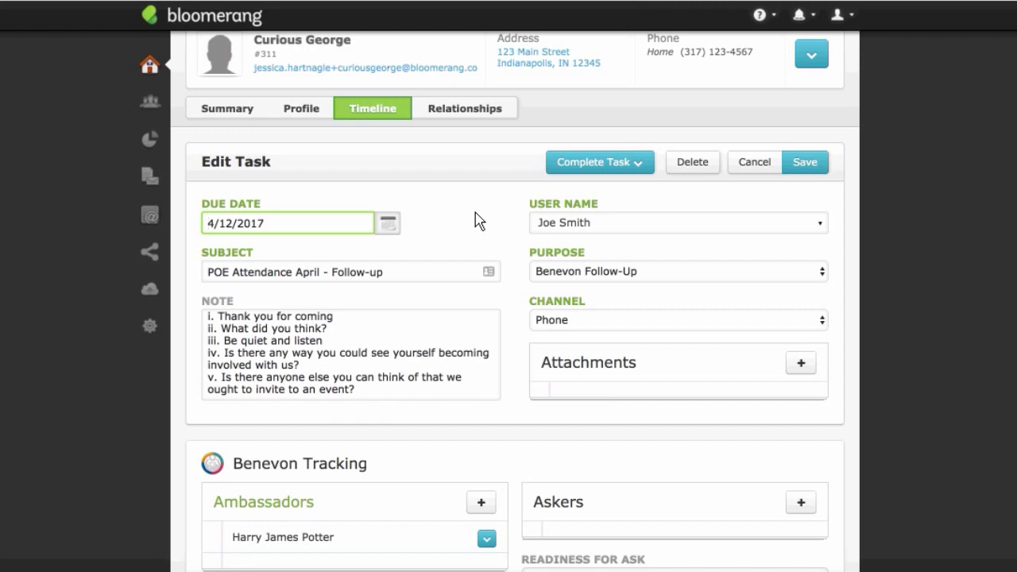
pyautogui.scroll(-1, 479, 221)
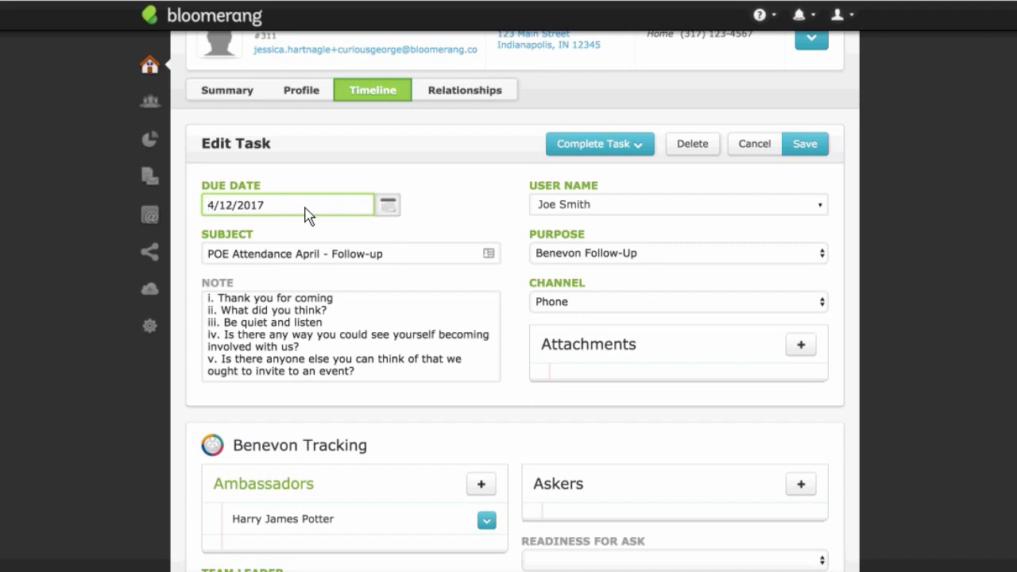
pyautogui.click(446, 212)
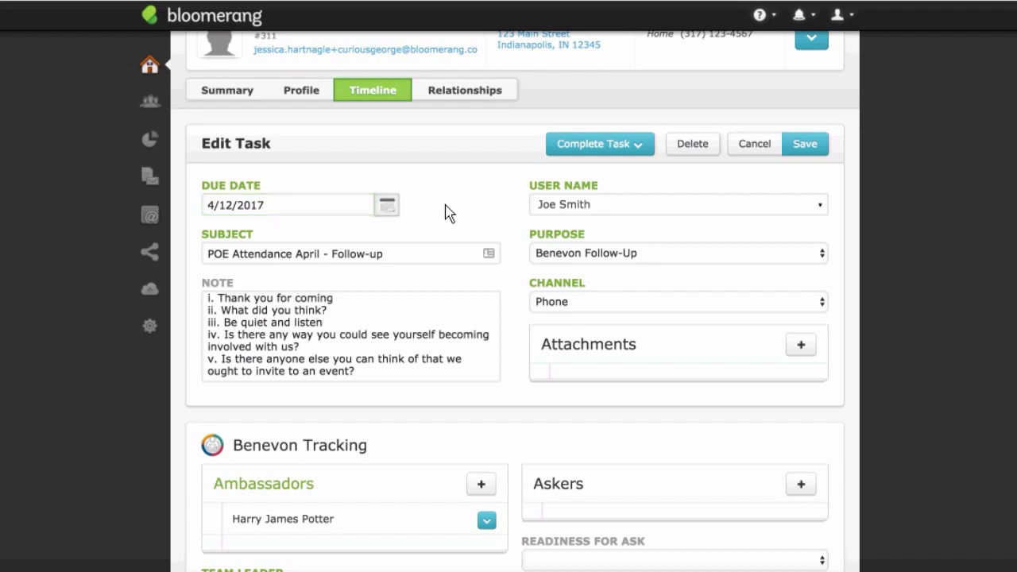
pyautogui.scroll(-1, 446, 212)
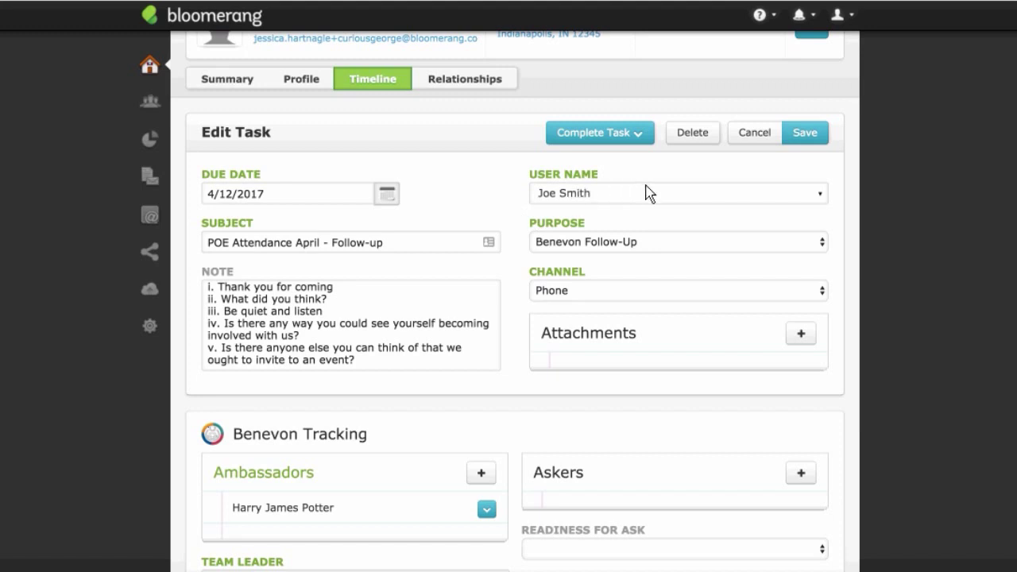
pyautogui.scroll(-1, 479, 202)
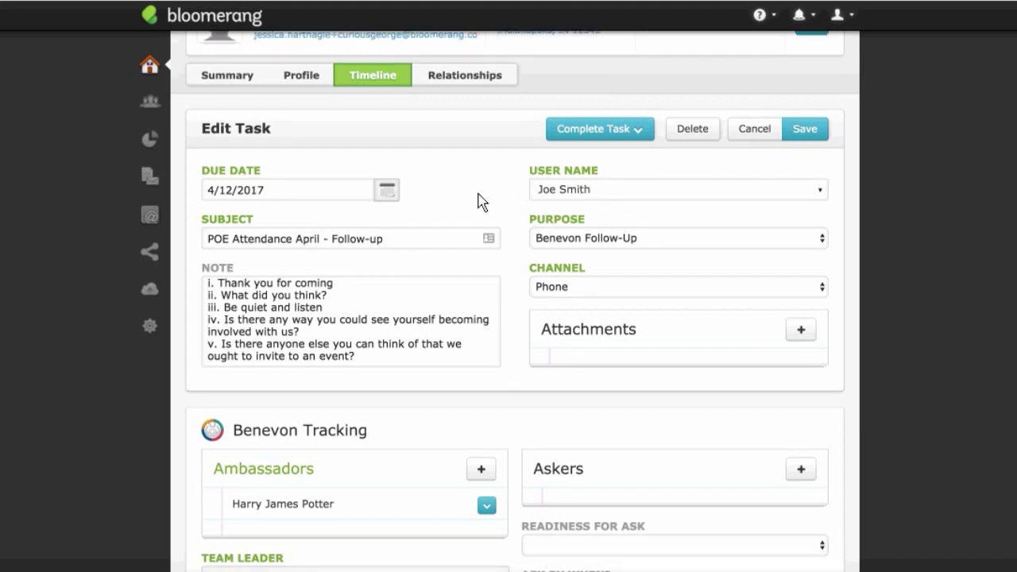
pyautogui.scroll(-1, 509, 197)
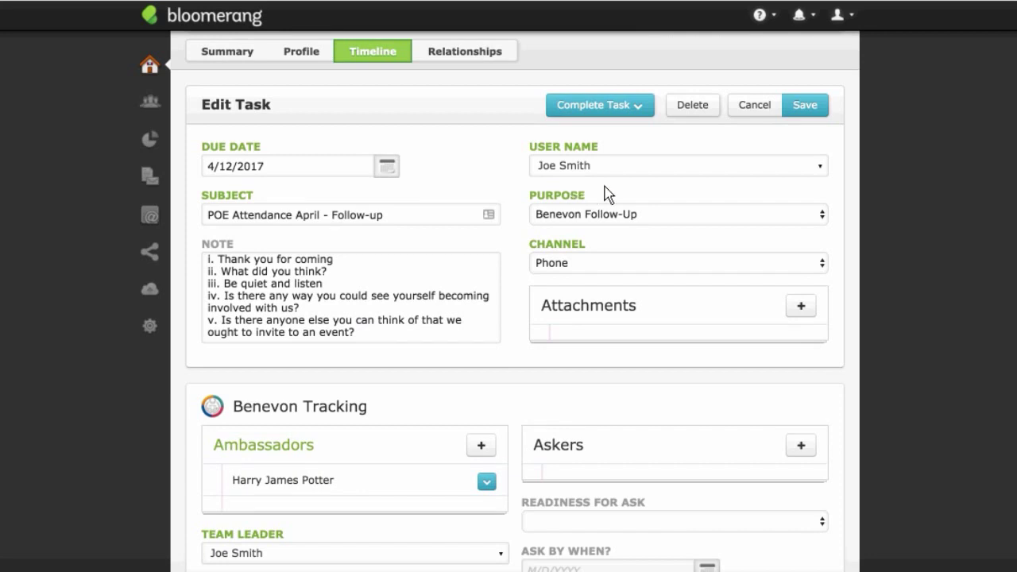
pyautogui.scroll(-1, 520, 189)
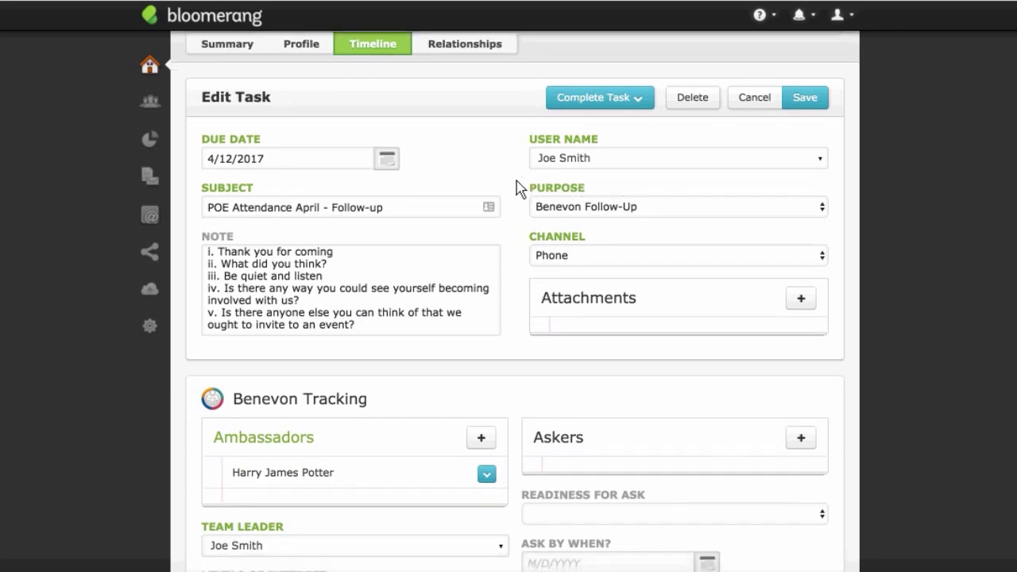
pyautogui.scroll(-1, 521, 189)
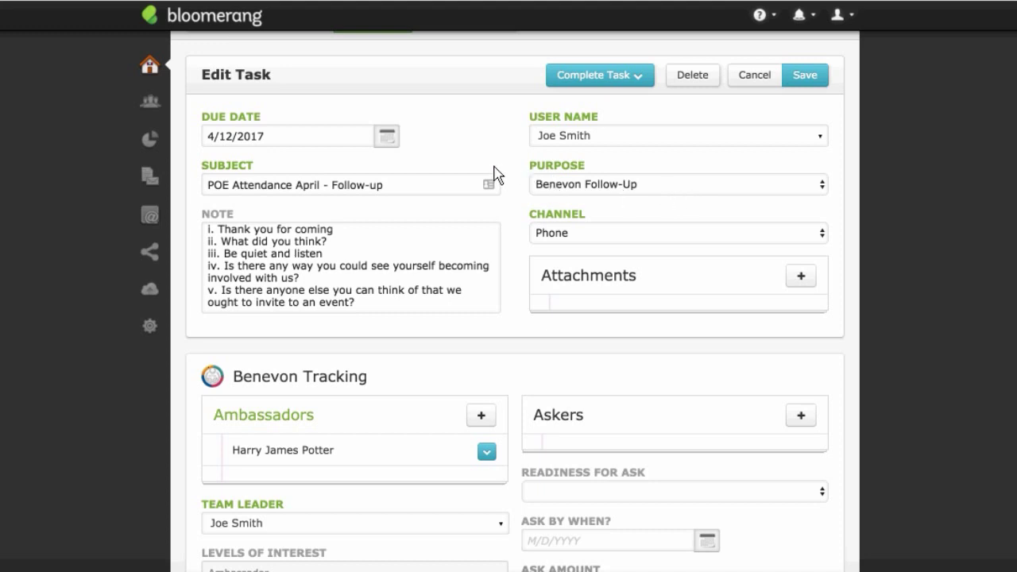
pyautogui.scroll(-2, 513, 185)
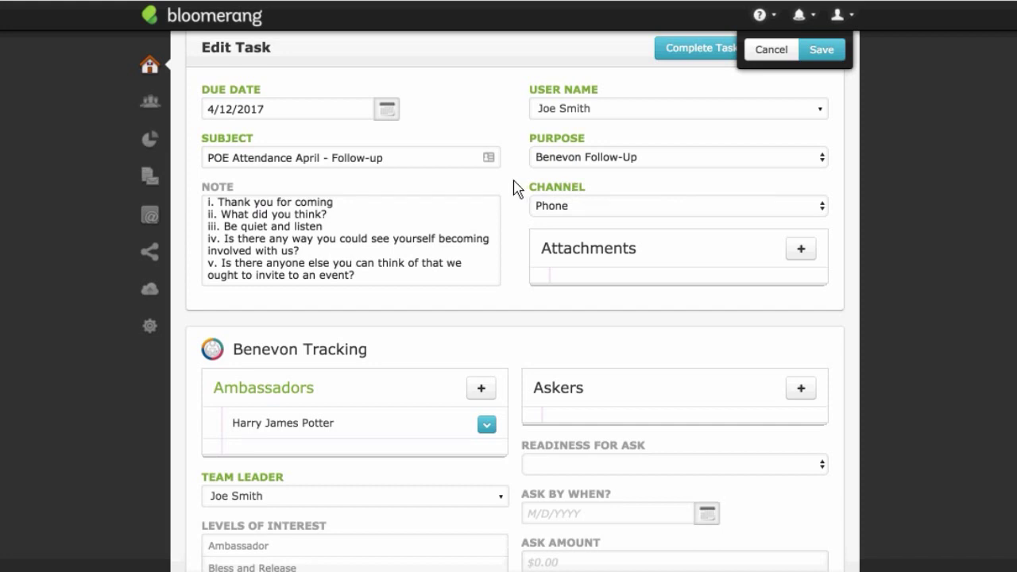
pyautogui.scroll(-2, 513, 183)
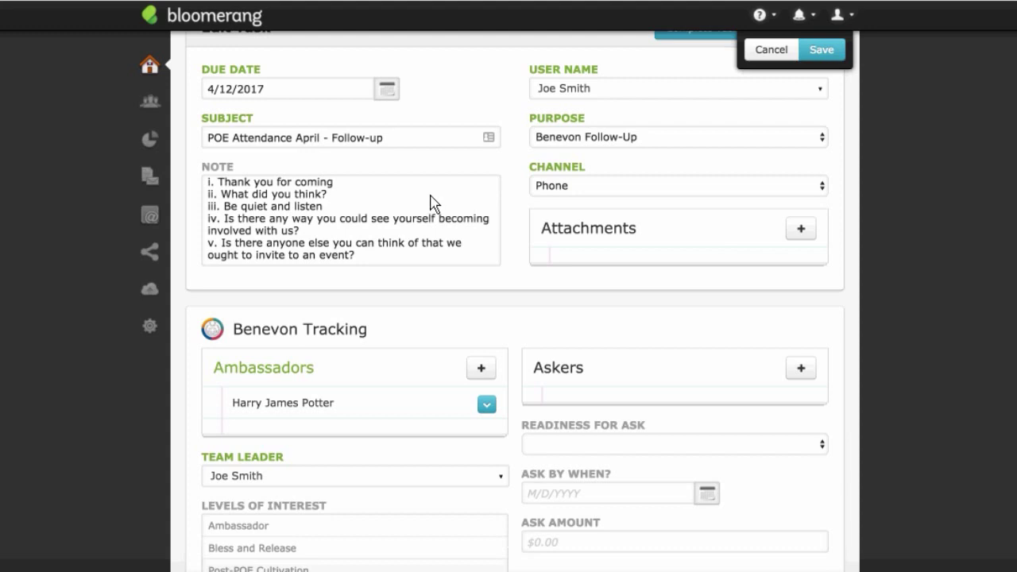
pyautogui.click(348, 185)
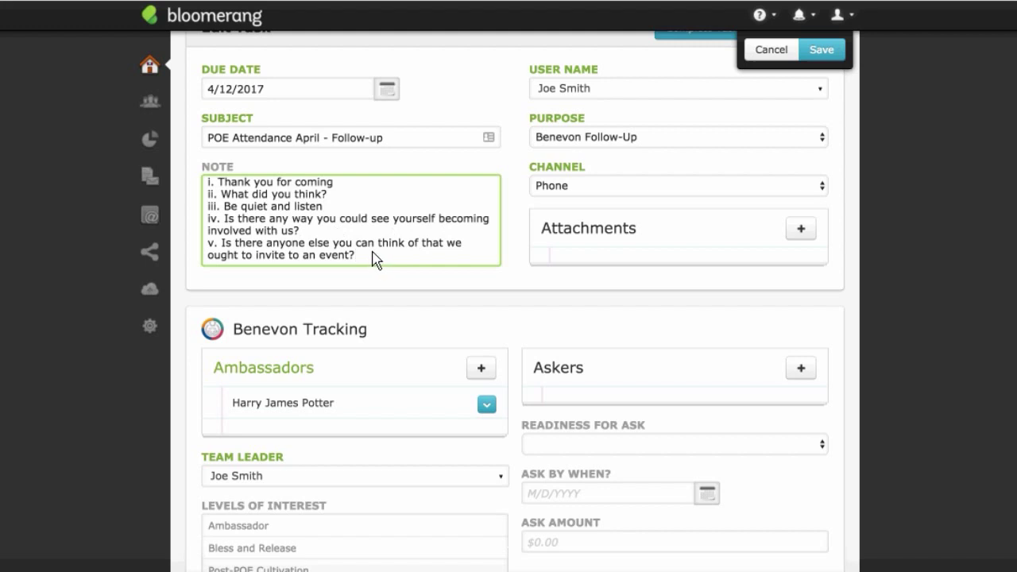
pyautogui.moveTo(384, 264); pyautogui.dragTo(192, 193)
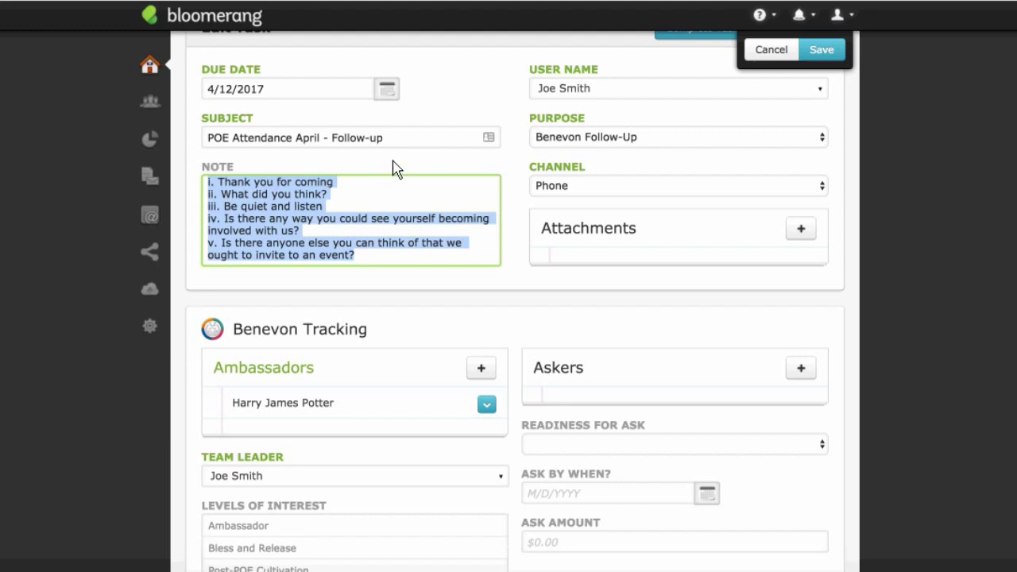
pyautogui.scroll(-5, 516, 213)
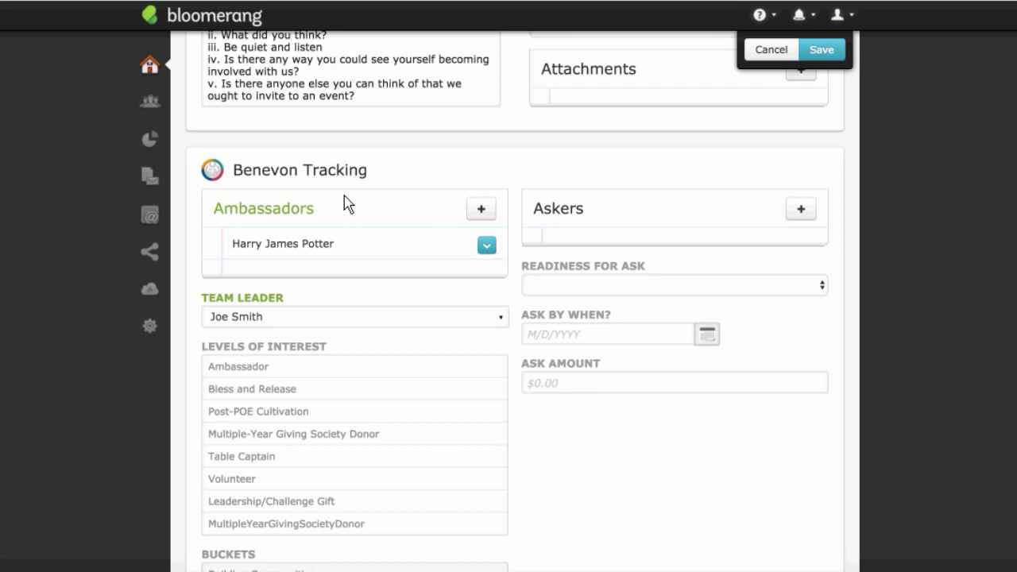
pyautogui.scroll(-2, 344, 205)
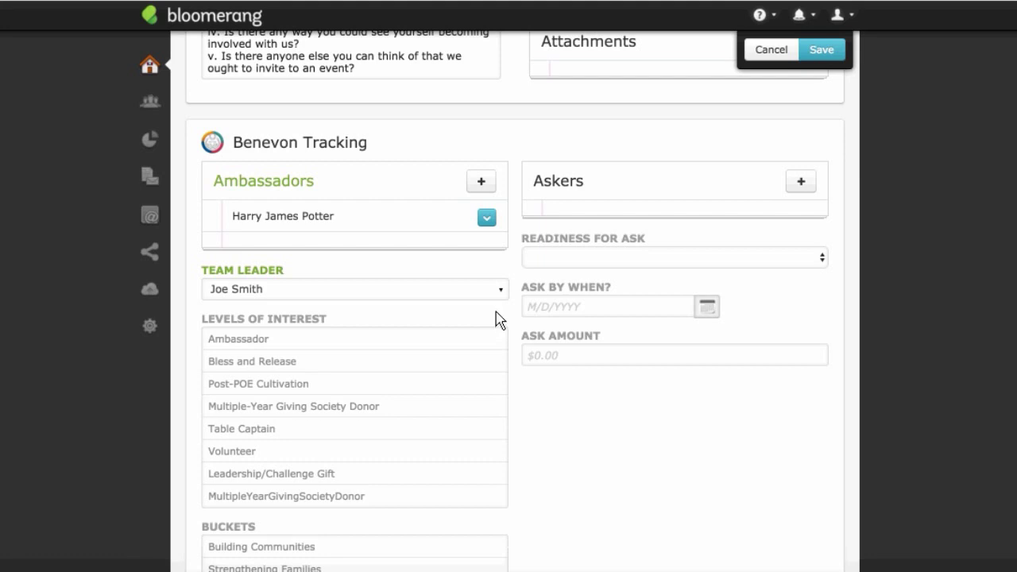
pyautogui.scroll(-2, 495, 318)
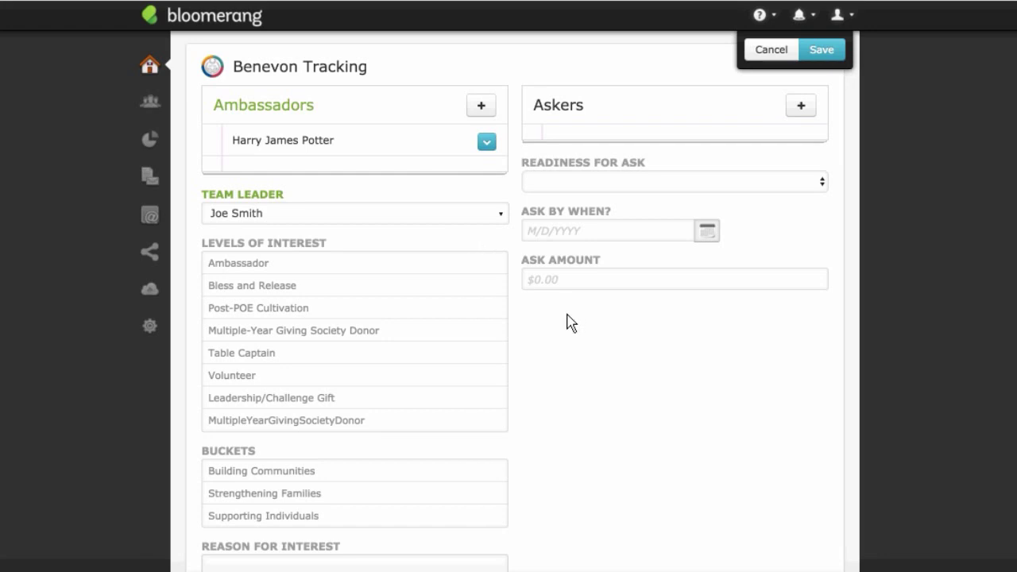
pyautogui.scroll(3, 594, 347)
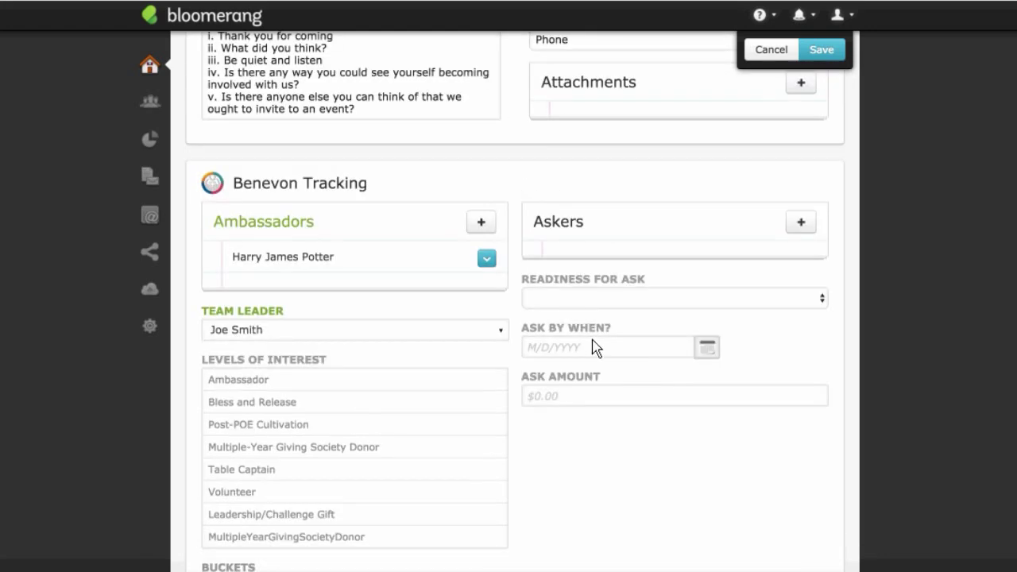
pyautogui.scroll(4, 529, 267)
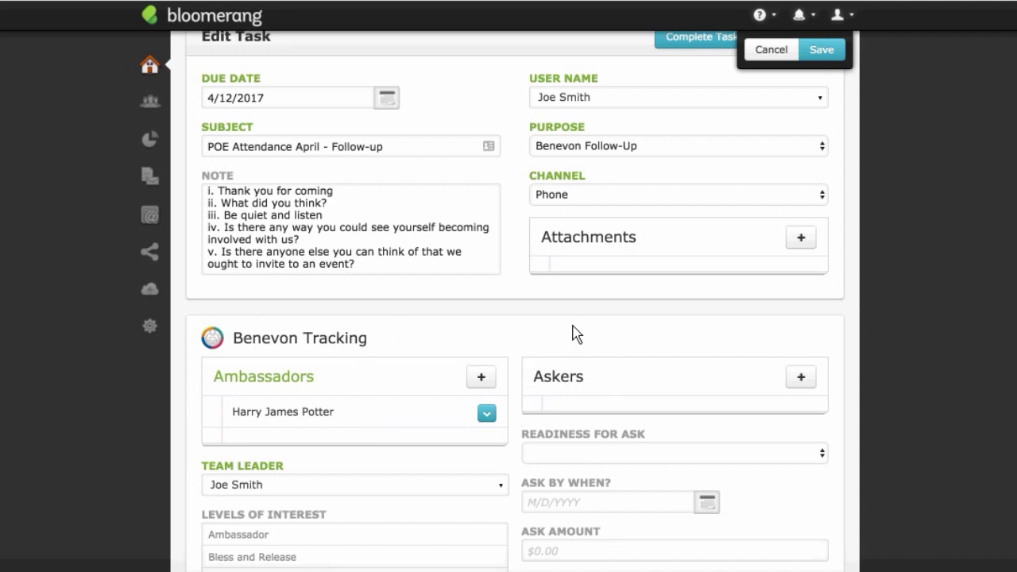
pyautogui.scroll(-1, 577, 334)
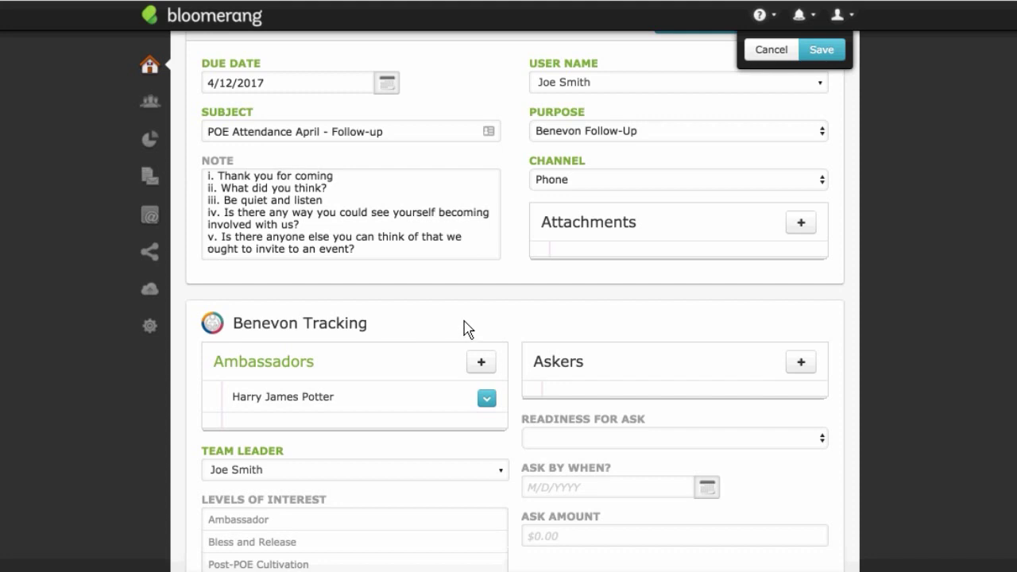
pyautogui.scroll(-5, 482, 325)
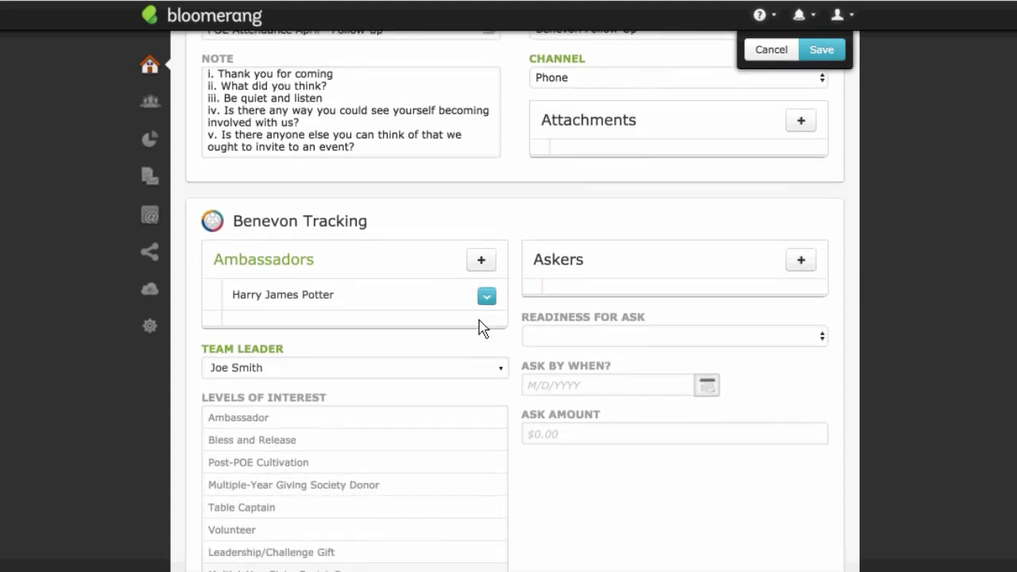
pyautogui.scroll(-7, 482, 325)
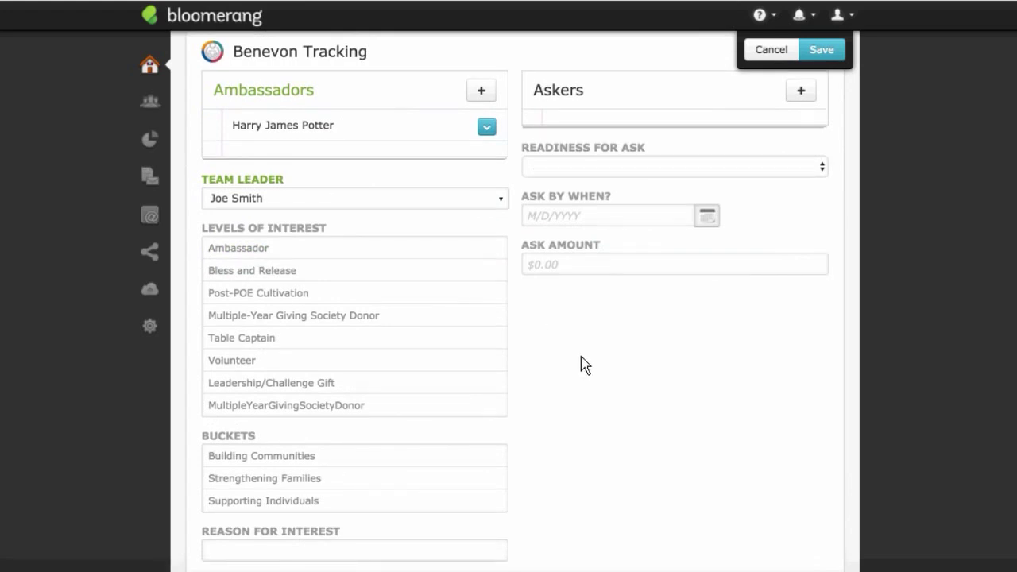
pyautogui.scroll(18, 584, 365)
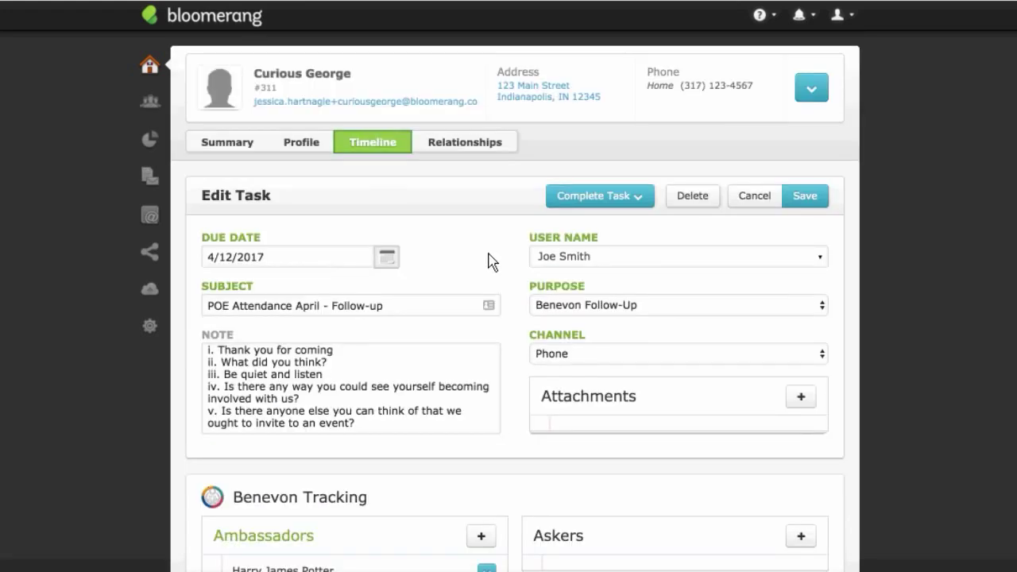
# Step: Scroll the constituent's 2017 timeline to see the Phone follow-up and In Person entries
pyautogui.scroll(-2, 487, 258)
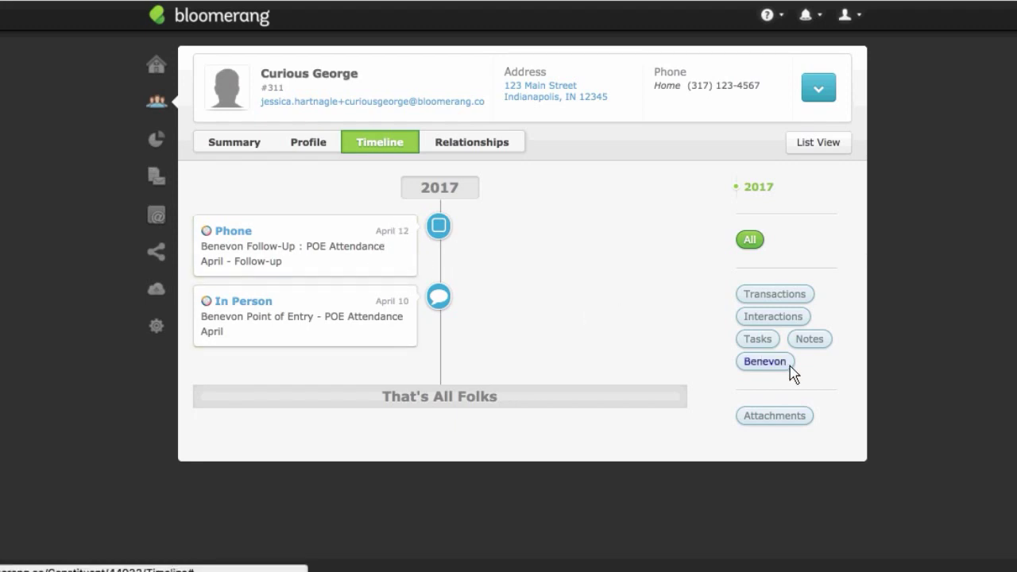
# Step: Filter the timeline to Benevon, switch back to All, then go to the Dashboard
pyautogui.click(764, 363)
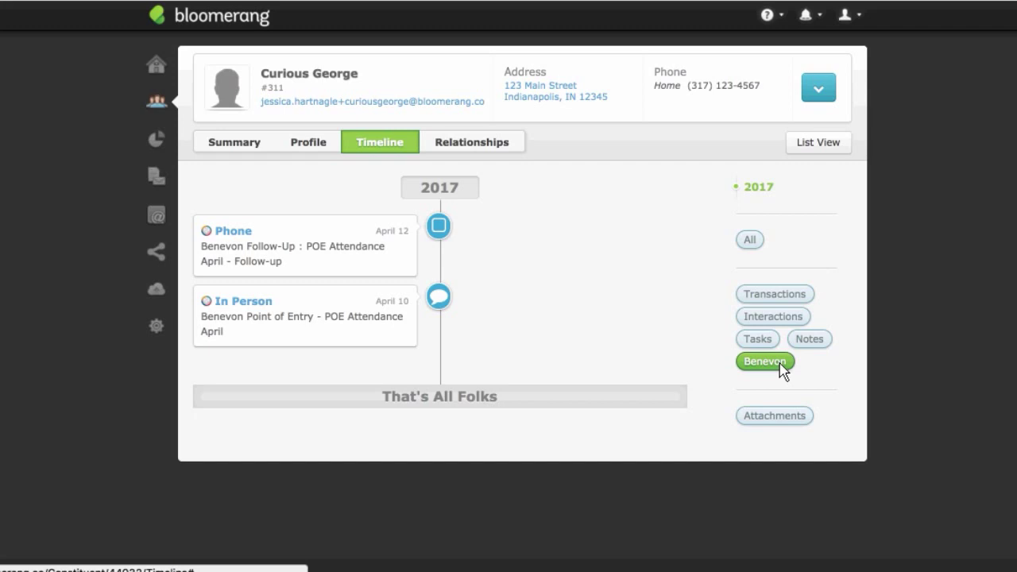
pyautogui.click(779, 362)
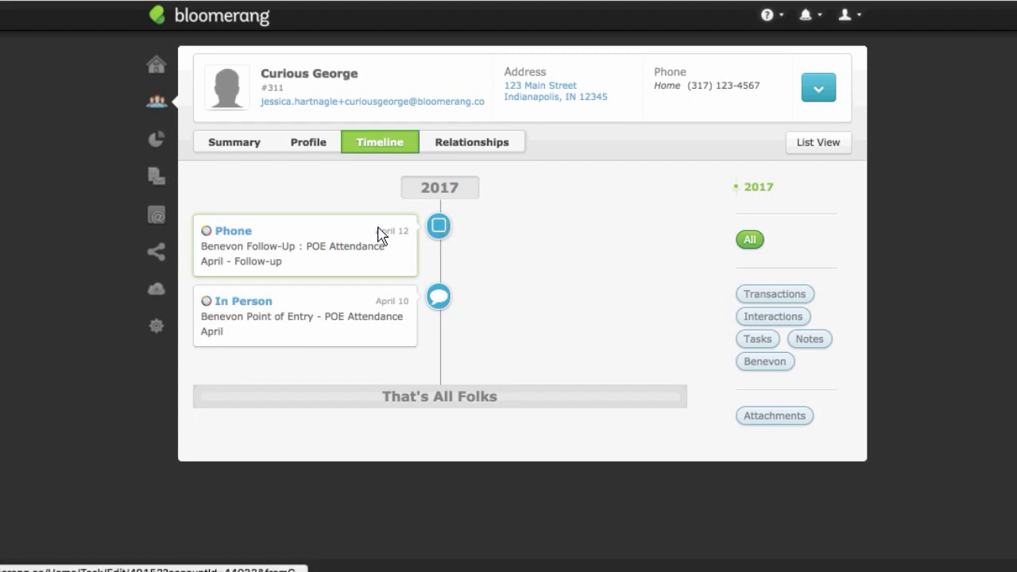
pyautogui.click(156, 72)
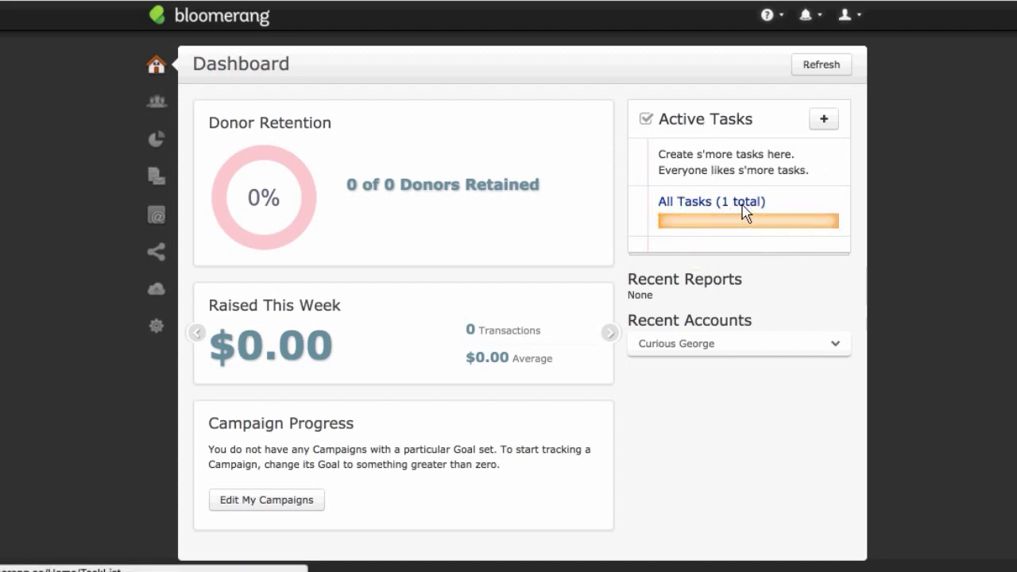
# Step: Open the POE Attendance April follow-up task from All Tasks and reassign it to another user
pyautogui.click(725, 210)
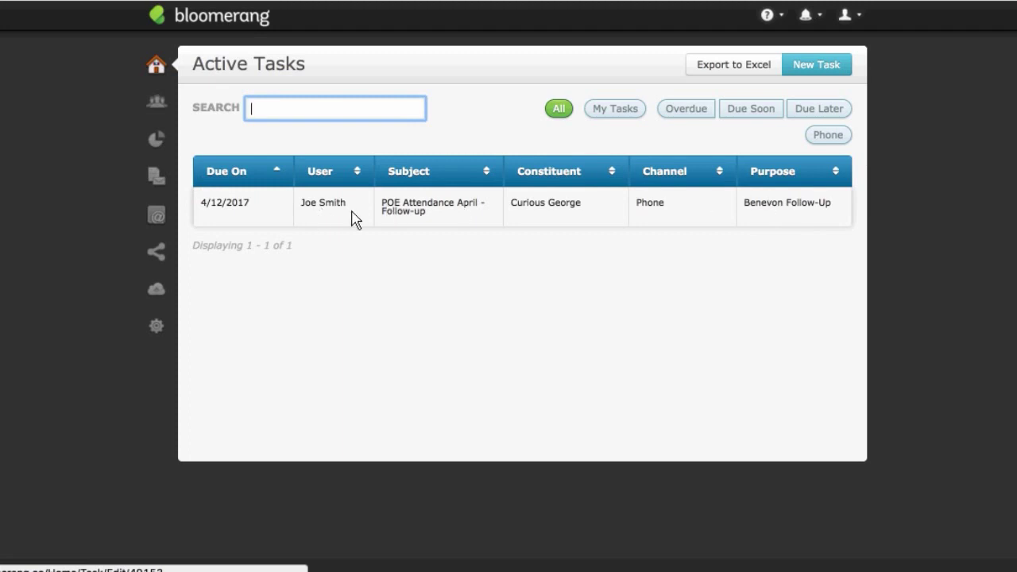
pyautogui.click(261, 217)
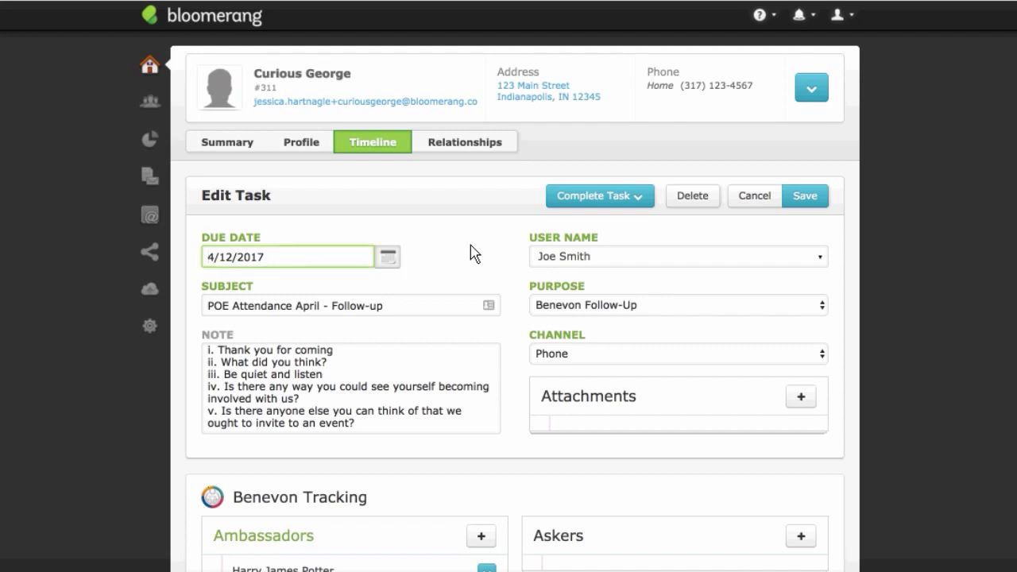
pyautogui.scroll(-1, 474, 252)
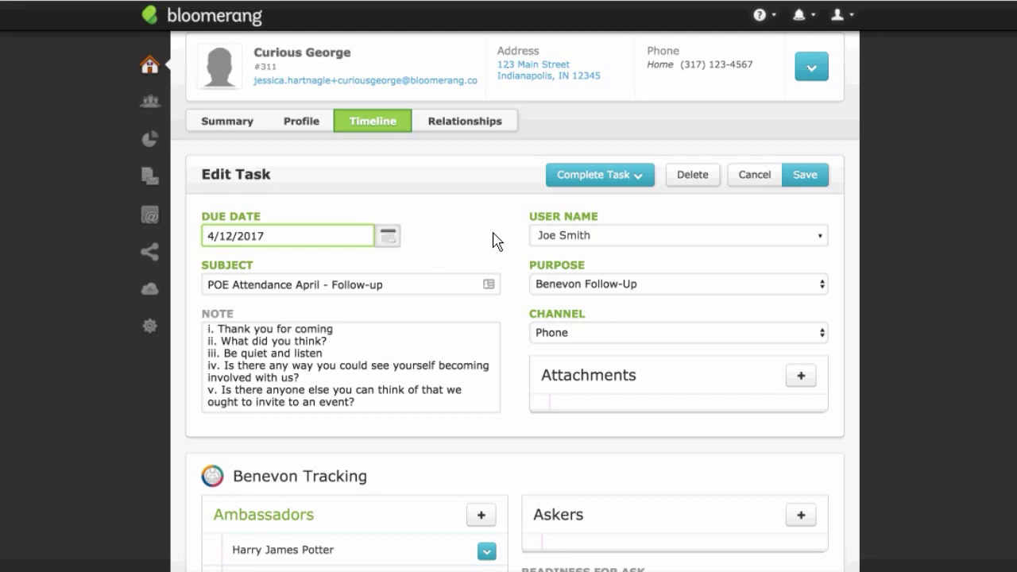
pyautogui.scroll(-1, 490, 241)
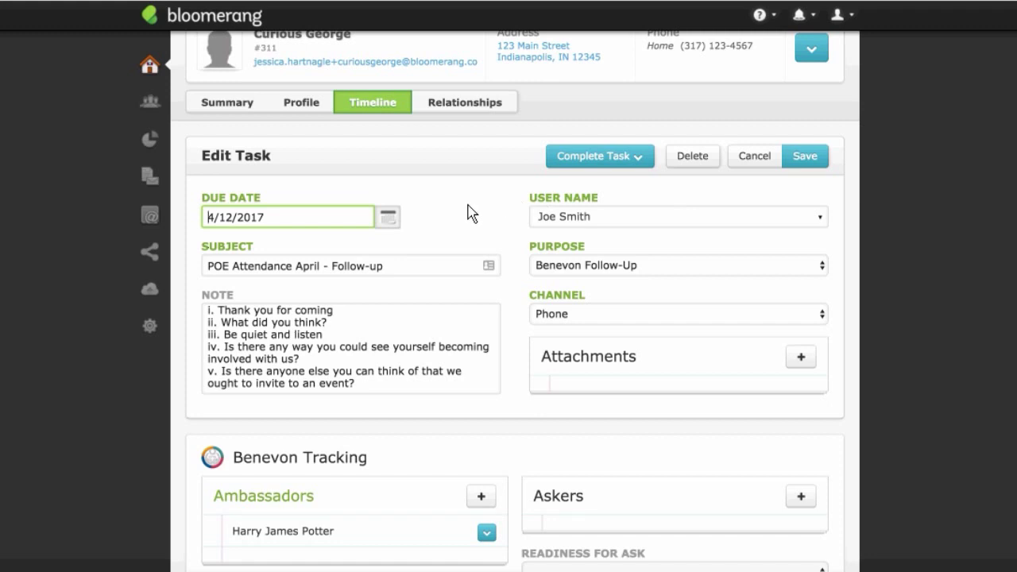
pyautogui.click(571, 220)
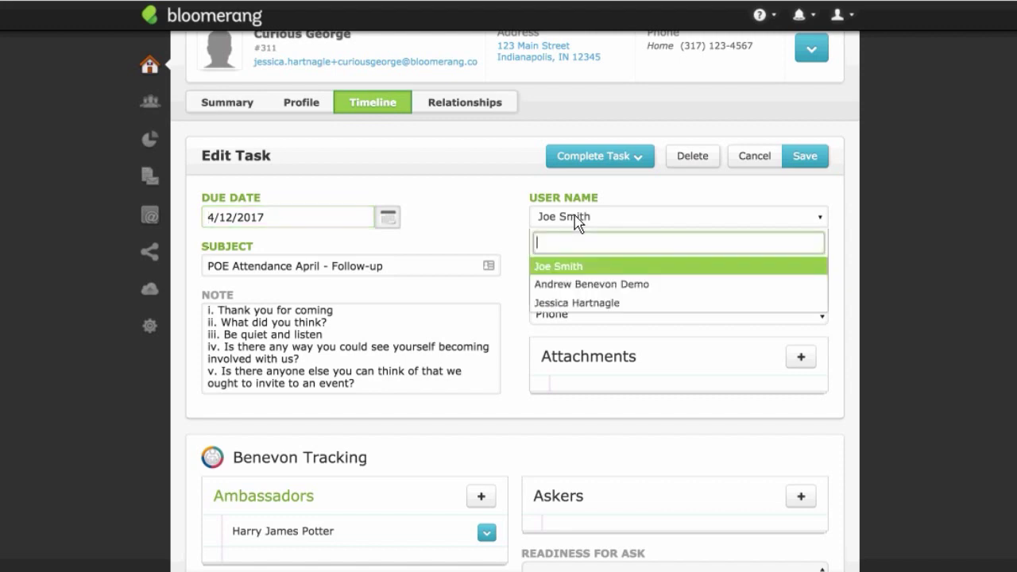
pyautogui.click(592, 308)
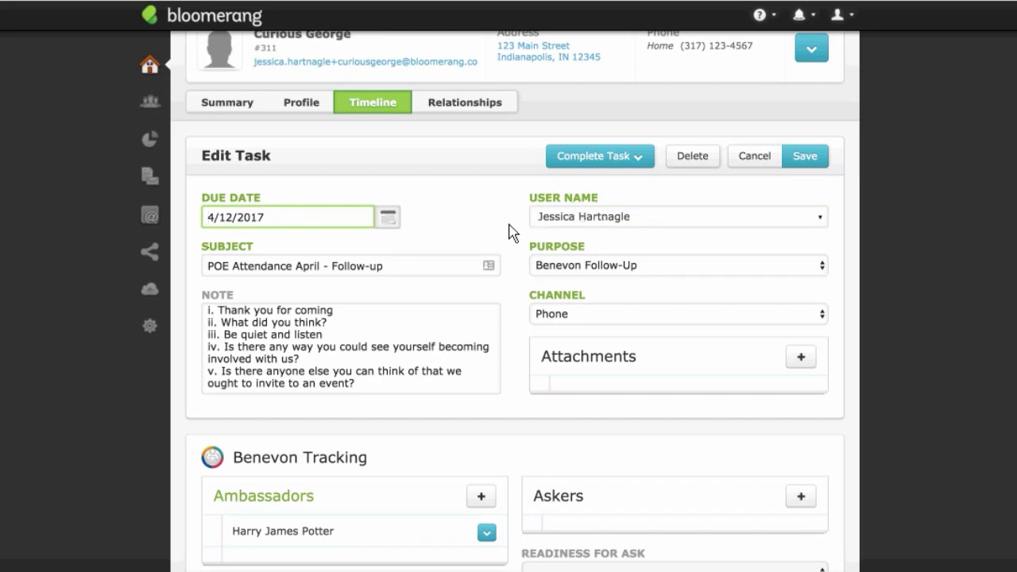
pyautogui.scroll(-5, 512, 235)
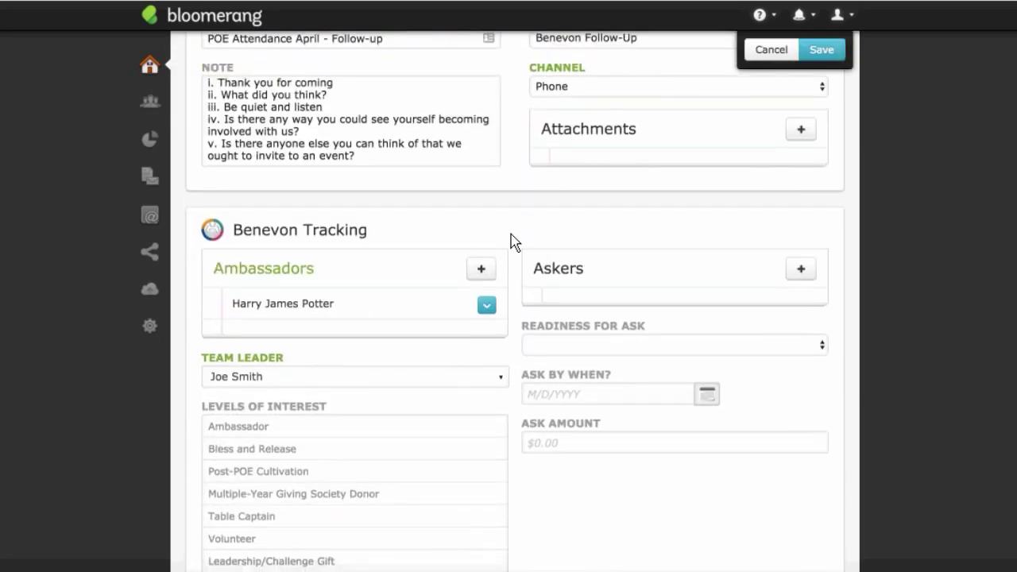
# Step: Delete every note line, from 'Thank you for coming' through the last question, leaving the Note empty
pyautogui.scroll(4, 513, 236)
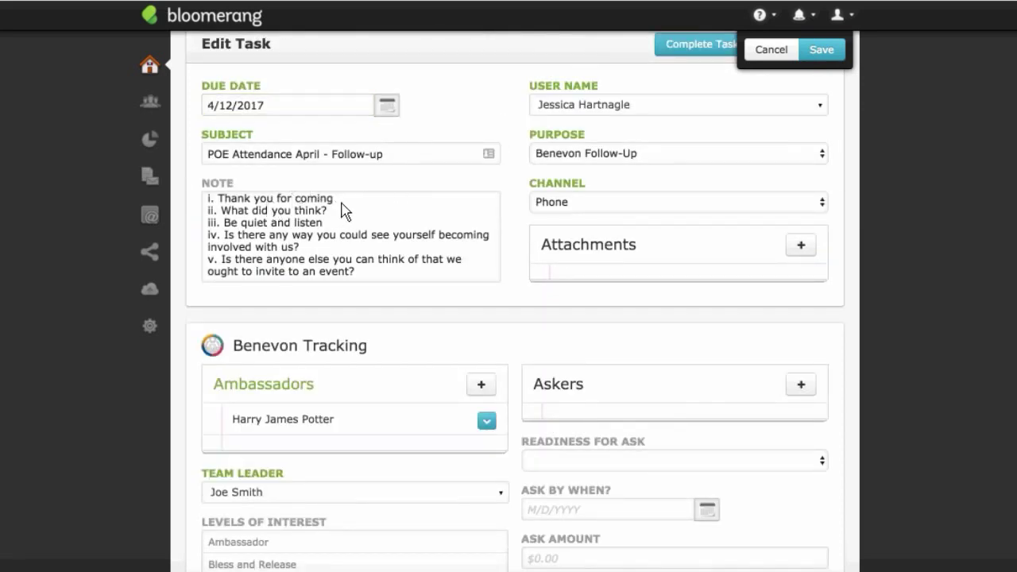
pyautogui.moveTo(342, 204); pyautogui.dragTo(207, 205)
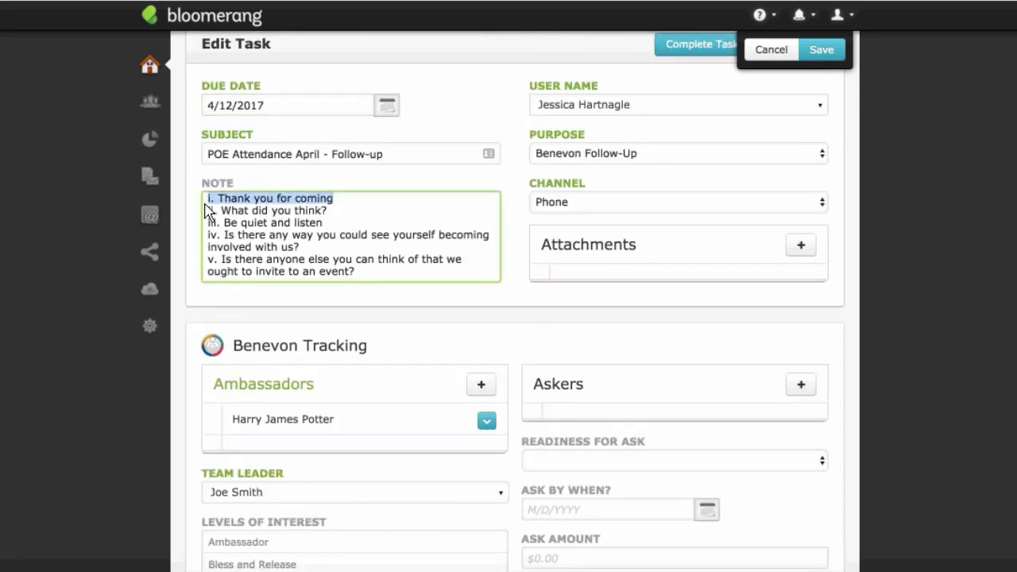
pyautogui.press('BackSpace')
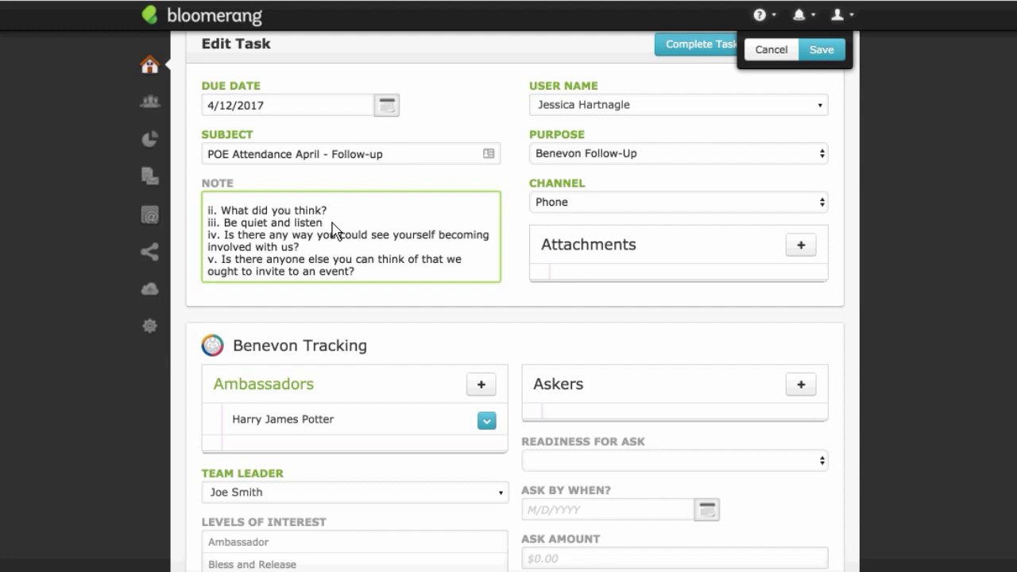
pyautogui.moveTo(331, 222); pyautogui.dragTo(203, 209)
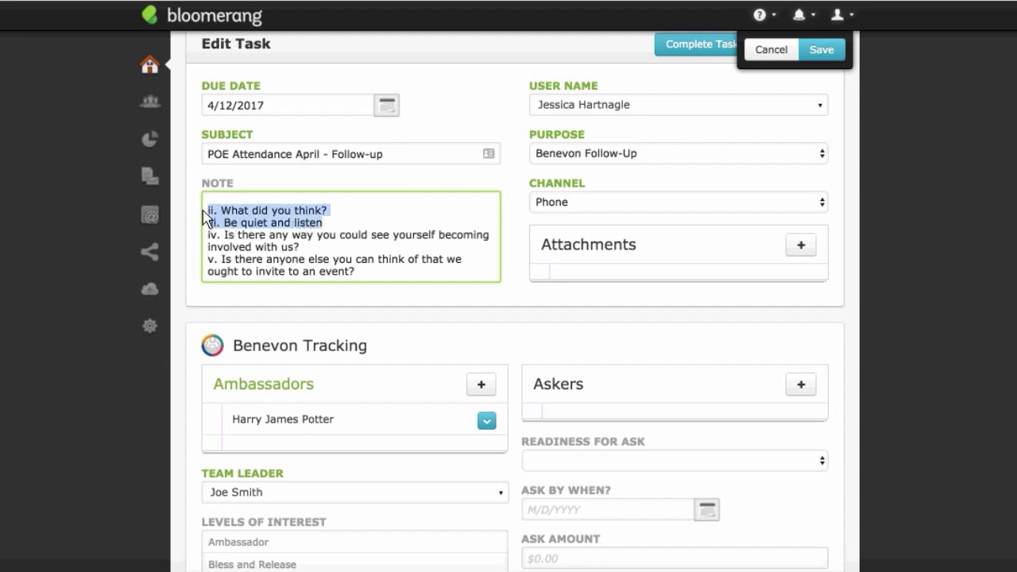
pyautogui.press('BackSpace')
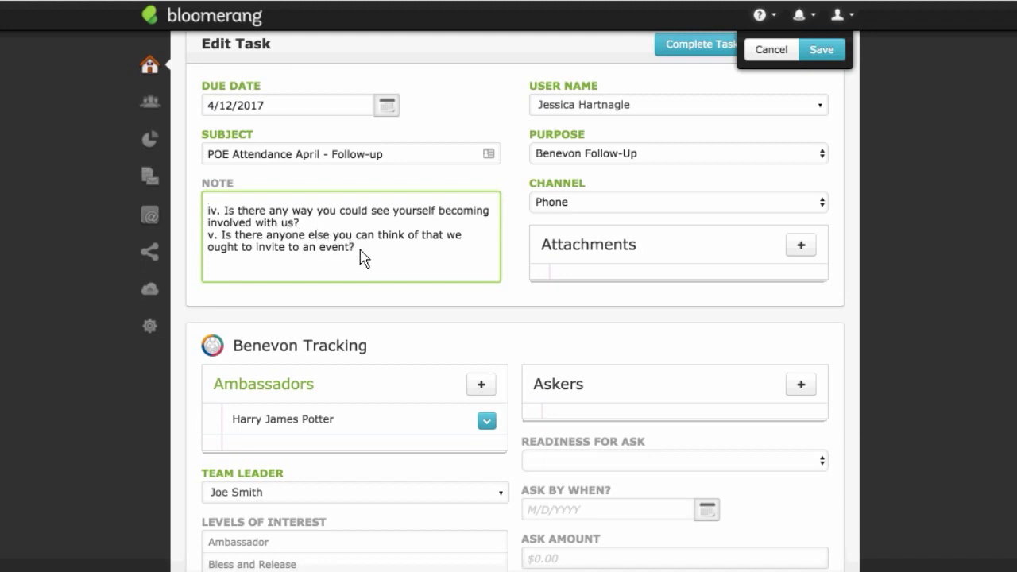
pyautogui.moveTo(358, 251); pyautogui.dragTo(192, 215)
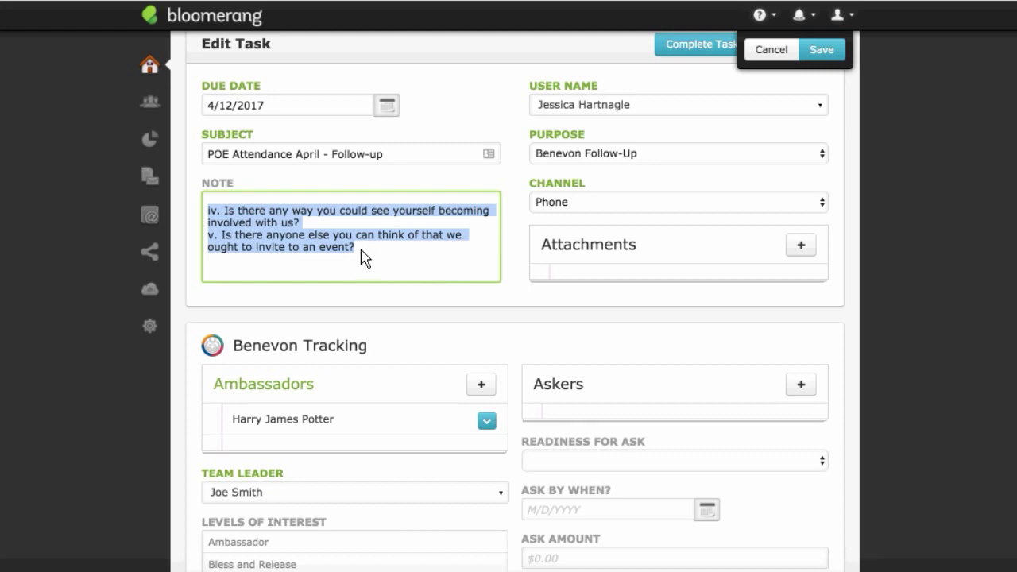
pyautogui.press('BackSpace')
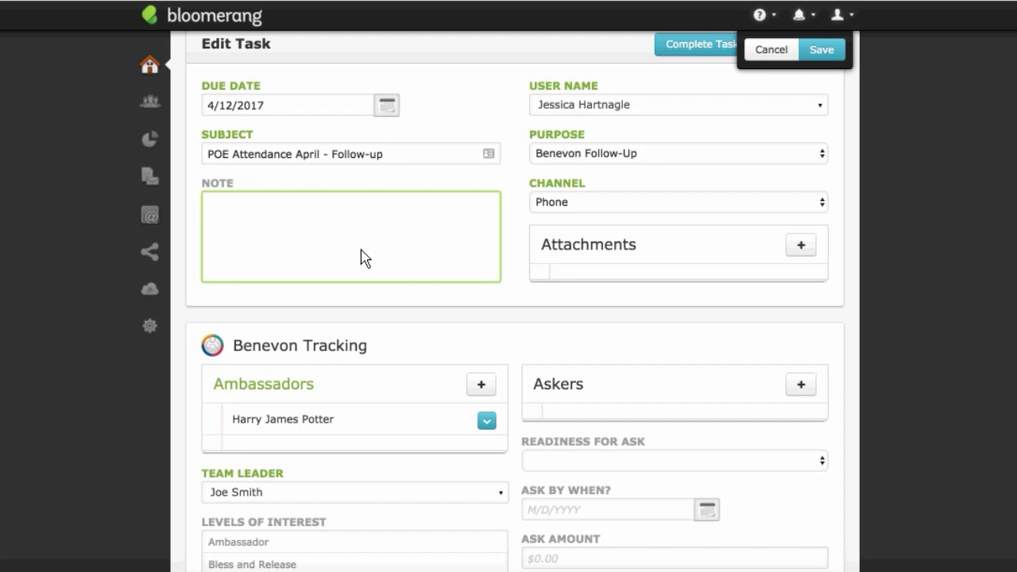
# Step: Note that the constituent likes building communities, meets next week, and his brother may be interested
pyautogui.write('George is intere')
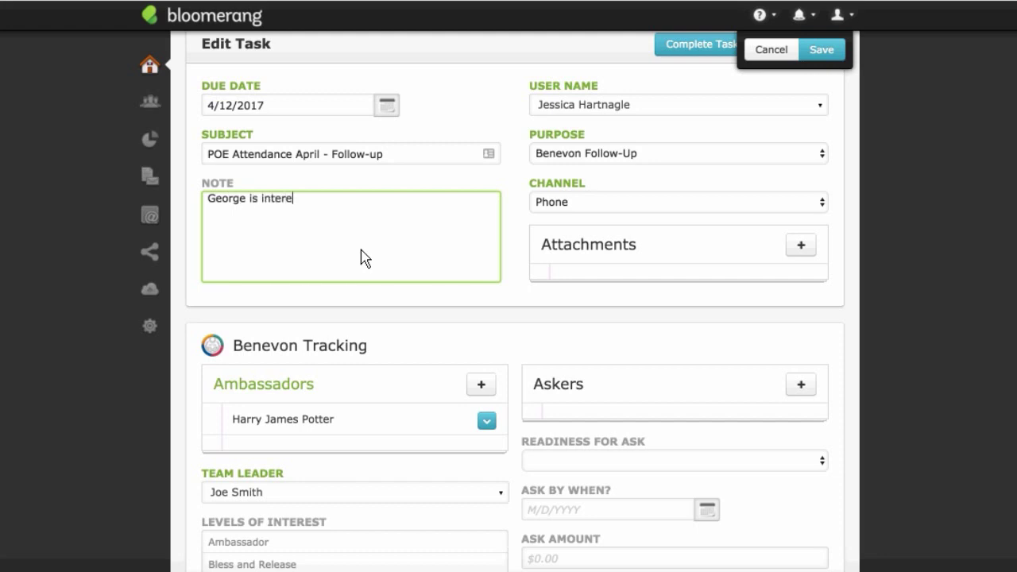
pyautogui.write('sted in our building com')
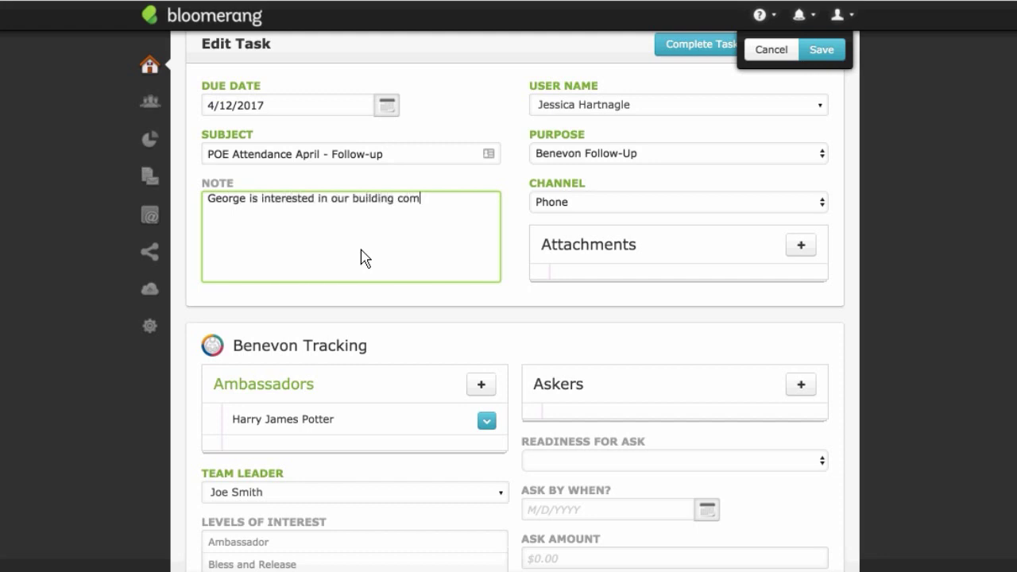
pyautogui.write('munities.  He has')
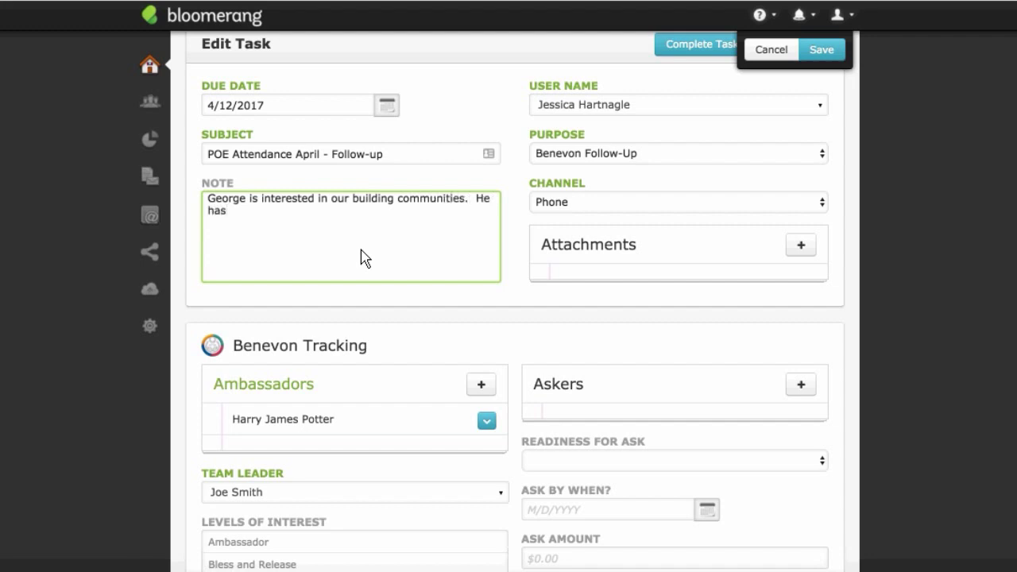
pyautogui.write(' been part of other organizations')
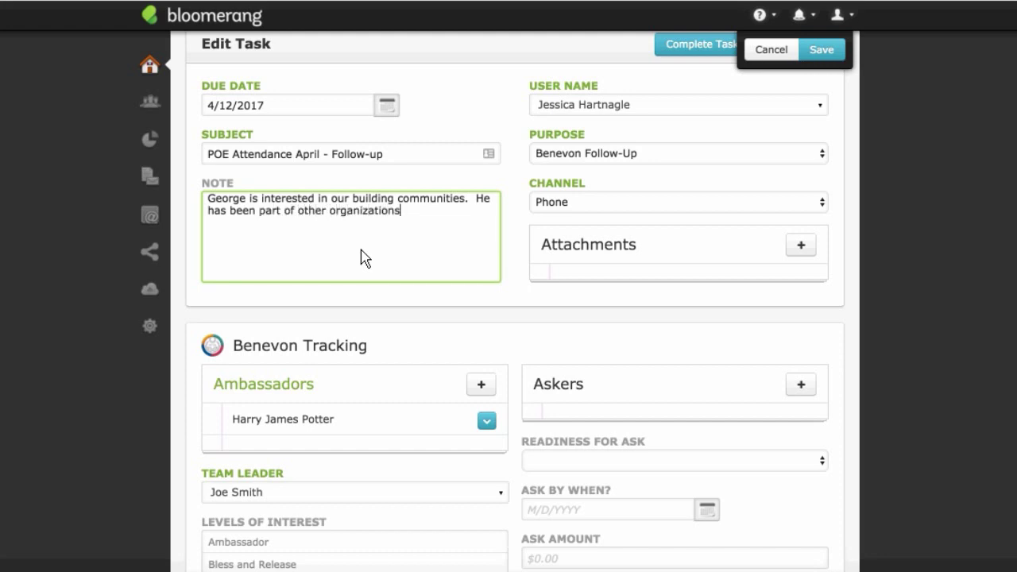
pyautogui.write(' fo th')
pyautogui.press('BackSpace')
pyautogui.press('BackSpace')
pyautogui.press('BackSpace')
pyautogui.press('BackSpace')
pyautogui.press('BackSpace')
pyautogui.write('of this kind.  We will meet ')
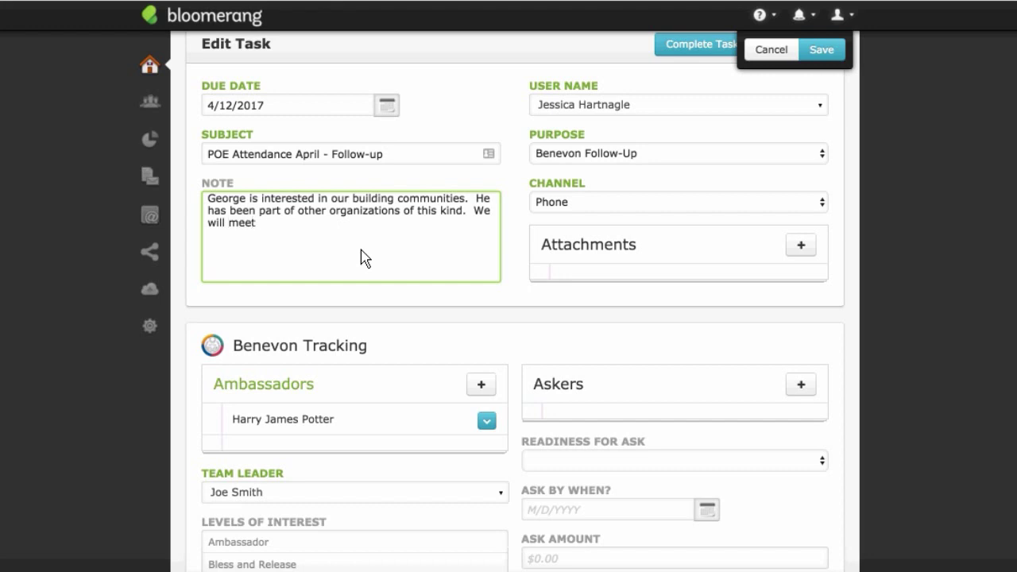
pyautogui.write('next week to dicsu')
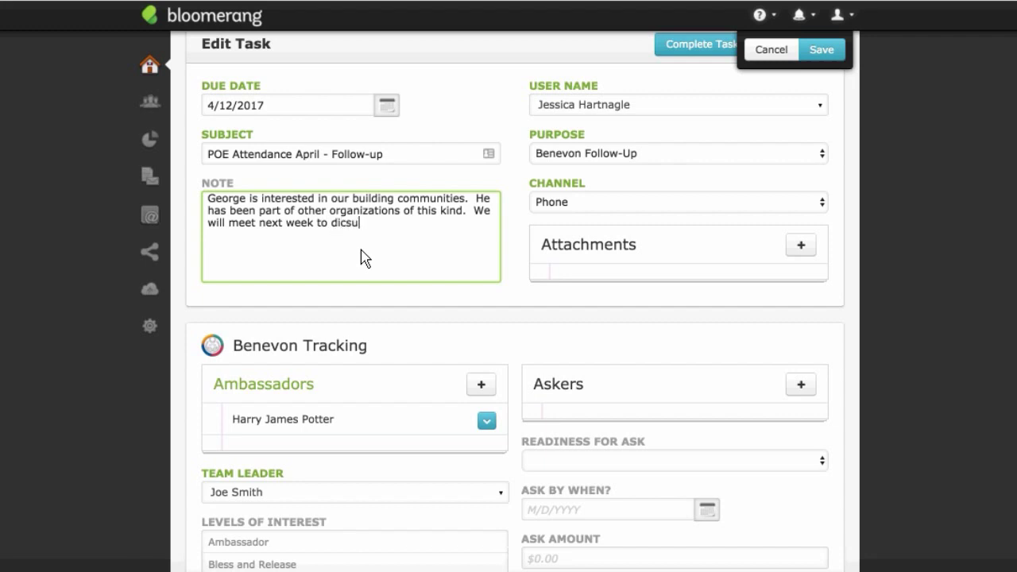
pyautogui.press('BackSpace')
pyautogui.press('BackSpace')
pyautogui.press('BackSpace')
pyautogui.write('scuss more opportun')
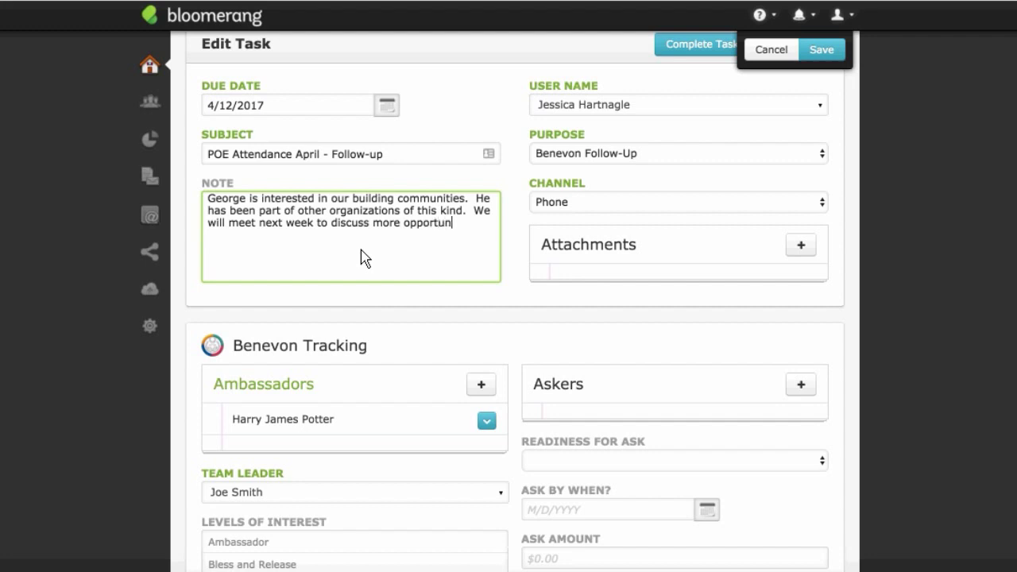
pyautogui.write('ites.')
pyautogui.press('BackSpace')
pyautogui.press('BackSpace')
pyautogui.press('BackSpace')
pyautogui.press('BackSpace')
pyautogui.press('BackSpace')
pyautogui.press('BackSpace')
pyautogui.press('BackSpace')
pyautogui.press('BackSpace')
pyautogui.press('BackSpace')
pyautogui.write('tunities')
pyautogui.write('.  His brother ')
pyautogui.write('m')
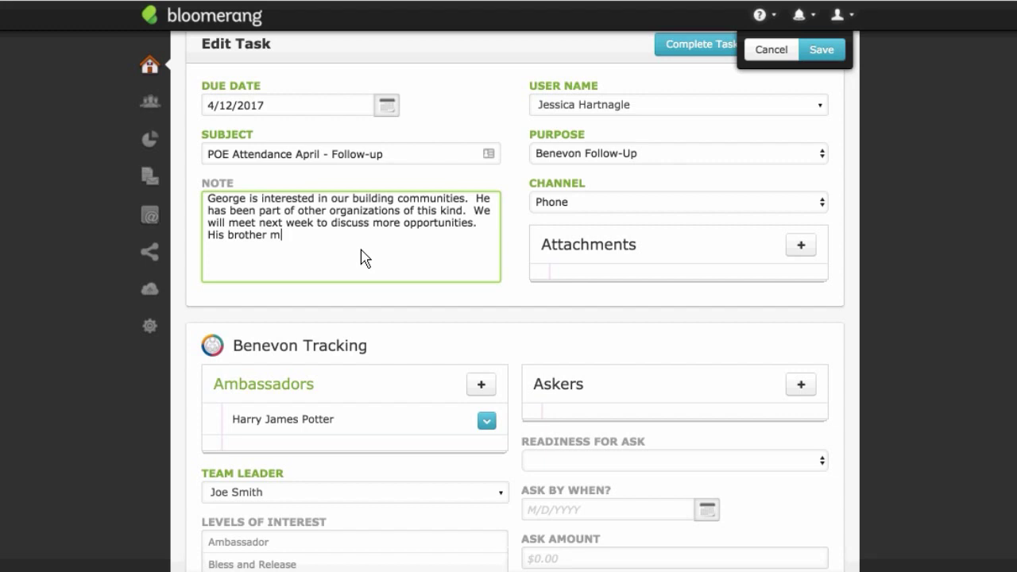
pyautogui.write('ay also be interested.')
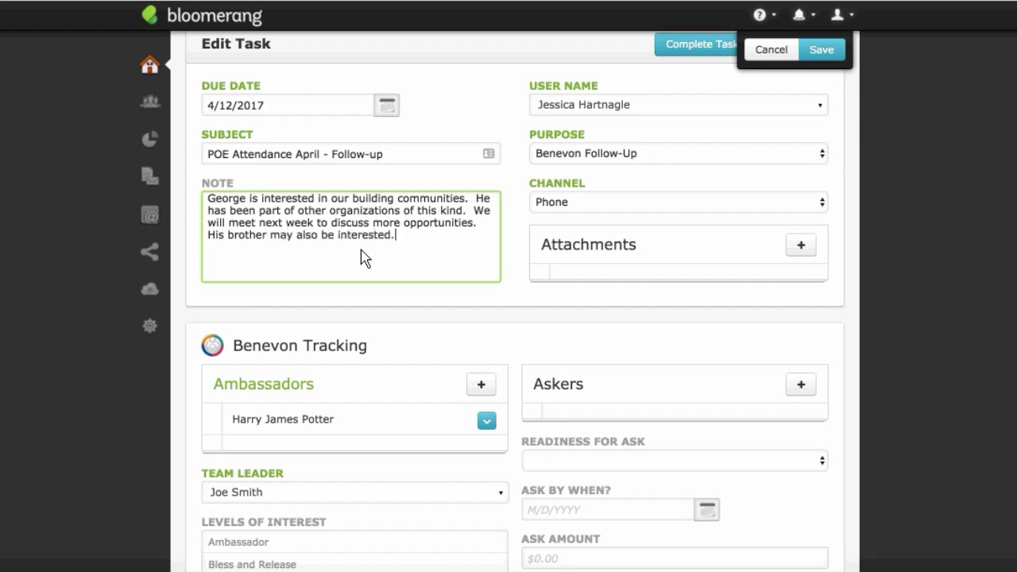
# Step: Set the Benevon Tracking Team Leader to the staff member who owns the task
pyautogui.click(545, 219)
pyautogui.scroll(-2, 546, 227)
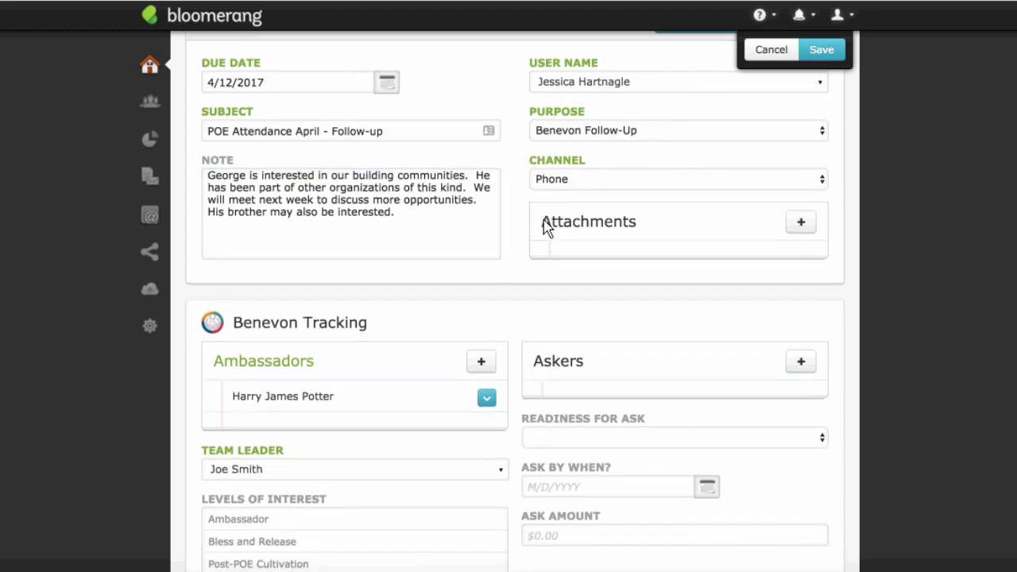
pyautogui.scroll(-2, 450, 223)
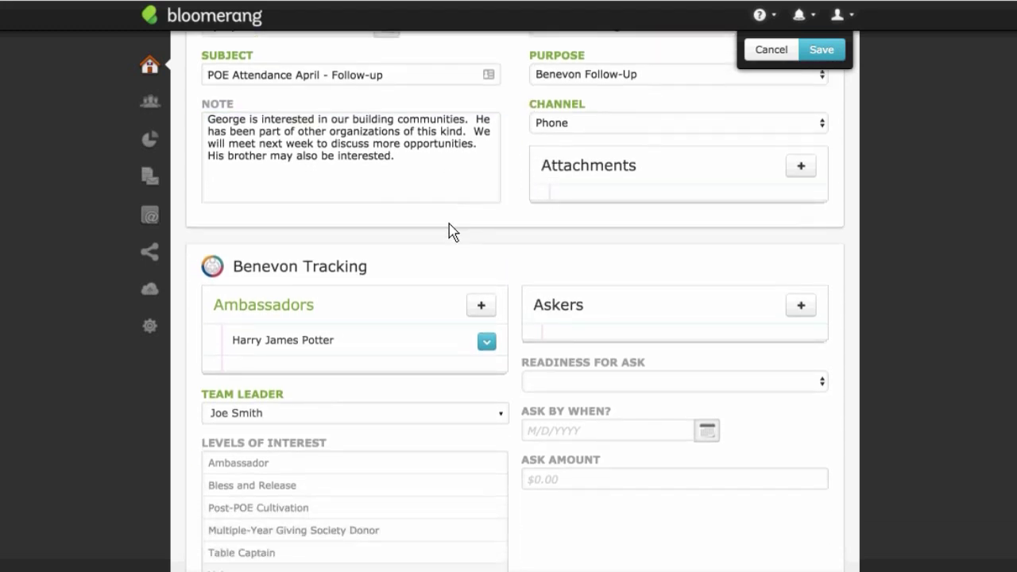
pyautogui.scroll(-5, 450, 231)
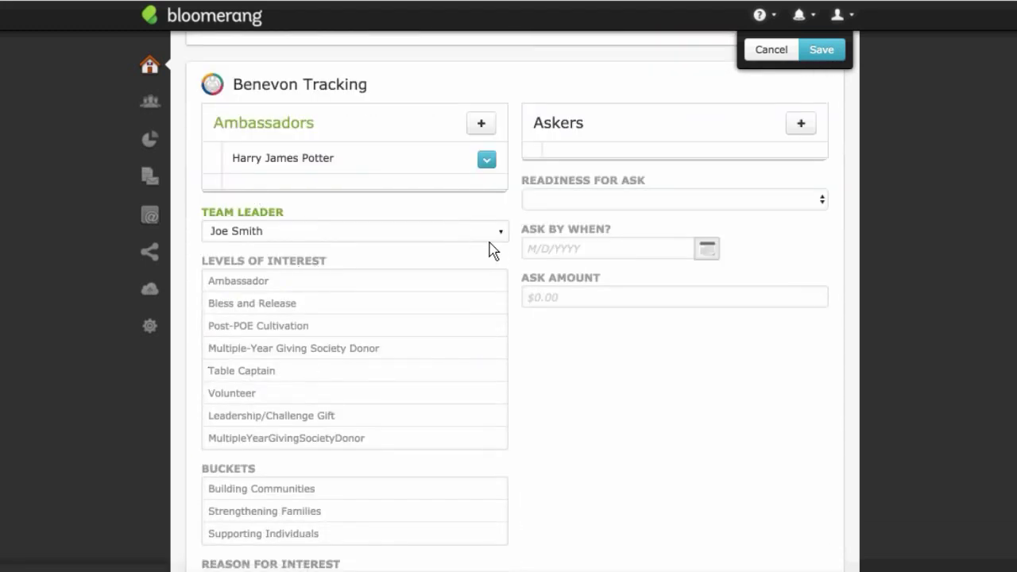
pyautogui.click(469, 229)
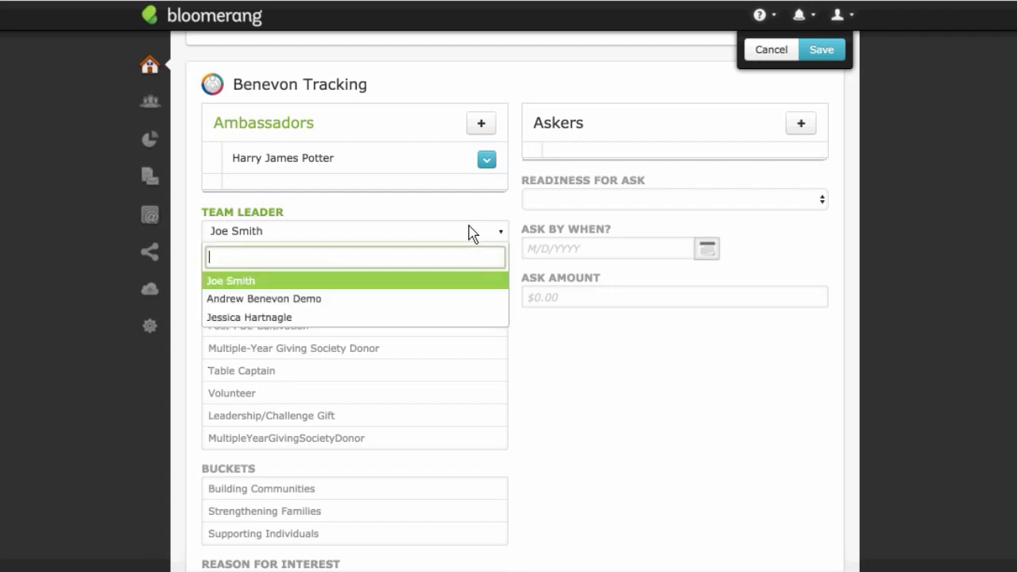
pyautogui.click(447, 318)
pyautogui.scroll(-1, 445, 325)
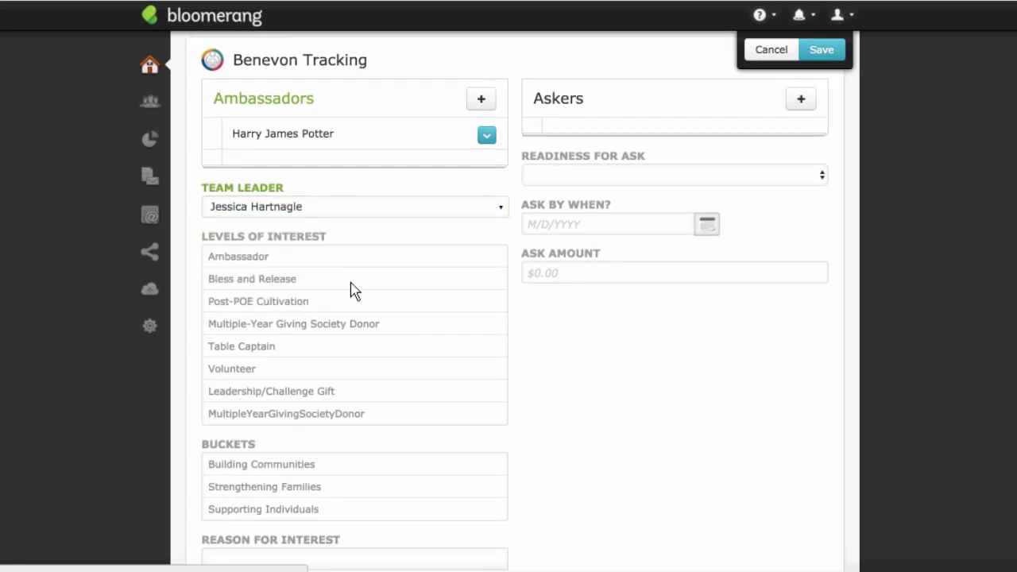
pyautogui.scroll(-1, 354, 286)
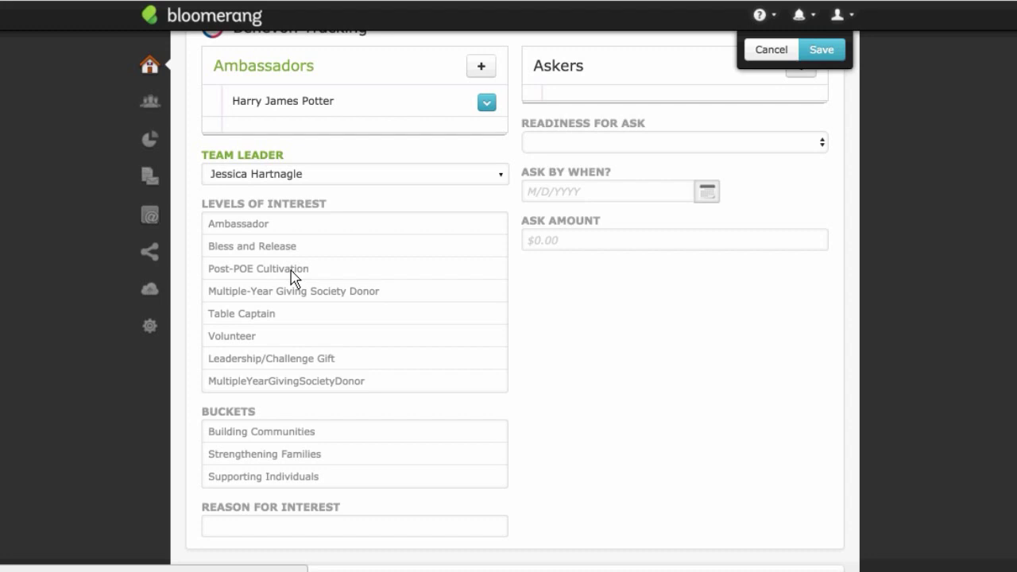
# Step: Tick Post-POE Cultivation under Levels of Interest in the Benevon Tracking section
pyautogui.click(292, 274)
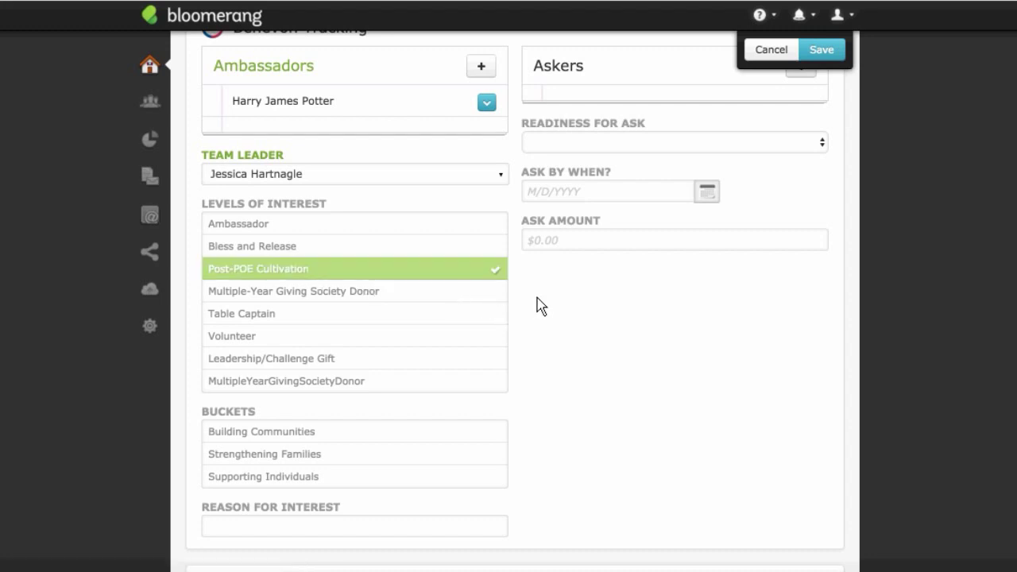
pyautogui.scroll(-1, 539, 310)
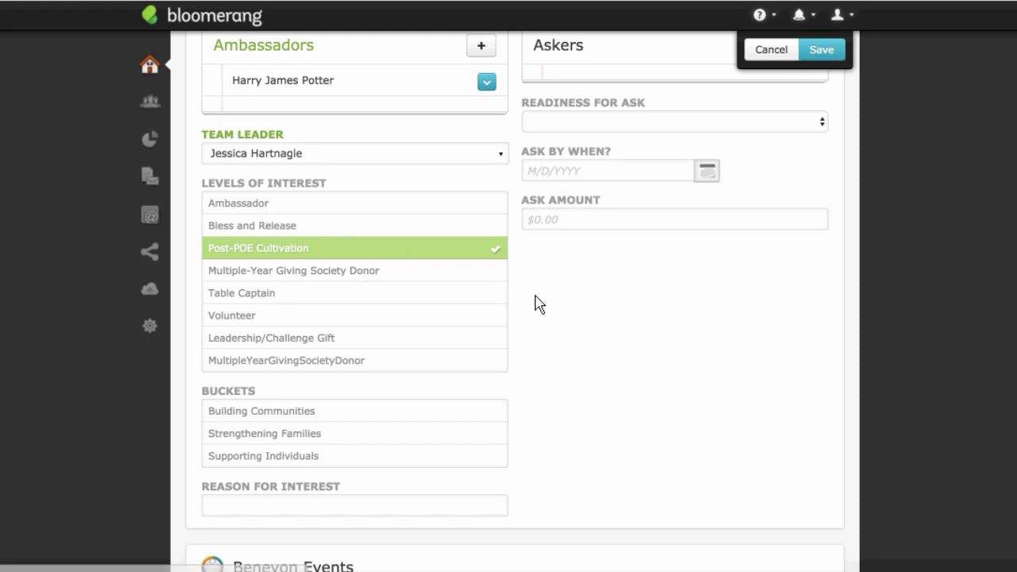
pyautogui.scroll(-1, 548, 314)
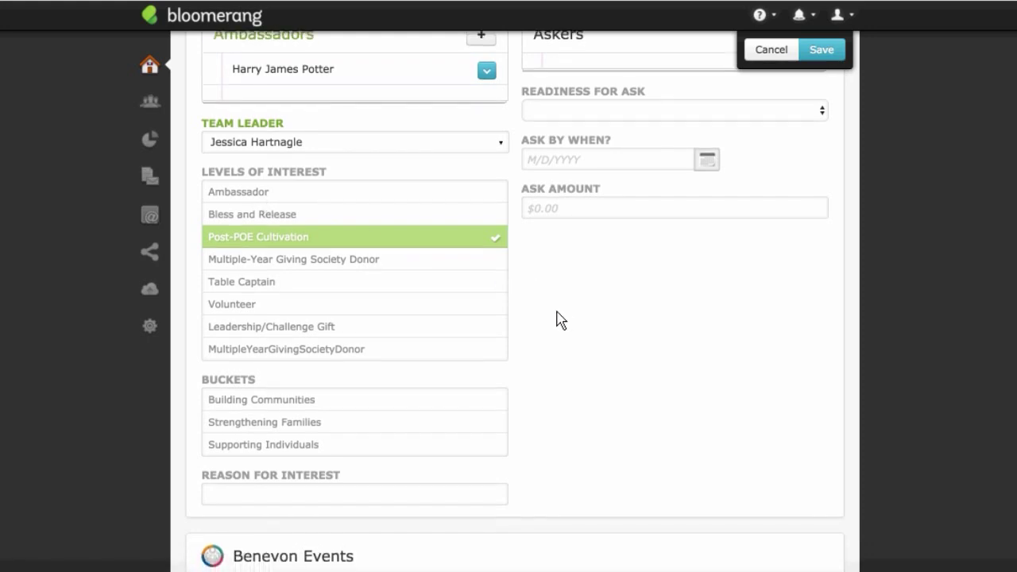
pyautogui.scroll(-2, 559, 320)
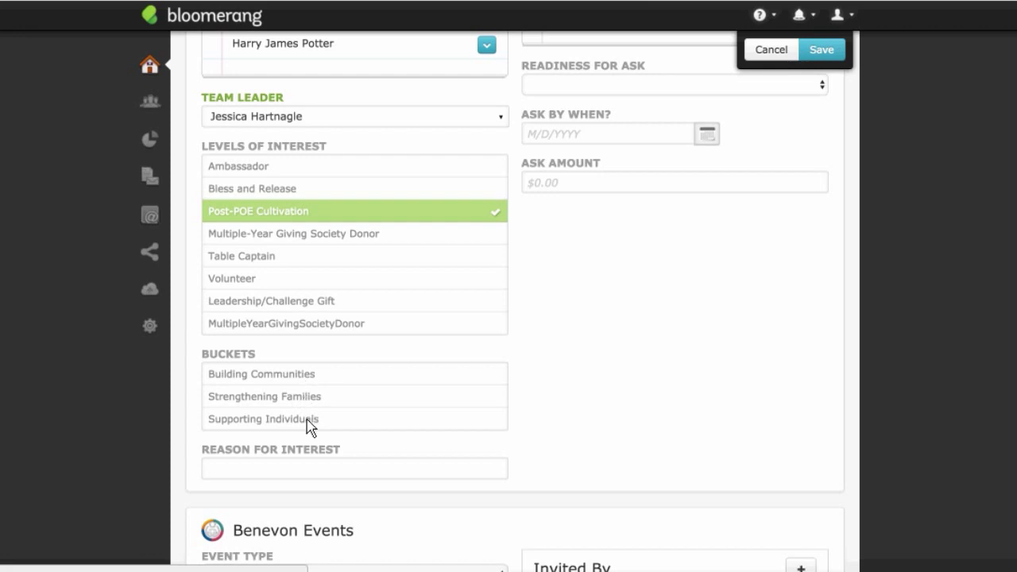
# Step: Tick the Building Communities bucket and give the reason 'He had a mentor who instilled the passion for building communities'
pyautogui.click(309, 375)
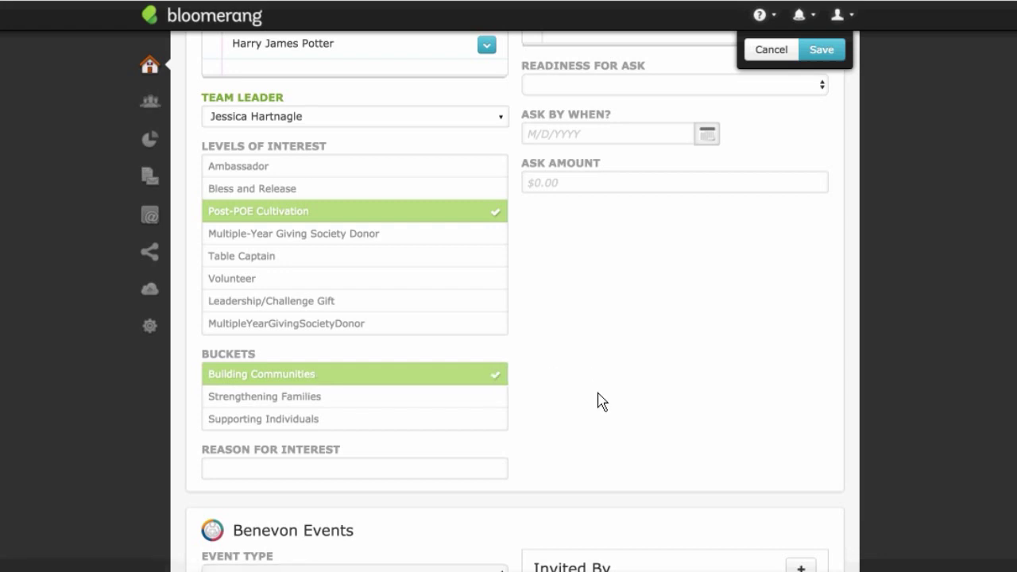
pyautogui.click(475, 474)
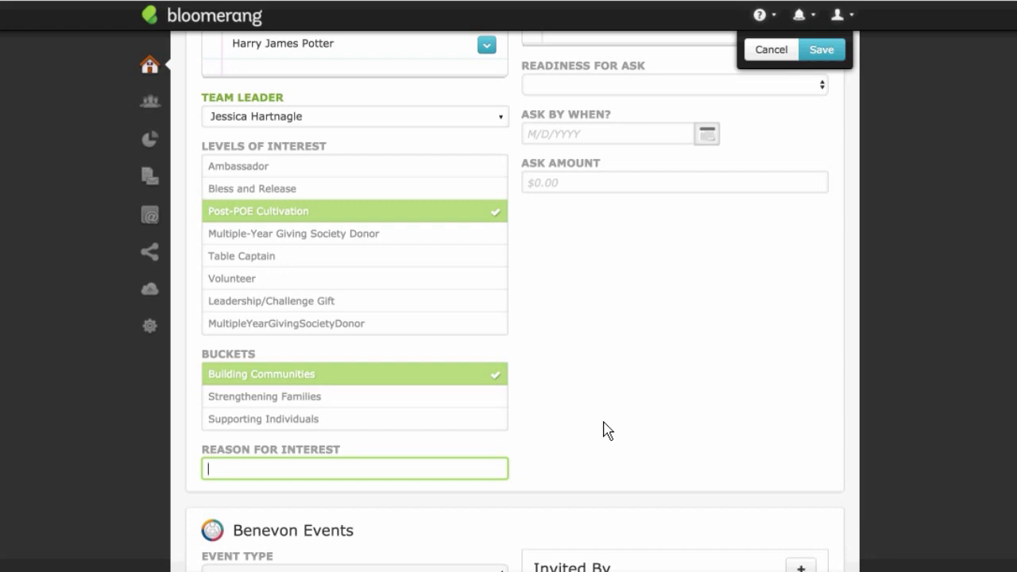
pyautogui.write('Hi')
pyautogui.press('BackSpace')
pyautogui.press('BackSpace')
pyautogui.write('He had a mentor who ')
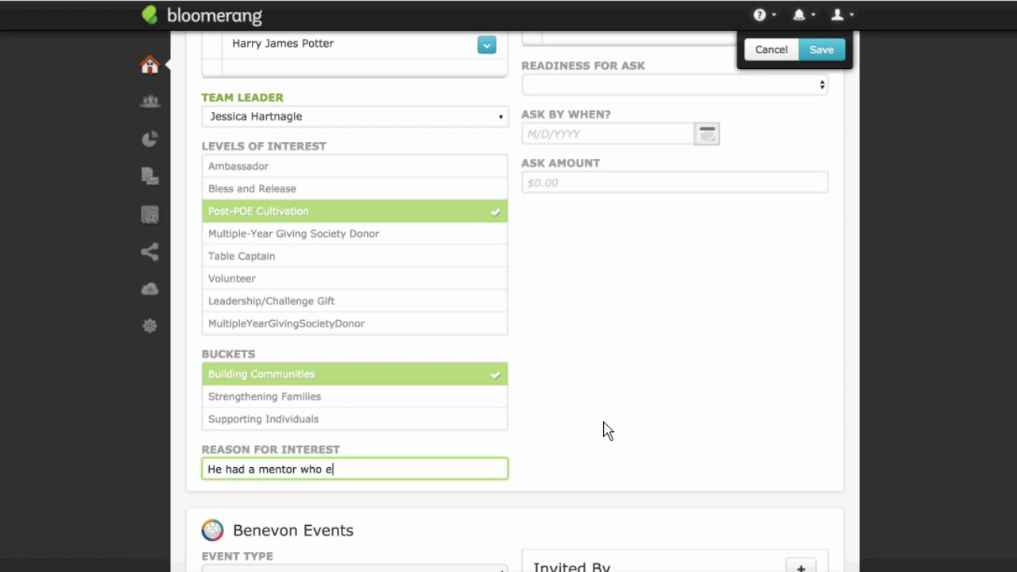
pyautogui.write('instilled the pas')
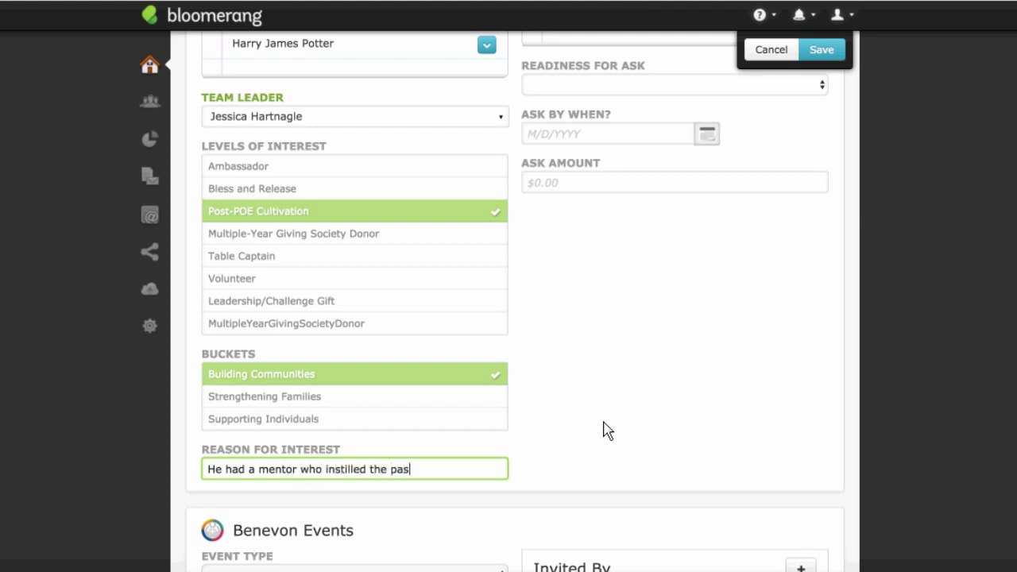
pyautogui.write('sion for building commu')
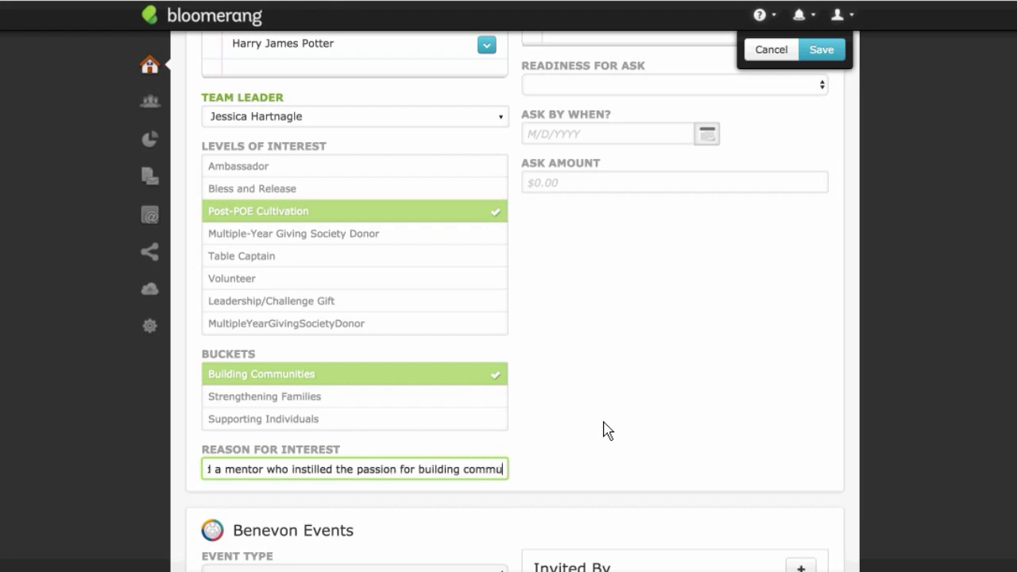
pyautogui.write('nities')
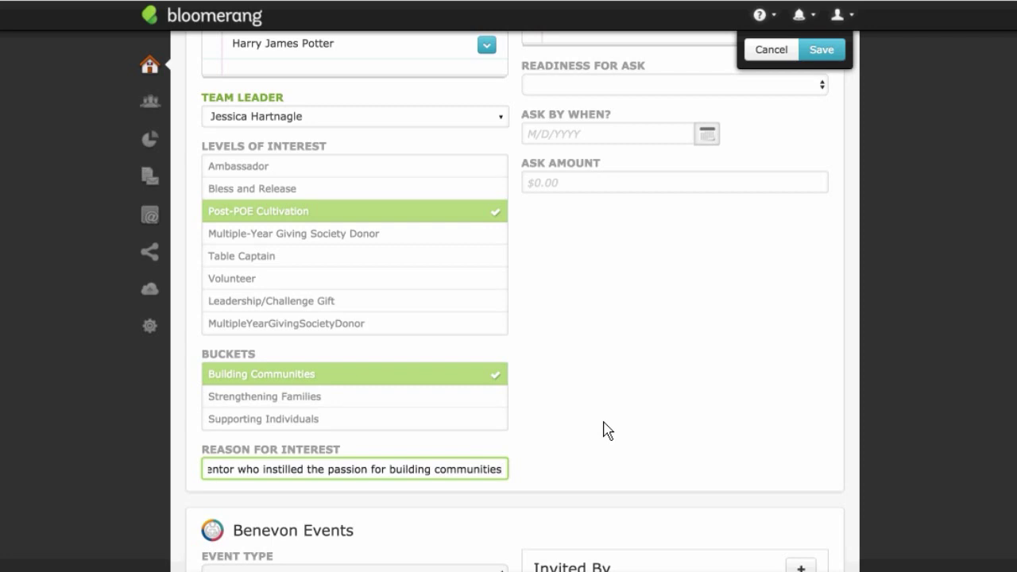
pyautogui.click(764, 359)
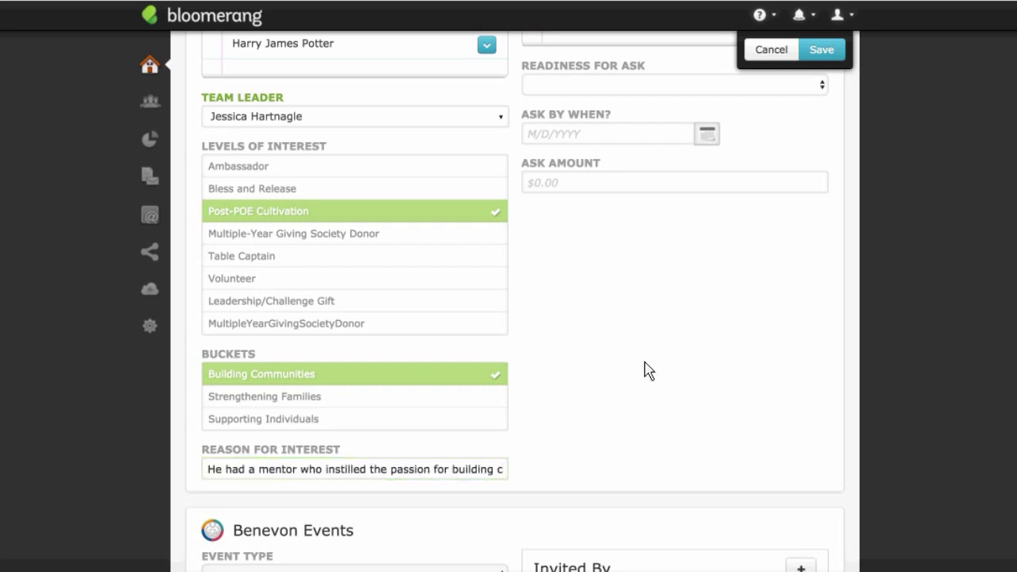
pyautogui.scroll(2, 674, 363)
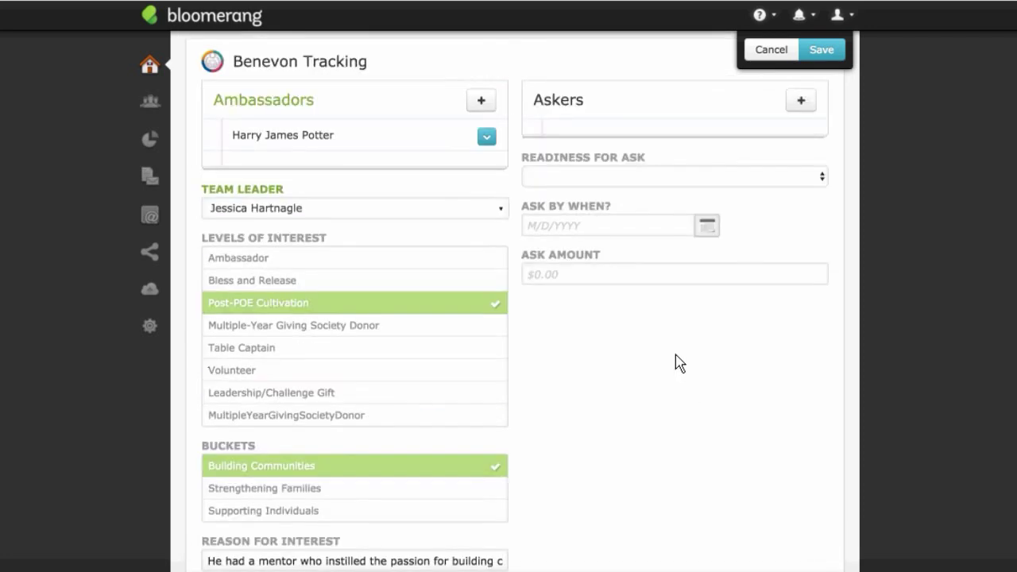
pyautogui.scroll(-5, 688, 376)
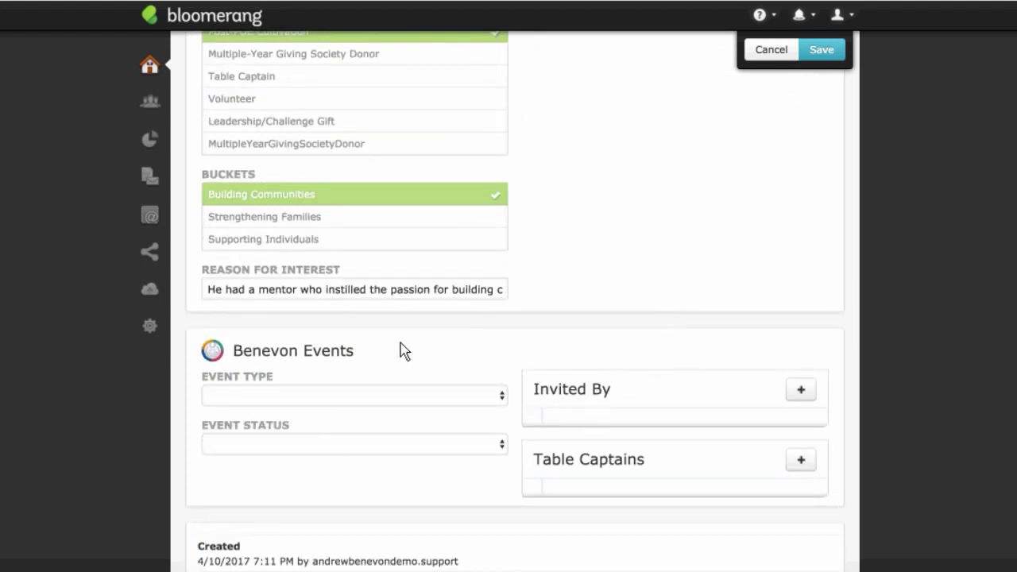
pyautogui.click(317, 445)
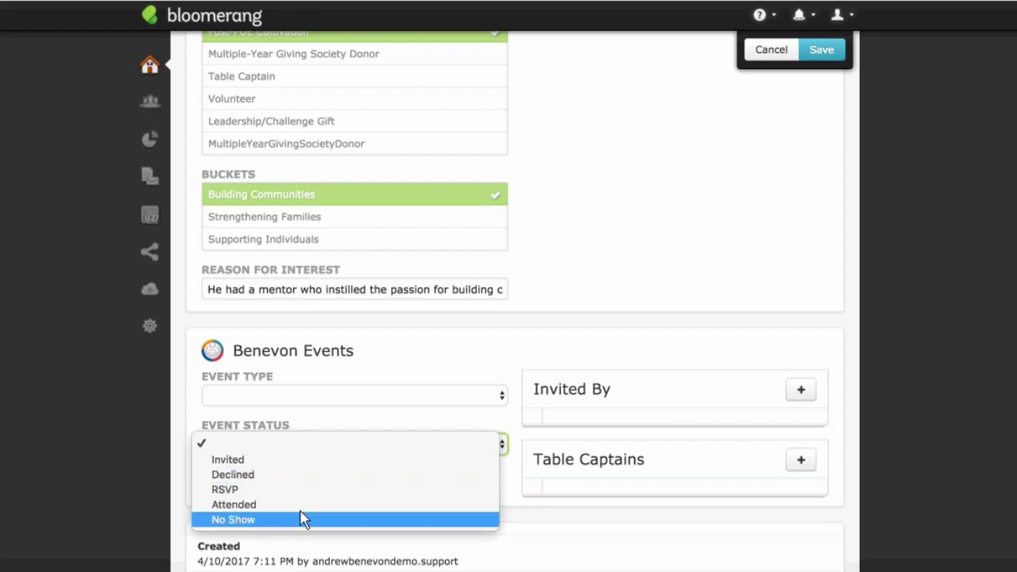
pyautogui.click(449, 375)
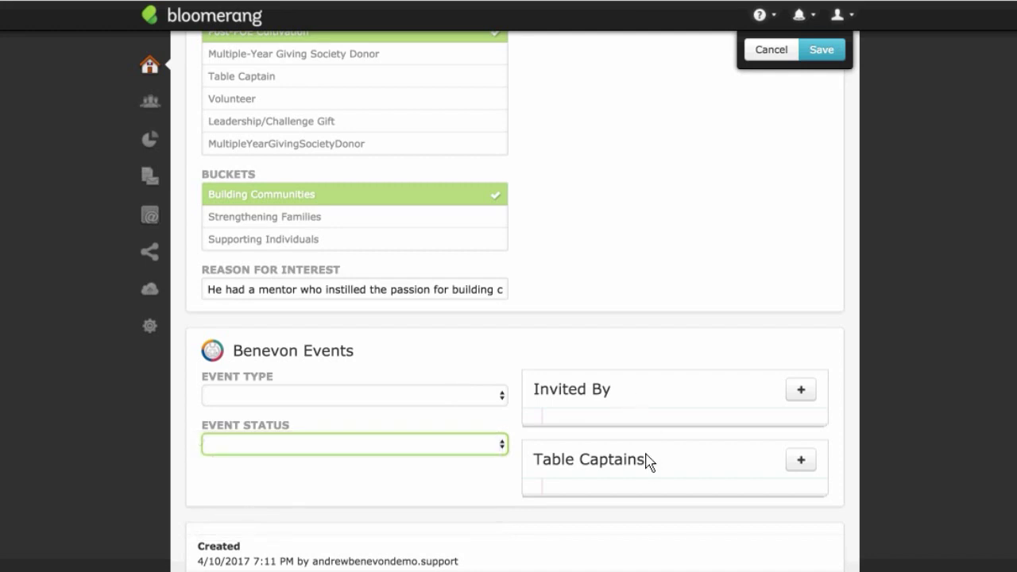
pyautogui.click(680, 284)
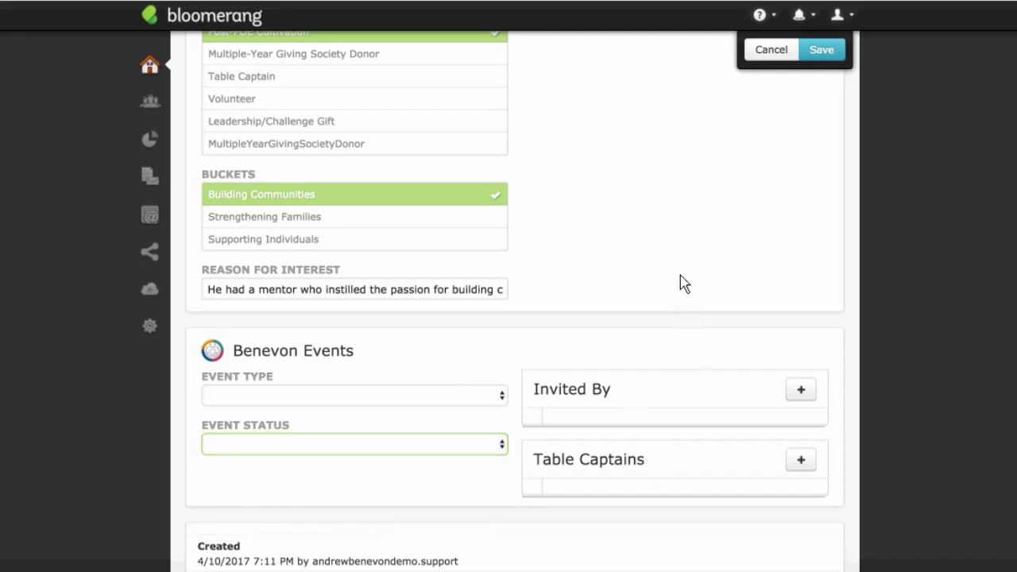
pyautogui.scroll(6, 717, 212)
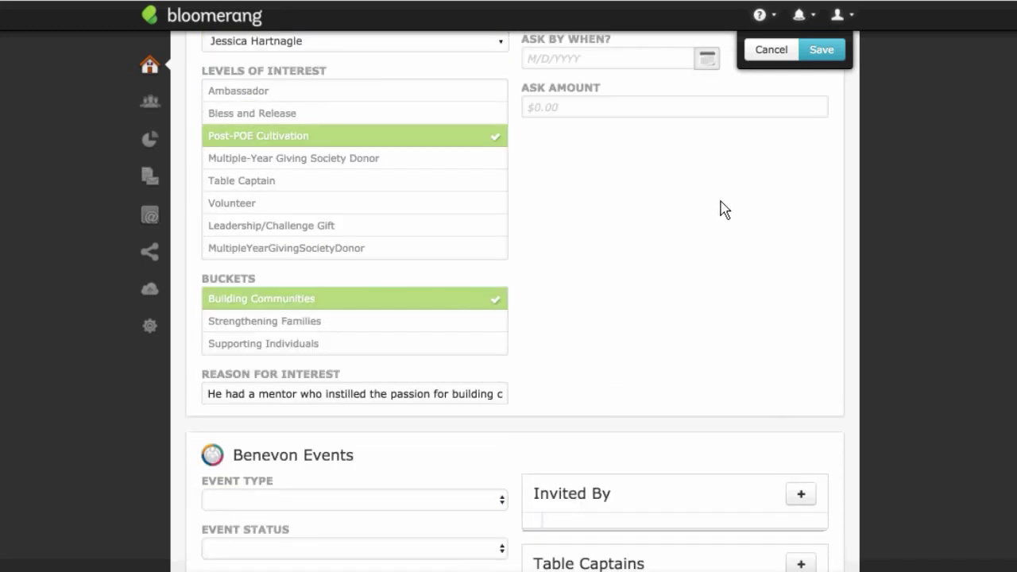
pyautogui.scroll(5, 721, 209)
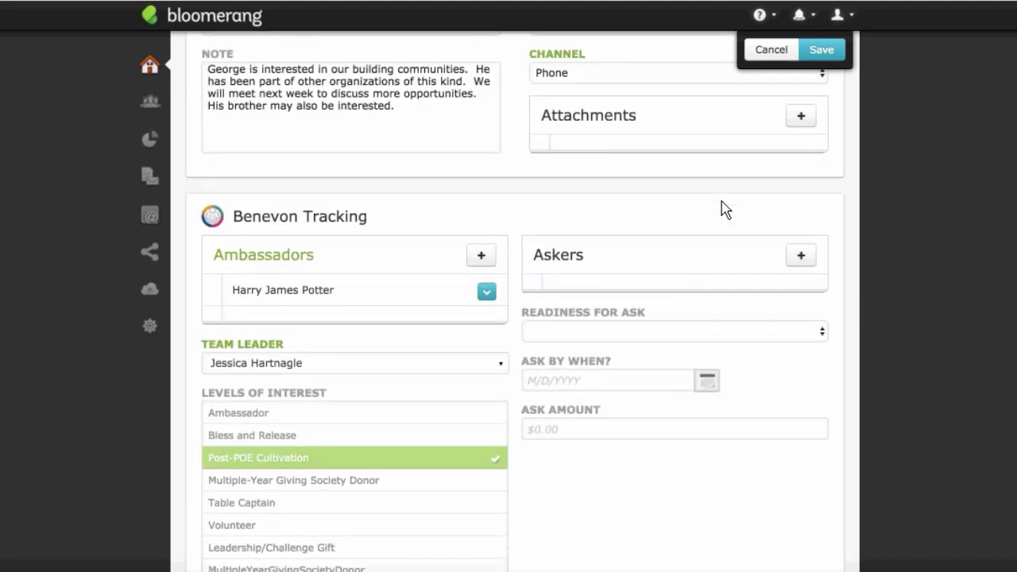
pyautogui.scroll(4, 721, 209)
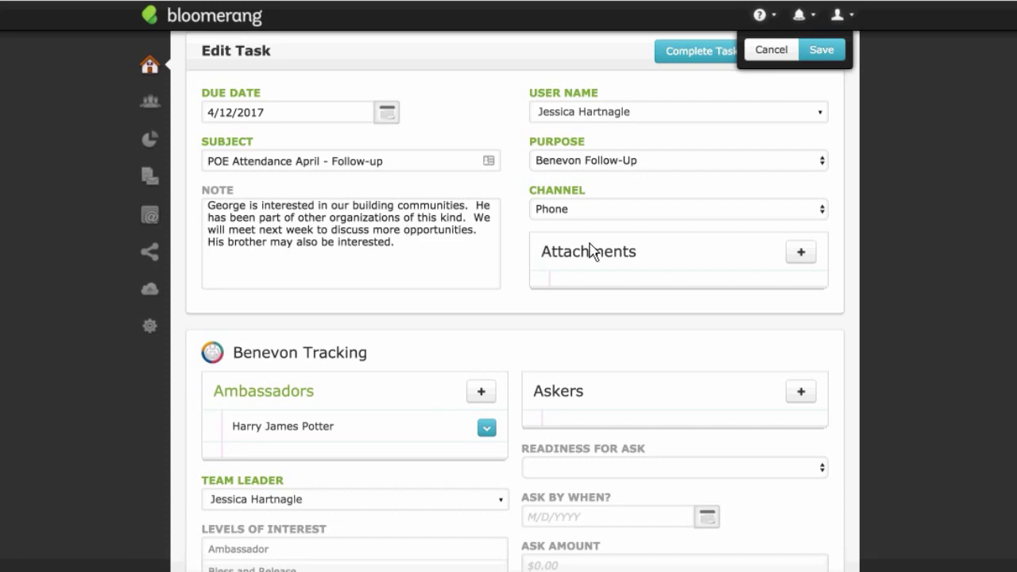
pyautogui.scroll(1, 592, 250)
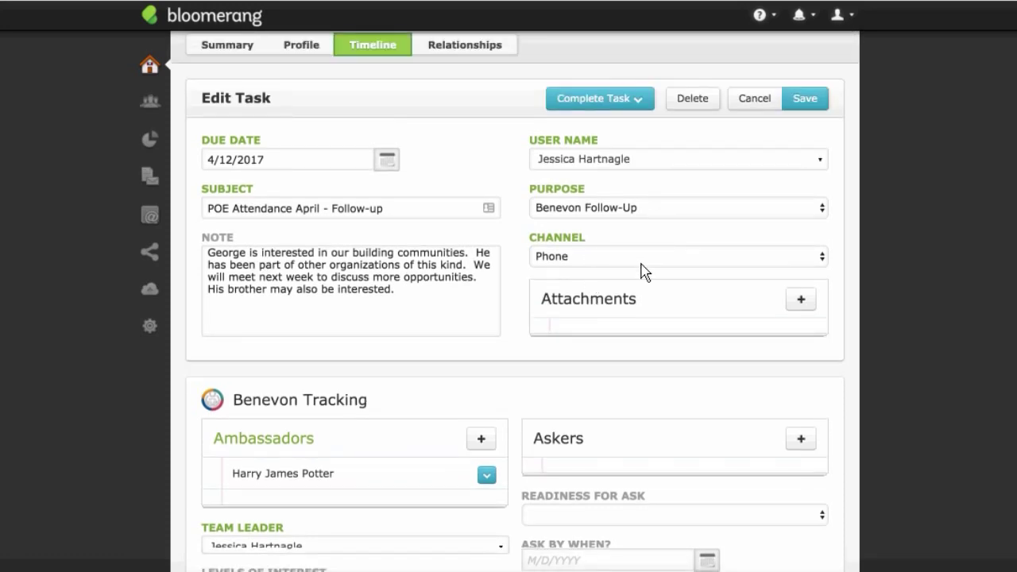
pyautogui.scroll(-3, 642, 272)
pyautogui.scroll(-3, 642, 272)
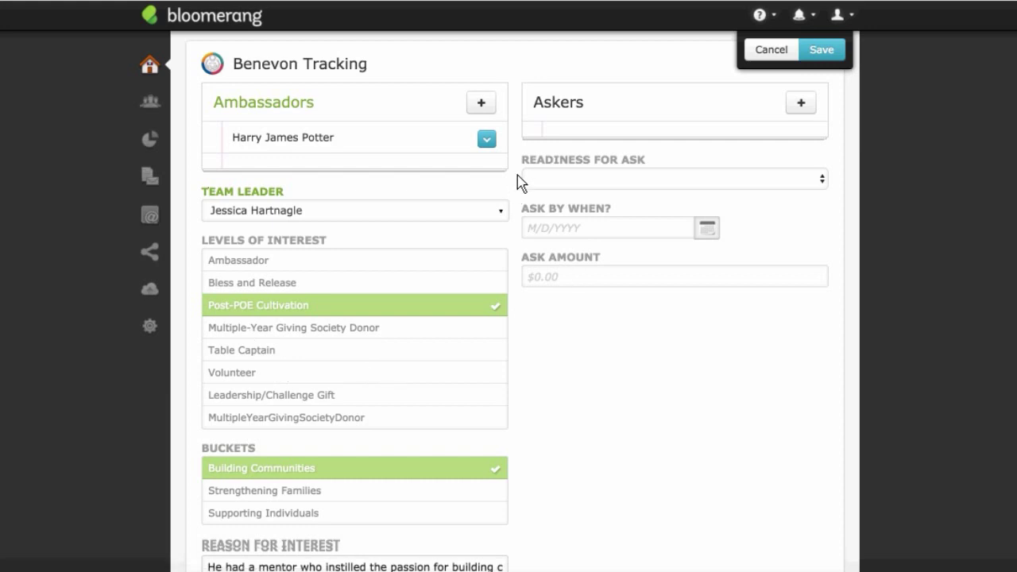
pyautogui.scroll(3, 518, 179)
pyautogui.scroll(4, 518, 178)
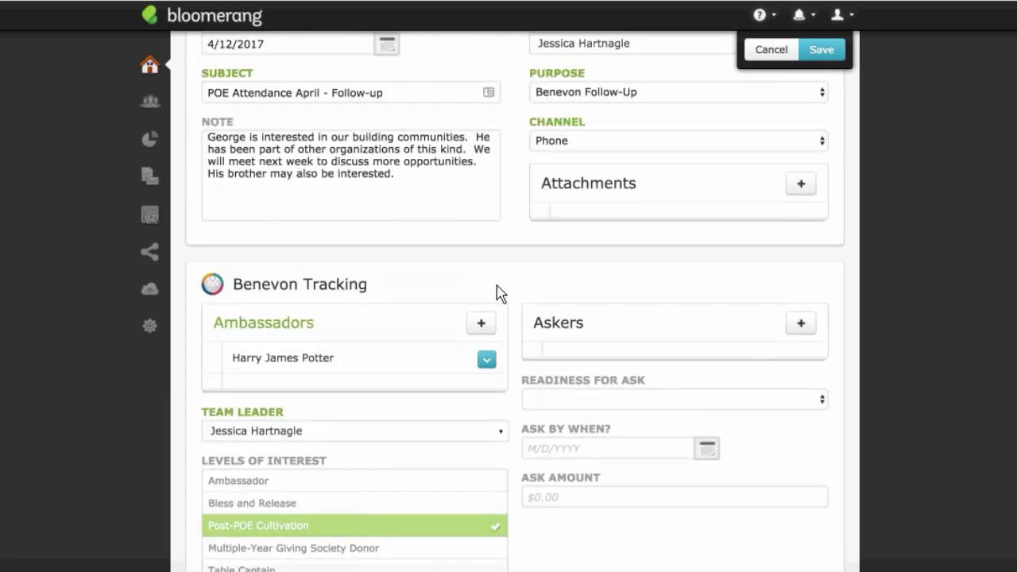
pyautogui.scroll(2, 532, 291)
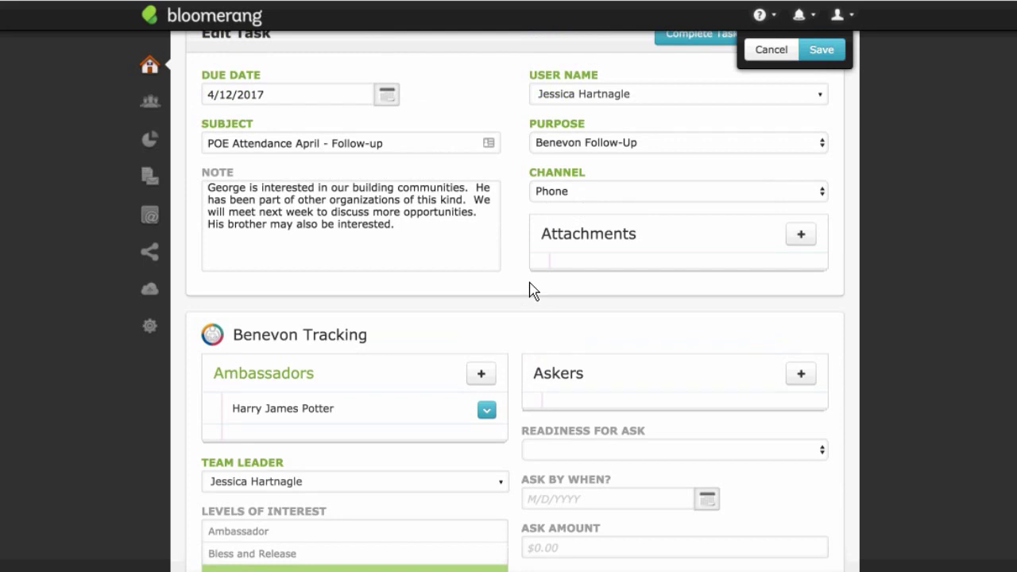
pyautogui.scroll(3, 533, 290)
pyautogui.scroll(-6, 532, 289)
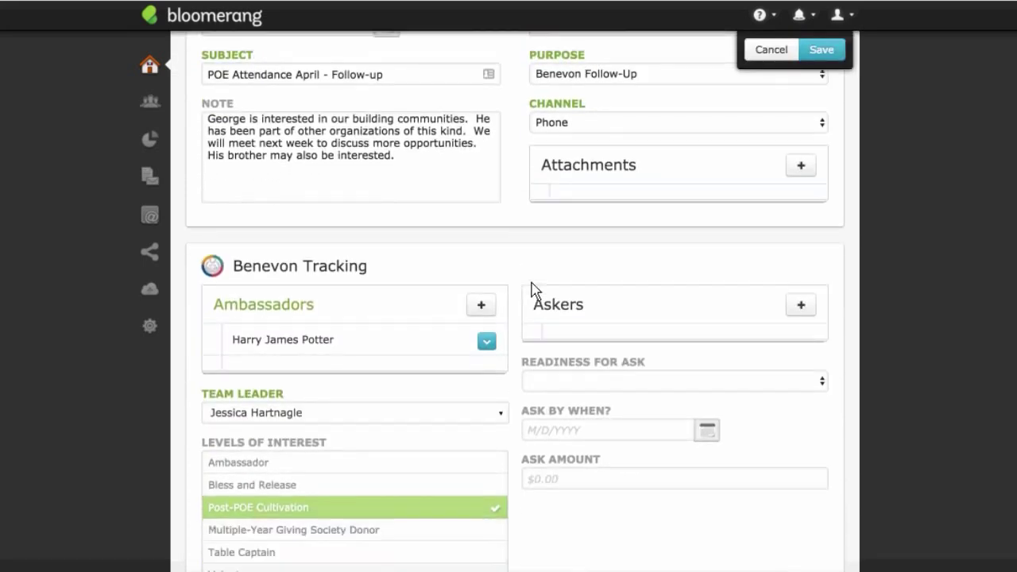
pyautogui.scroll(-3, 533, 291)
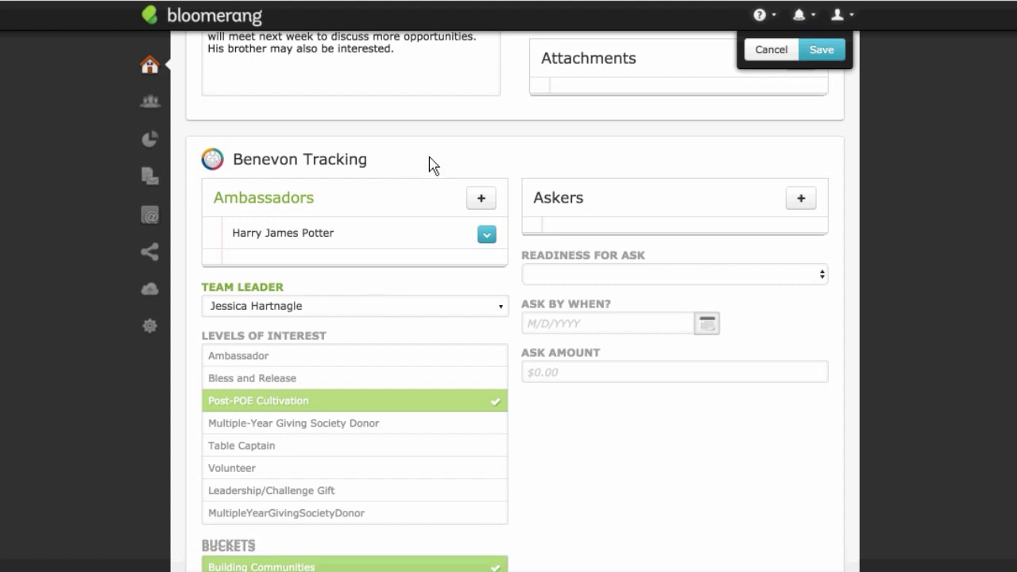
pyautogui.scroll(3, 431, 165)
pyautogui.scroll(-1, 432, 166)
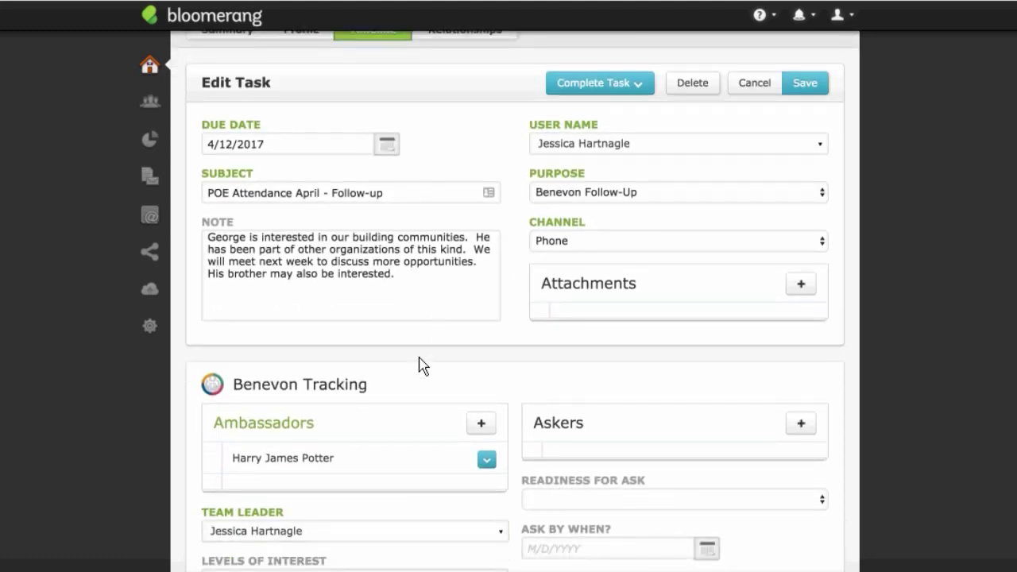
pyautogui.scroll(-1, 446, 391)
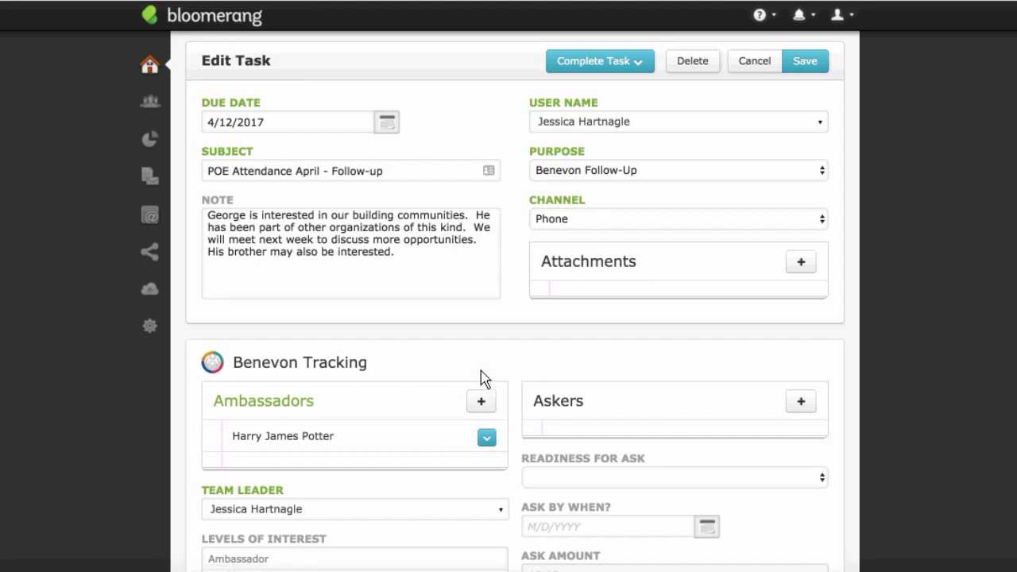
# Step: Scroll through the whole Edit Task form to review its fields, then return to the top
pyautogui.scroll(-1, 481, 379)
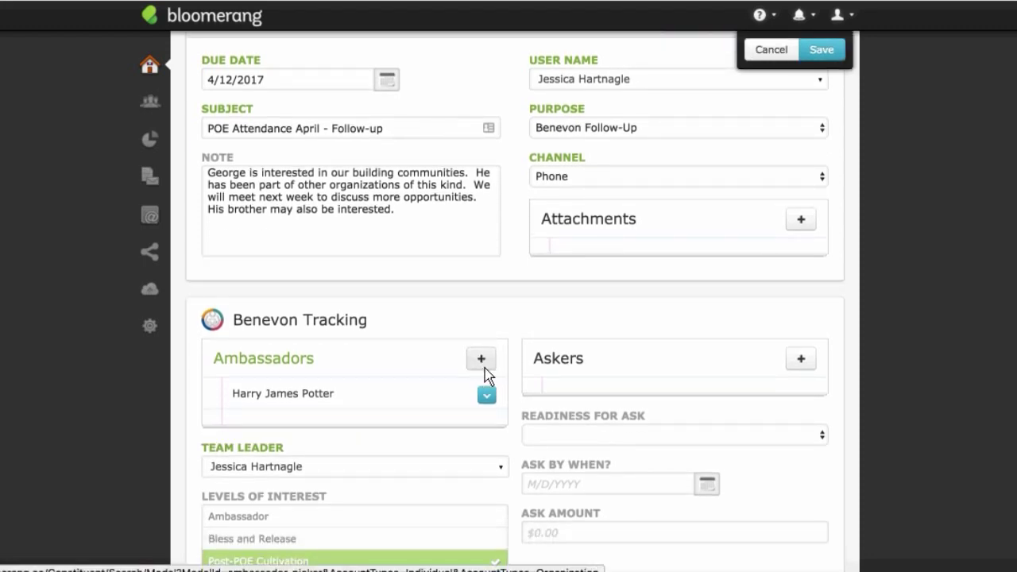
pyautogui.scroll(-2, 485, 376)
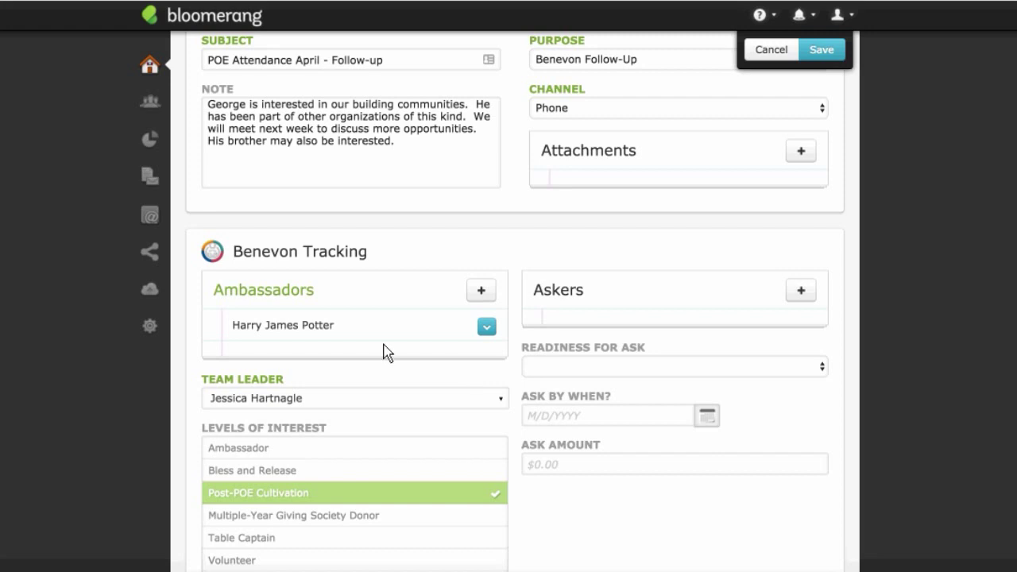
pyautogui.scroll(-1, 410, 352)
pyautogui.scroll(-2, 409, 352)
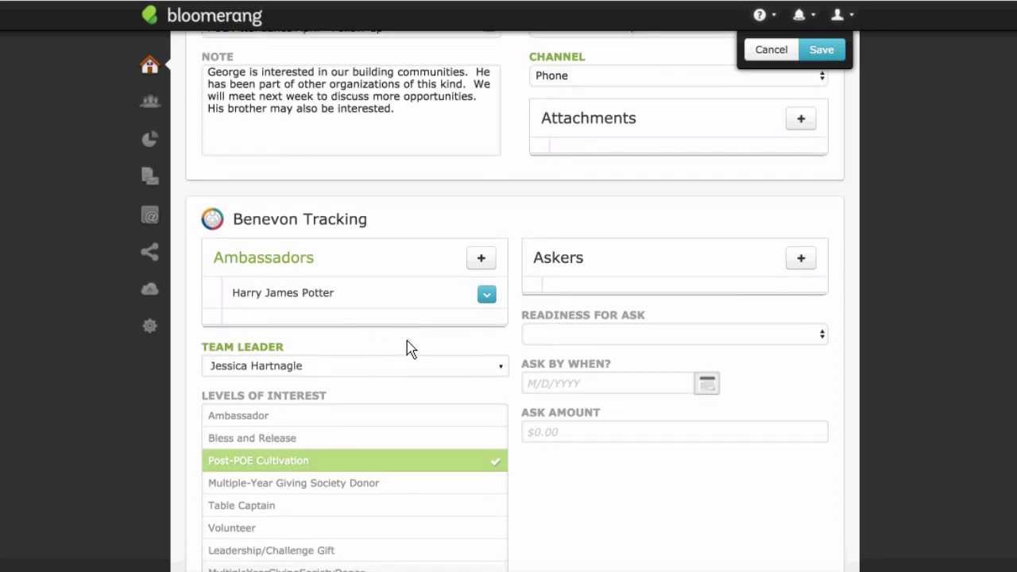
pyautogui.scroll(-2, 427, 347)
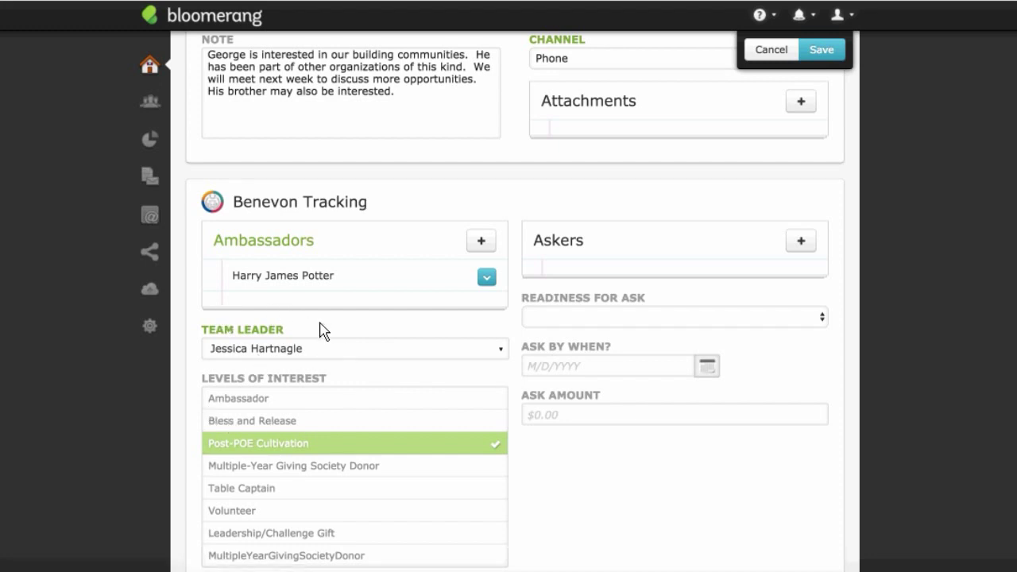
pyautogui.scroll(-3, 363, 328)
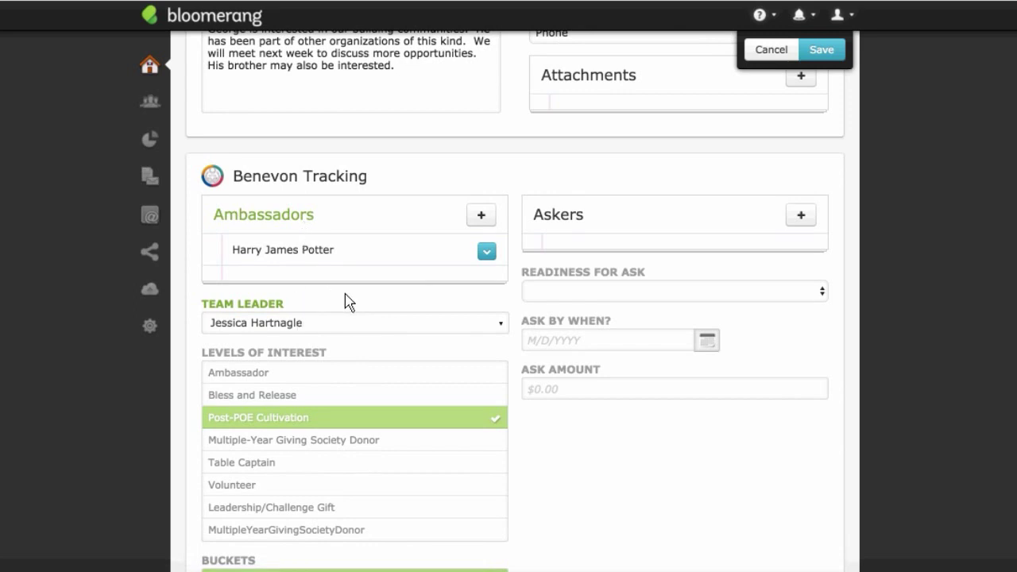
pyautogui.scroll(-8, 347, 302)
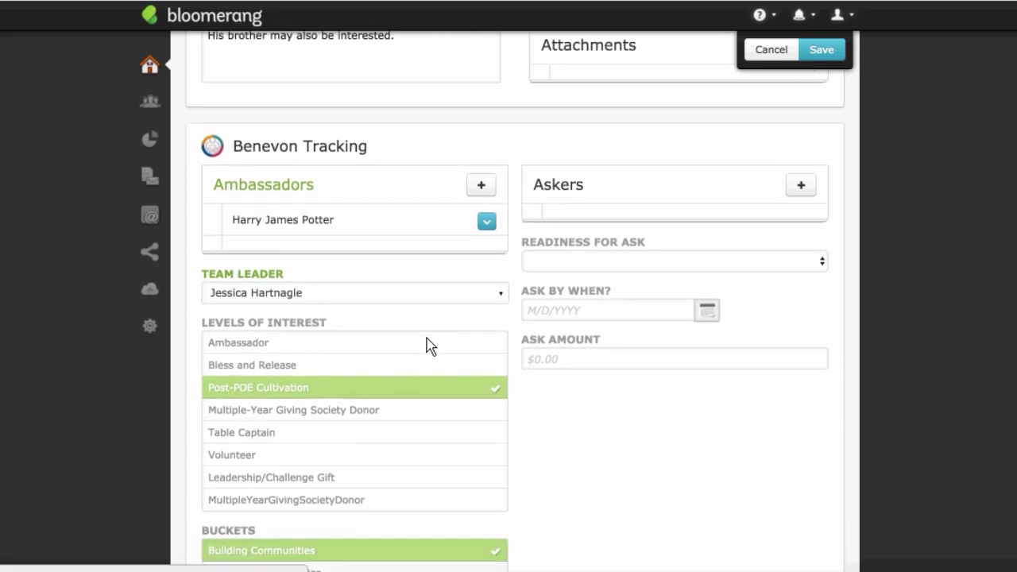
pyautogui.scroll(10, 608, 270)
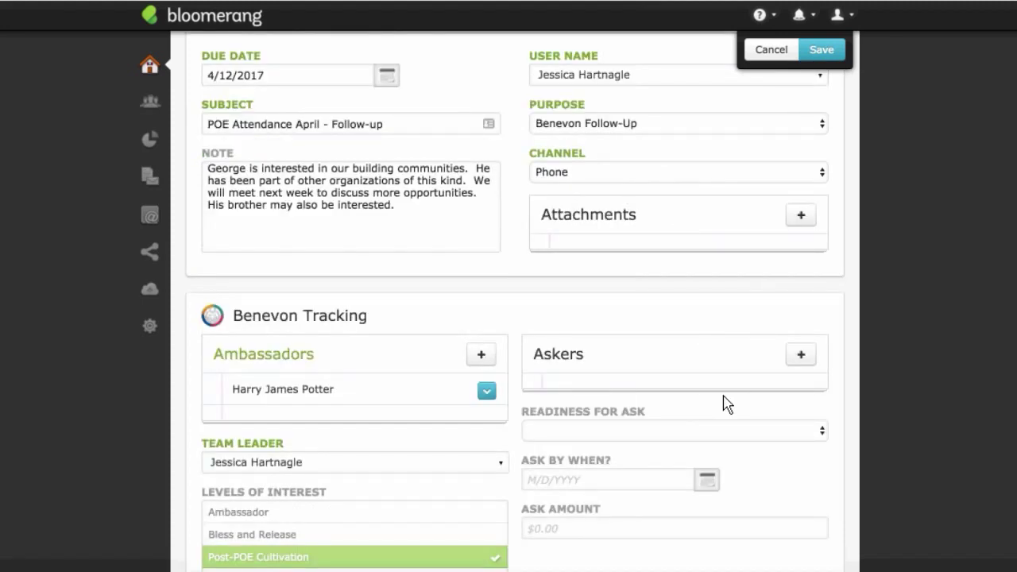
pyautogui.scroll(-2, 726, 404)
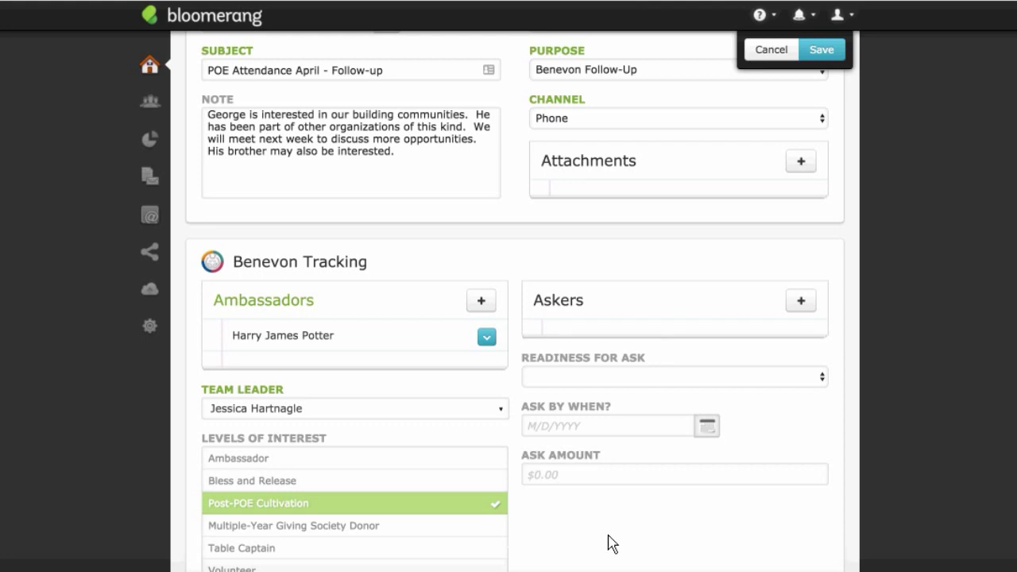
pyautogui.scroll(-5, 608, 543)
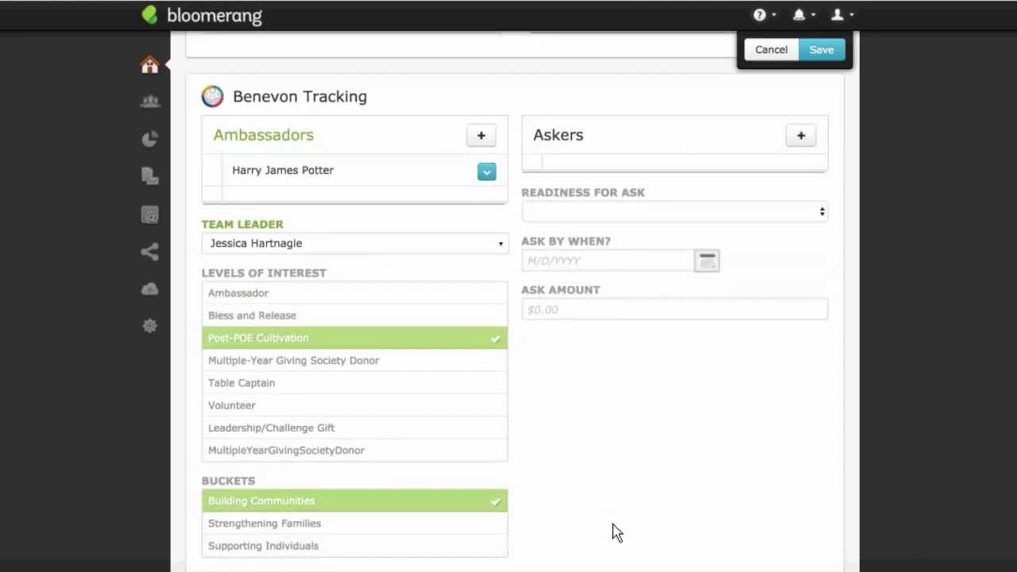
pyautogui.scroll(-1, 621, 529)
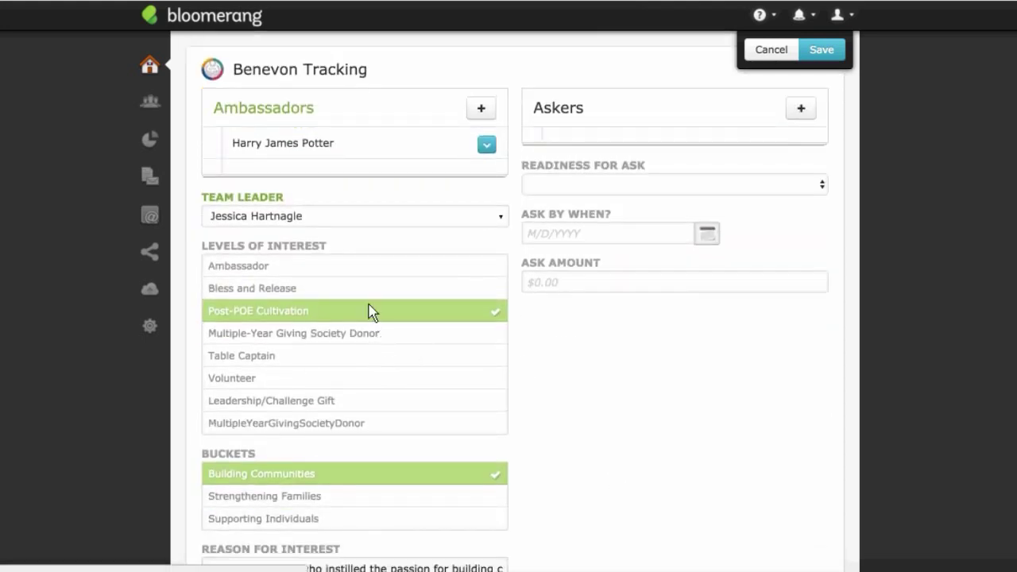
pyautogui.scroll(-3, 309, 429)
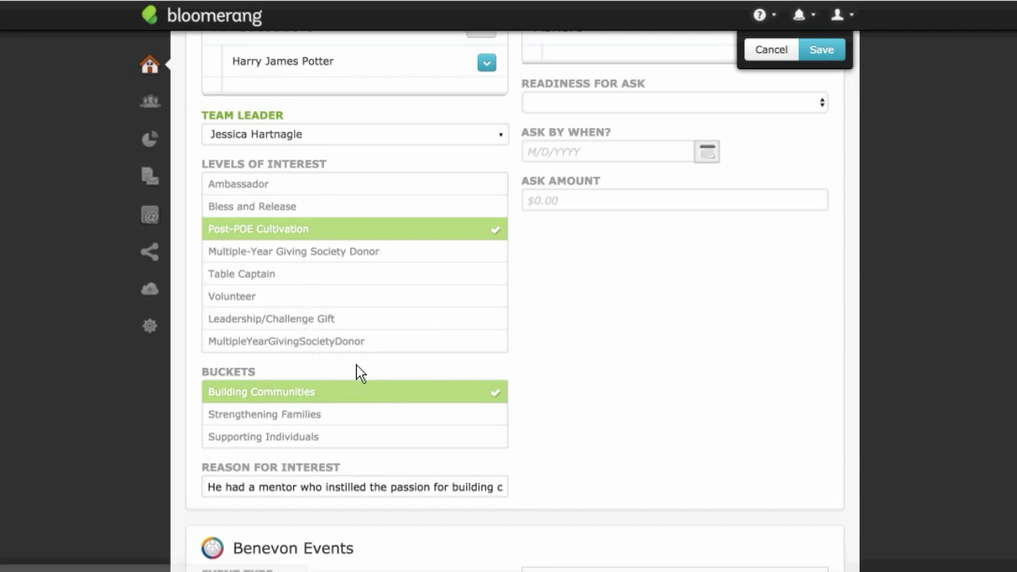
pyautogui.scroll(2, 588, 333)
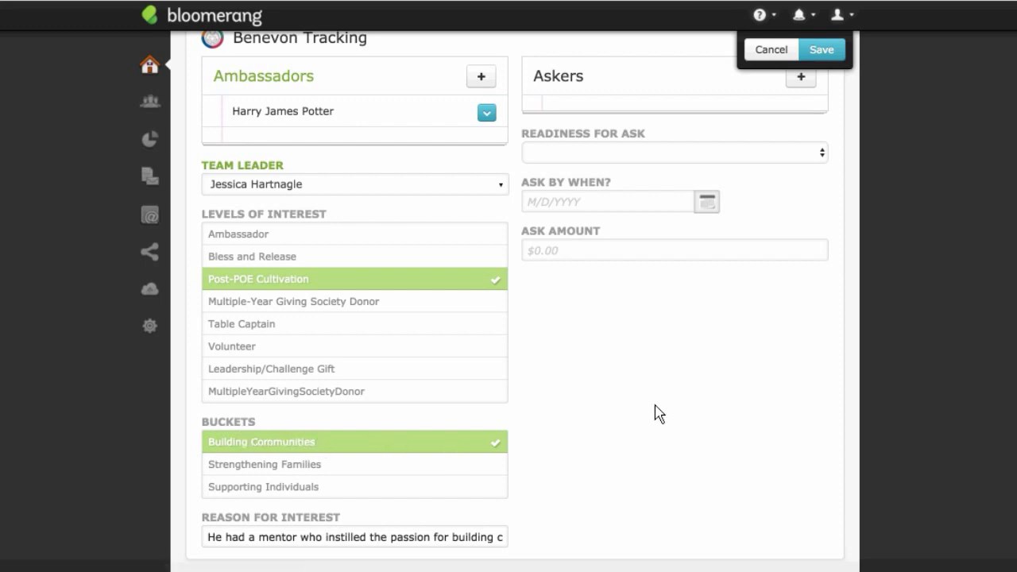
pyautogui.scroll(5, 709, 357)
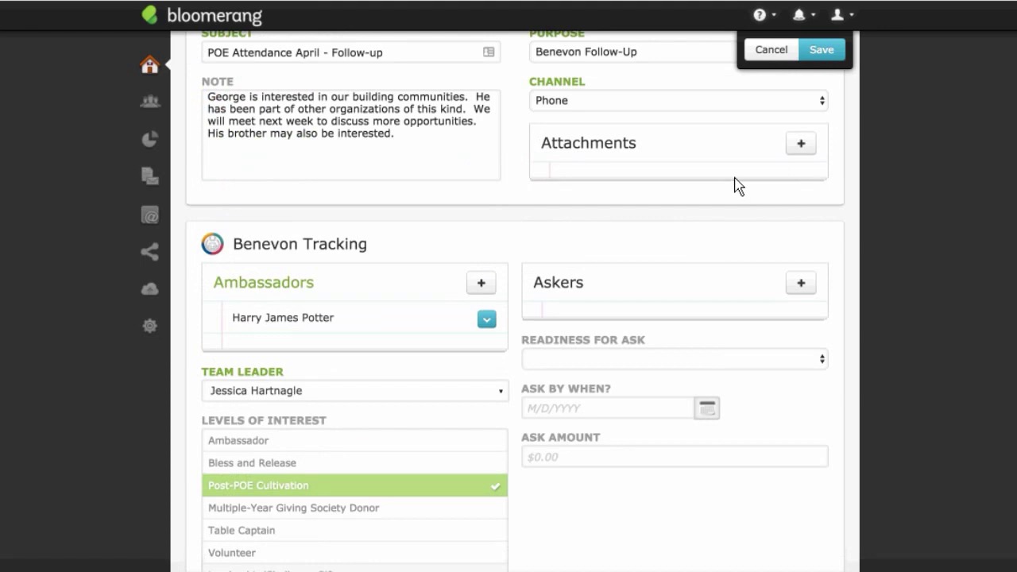
pyautogui.scroll(2, 736, 181)
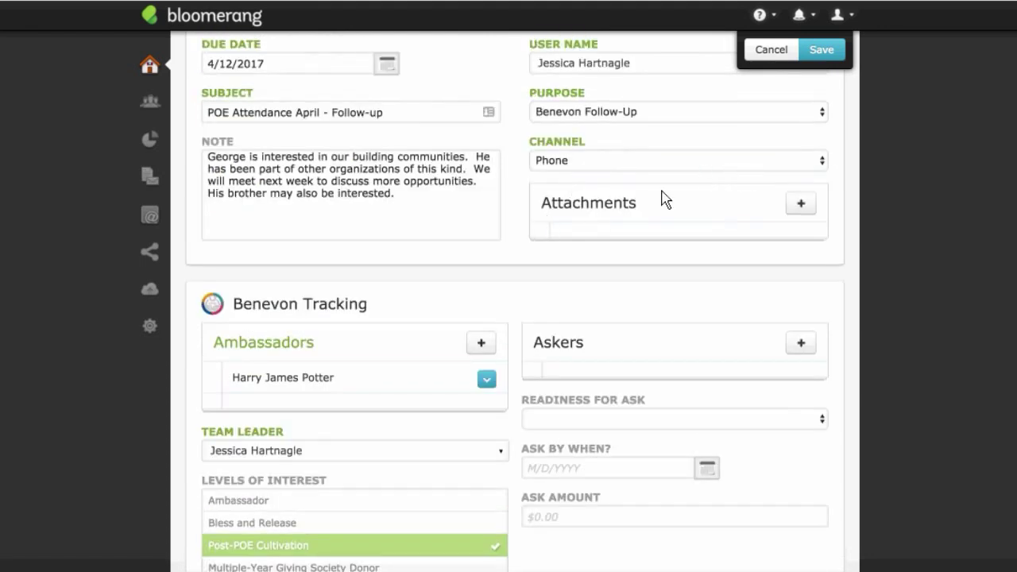
pyautogui.scroll(3, 665, 201)
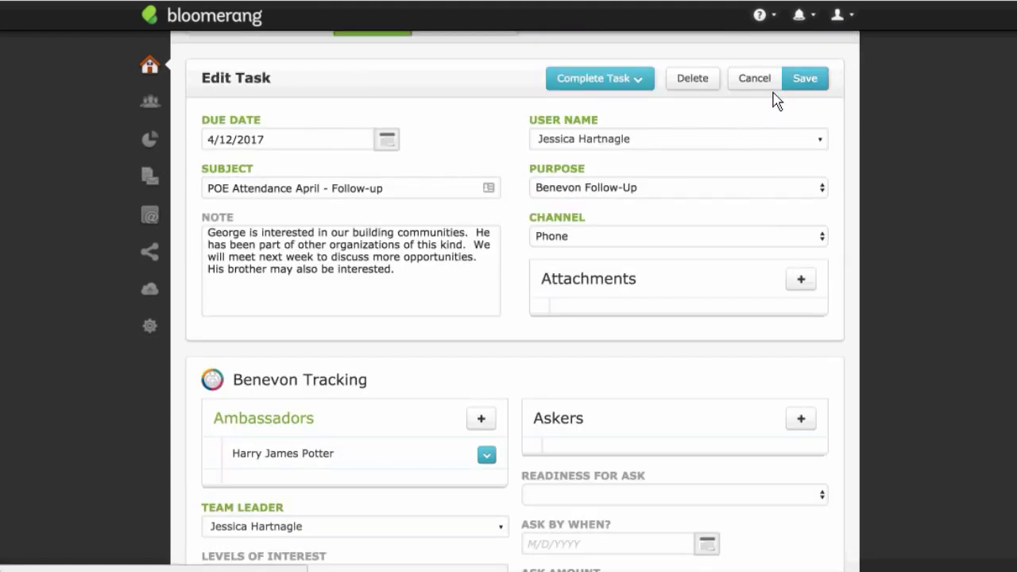
pyautogui.scroll(1, 600, 111)
# Step: Complete the follow-up task with a completed date of 4/10/2017
pyautogui.click(607, 108)
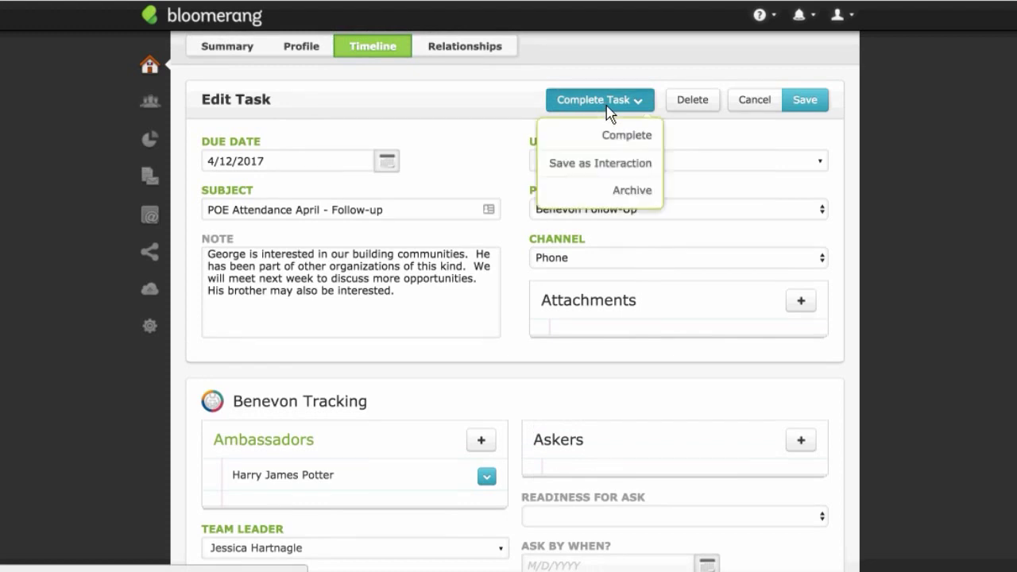
pyautogui.click(601, 166)
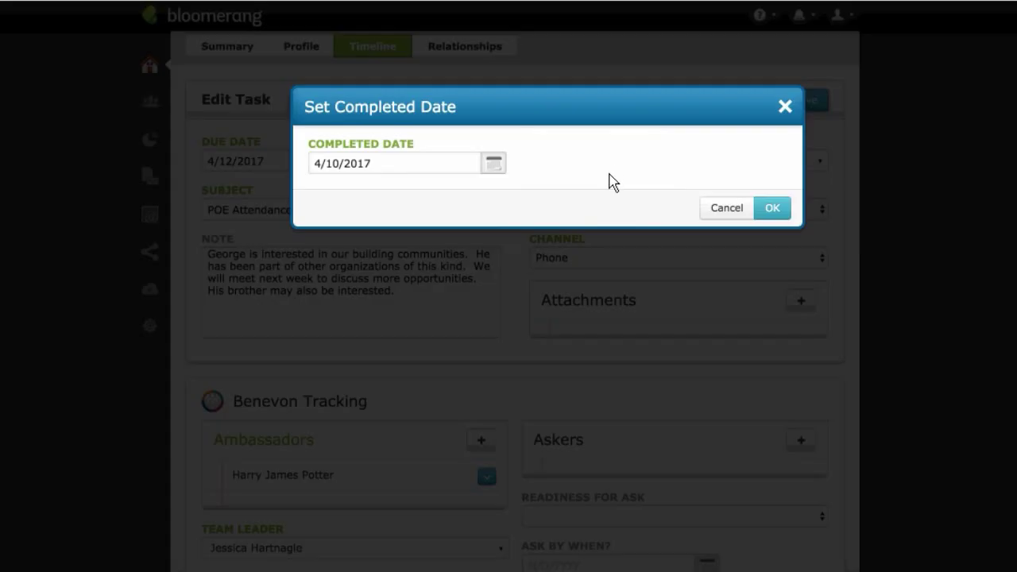
pyautogui.click(451, 169)
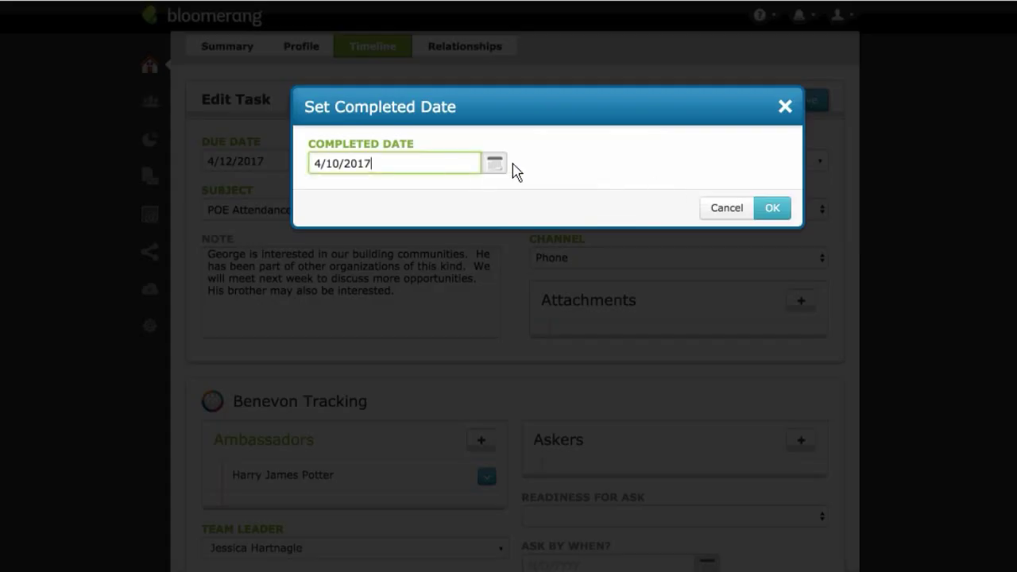
pyautogui.click(772, 208)
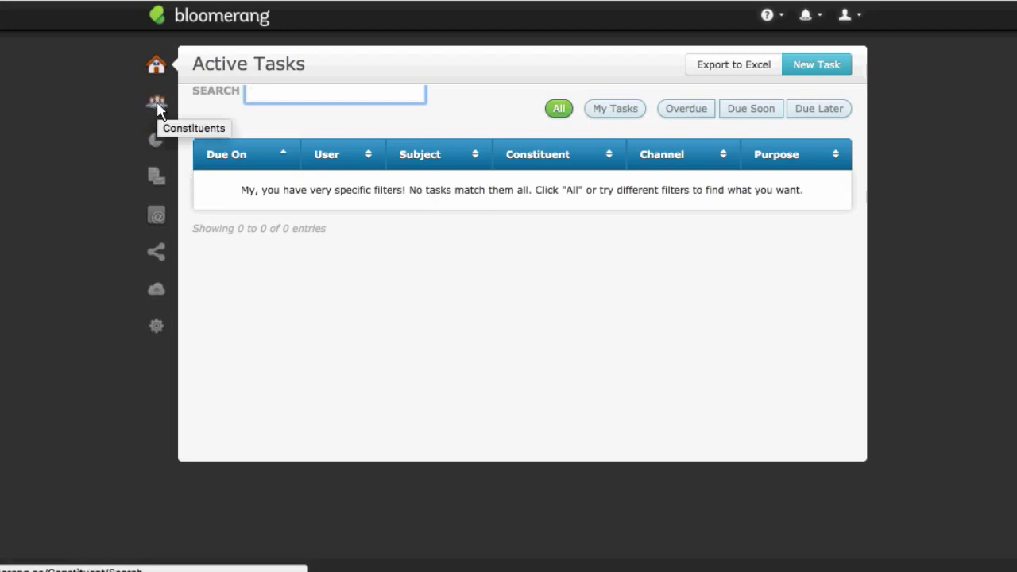
# Step: Open the Settings flyout from the sidebar gear icon
pyautogui.click(156, 330)
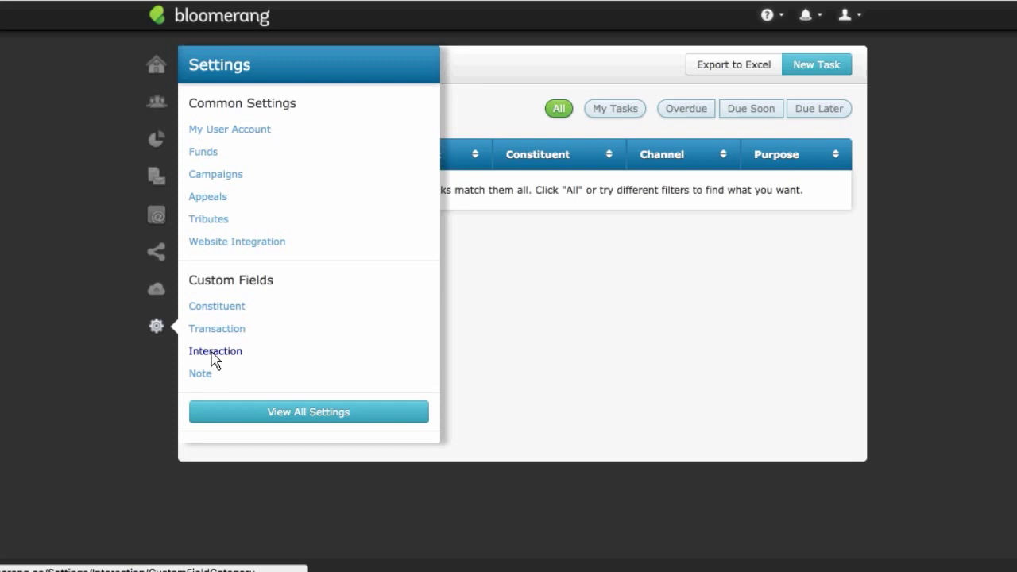
# Step: Open Custom Fields for Interactions and highlight the Benevon Tracking category name
pyautogui.click(221, 358)
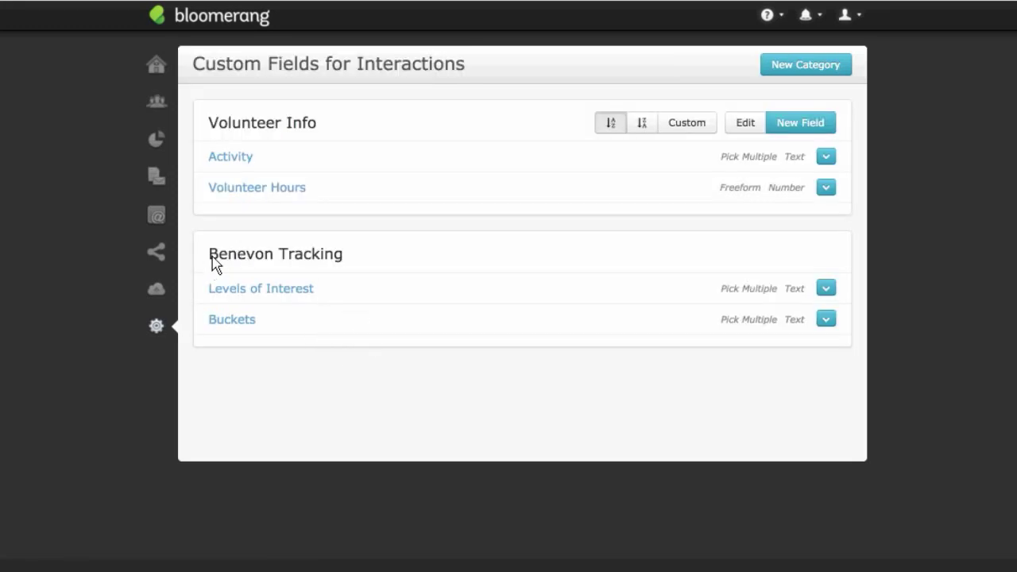
pyautogui.moveTo(213, 263); pyautogui.dragTo(363, 271)
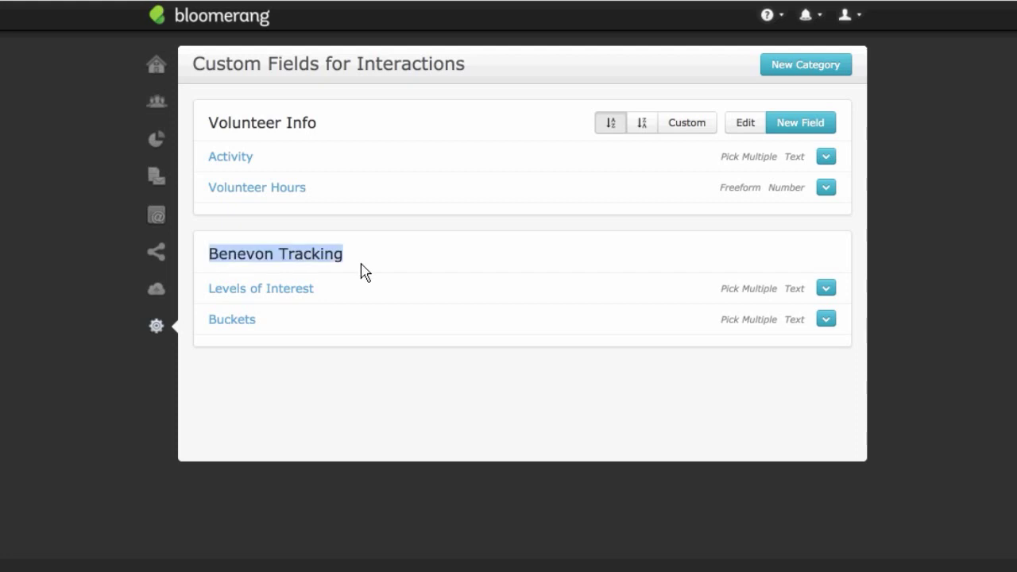
pyautogui.click(378, 255)
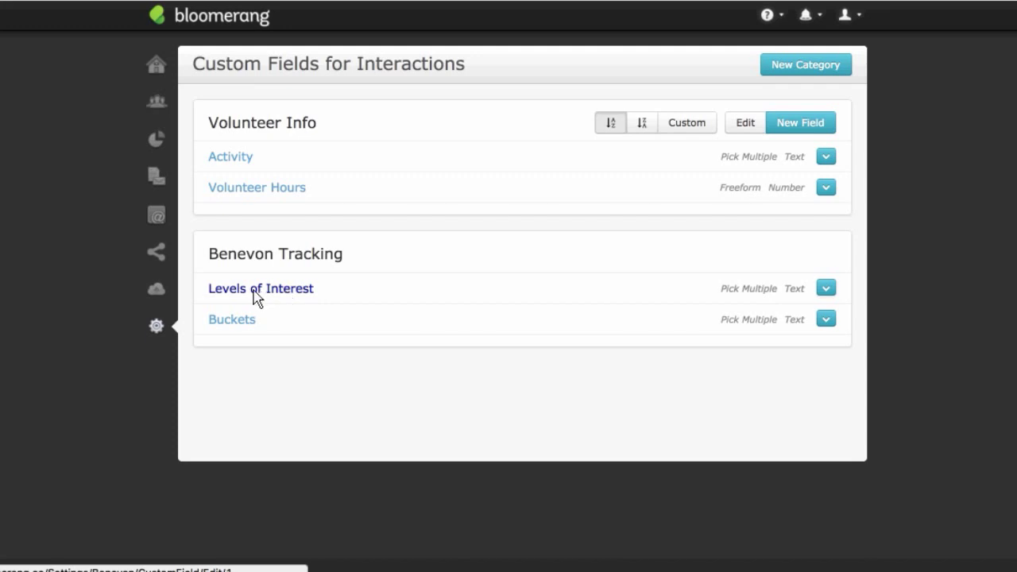
# Step: Open the Levels of Interest field and scroll through its available values
pyautogui.click(256, 293)
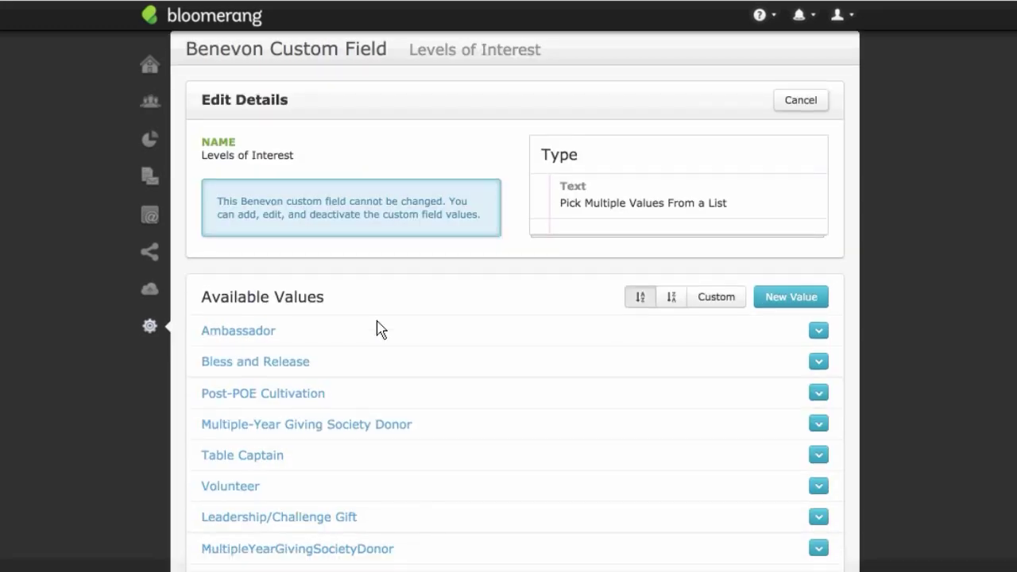
pyautogui.scroll(-1, 380, 330)
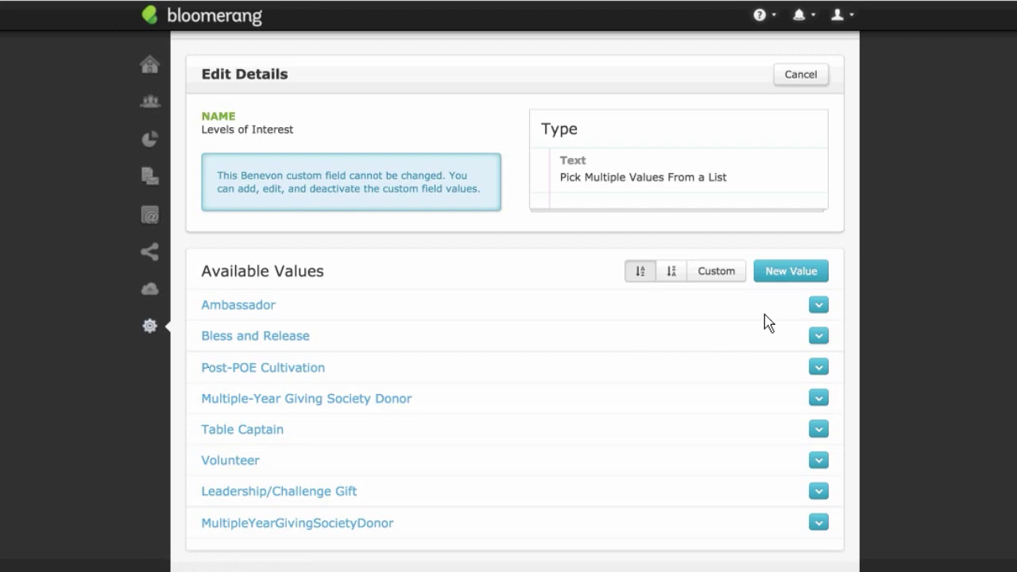
# Step: Add 'Former Ambassador' as a new available value in Levels of Interest
pyautogui.click(793, 272)
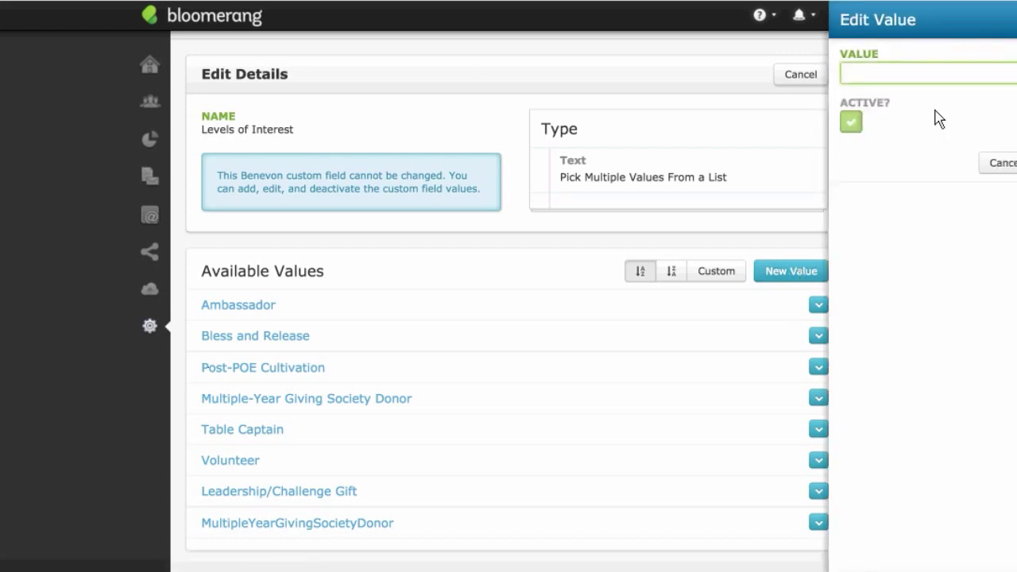
pyautogui.write('Former Ambassador')
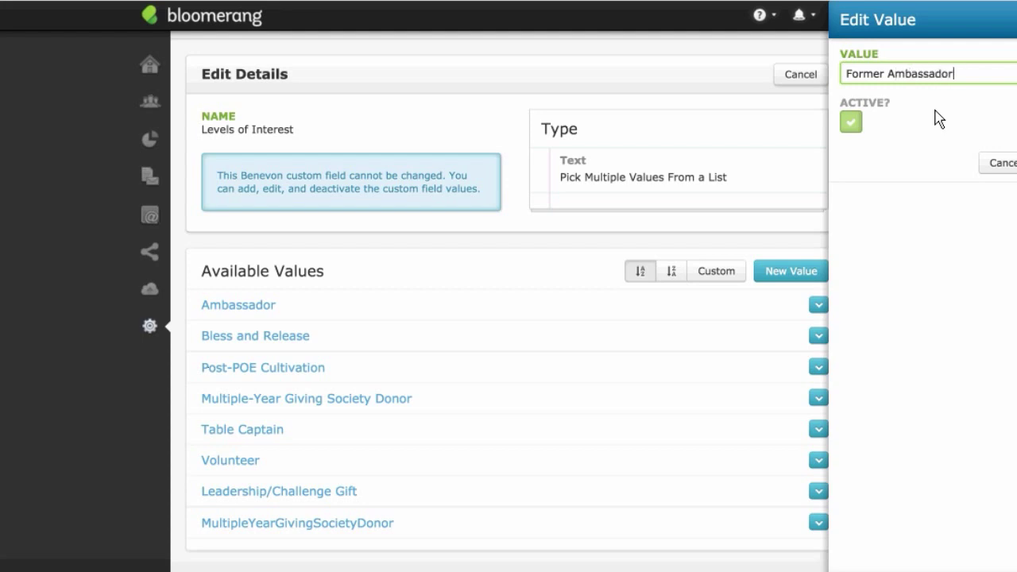
pyautogui.press('Return')
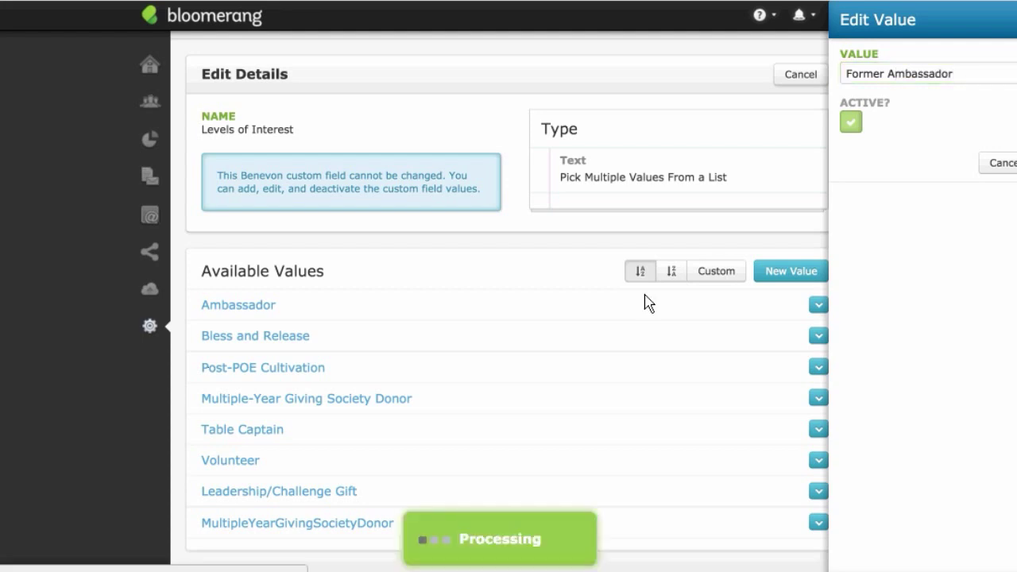
pyautogui.scroll(-1, 612, 434)
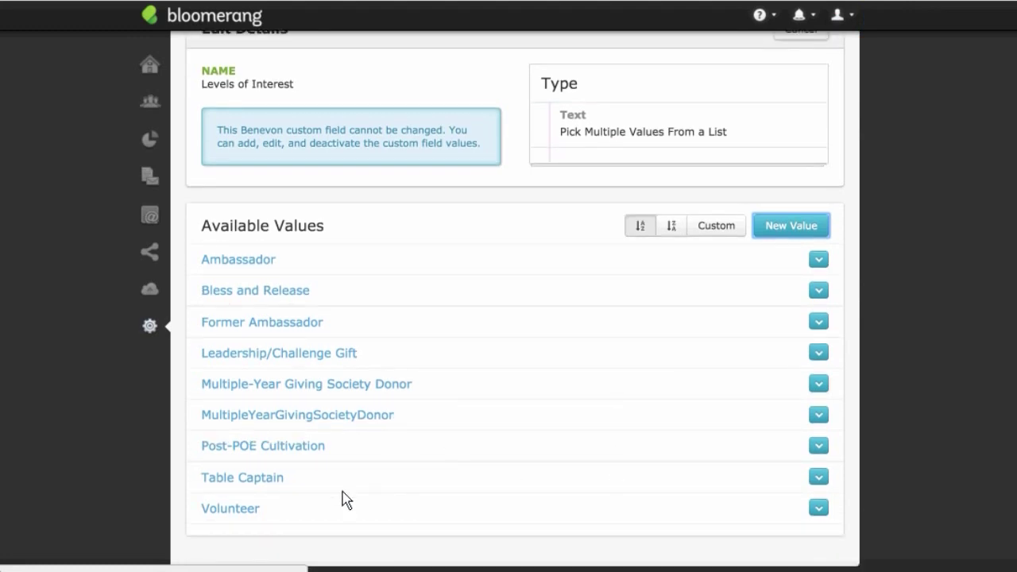
# Step: Drag Bless and Release to the top of the Levels of Interest values, making the sort Custom
pyautogui.click(819, 479)
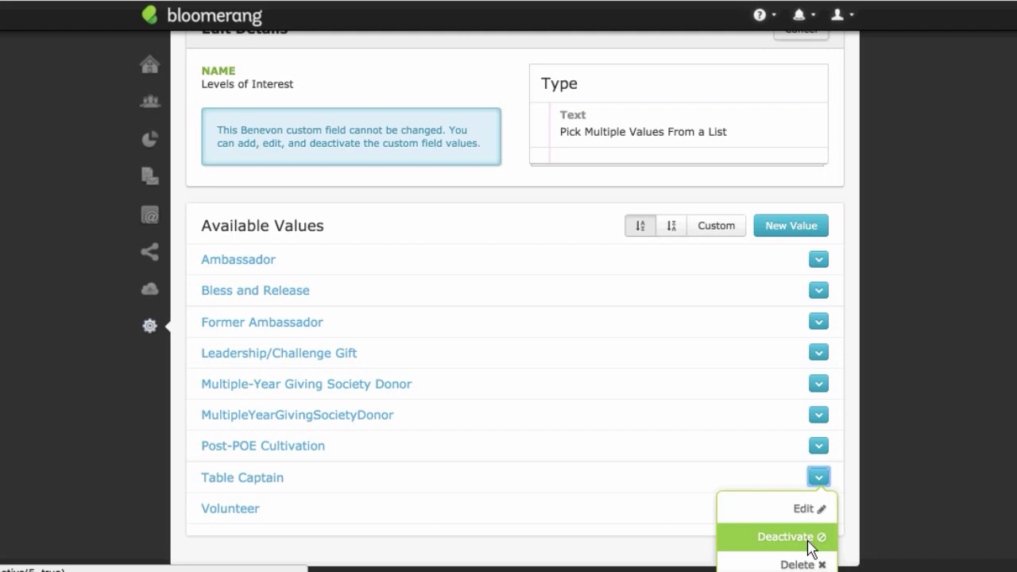
pyautogui.click(500, 227)
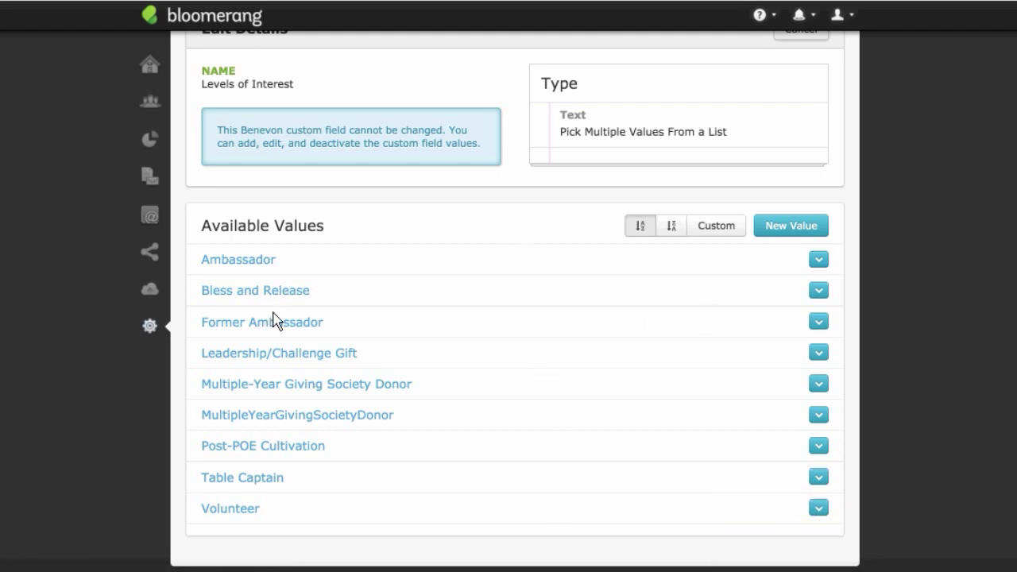
pyautogui.moveTo(273, 295); pyautogui.dragTo(276, 274)
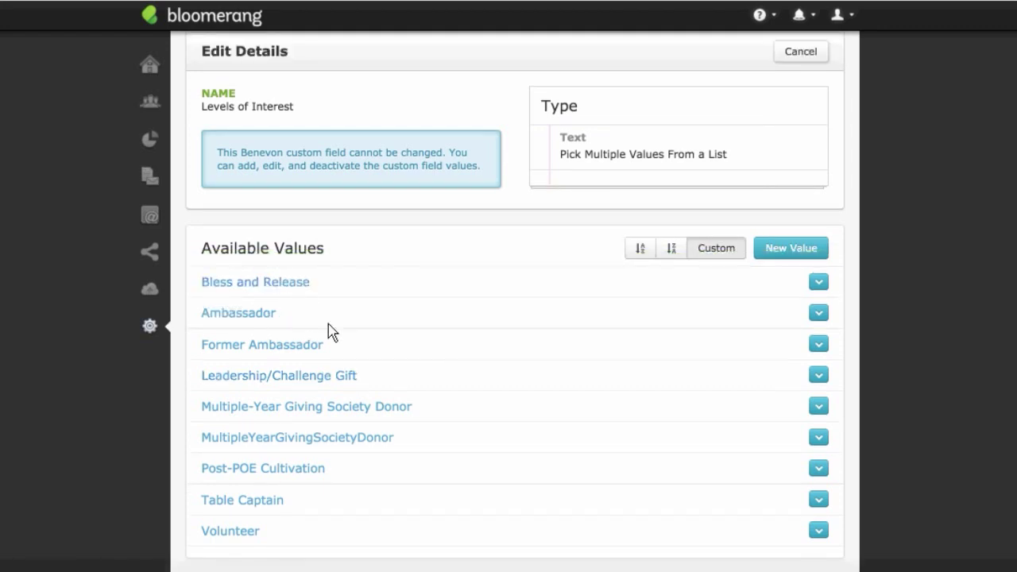
pyautogui.scroll(-1, 361, 381)
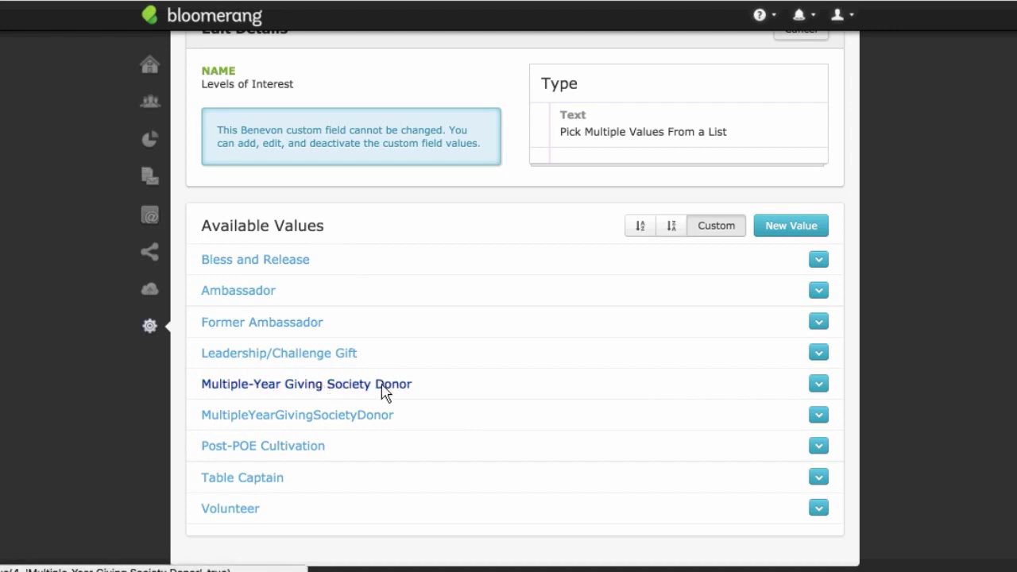
pyautogui.scroll(2, 427, 333)
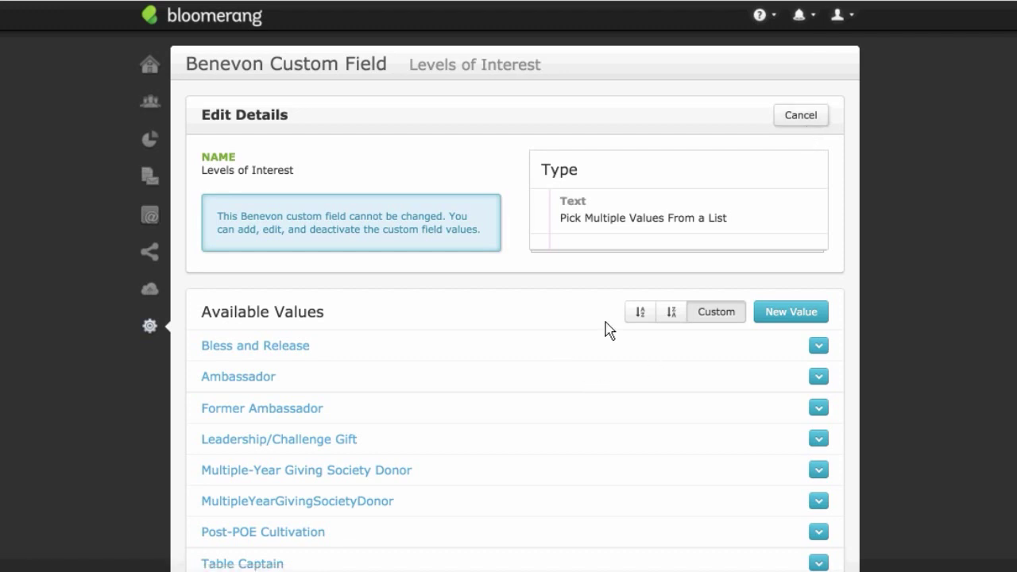
pyautogui.scroll(-2, 341, 410)
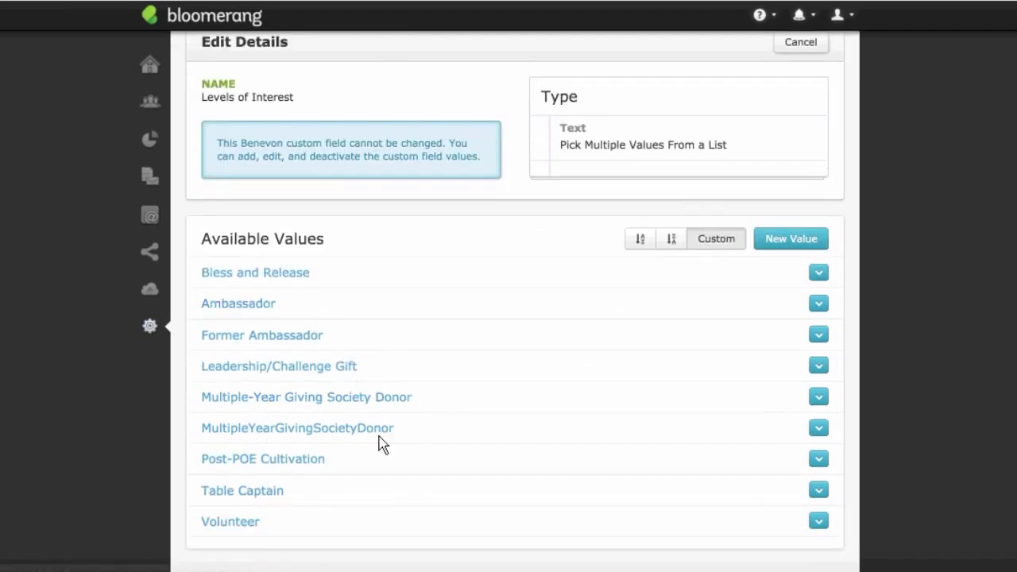
pyautogui.scroll(2, 504, 387)
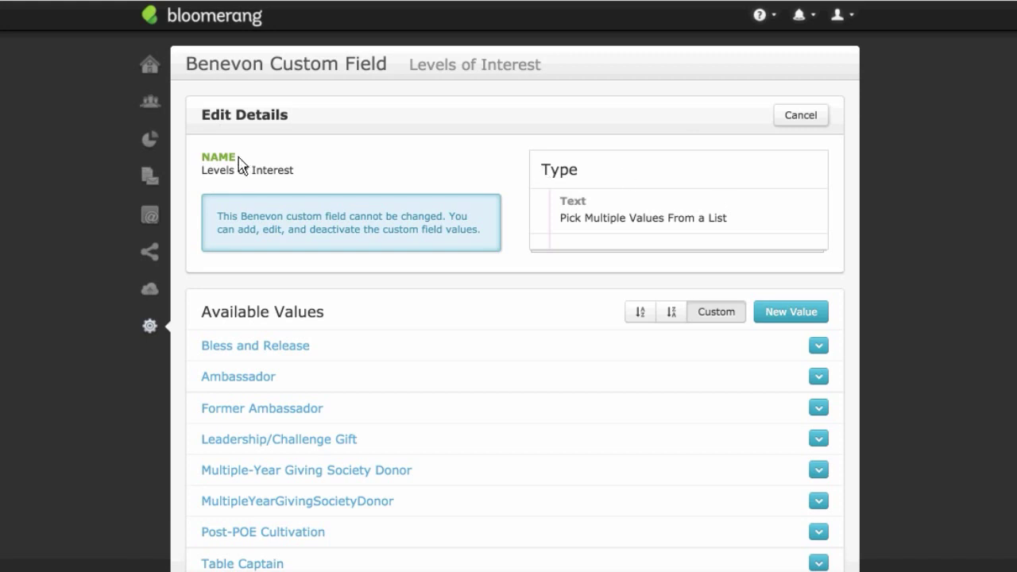
# Step: Cancel out of Levels of Interest and open the Activity interaction field for editing
pyautogui.moveTo(203, 178); pyautogui.dragTo(340, 179)
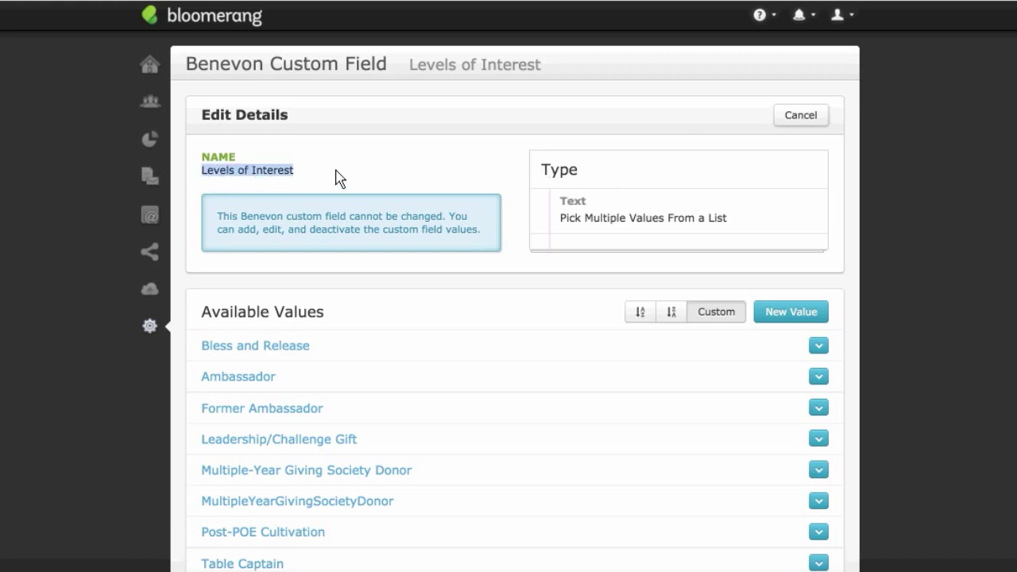
pyautogui.click(340, 179)
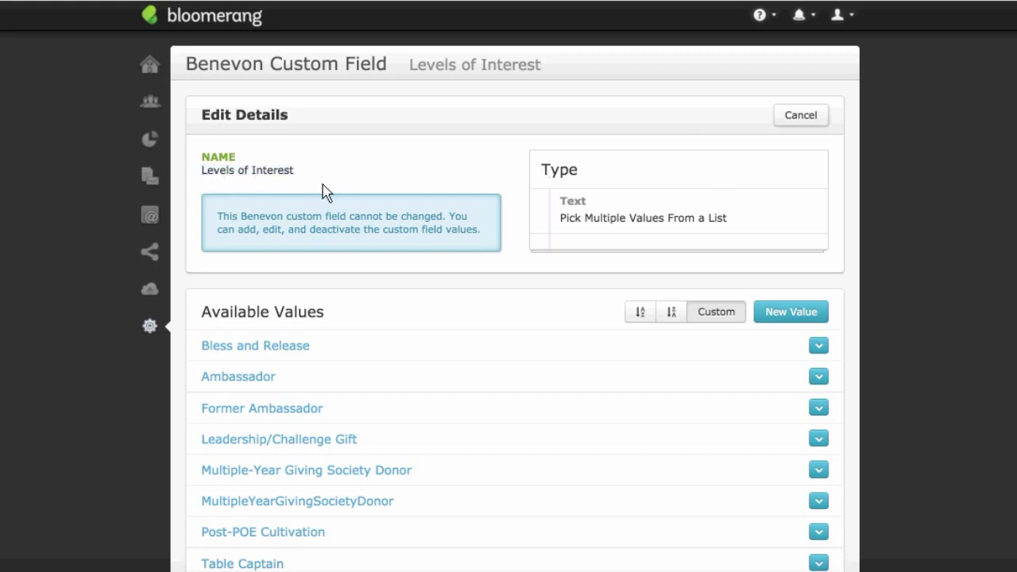
pyautogui.moveTo(203, 178); pyautogui.dragTo(292, 173)
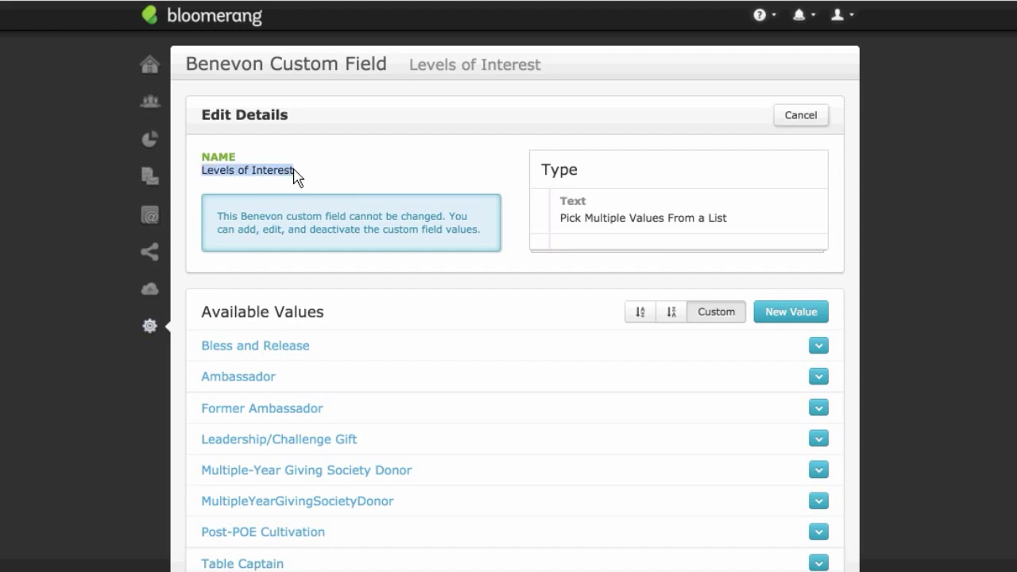
pyautogui.click(774, 120)
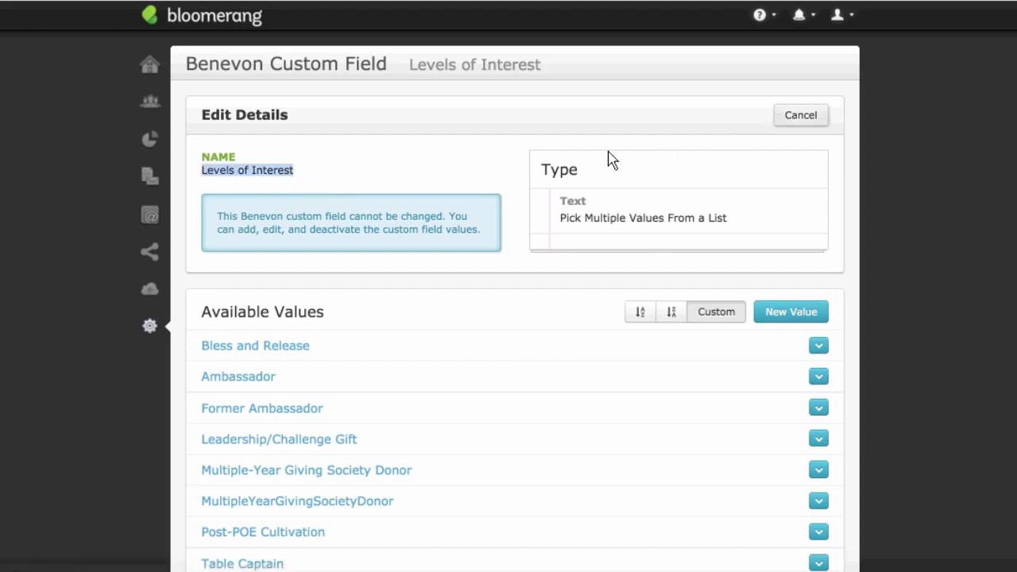
pyautogui.click(248, 166)
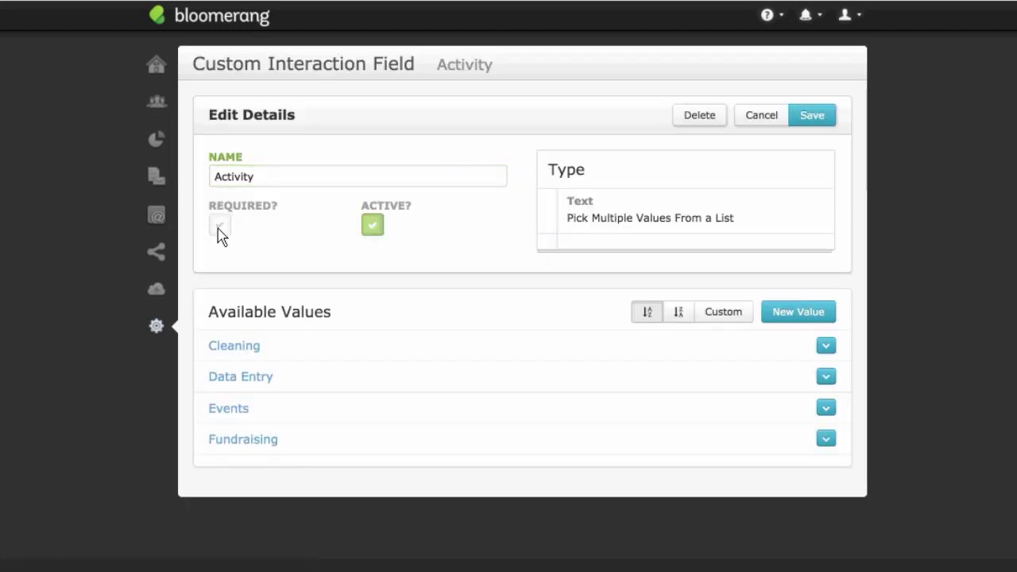
pyautogui.click(278, 179)
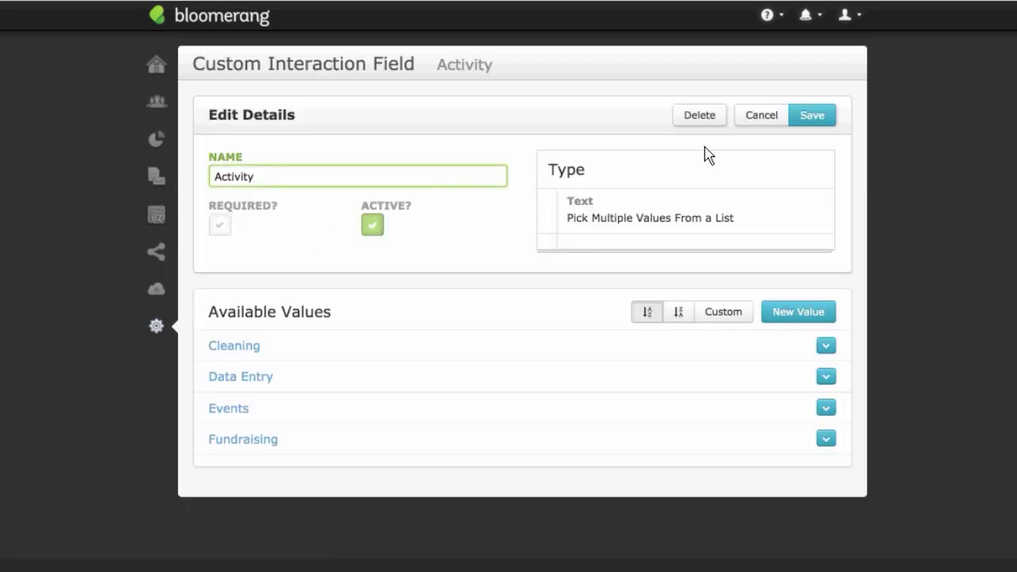
pyautogui.click(273, 227)
pyautogui.click(775, 119)
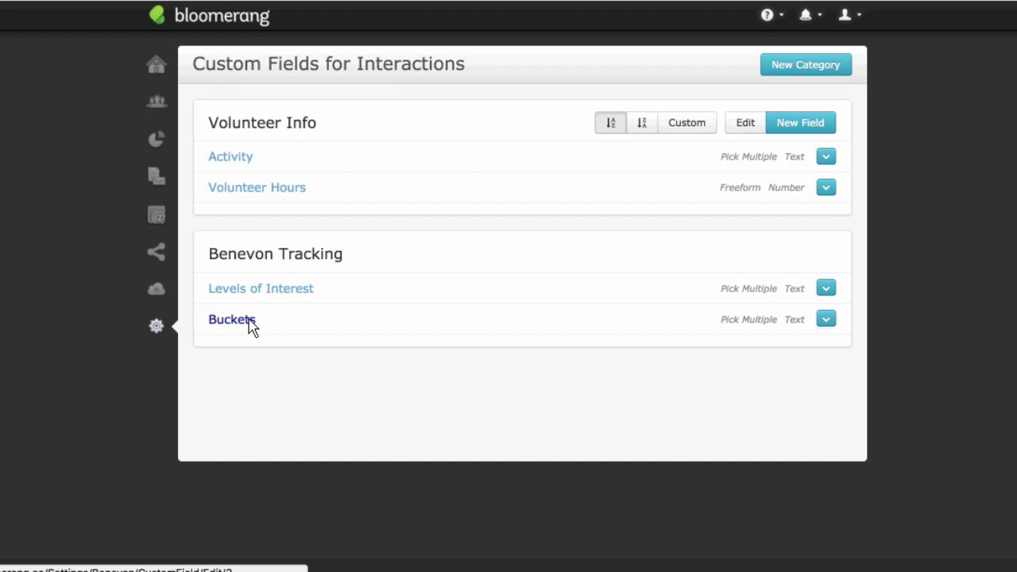
# Step: Open the Buckets field, check the Building Communities value's options, then cancel without changes
pyautogui.click(421, 324)
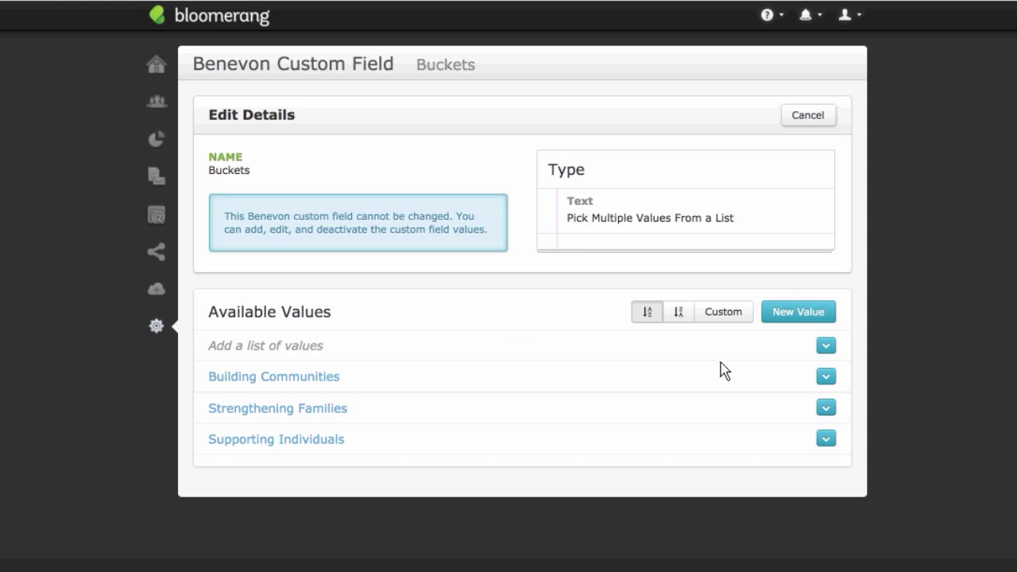
pyautogui.click(826, 377)
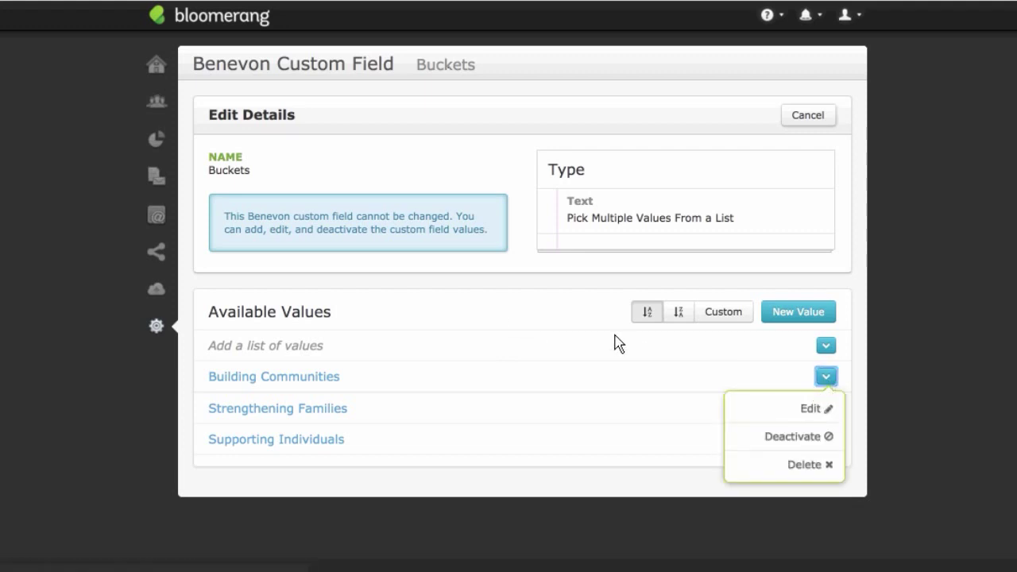
pyautogui.click(569, 306)
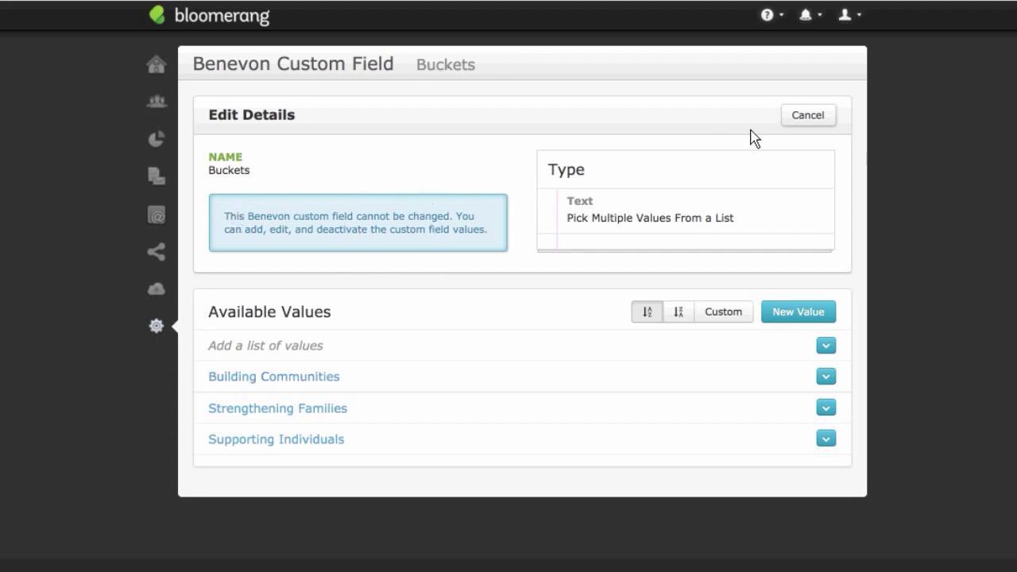
pyautogui.click(826, 126)
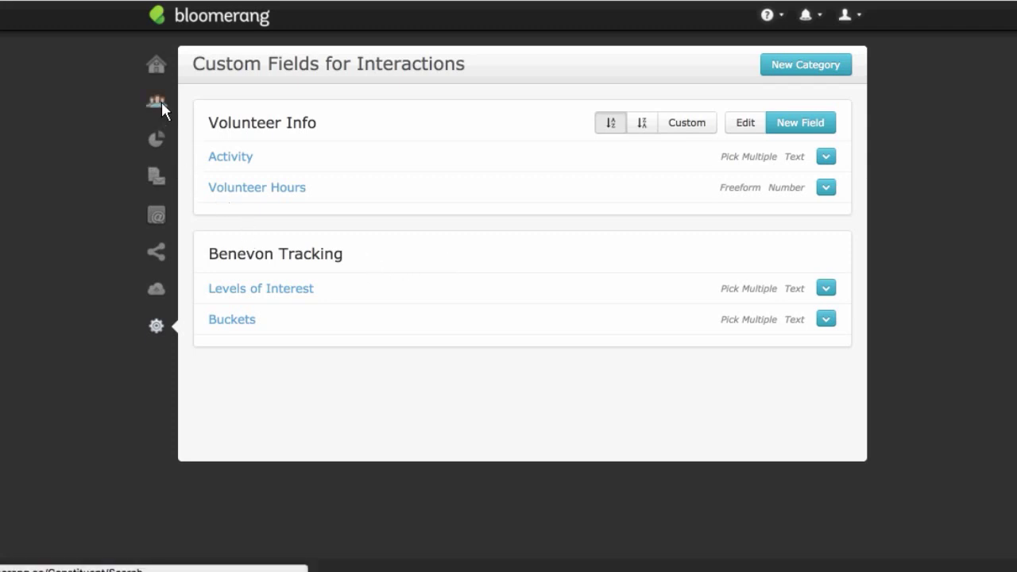
# Step: Open the recent constituent's Summary and review Benevon Activity: Point of Entry and Follow-Up on 4/10/2017
pyautogui.moveTo(161, 102)
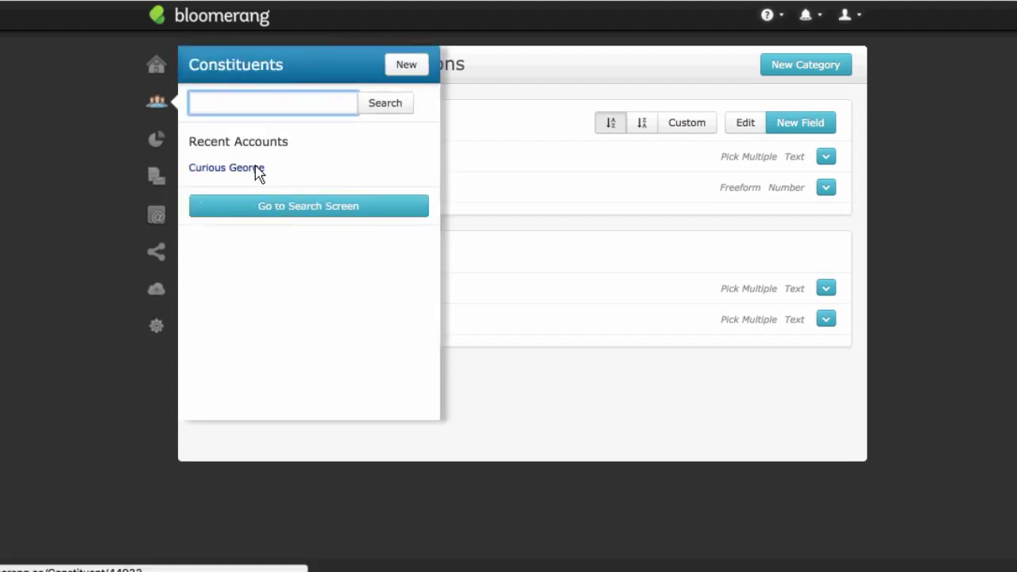
pyautogui.click(256, 169)
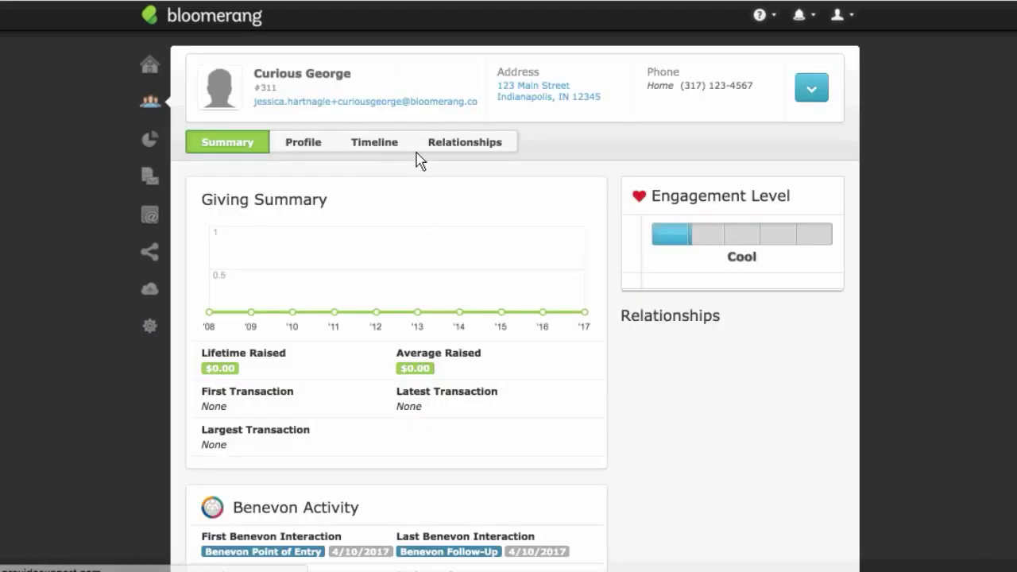
pyautogui.scroll(-3, 419, 238)
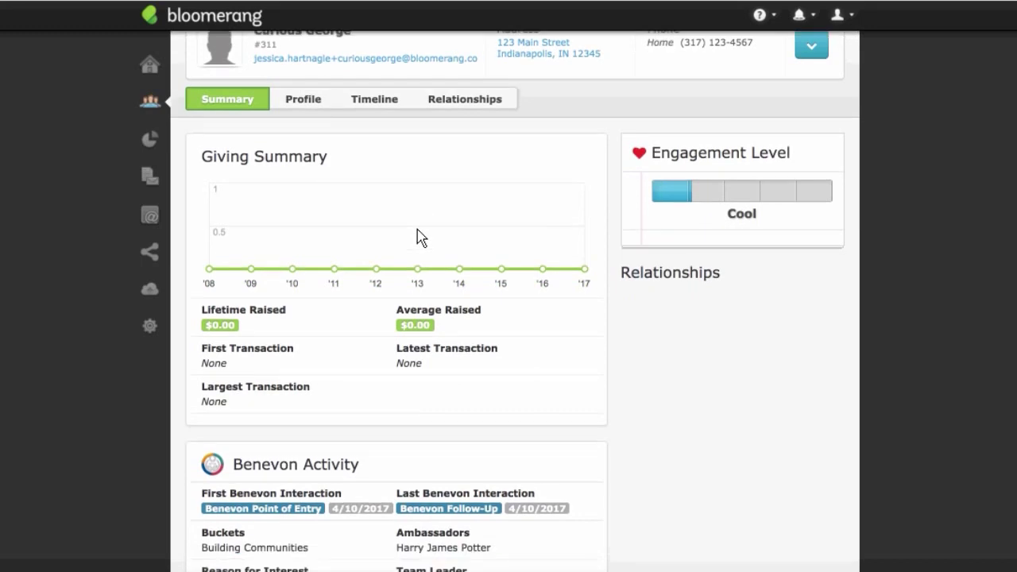
pyautogui.scroll(-2, 420, 227)
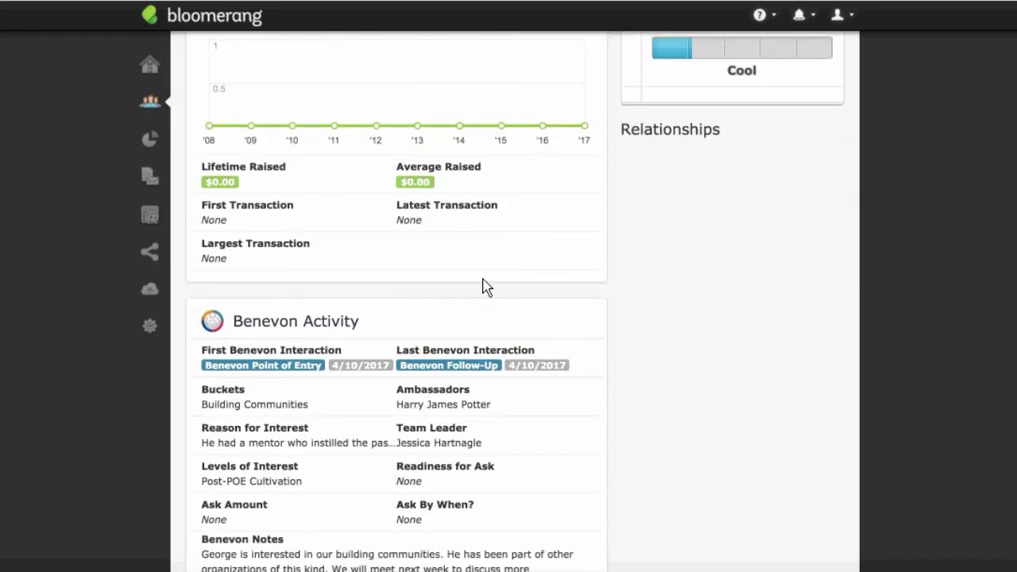
pyautogui.scroll(-1, 483, 286)
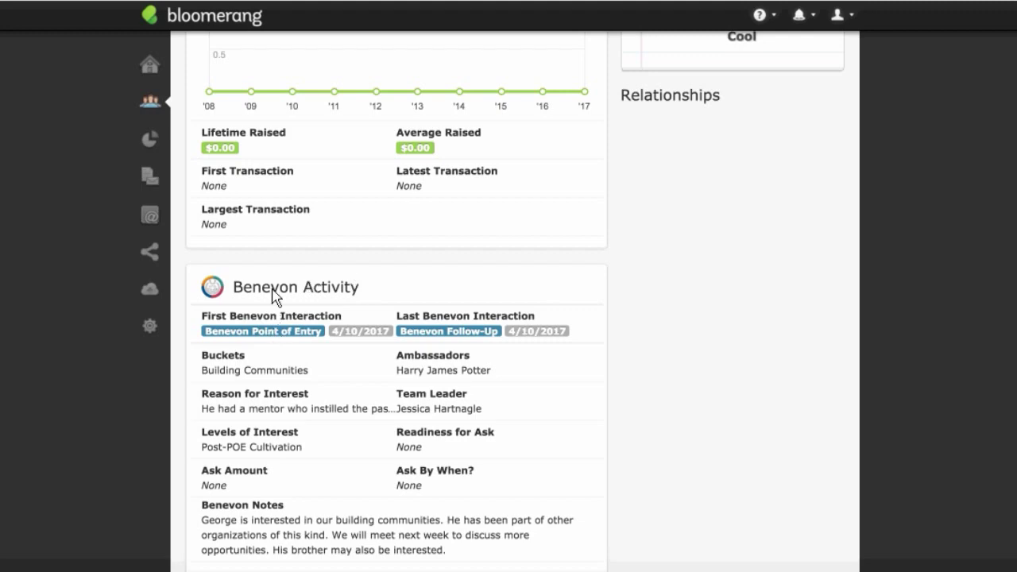
pyautogui.scroll(6, 272, 295)
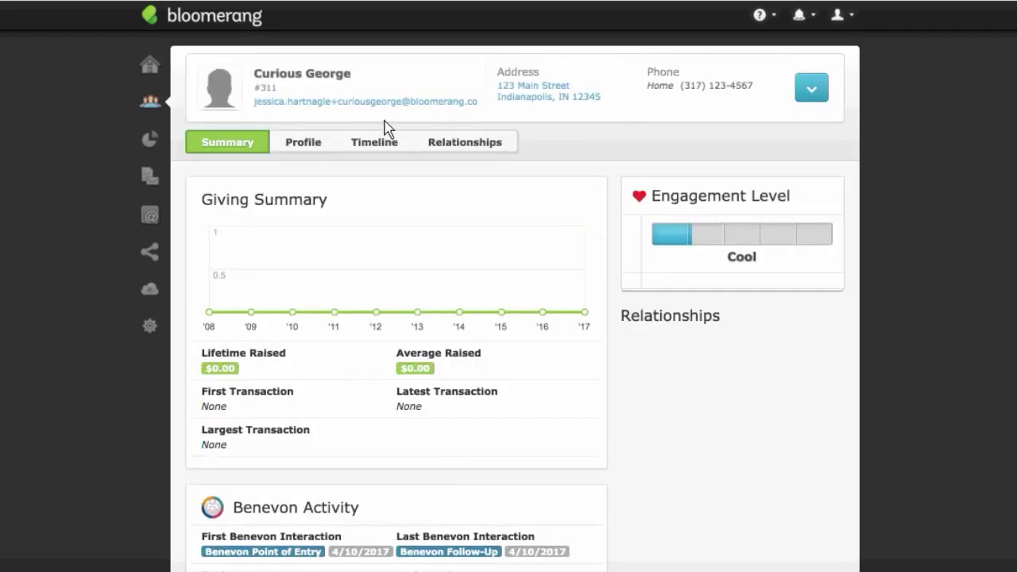
pyautogui.scroll(-1, 314, 195)
pyautogui.scroll(-6, 313, 200)
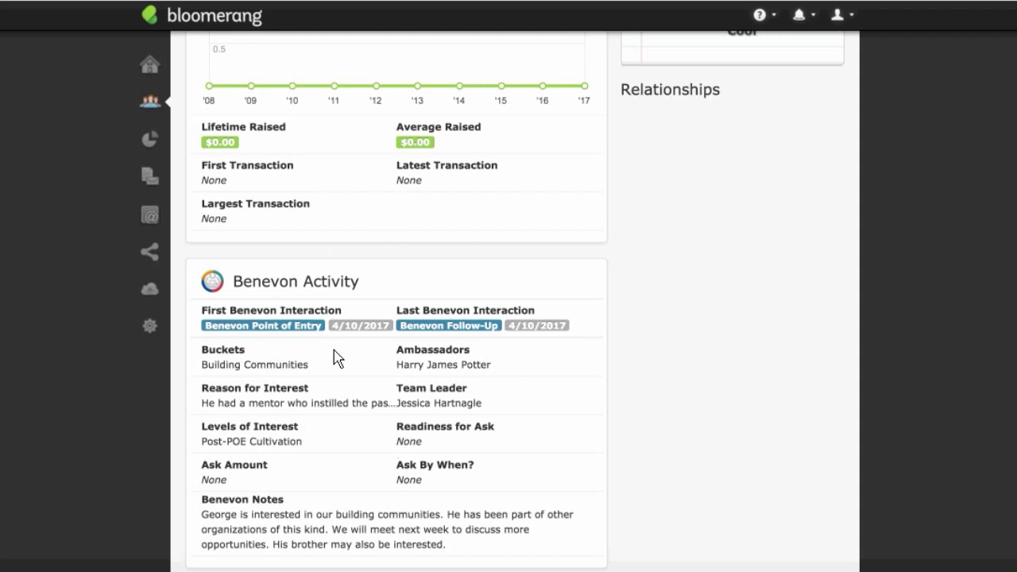
pyautogui.scroll(-1, 336, 356)
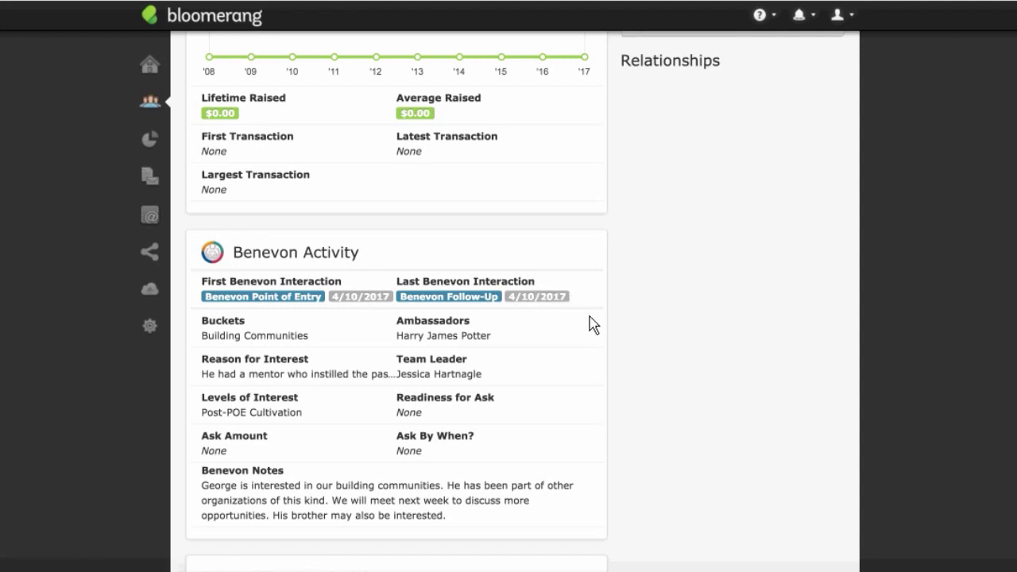
pyautogui.scroll(-1, 564, 313)
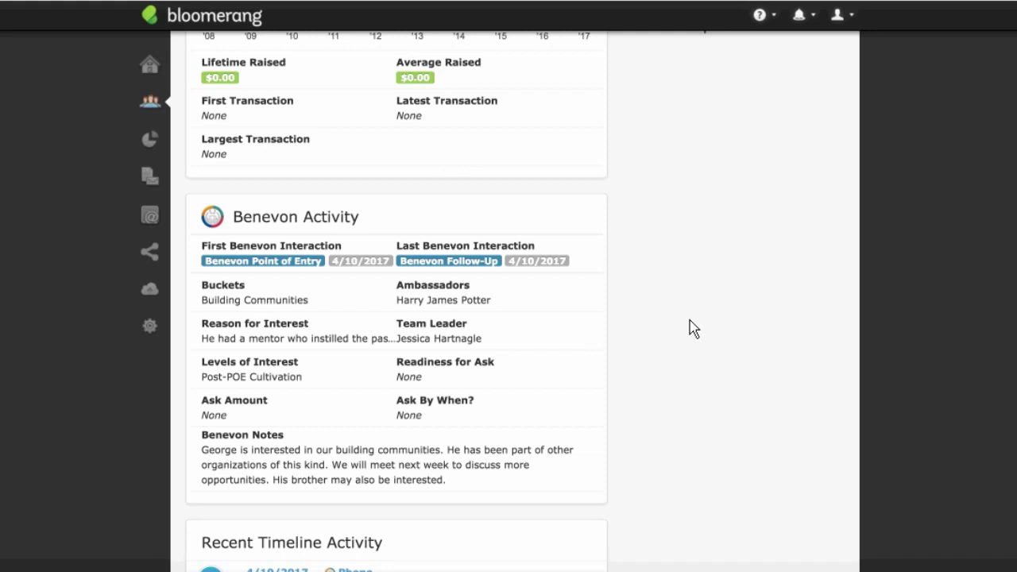
pyautogui.scroll(5, 693, 328)
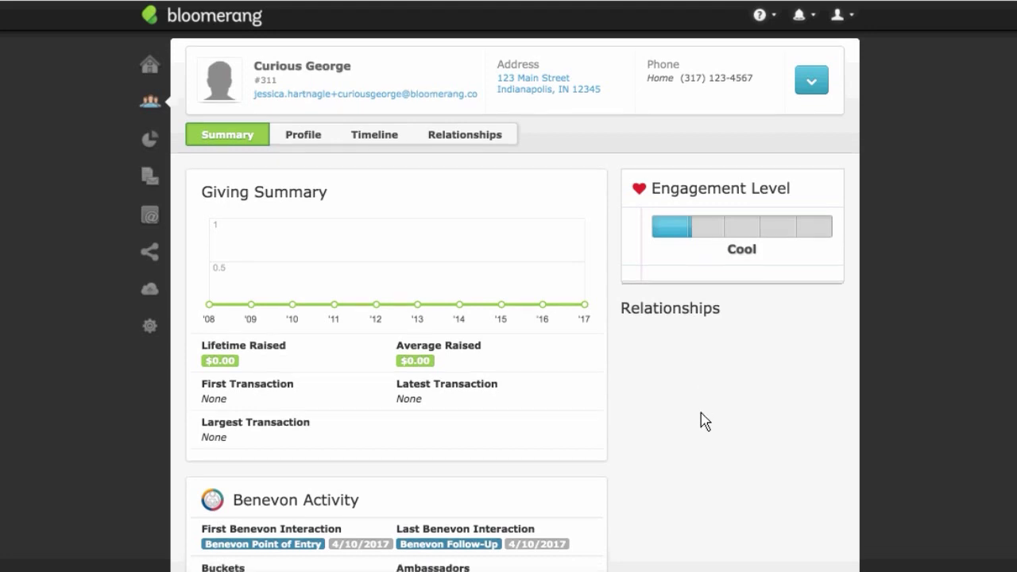
pyautogui.scroll(-3, 705, 421)
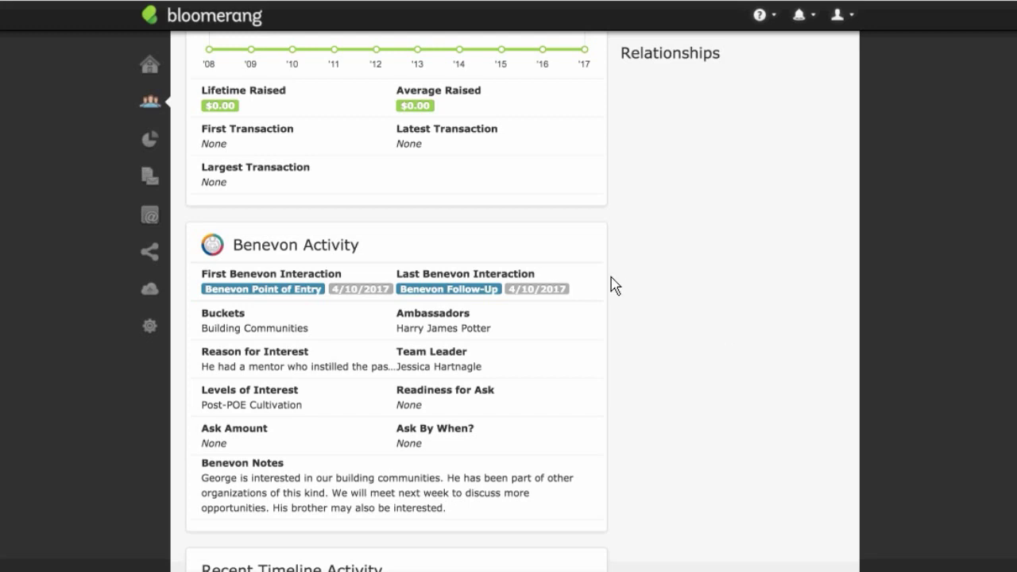
pyautogui.scroll(1, 615, 251)
pyautogui.scroll(5, 615, 251)
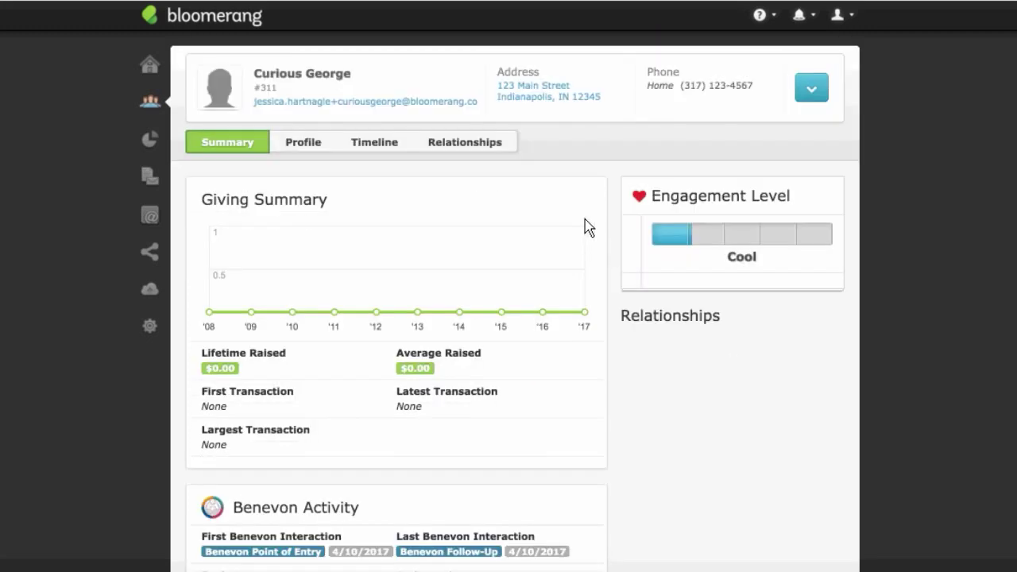
# Step: Start a new interaction for the constituent dated 4/11/2017
pyautogui.click(811, 90)
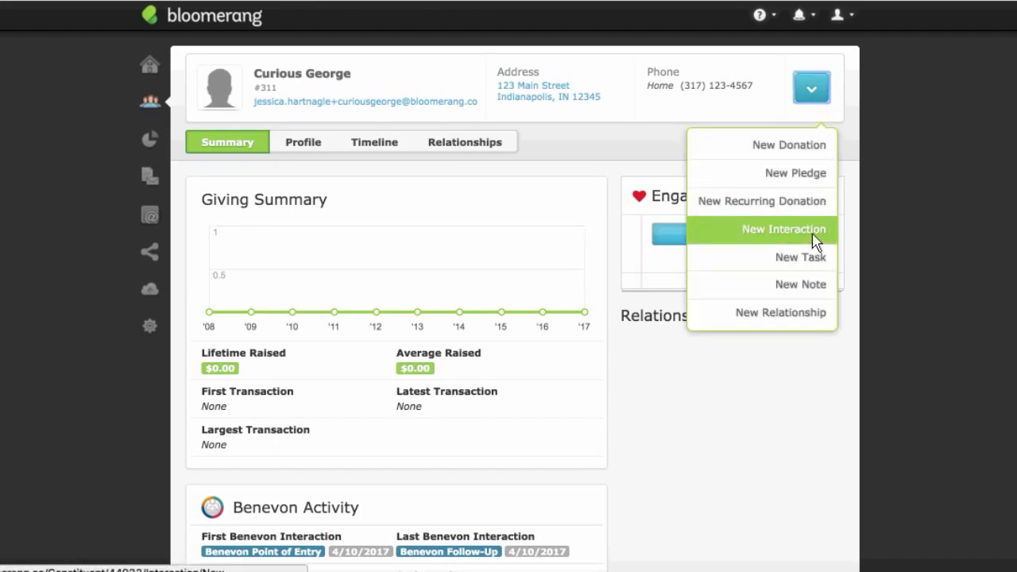
pyautogui.click(756, 232)
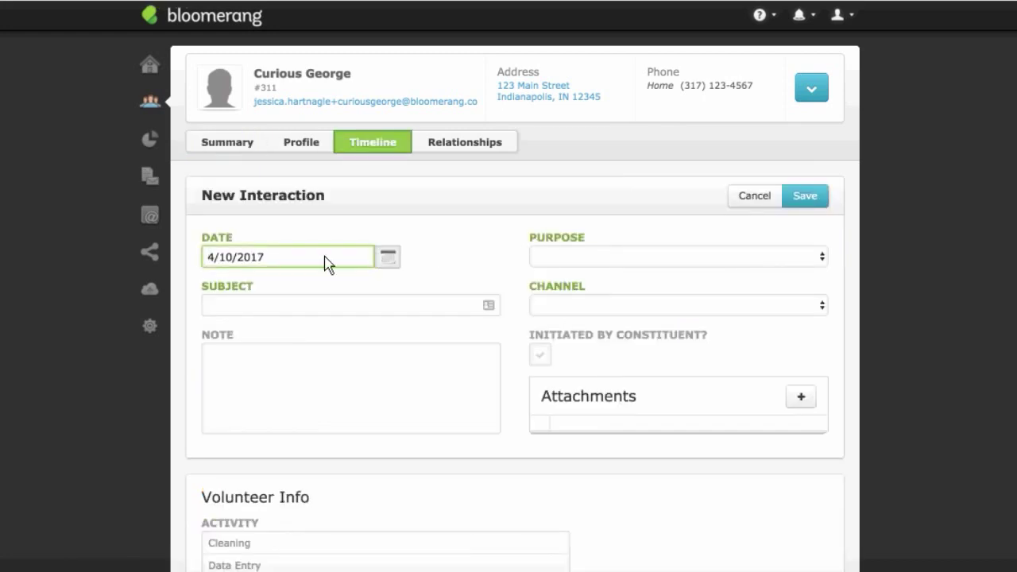
pyautogui.click(231, 260)
pyautogui.press('BackSpace')
pyautogui.write('1')
# Step: Enter subject 'Met to go over the Building Communities plan' and purpose Benevon Ongoing Cultivation
pyautogui.click(332, 312)
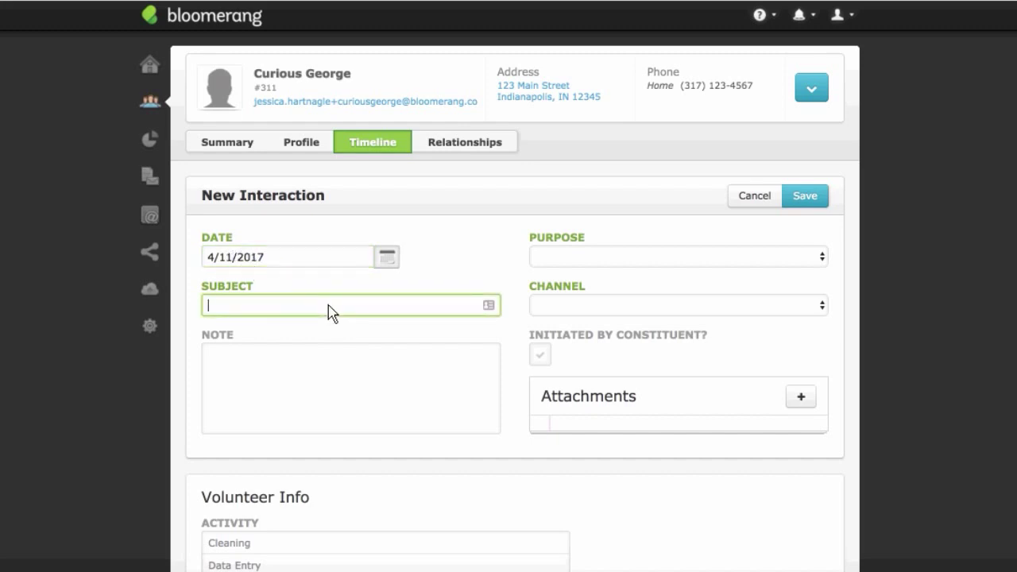
pyautogui.write('Met to go over the')
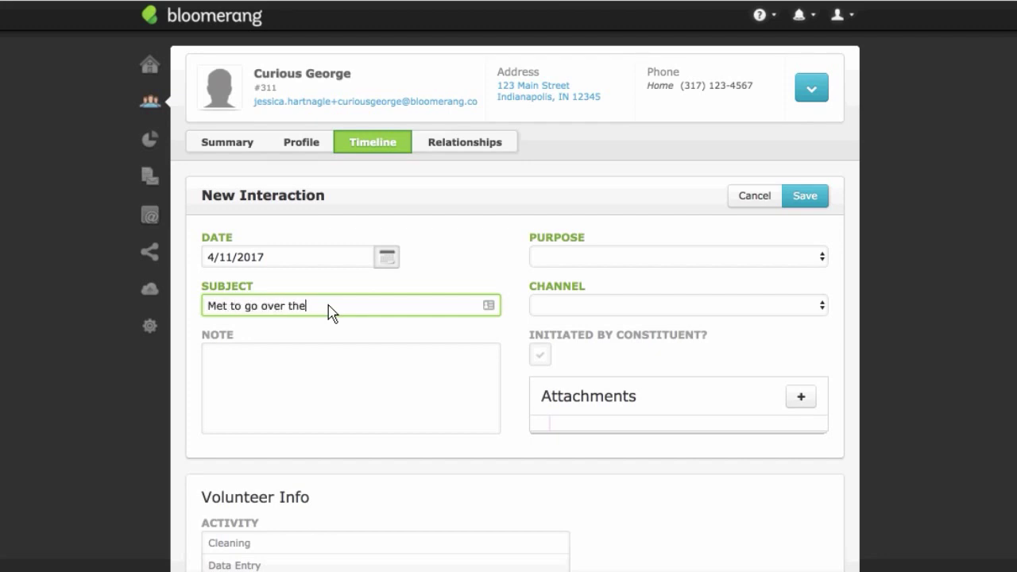
pyautogui.write(' Building Communities plan')
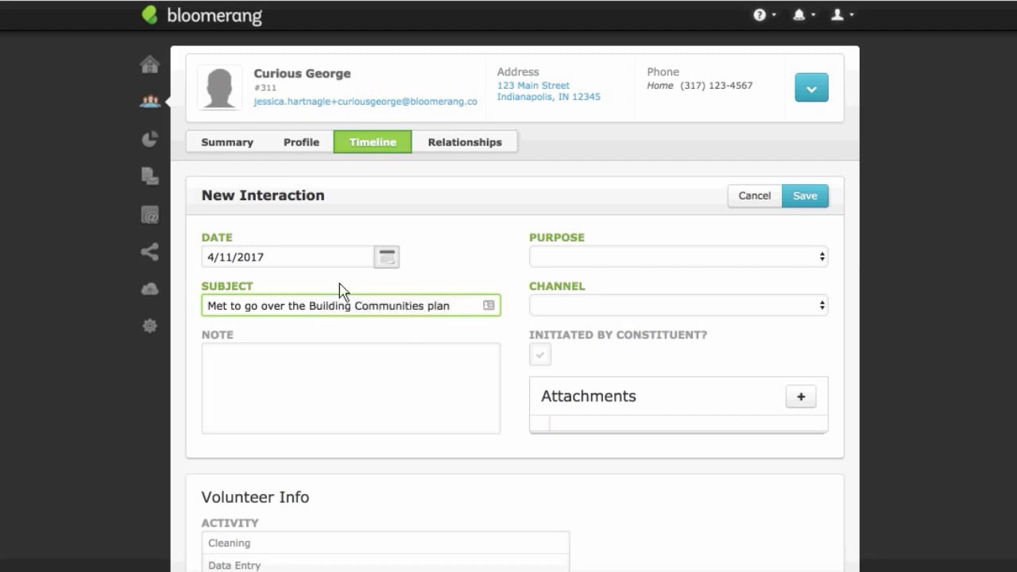
pyautogui.press('Tab')
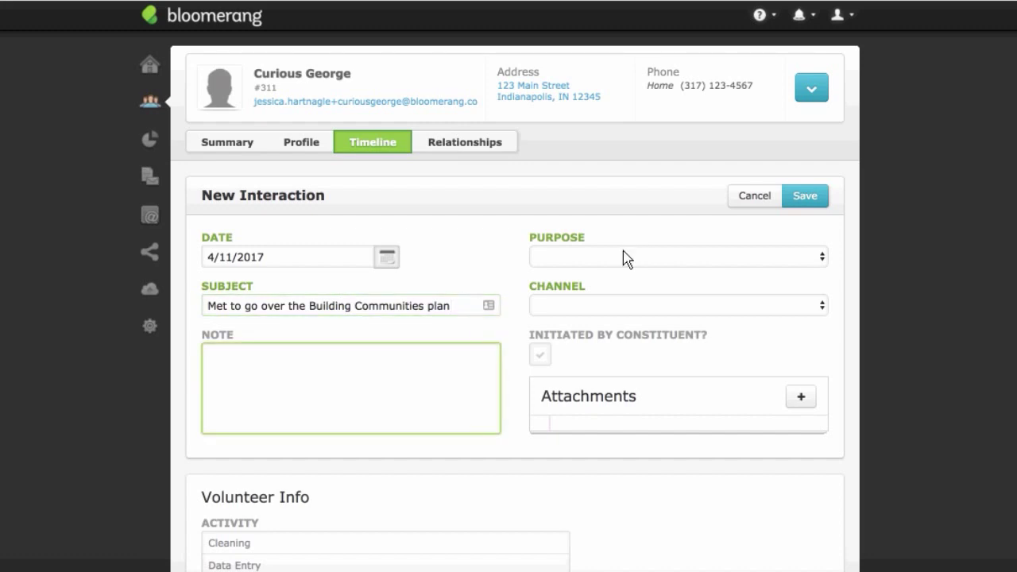
pyautogui.click(626, 257)
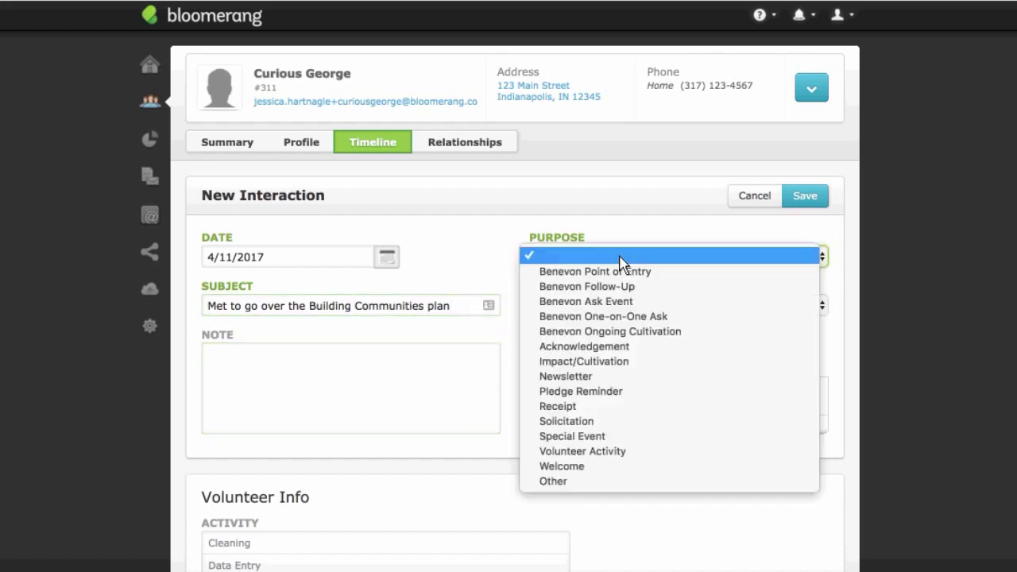
pyautogui.click(638, 332)
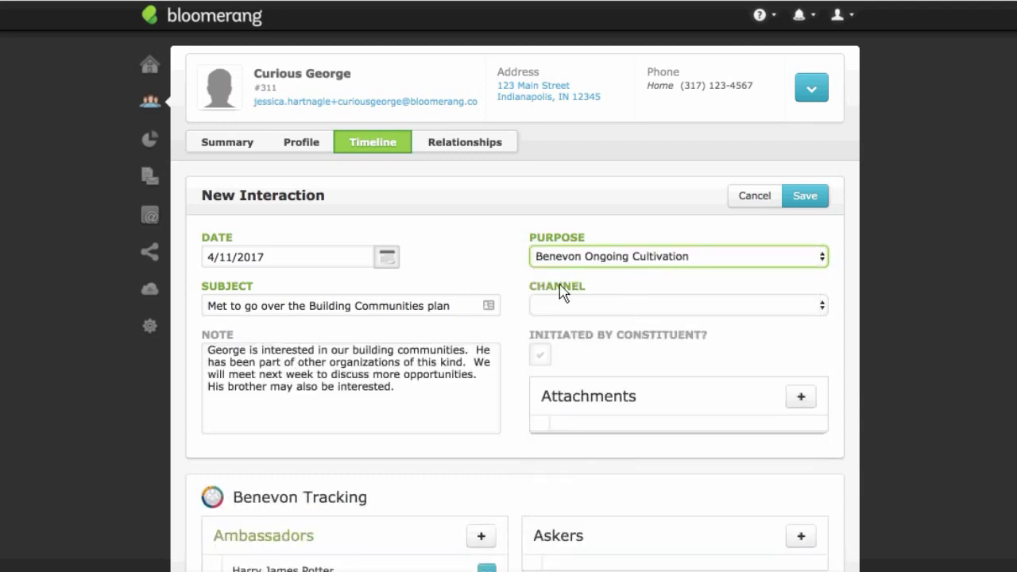
pyautogui.click(527, 343)
pyautogui.scroll(-2, 512, 337)
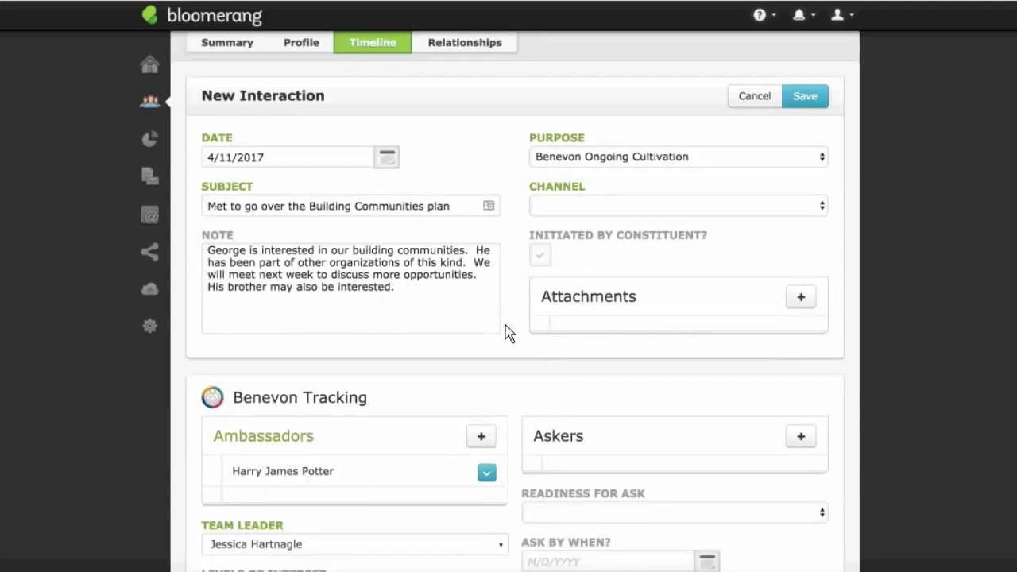
# Step: Insert blank lines at the top of the interaction's note
pyautogui.click(429, 301)
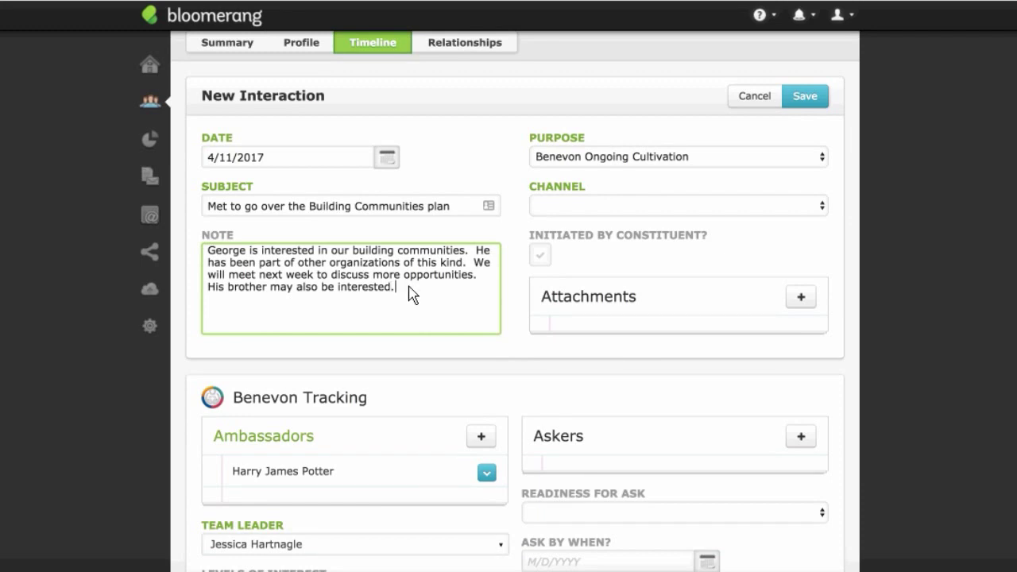
pyautogui.click(210, 251)
pyautogui.press('Return')
pyautogui.press('Return')
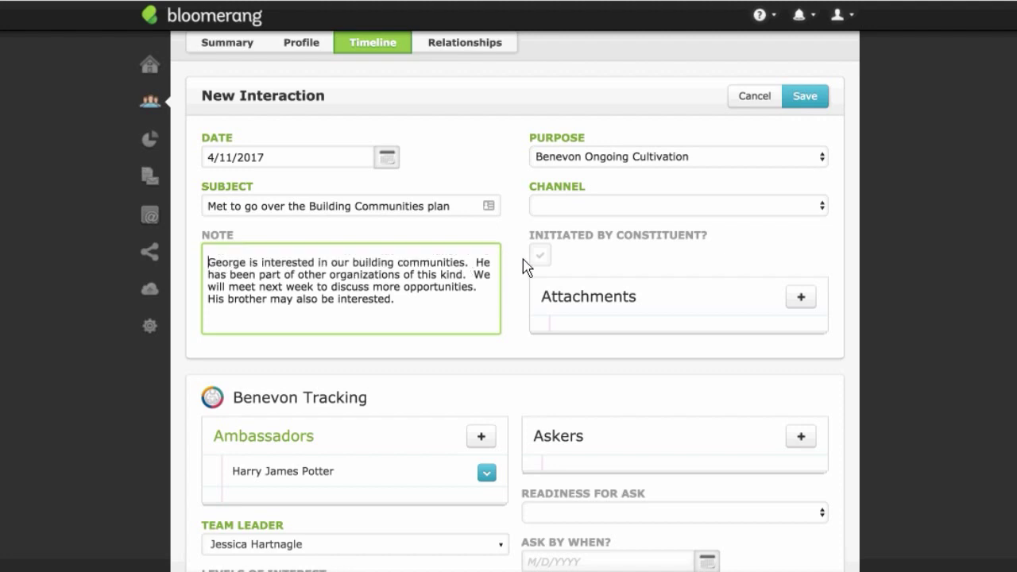
pyautogui.press('Up')
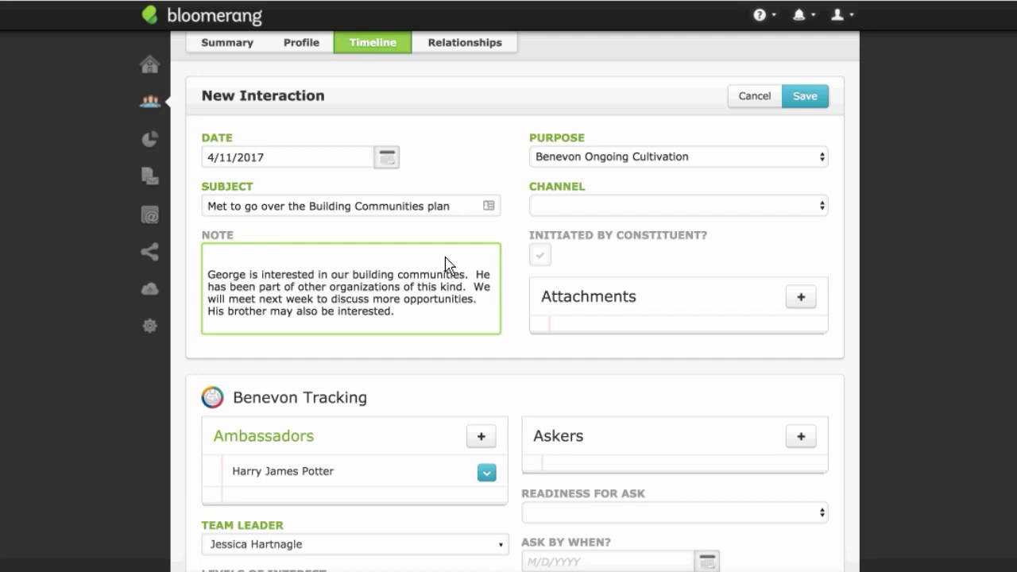
# Step: Add a sentence to the note about involving the constituent with the committee
pyautogui.write('We have a plan to inv')
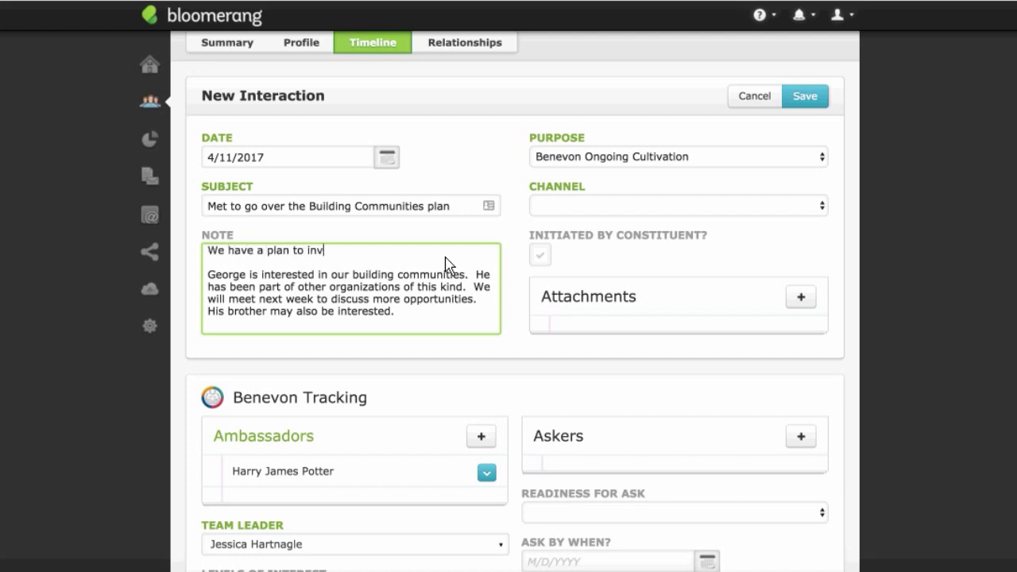
pyautogui.write('olve George with the ')
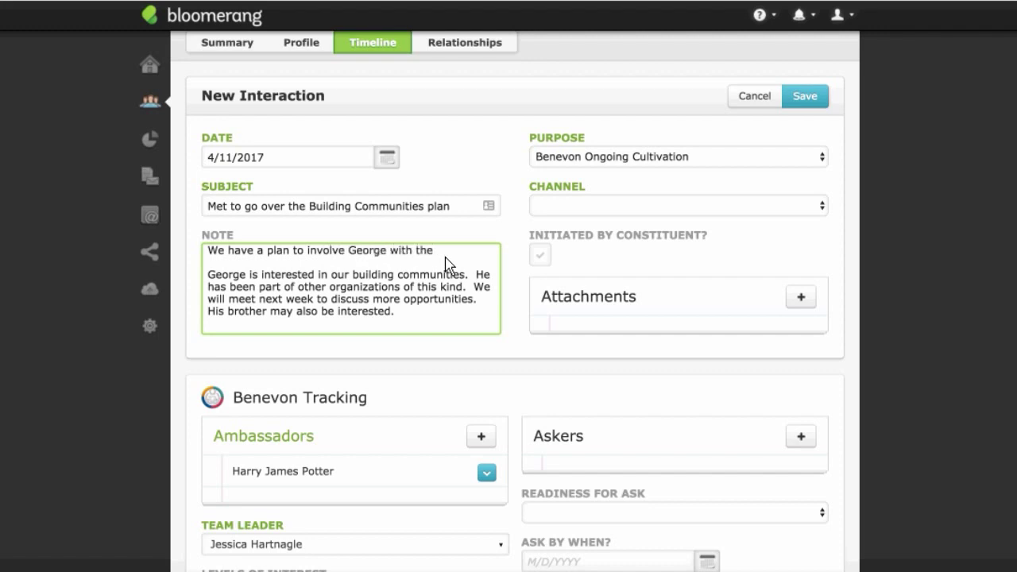
pyautogui.write('committee x')
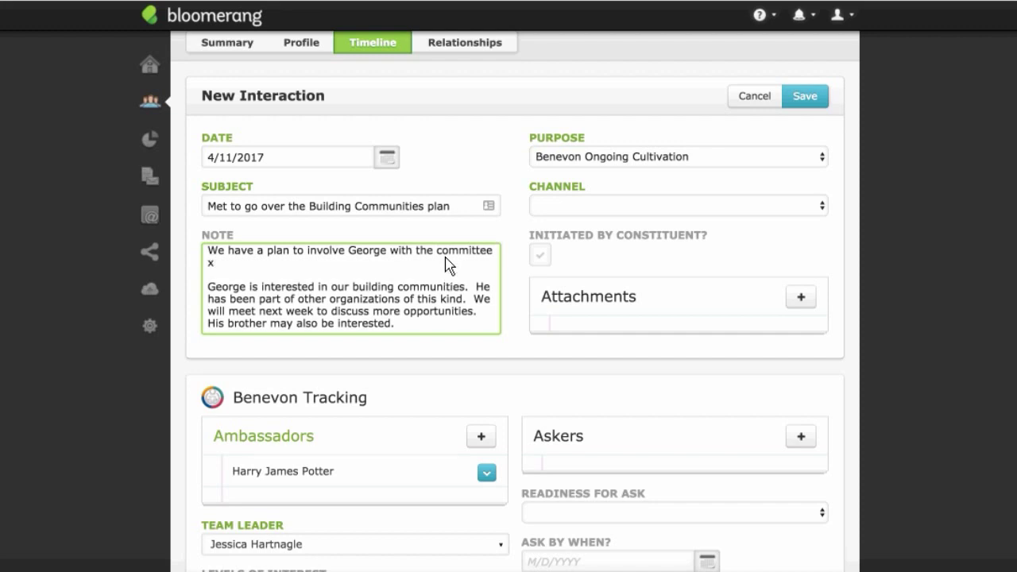
pyautogui.write('yz')
pyautogui.click(500, 231)
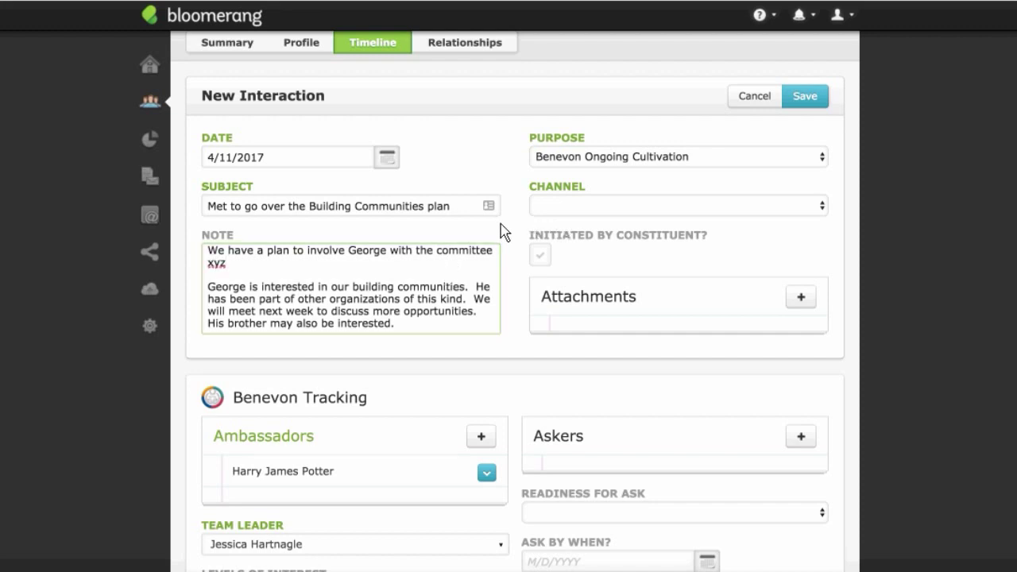
pyautogui.scroll(-1, 516, 234)
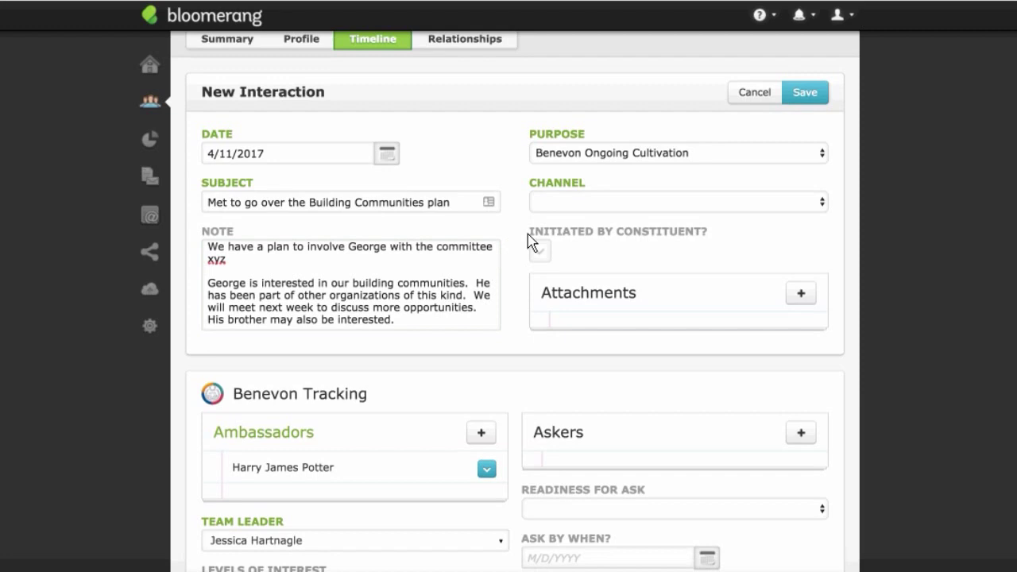
pyautogui.click(342, 273)
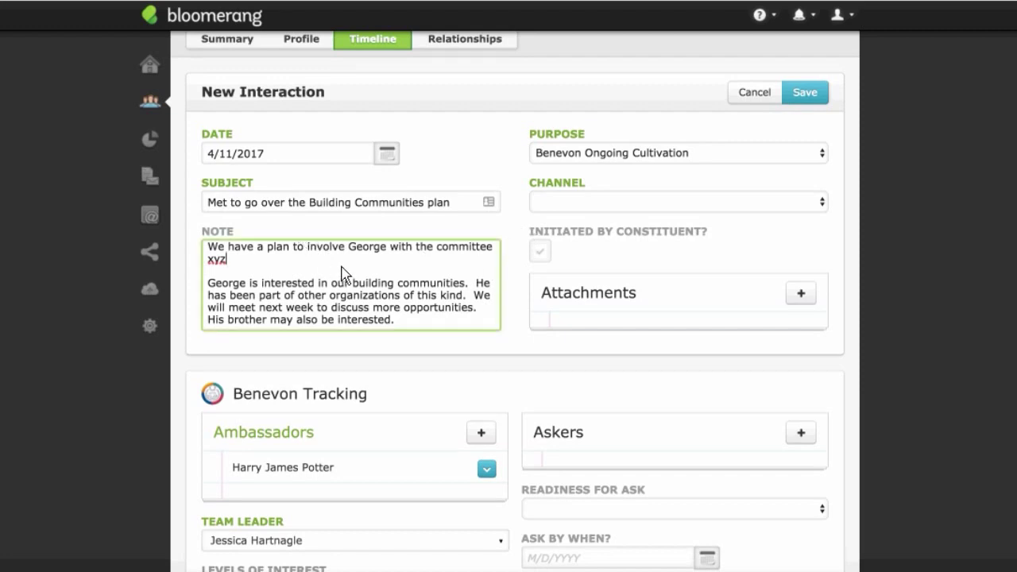
# Step: Set the interaction's channel to In Person
pyautogui.click(584, 208)
pyautogui.click(511, 242)
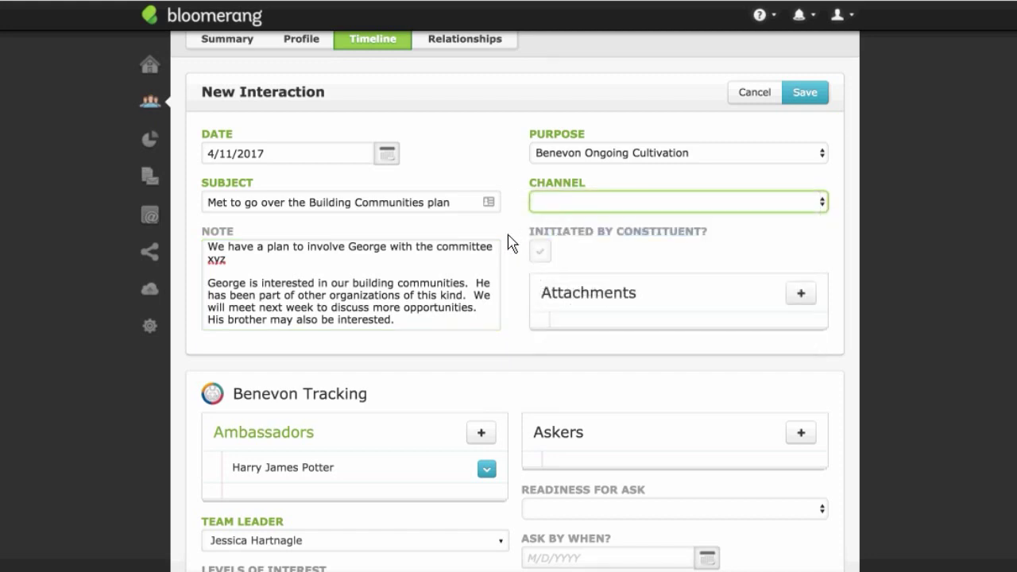
pyautogui.scroll(-1, 528, 245)
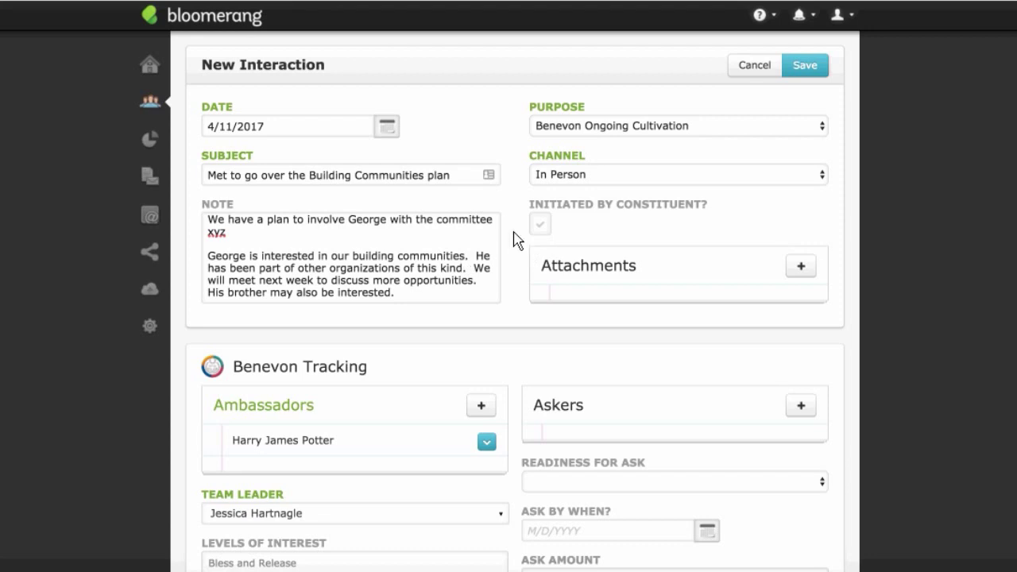
pyautogui.scroll(-1, 516, 240)
pyautogui.scroll(-5, 514, 240)
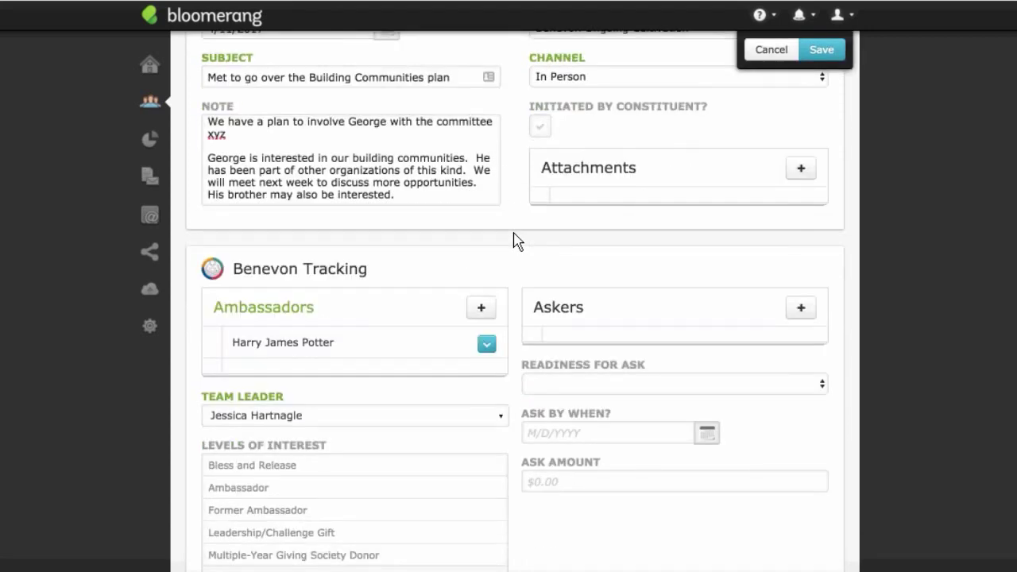
# Step: Tick Ambassador under Benevon Tracking's levels of interest, beside Post-POE Cultivation
pyautogui.scroll(-1, 514, 240)
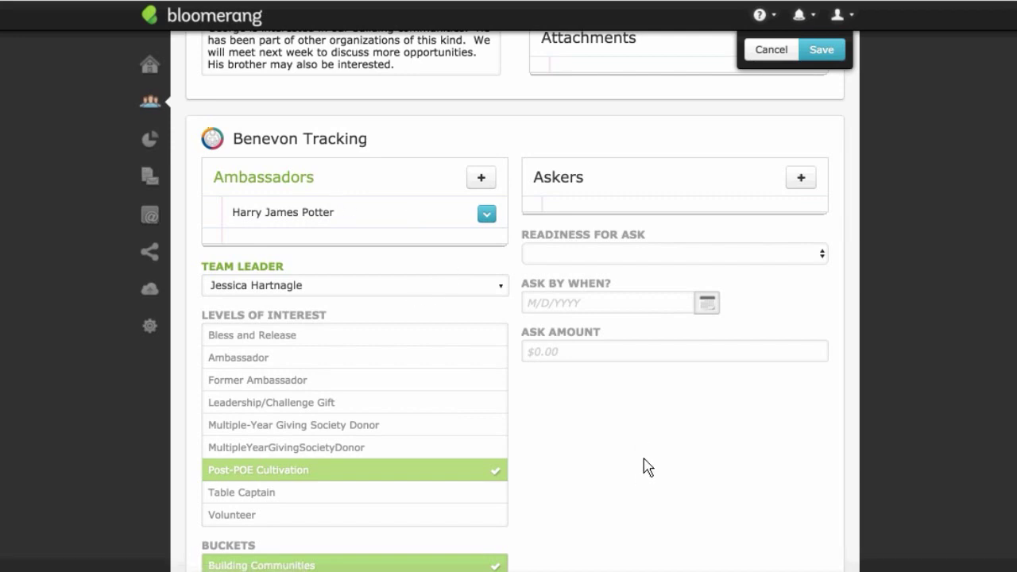
pyautogui.scroll(-3, 644, 468)
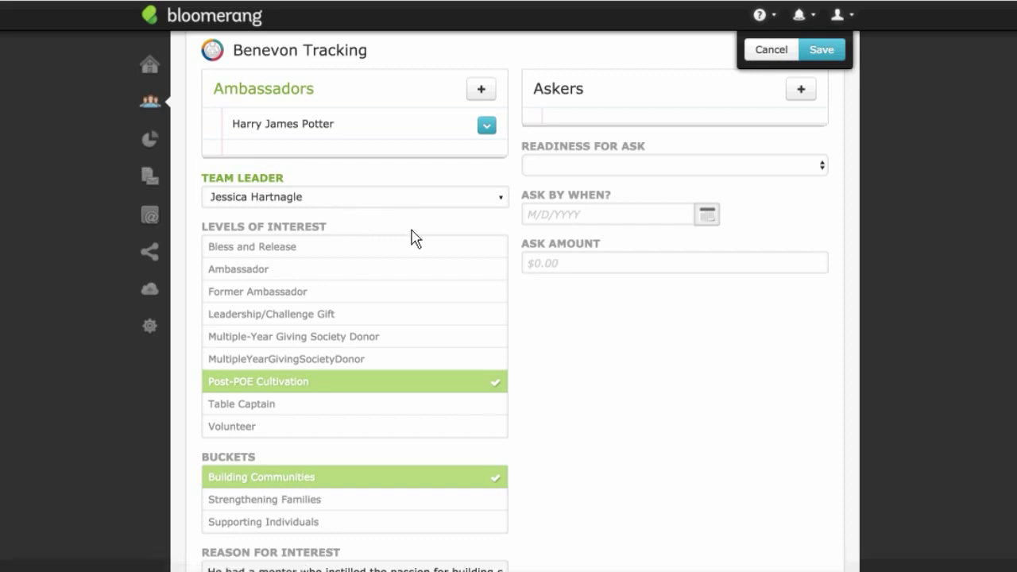
pyautogui.scroll(-2, 415, 236)
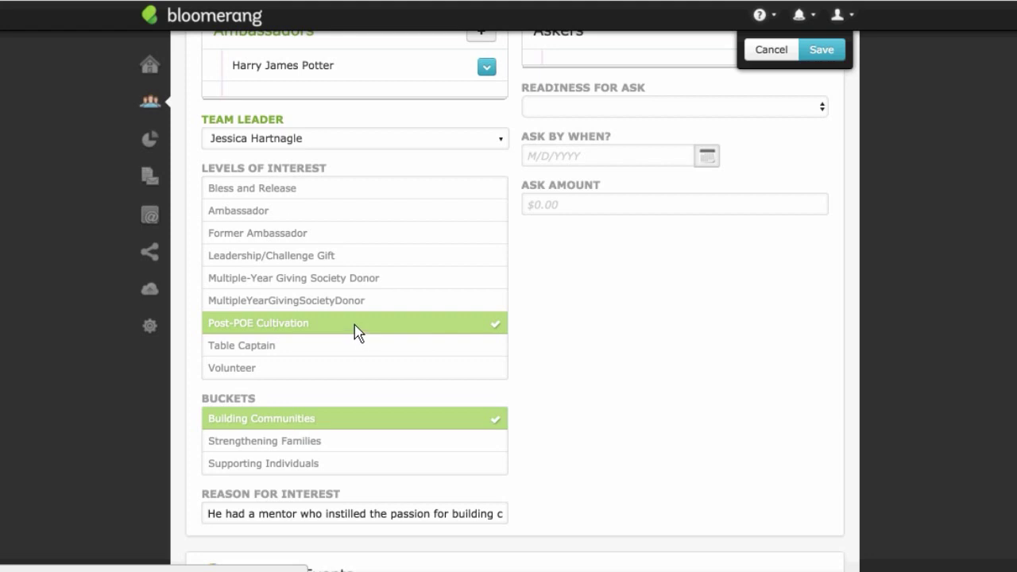
pyautogui.click(284, 216)
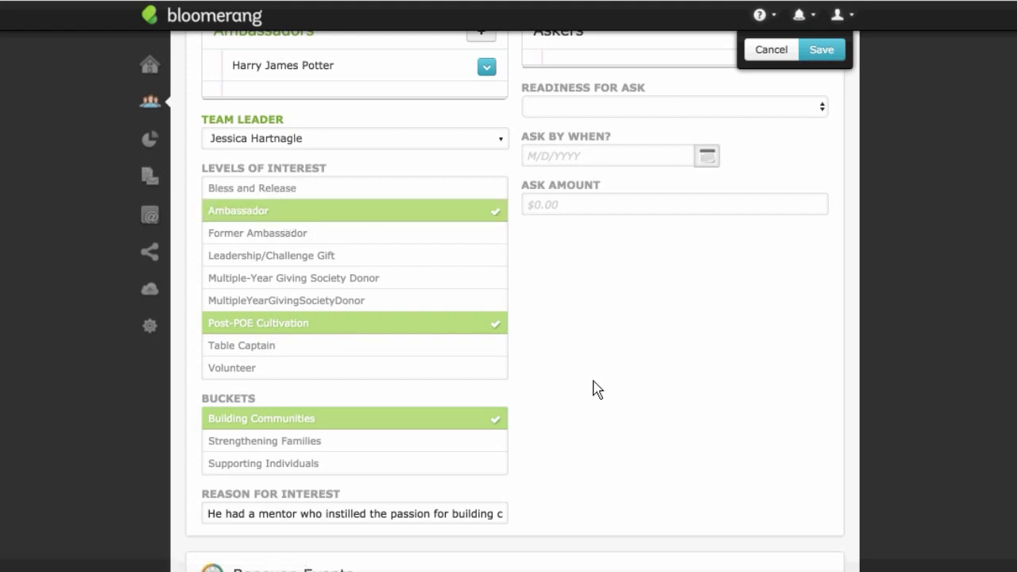
pyautogui.scroll(-2, 596, 389)
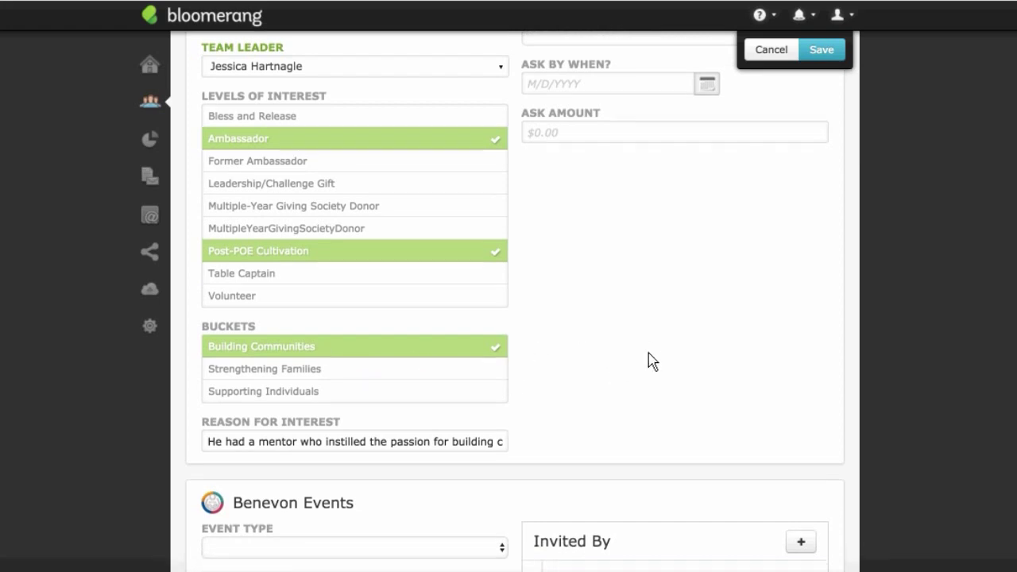
pyautogui.scroll(-2, 651, 362)
pyautogui.scroll(-3, 651, 362)
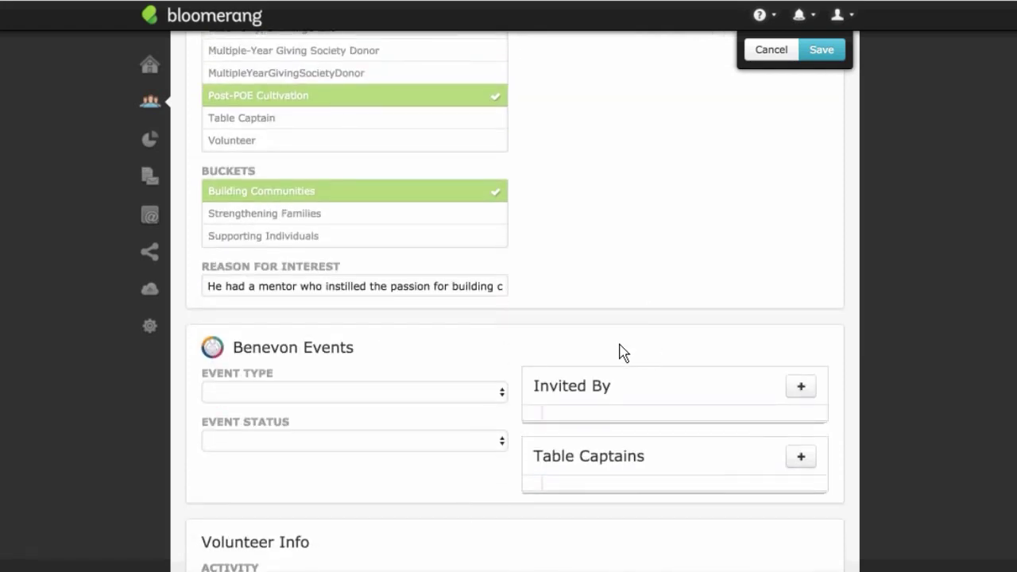
pyautogui.scroll(-1, 620, 352)
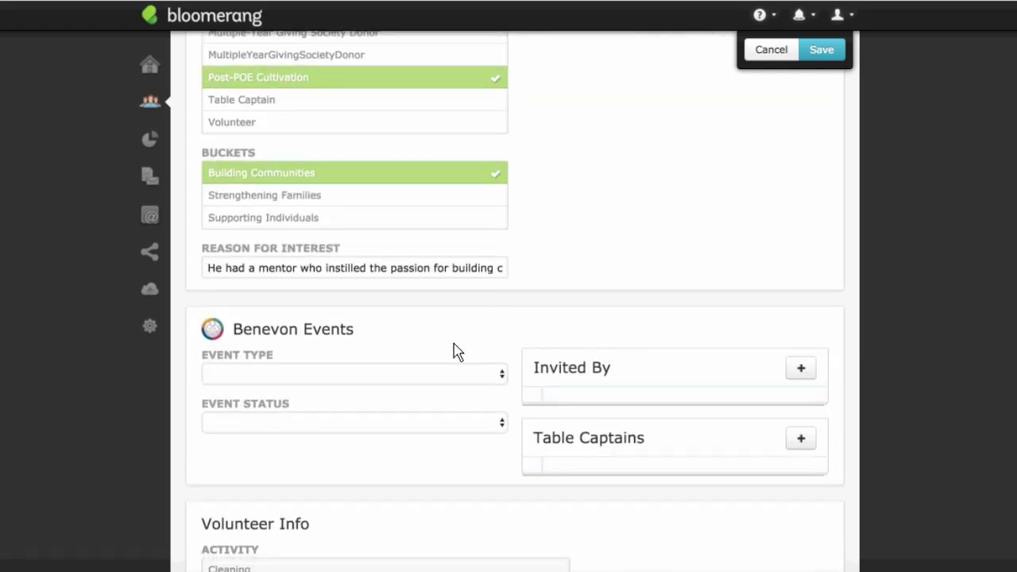
# Step: Set the Benevon event type to Ask Event and its status to Invited
pyautogui.click(502, 375)
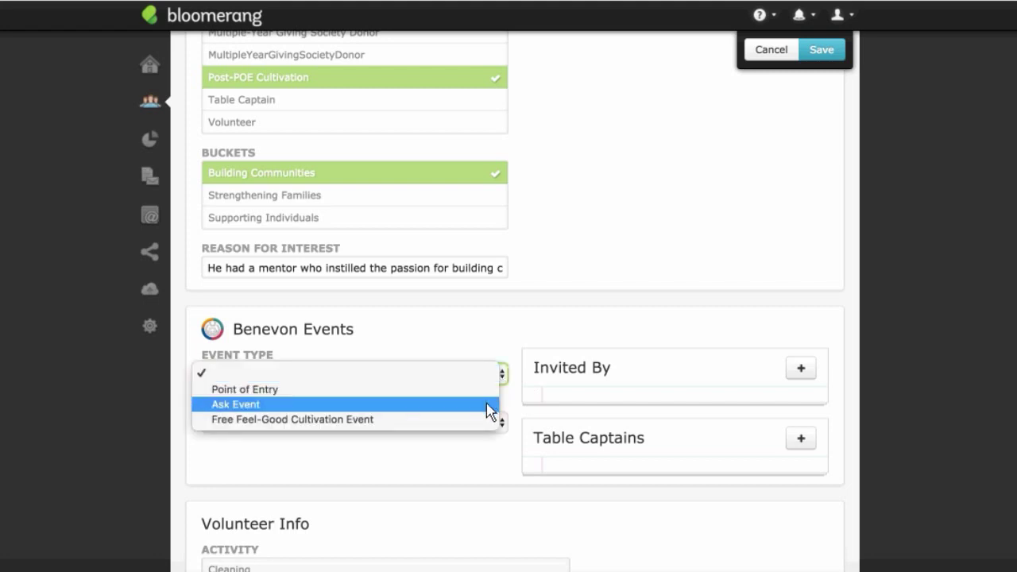
pyautogui.click(489, 412)
pyautogui.click(499, 423)
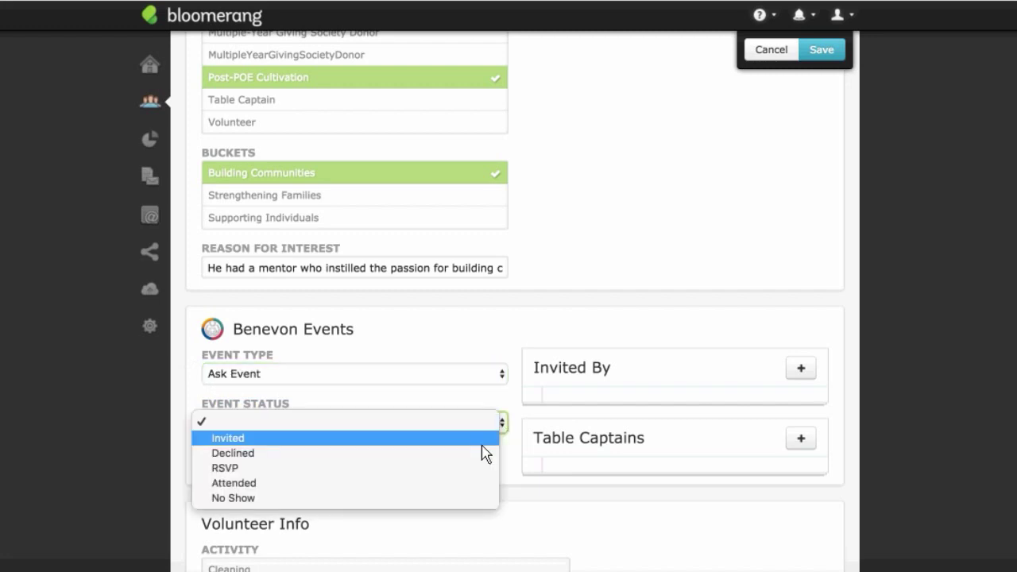
pyautogui.click(483, 416)
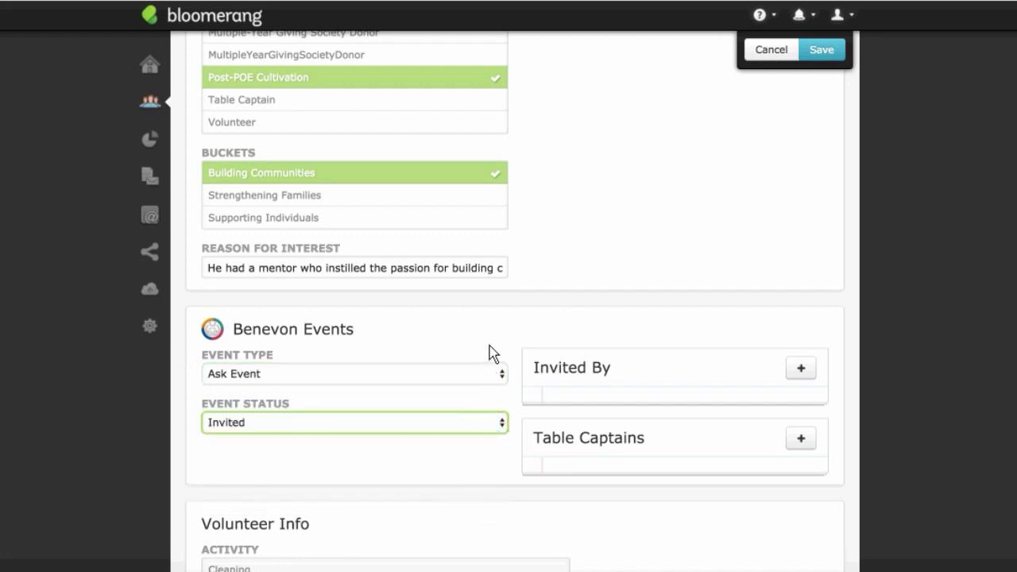
# Step: Add the constituent as Invited By via the constituent search
pyautogui.click(799, 370)
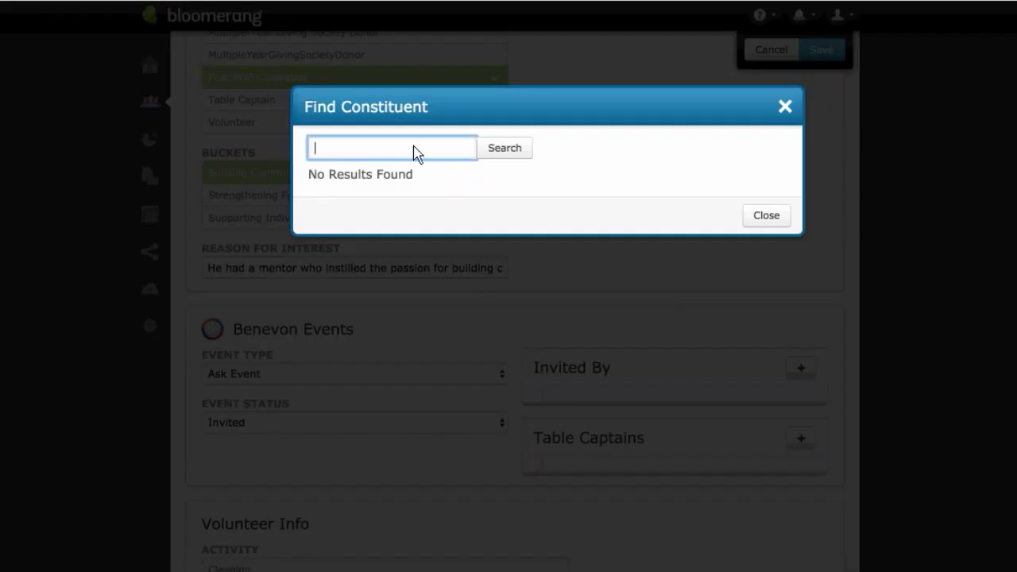
pyautogui.write('Ross')
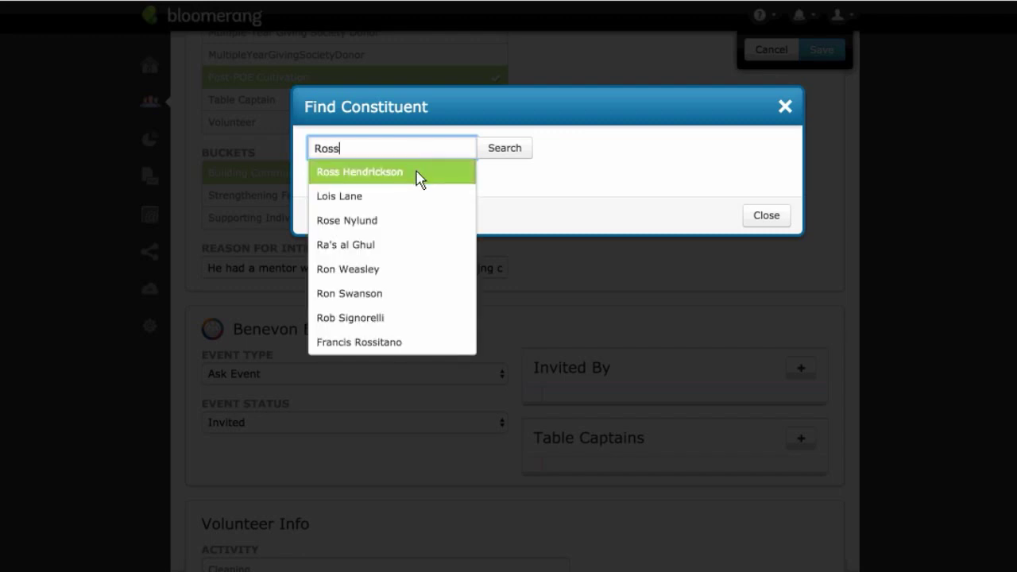
pyautogui.click(419, 178)
pyautogui.click(386, 233)
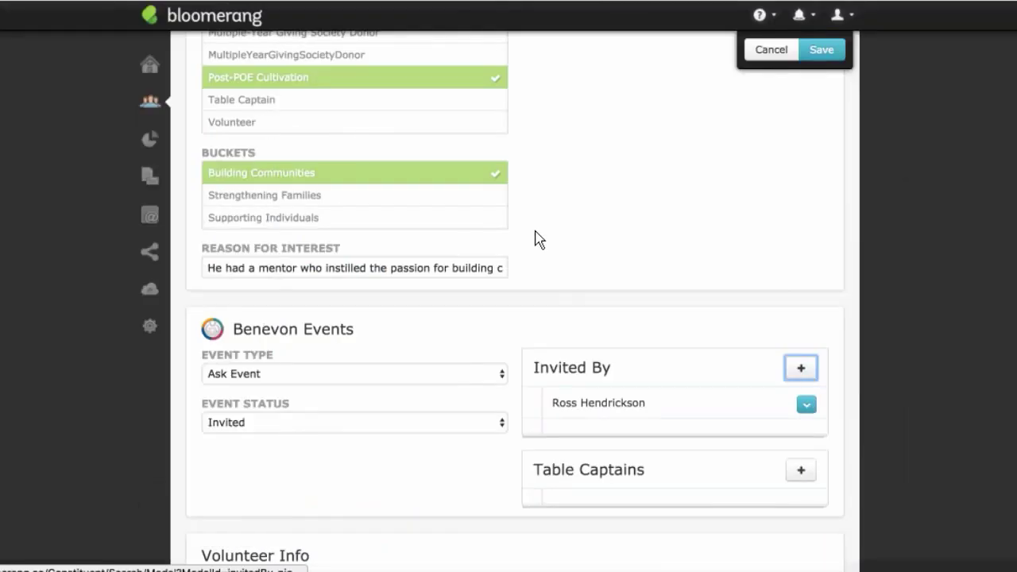
pyautogui.scroll(-3, 652, 329)
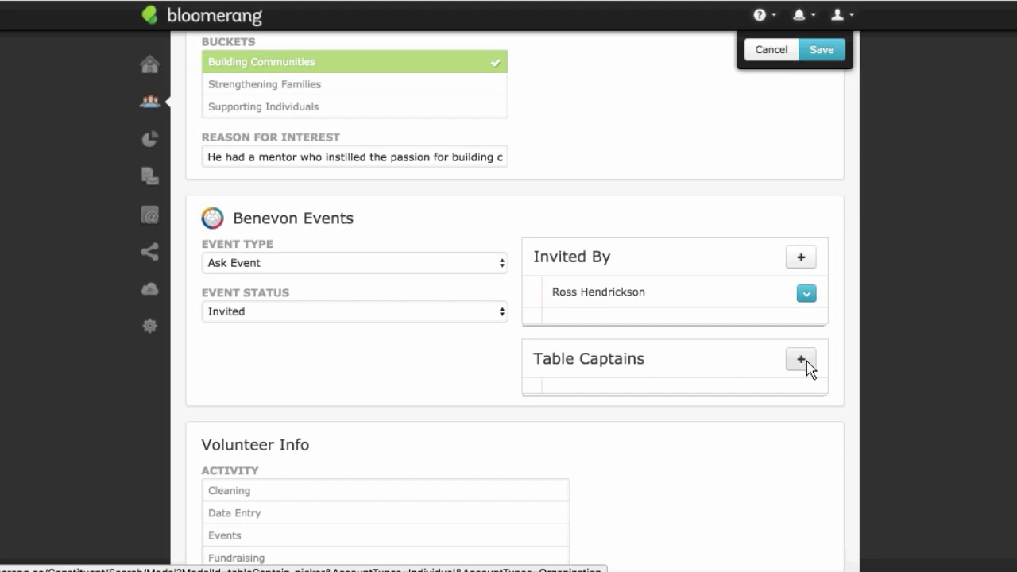
# Step: Add the same constituent as a Table Captain
pyautogui.click(805, 361)
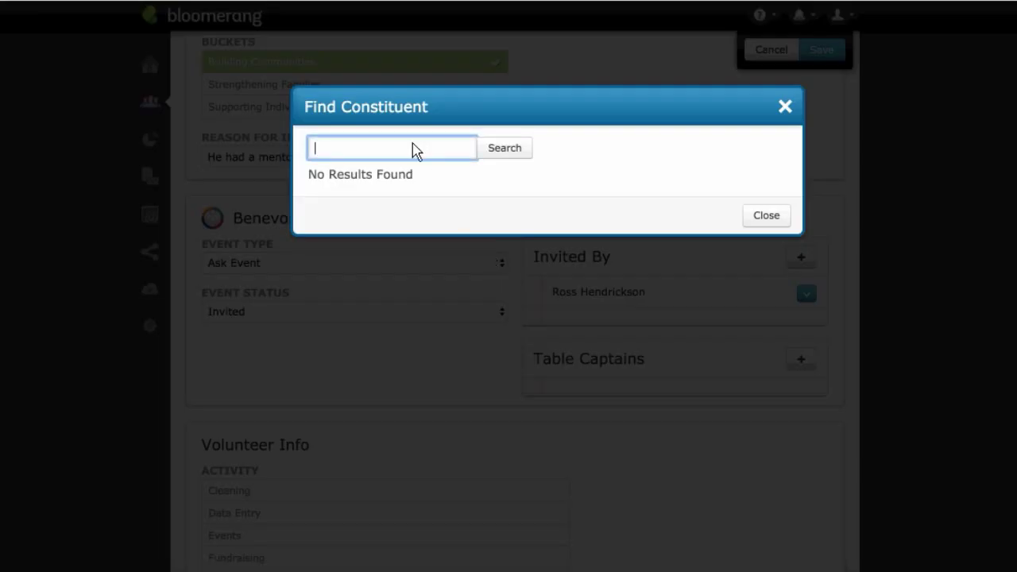
pyautogui.write('Ross')
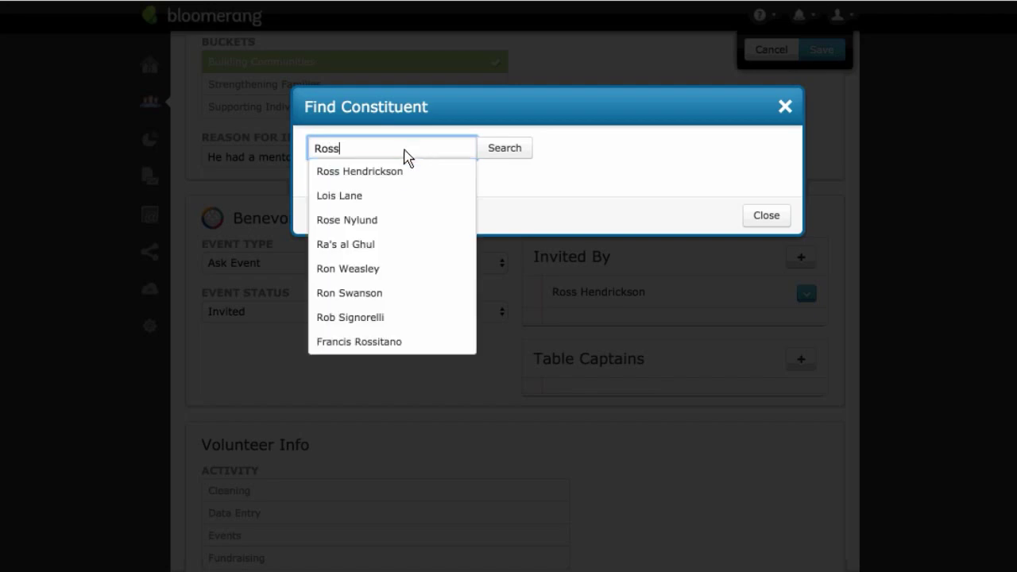
pyautogui.click(386, 173)
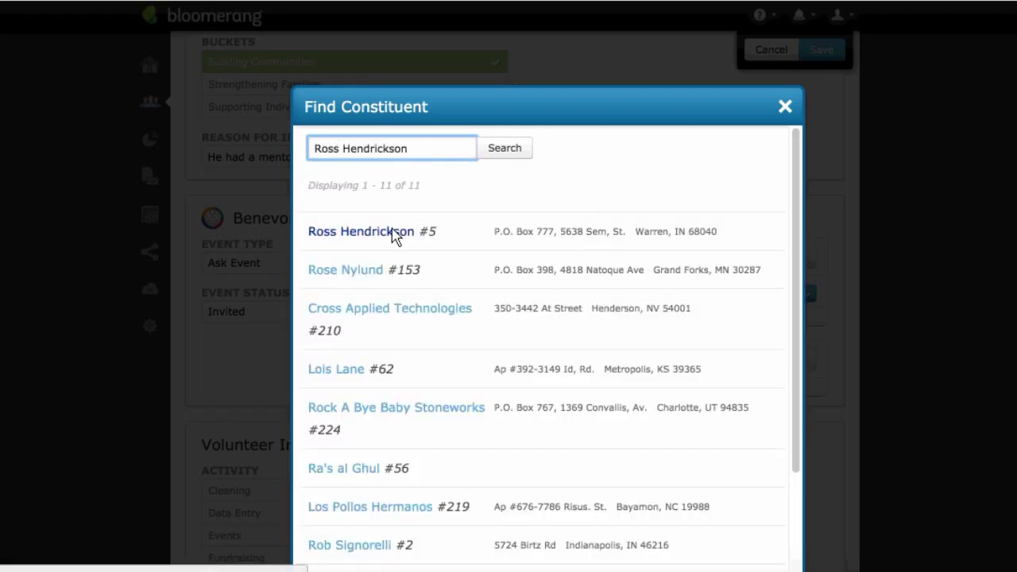
pyautogui.click(392, 231)
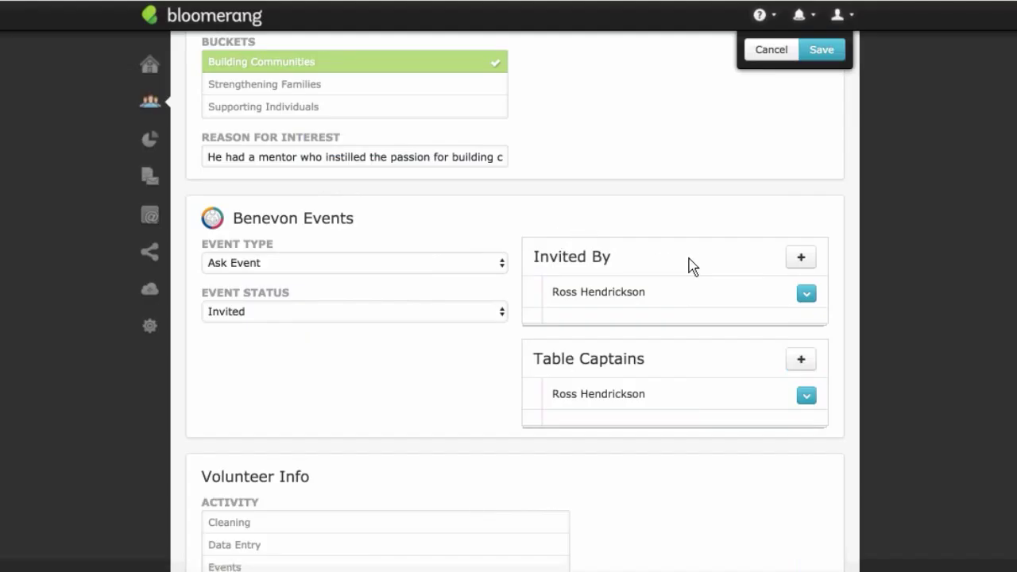
pyautogui.scroll(4, 685, 238)
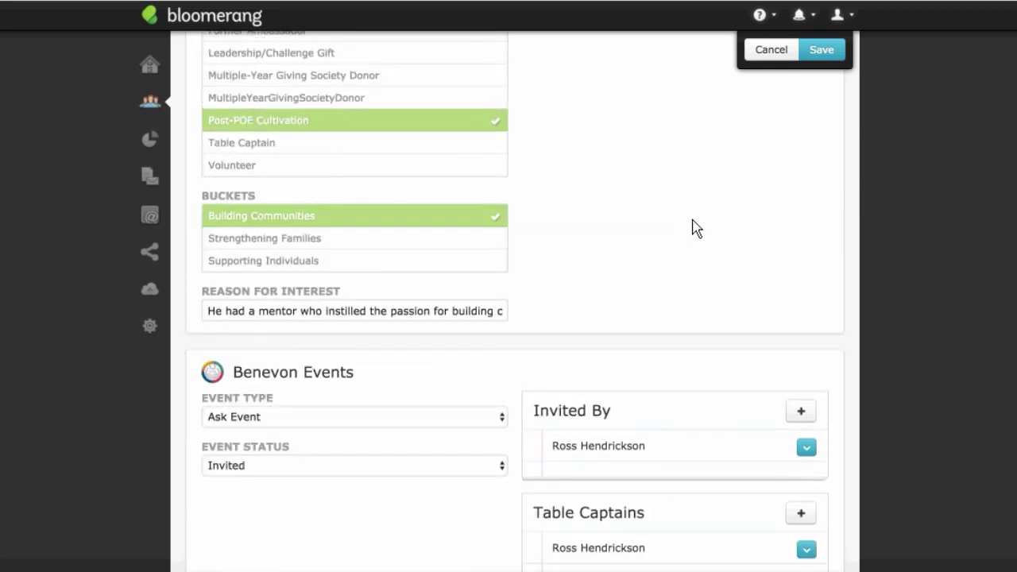
pyautogui.scroll(4, 695, 229)
pyautogui.scroll(4, 815, 104)
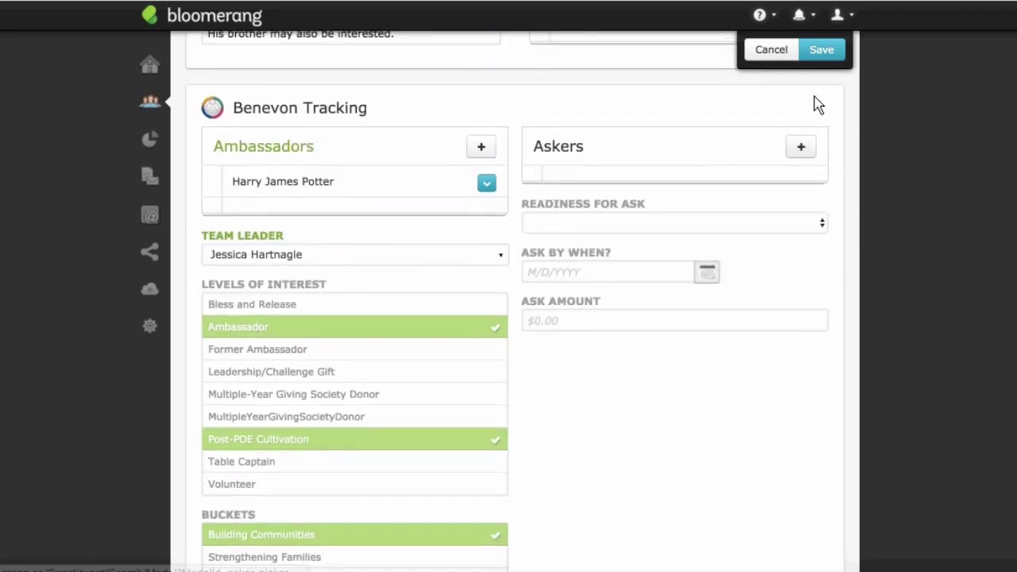
pyautogui.scroll(7, 815, 104)
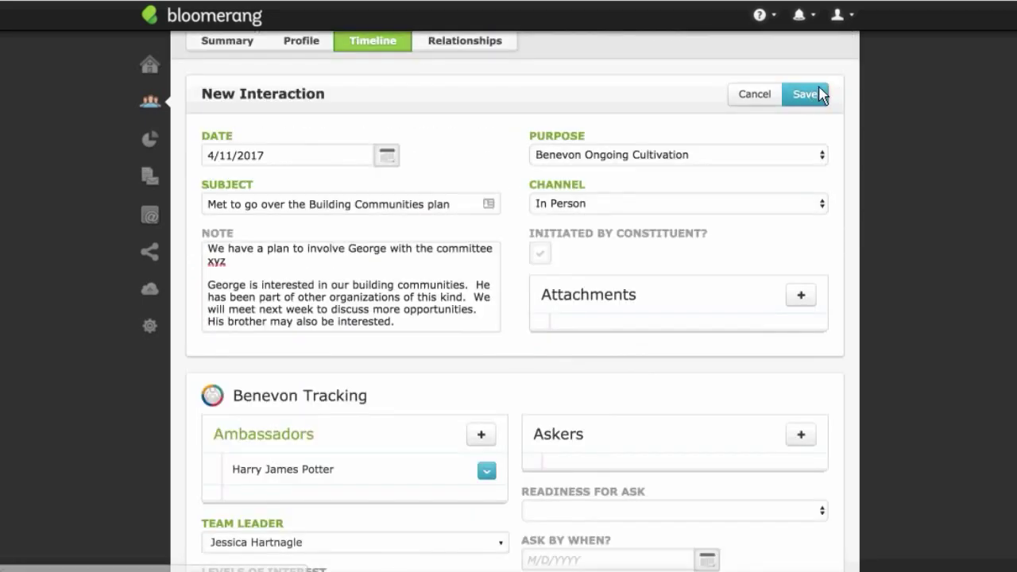
# Step: Save the April 11 In Person interaction and bring up the new-record list
pyautogui.click(820, 96)
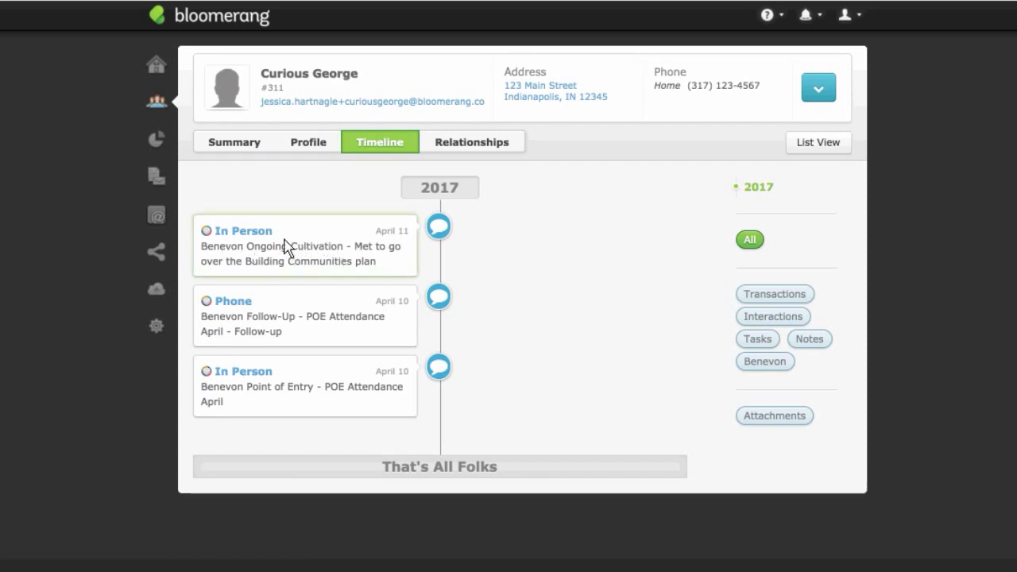
pyautogui.click(815, 91)
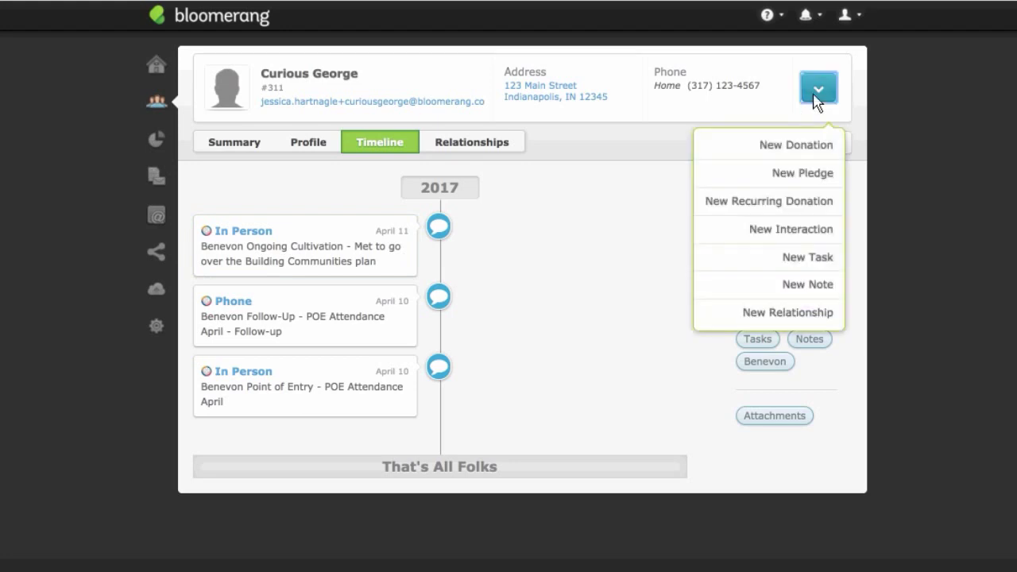
# Step: Start a new interaction dated 5/1/2017
pyautogui.click(826, 232)
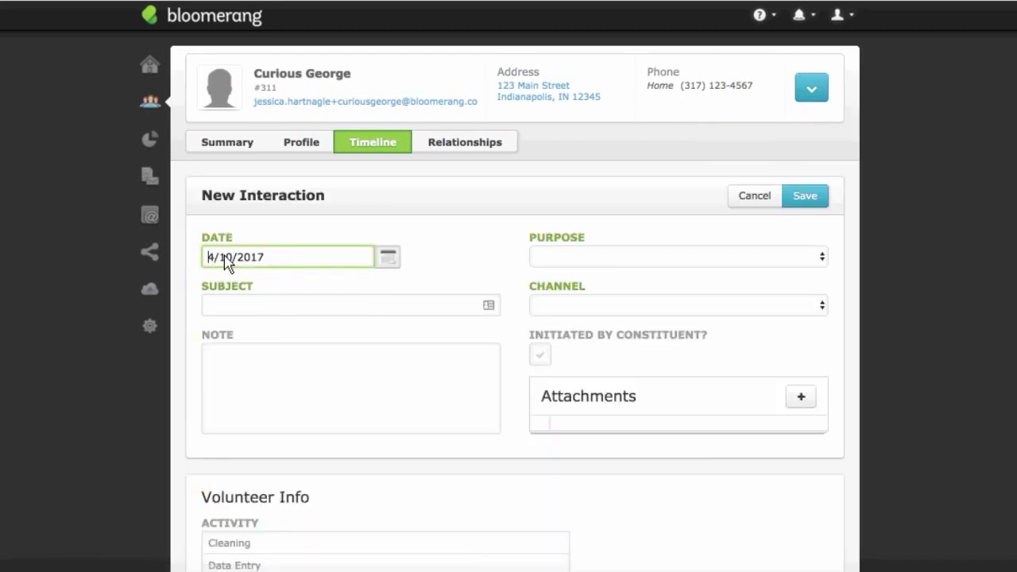
pyautogui.moveTo(233, 257); pyautogui.dragTo(193, 256)
pyautogui.write('5/1')
pyautogui.click(523, 266)
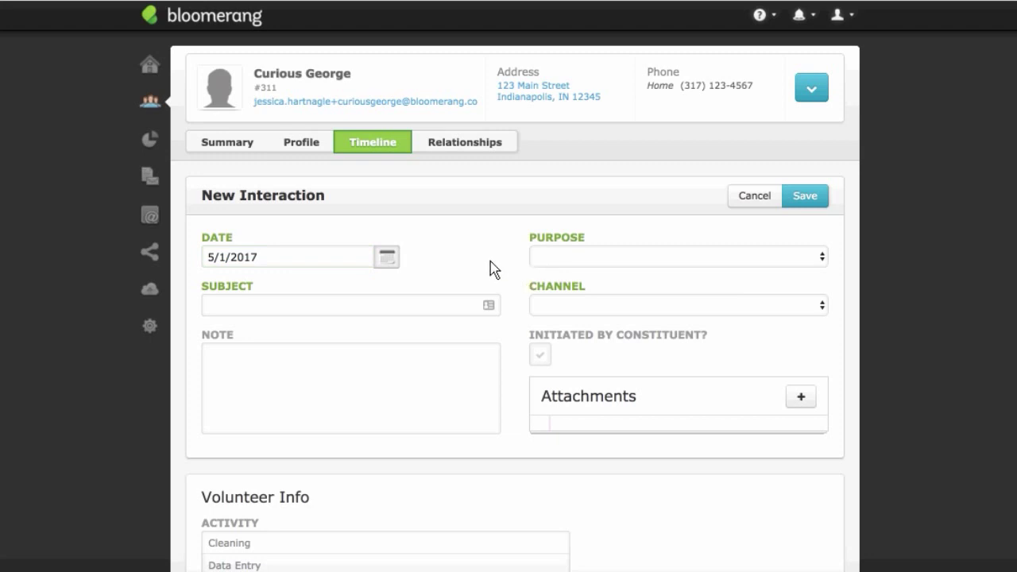
pyautogui.click(442, 309)
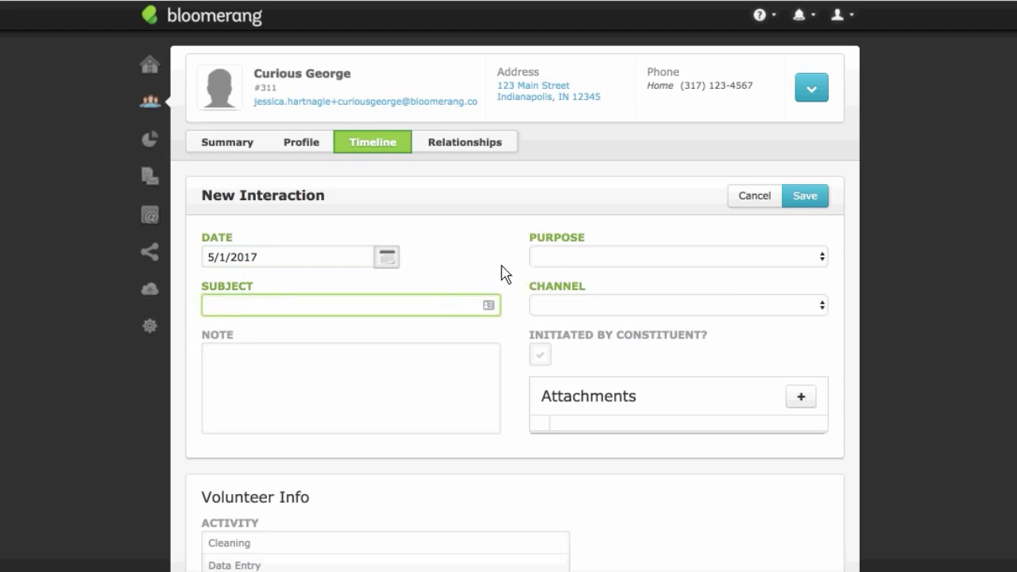
pyautogui.scroll(-1, 492, 266)
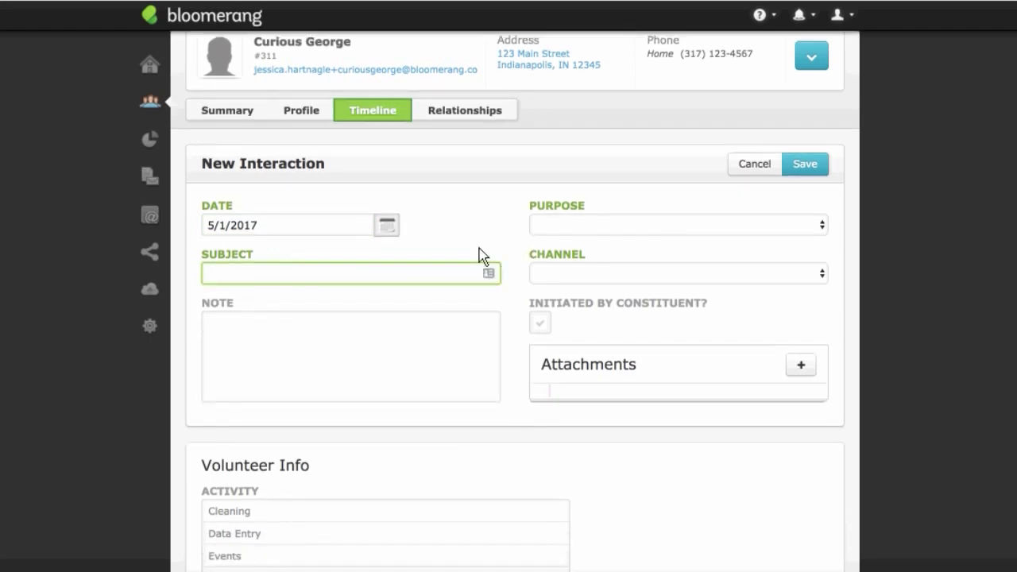
pyautogui.click(401, 230)
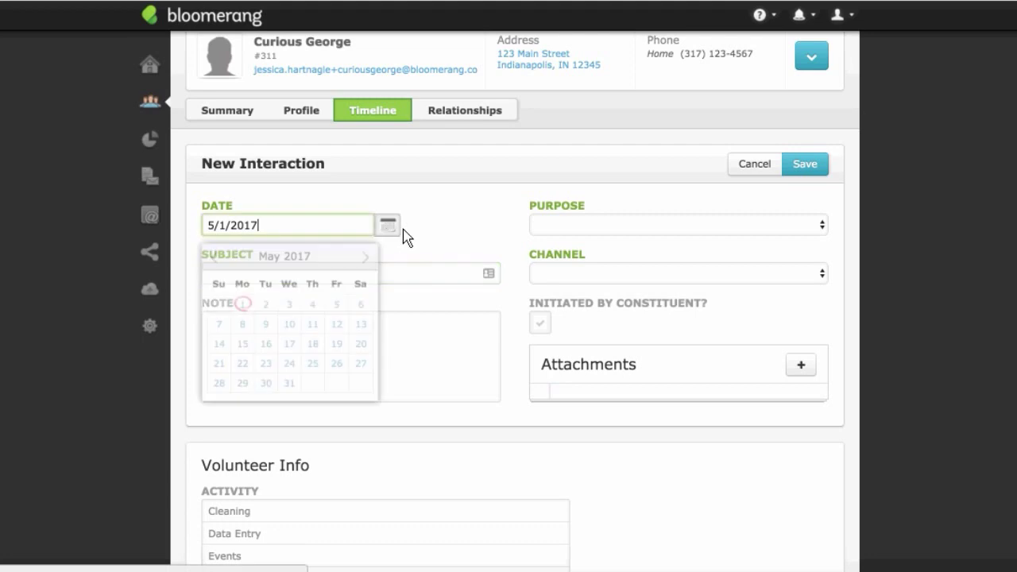
pyautogui.click(371, 257)
pyautogui.click(214, 257)
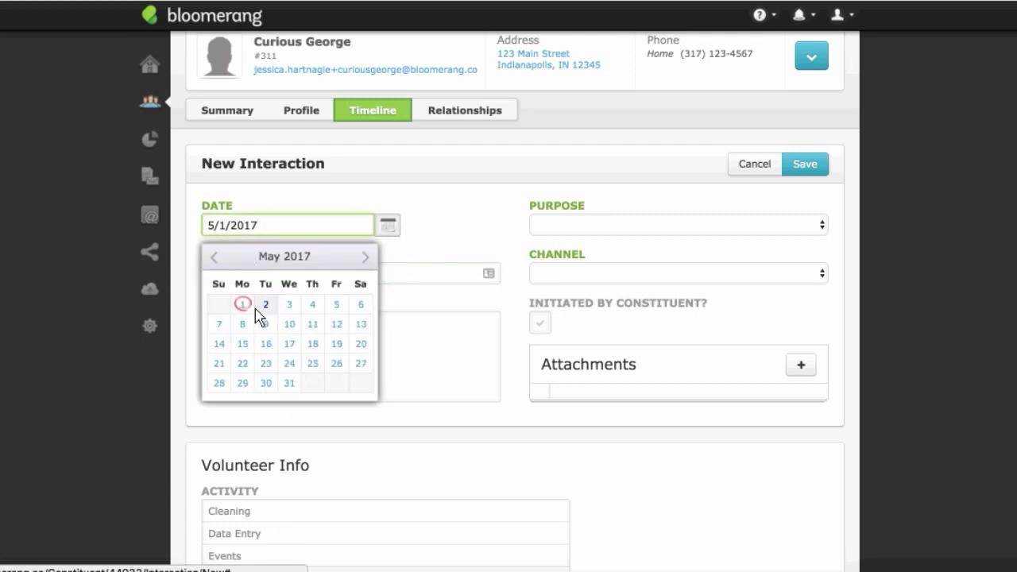
pyautogui.click(242, 304)
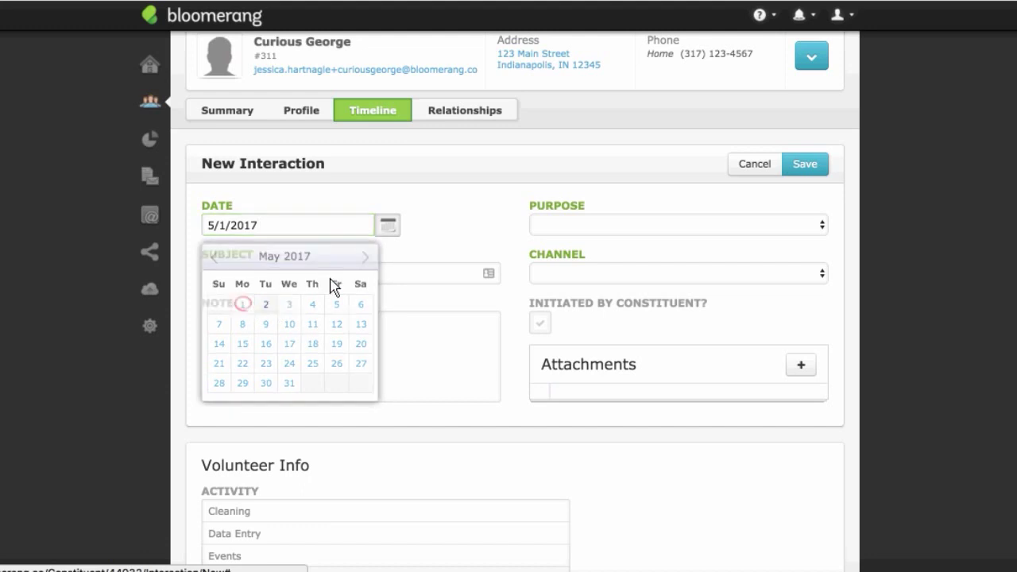
# Step: Enter subject Annual Ask Event Breakfast, purpose Benevon Ask Event, channel In Person, and note
pyautogui.click(390, 277)
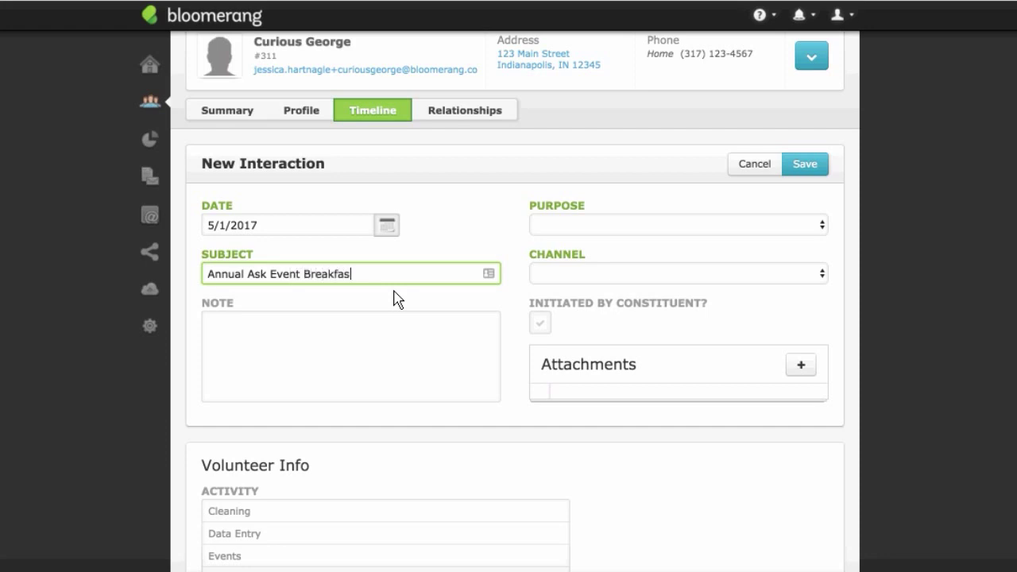
pyautogui.click(596, 225)
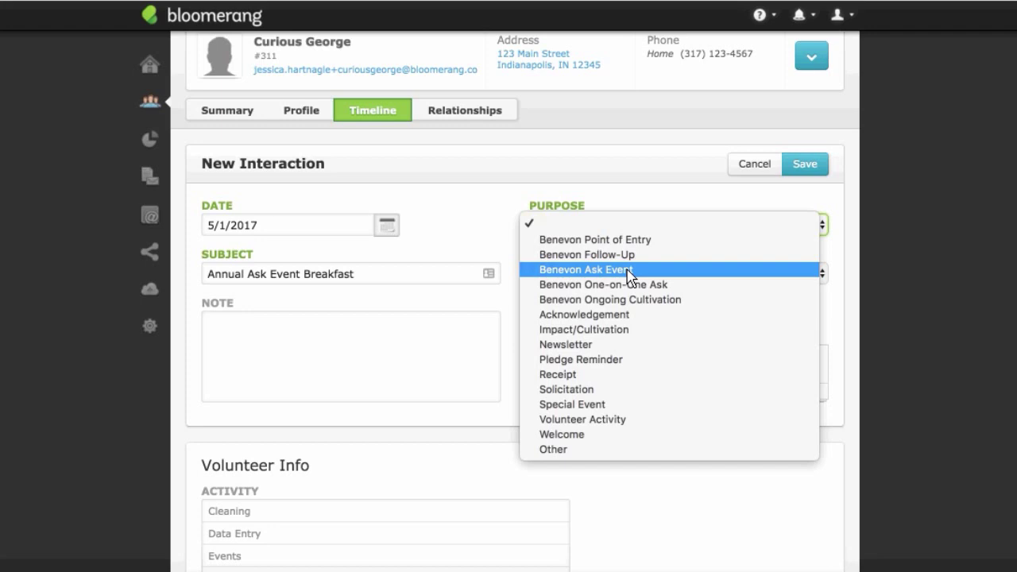
pyautogui.click(584, 269)
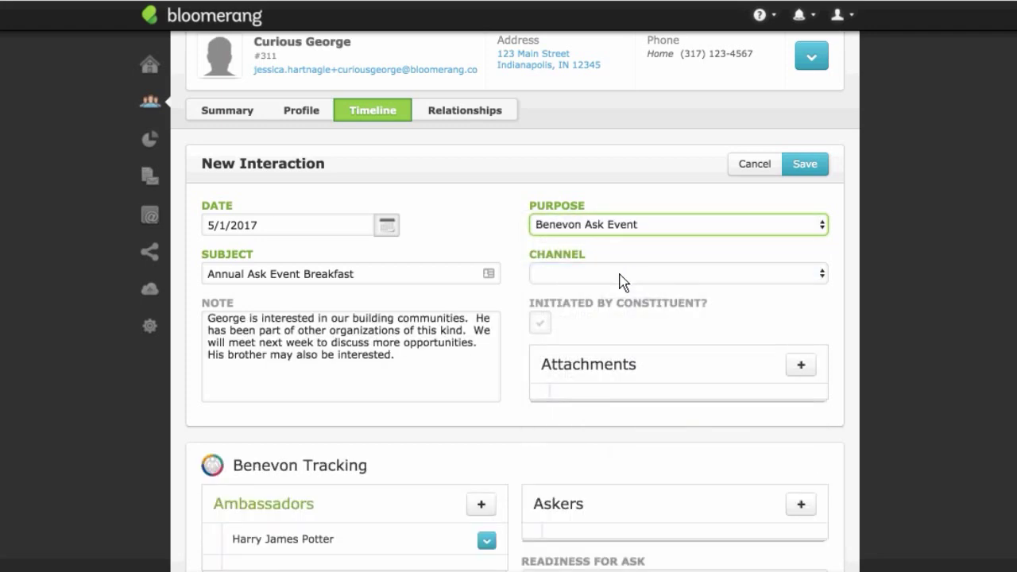
pyautogui.click(622, 282)
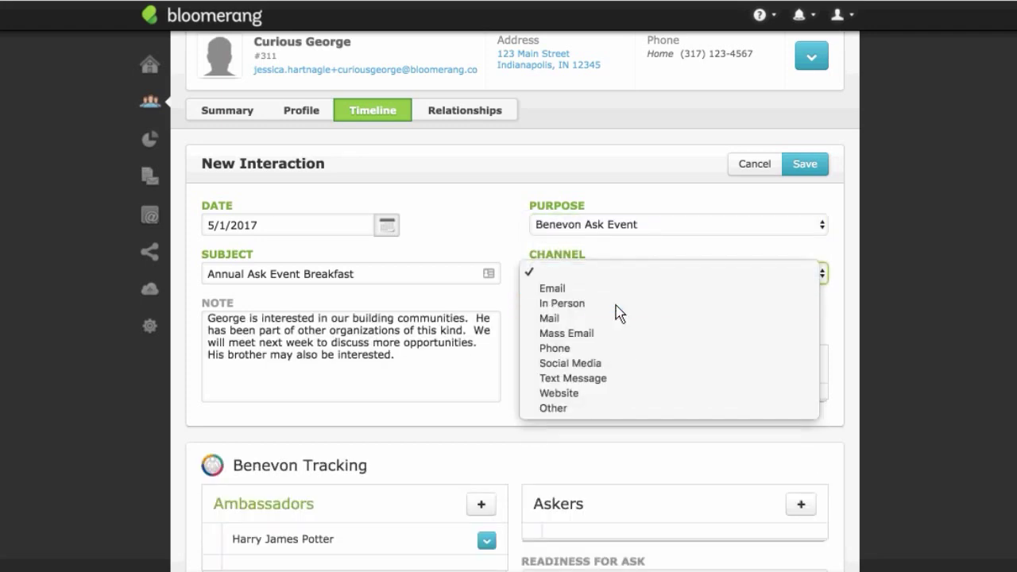
pyautogui.click(617, 311)
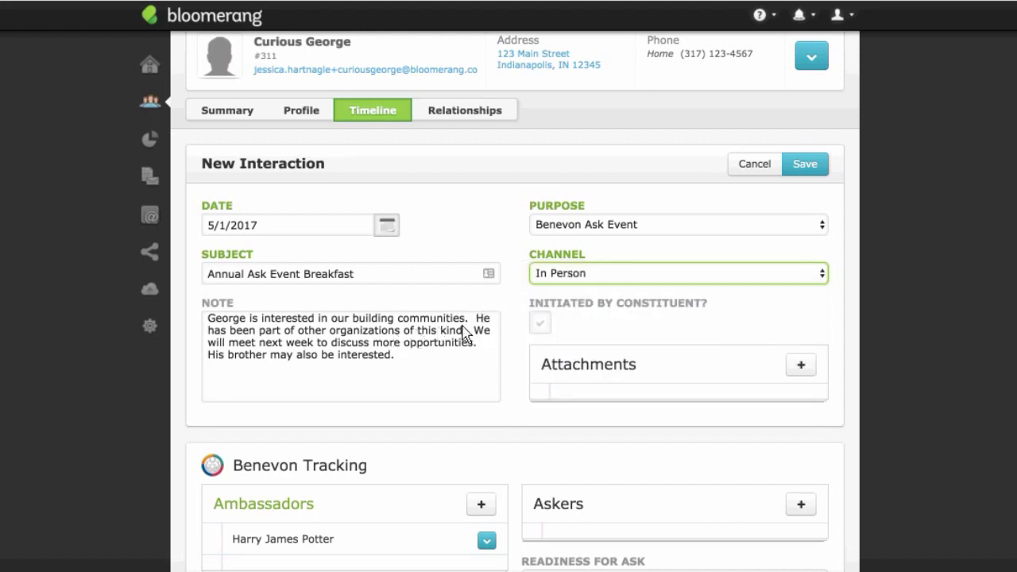
pyautogui.click(360, 316)
# Step: Tick Multiple-Year Giving Society Donor as an additional level of interest
pyautogui.scroll(-1, 374, 321)
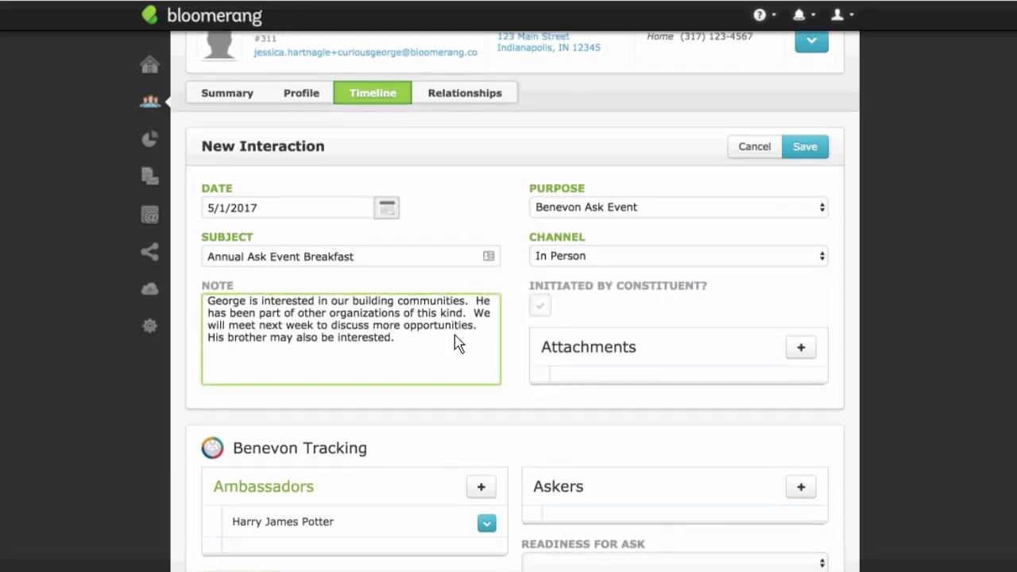
pyautogui.scroll(-2, 483, 329)
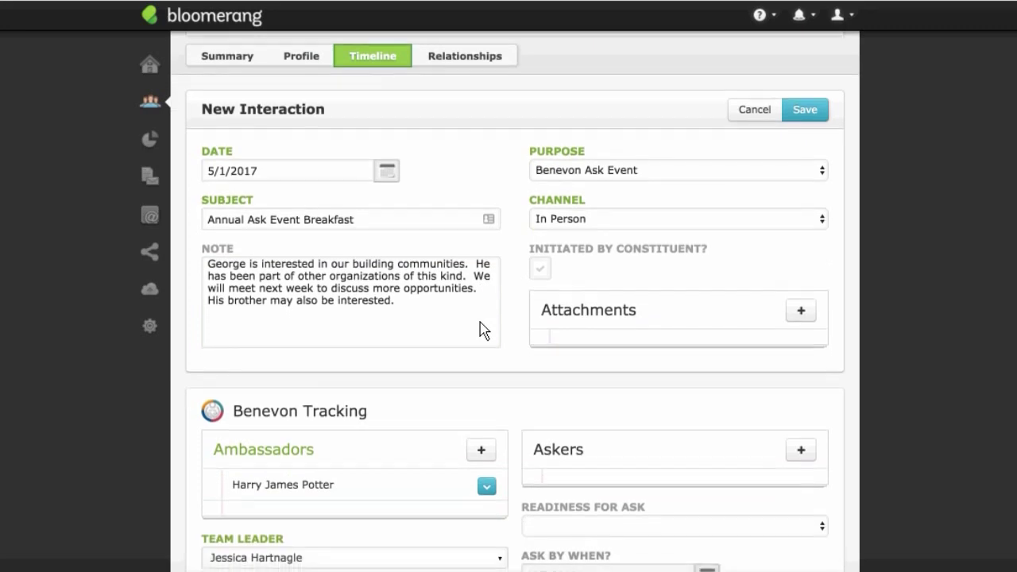
pyautogui.scroll(-15, 525, 267)
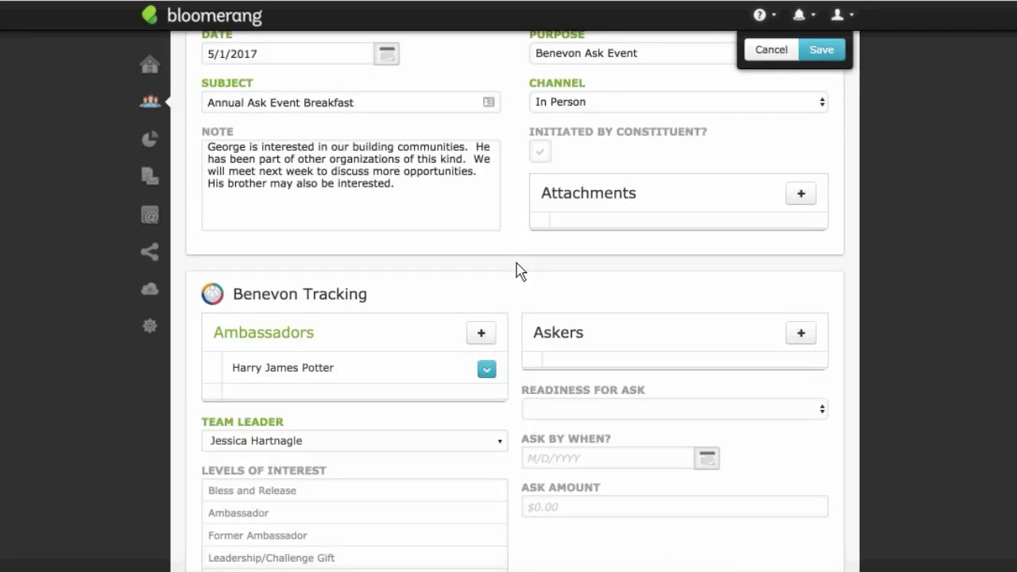
pyautogui.scroll(-7, 514, 271)
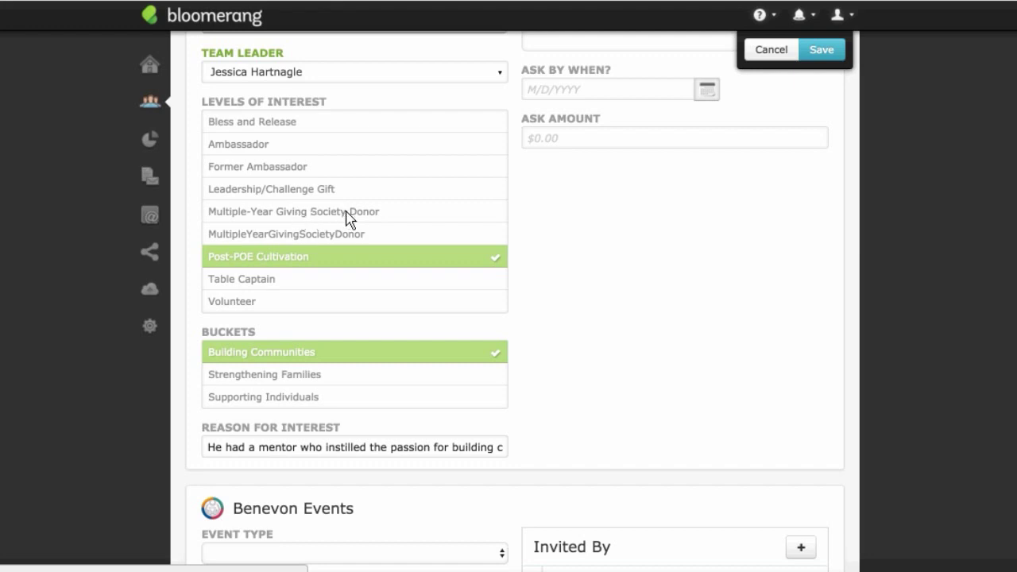
pyautogui.click(347, 218)
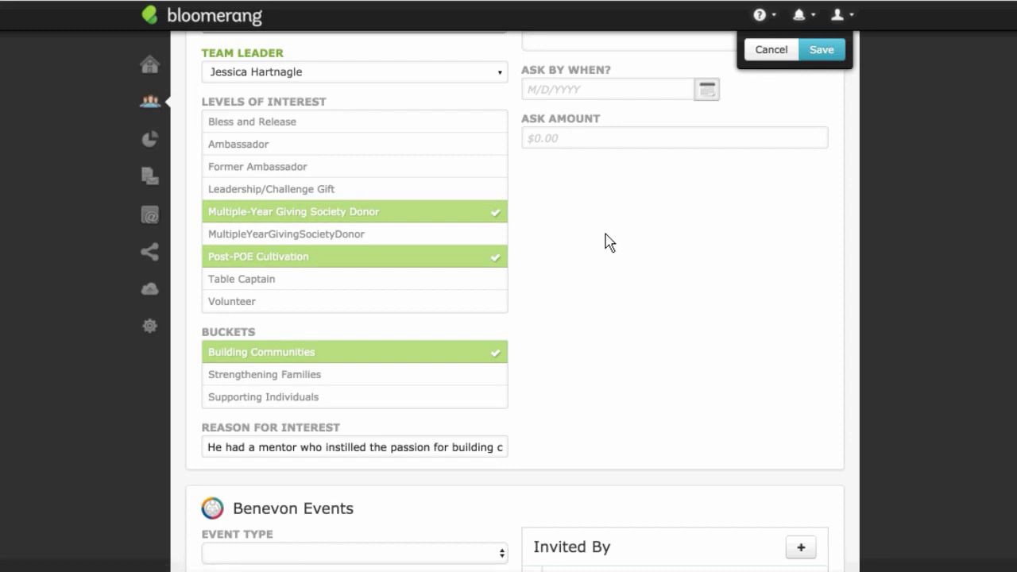
pyautogui.scroll(1, 607, 241)
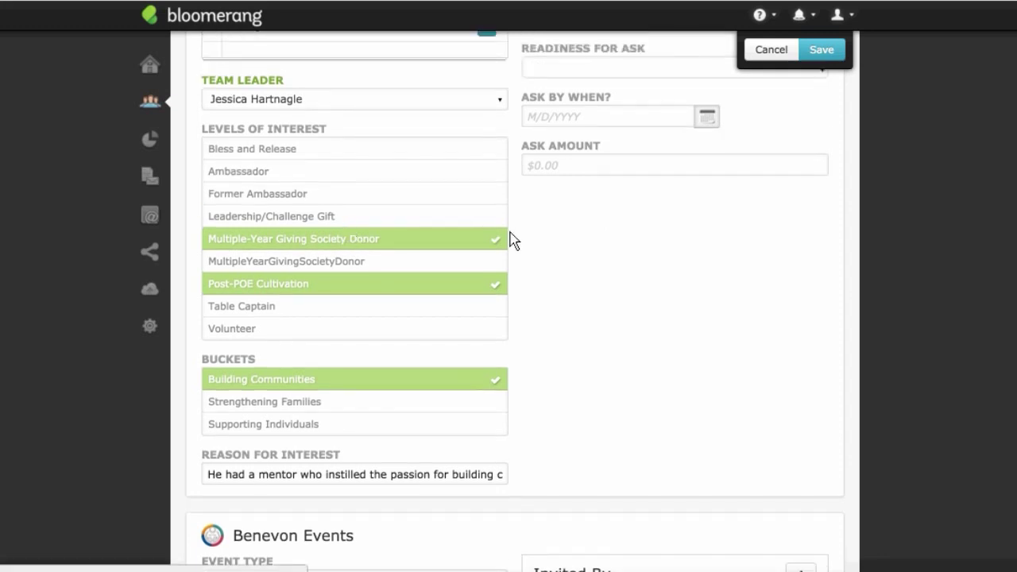
pyautogui.scroll(3, 564, 241)
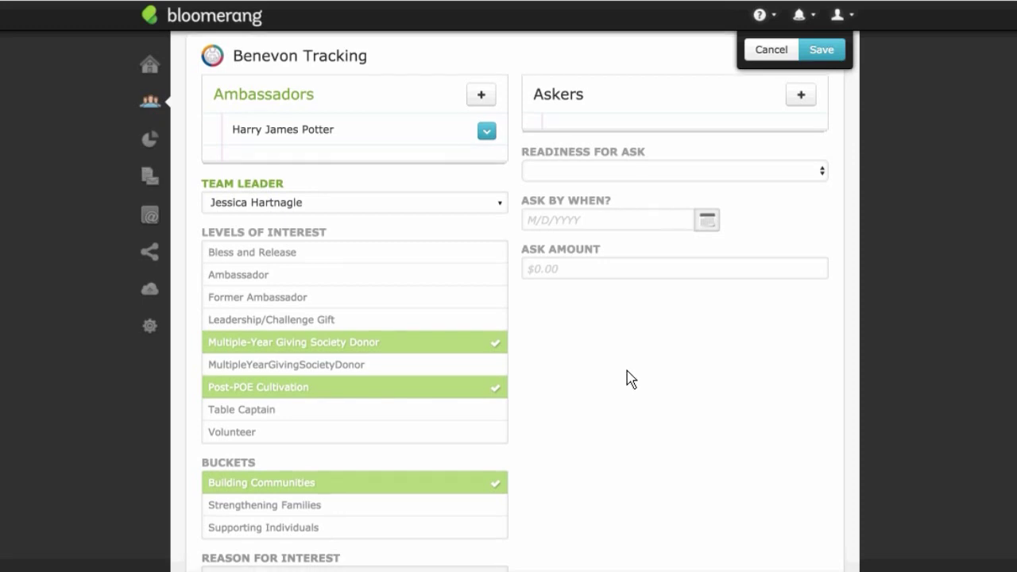
pyautogui.scroll(-5, 629, 376)
pyautogui.scroll(-4, 608, 364)
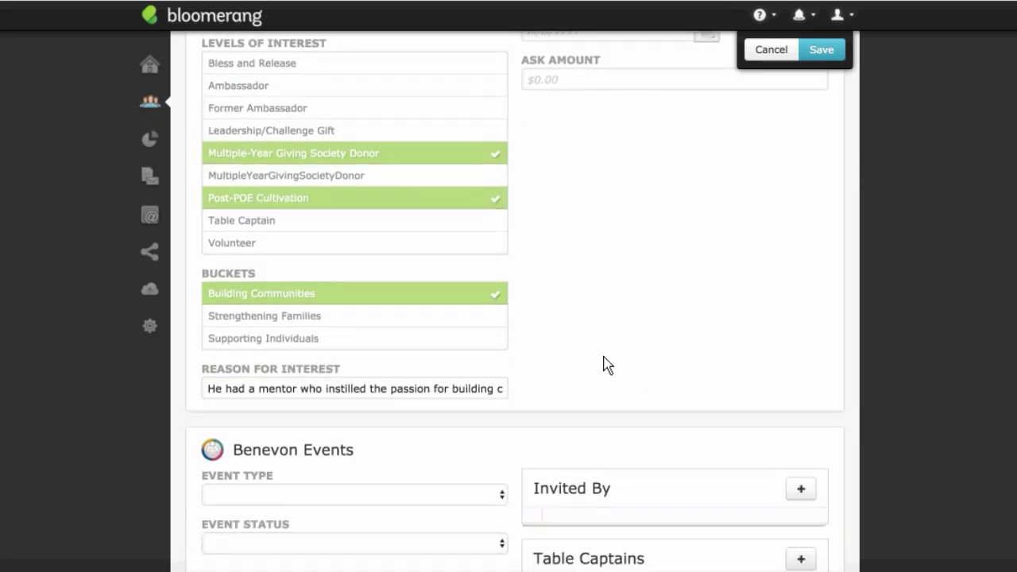
pyautogui.click(488, 356)
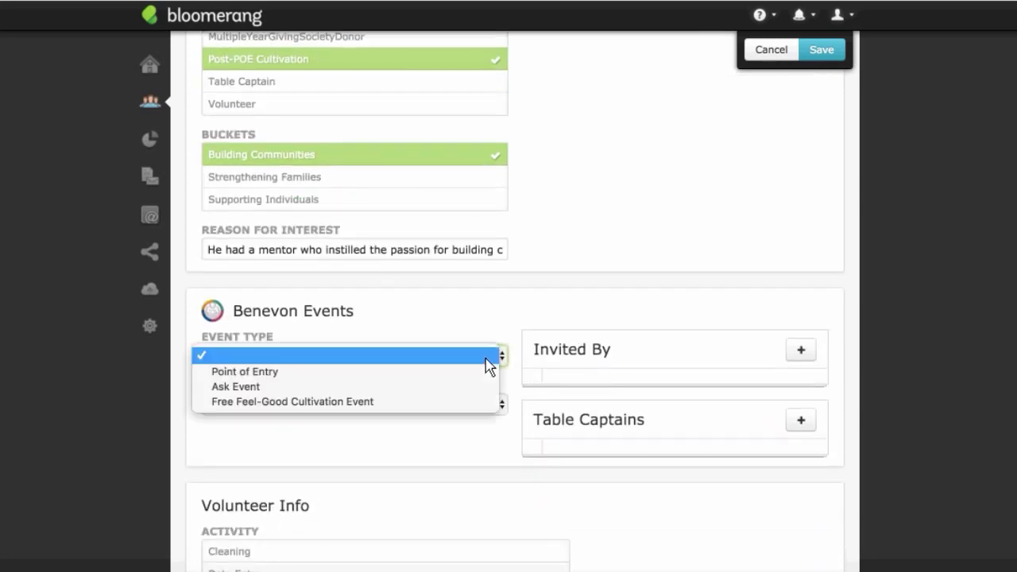
pyautogui.click(477, 397)
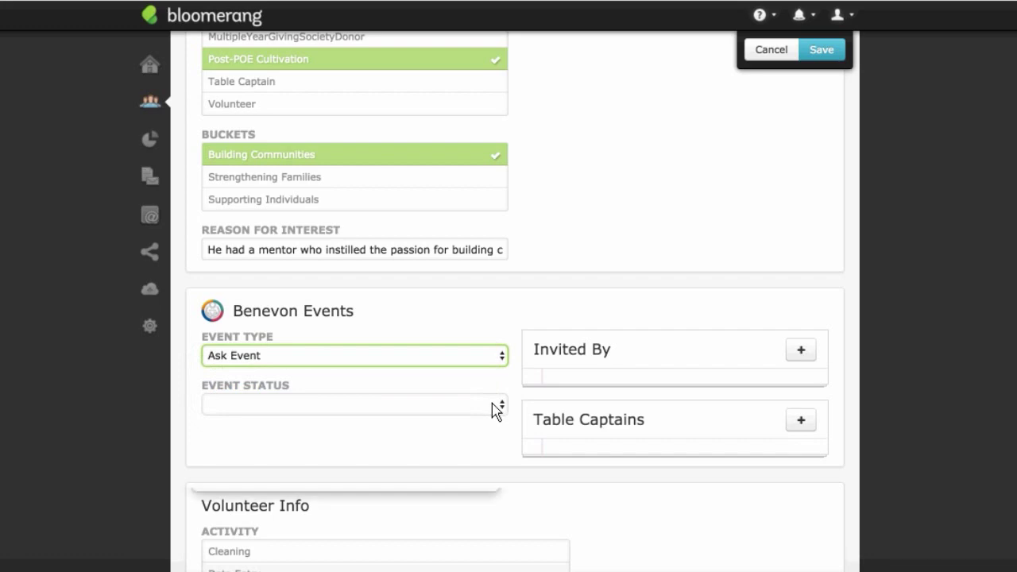
pyautogui.click(492, 402)
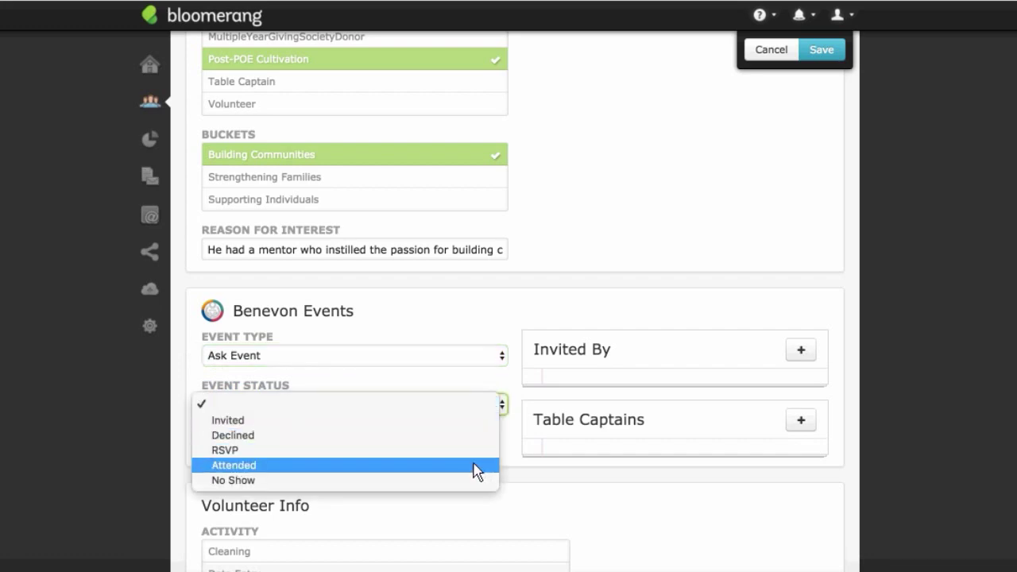
pyautogui.click(288, 466)
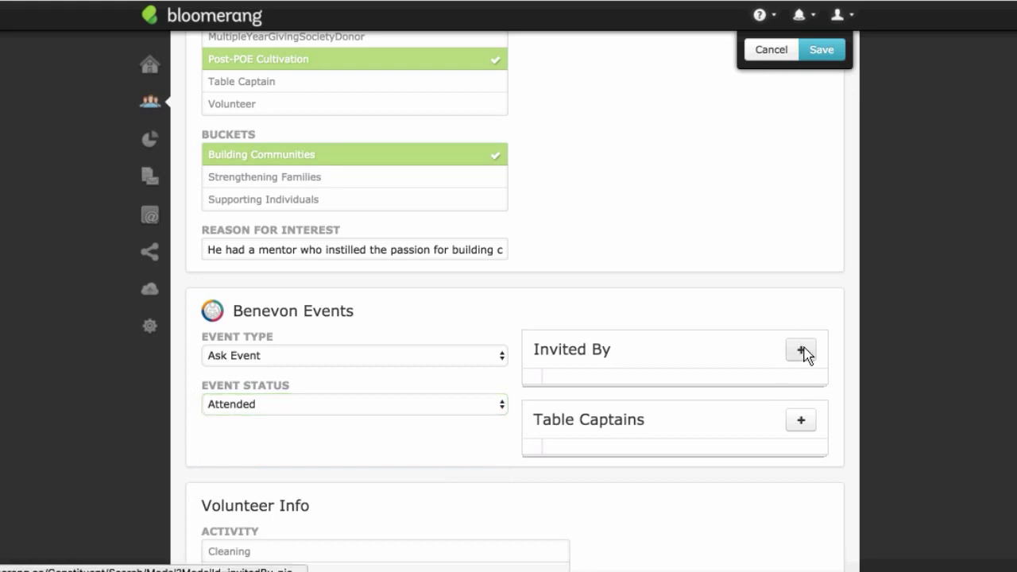
pyautogui.scroll(-3, 671, 346)
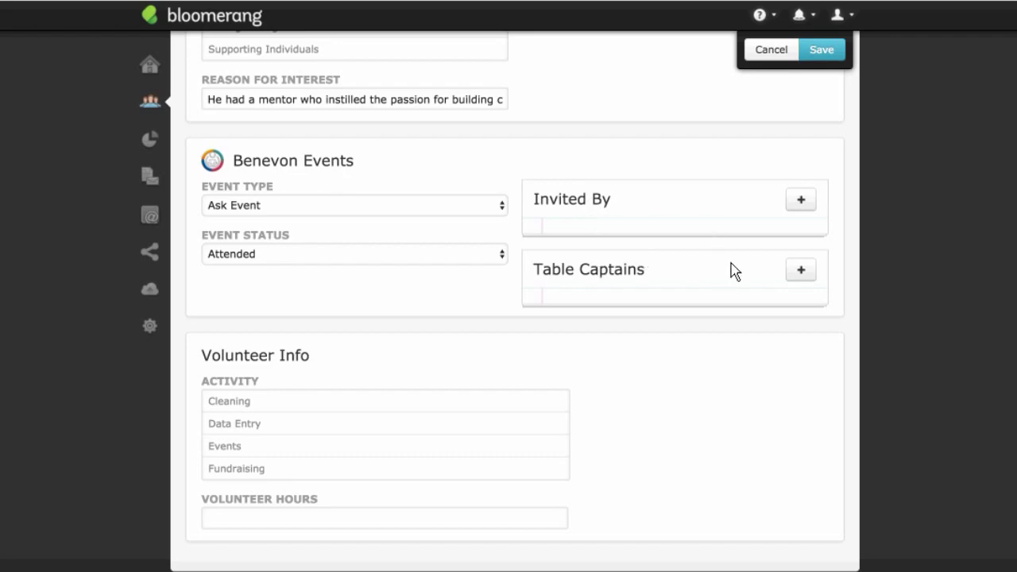
pyautogui.click(802, 274)
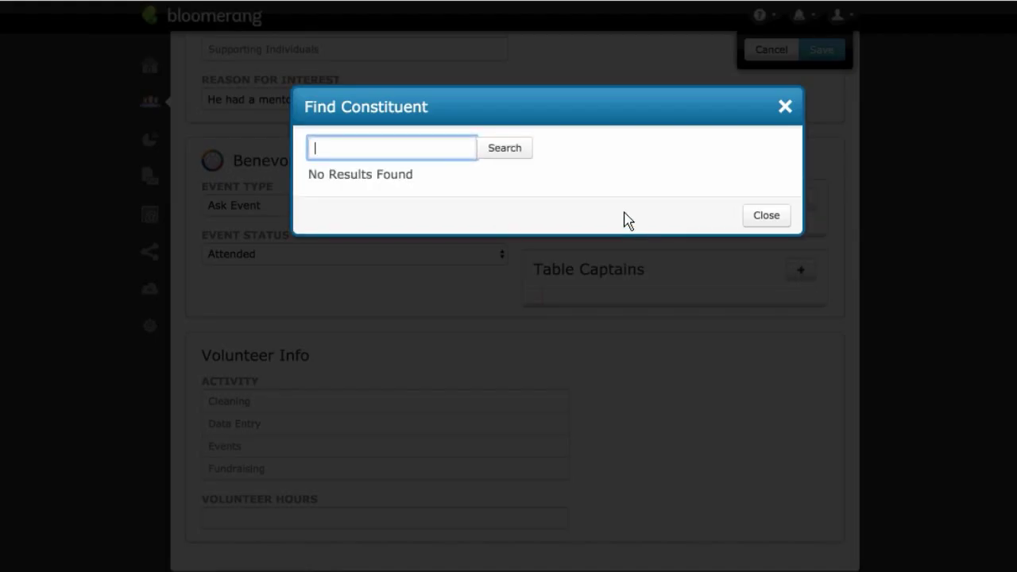
pyautogui.write('Ross')
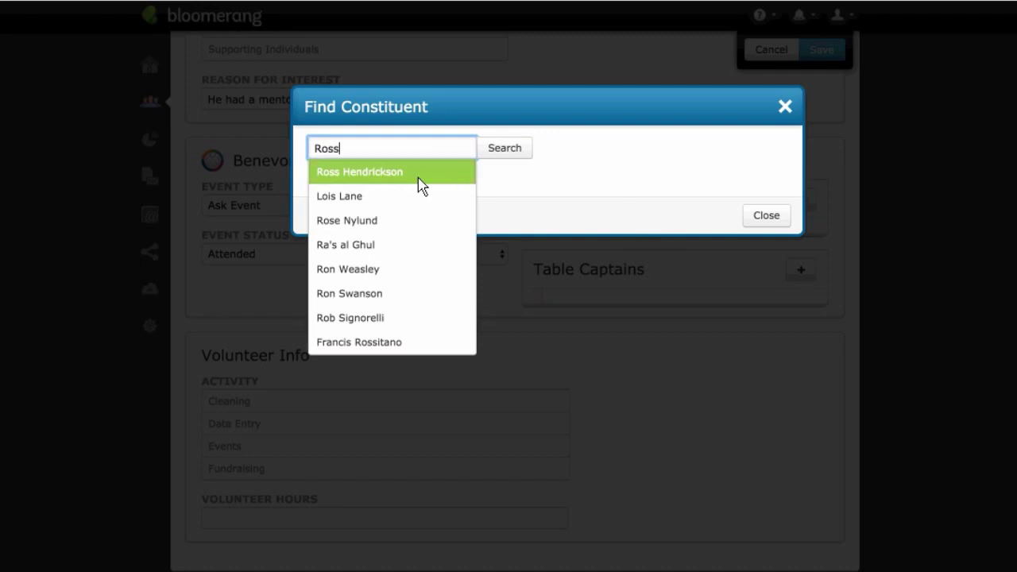
pyautogui.click(421, 186)
pyautogui.click(390, 231)
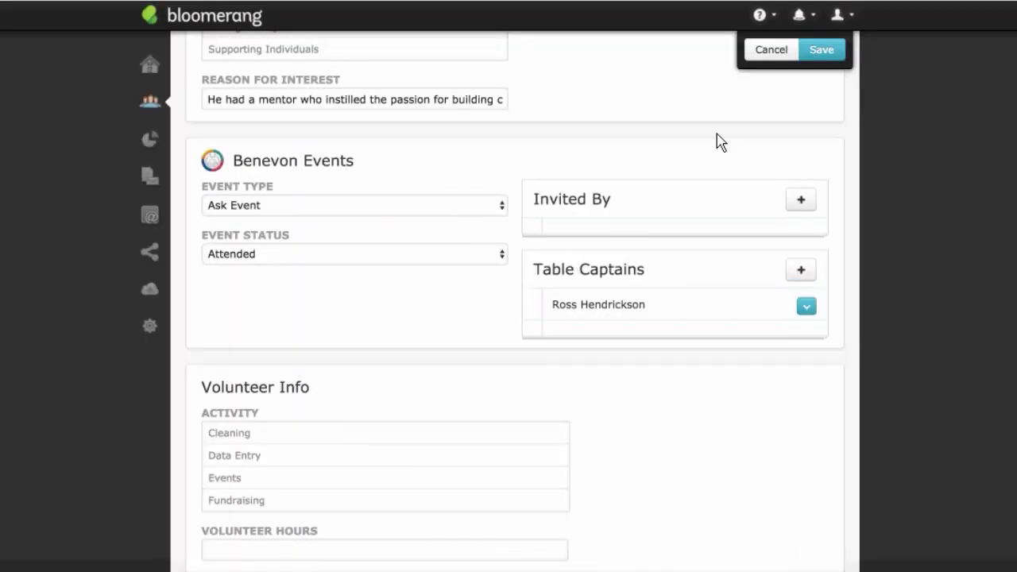
pyautogui.scroll(1, 756, 168)
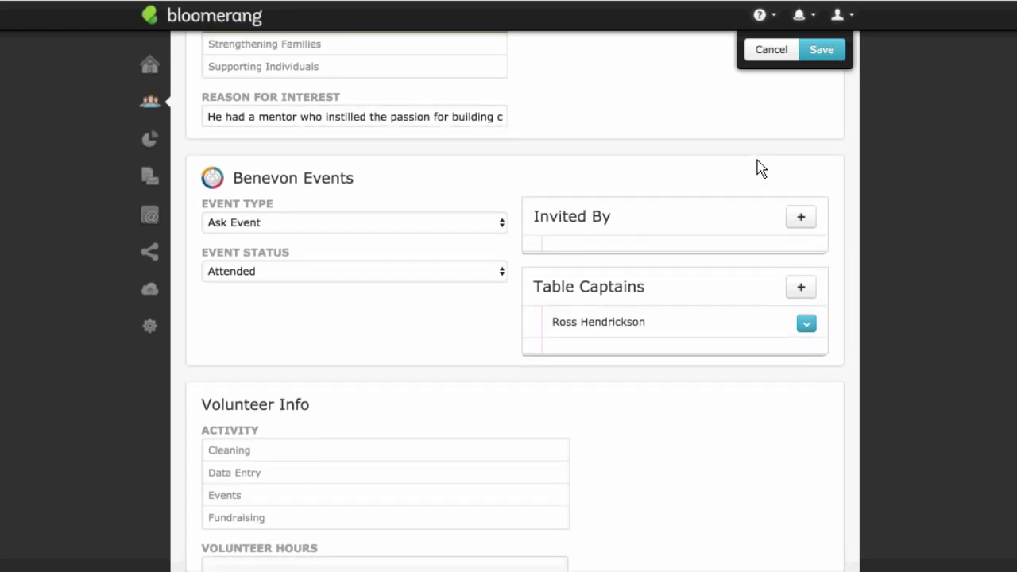
pyautogui.scroll(1, 755, 164)
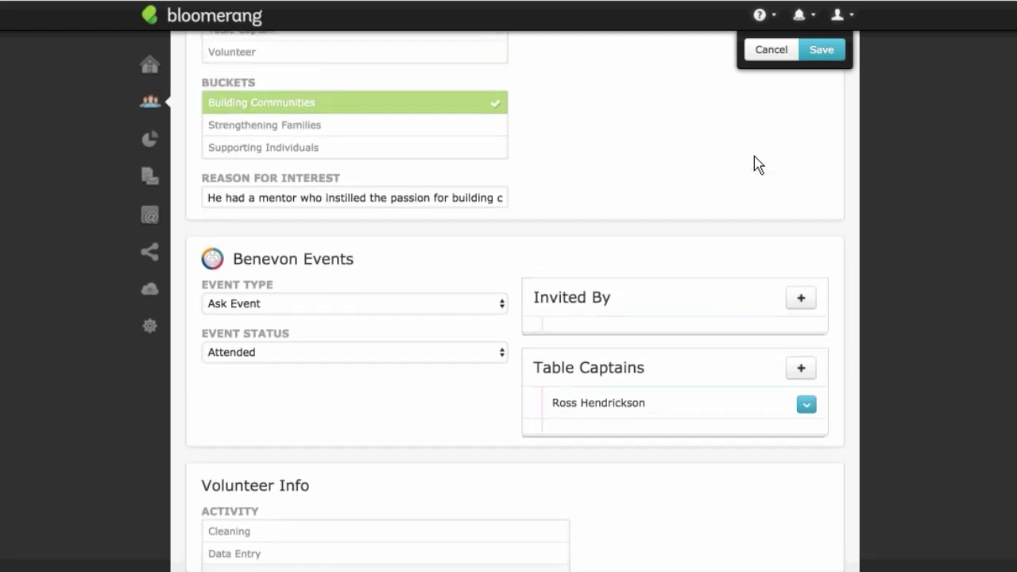
pyautogui.scroll(3, 754, 164)
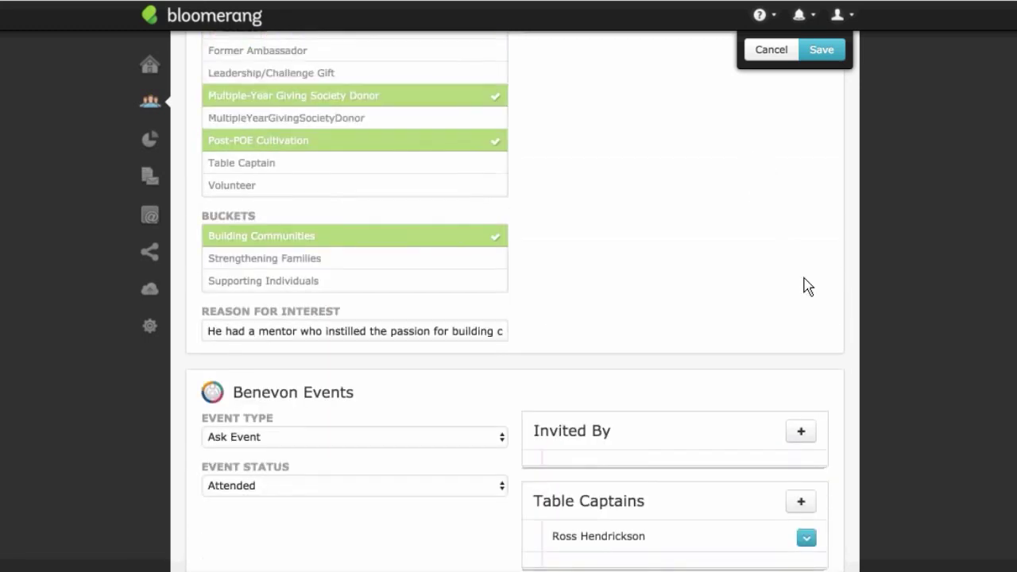
pyautogui.scroll(5, 802, 300)
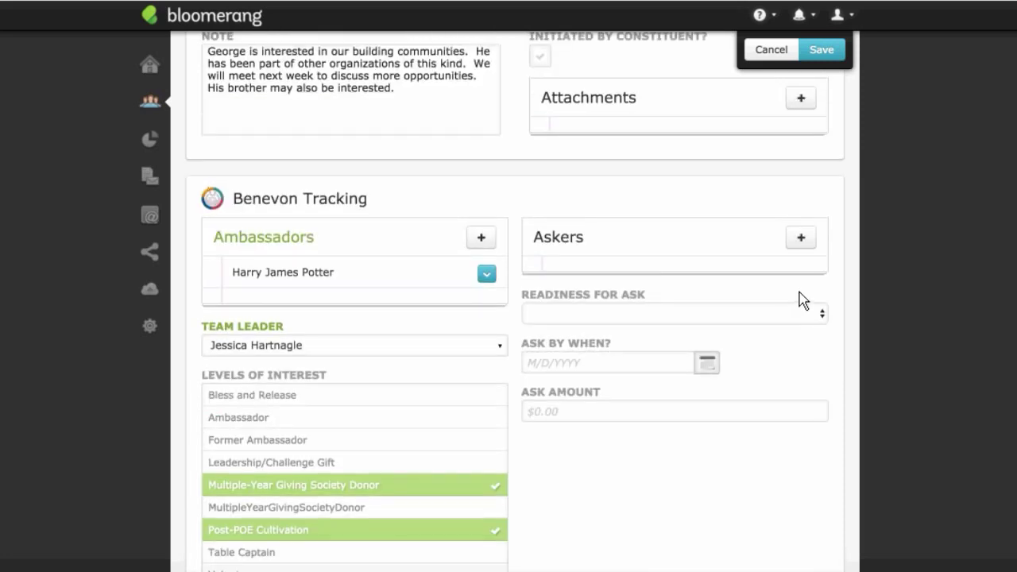
pyautogui.scroll(1, 804, 295)
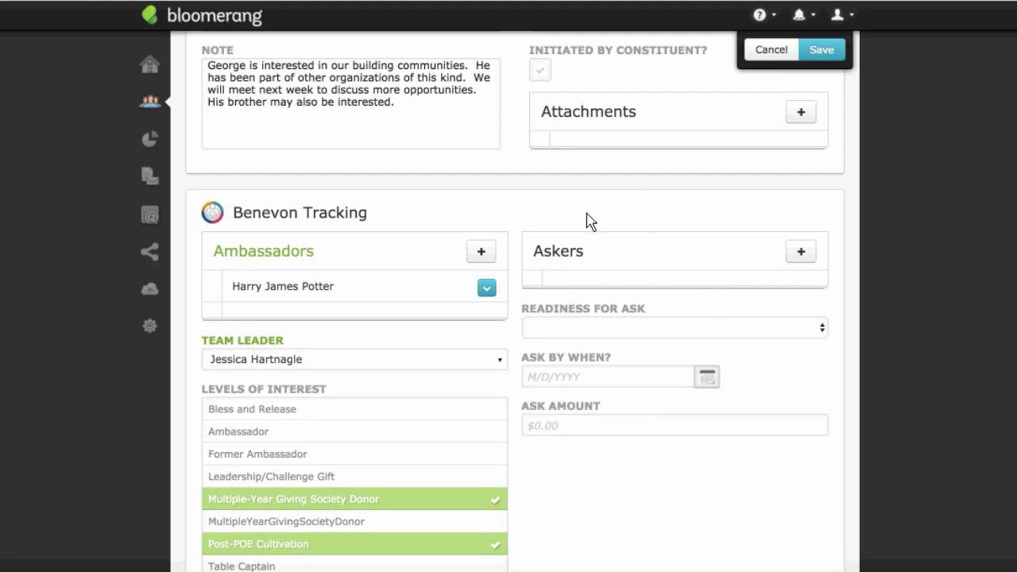
pyautogui.scroll(1, 662, 257)
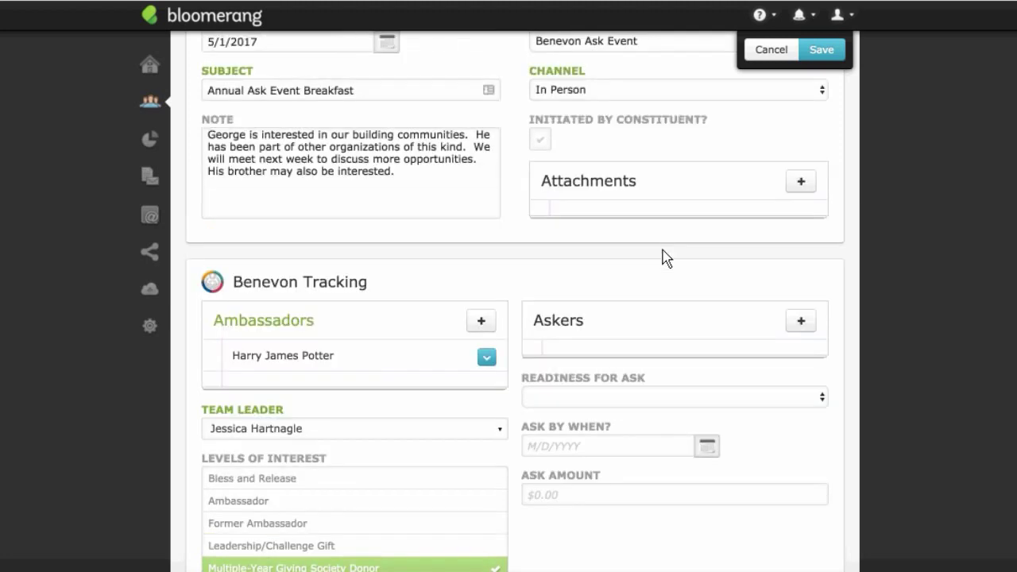
pyautogui.scroll(1, 662, 257)
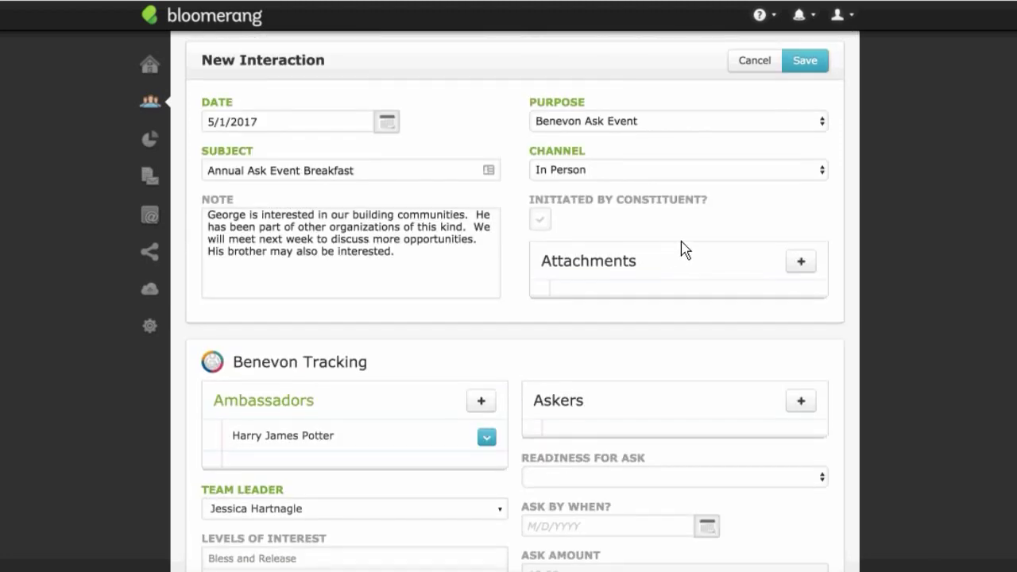
pyautogui.scroll(1, 689, 248)
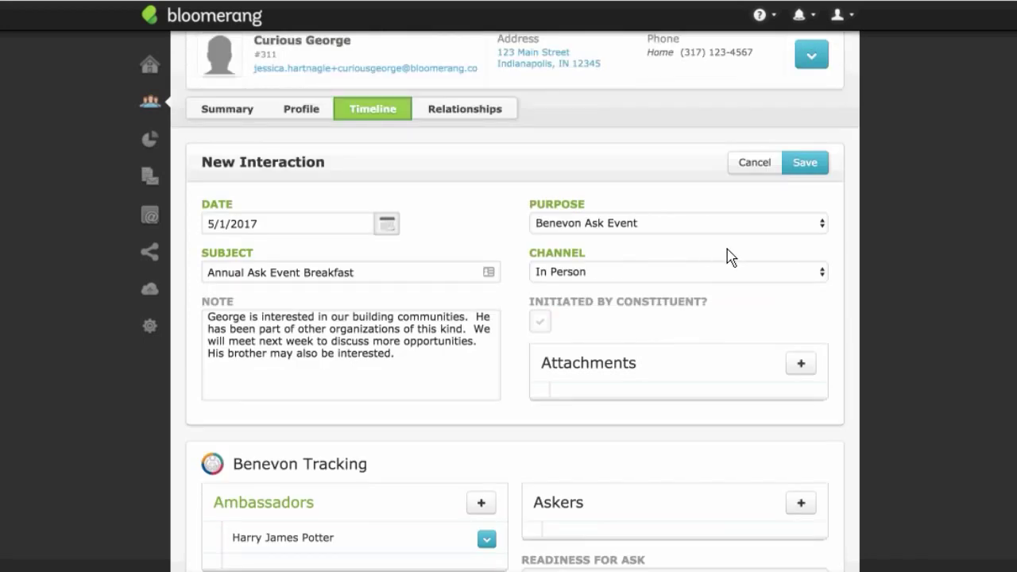
# Step: Save the Ask Event interaction and start a $5,000 pledge to the Building Fund
pyautogui.click(818, 168)
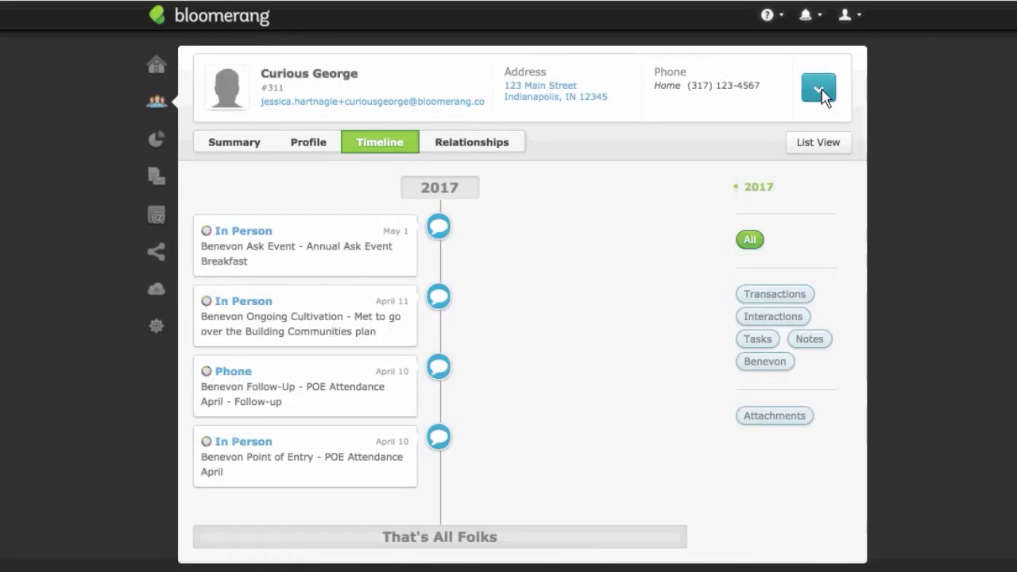
pyautogui.click(819, 87)
pyautogui.click(823, 175)
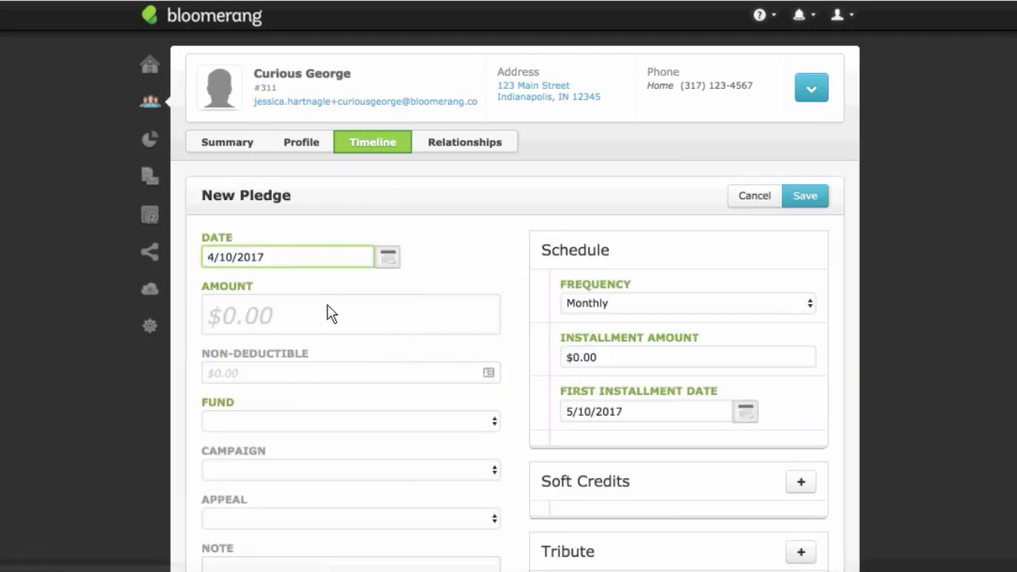
pyautogui.click(329, 323)
pyautogui.write('5000')
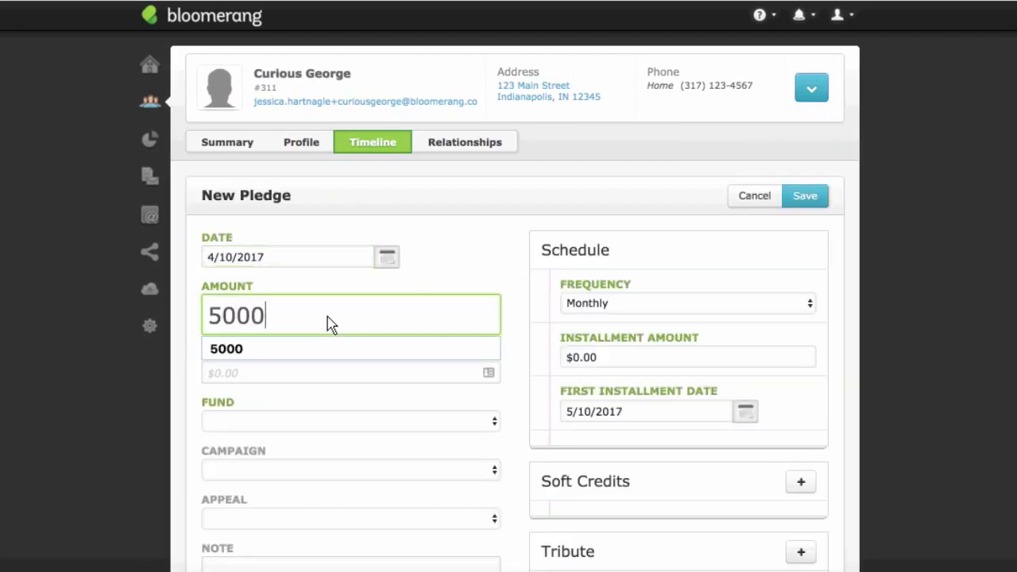
pyautogui.press('Tab')
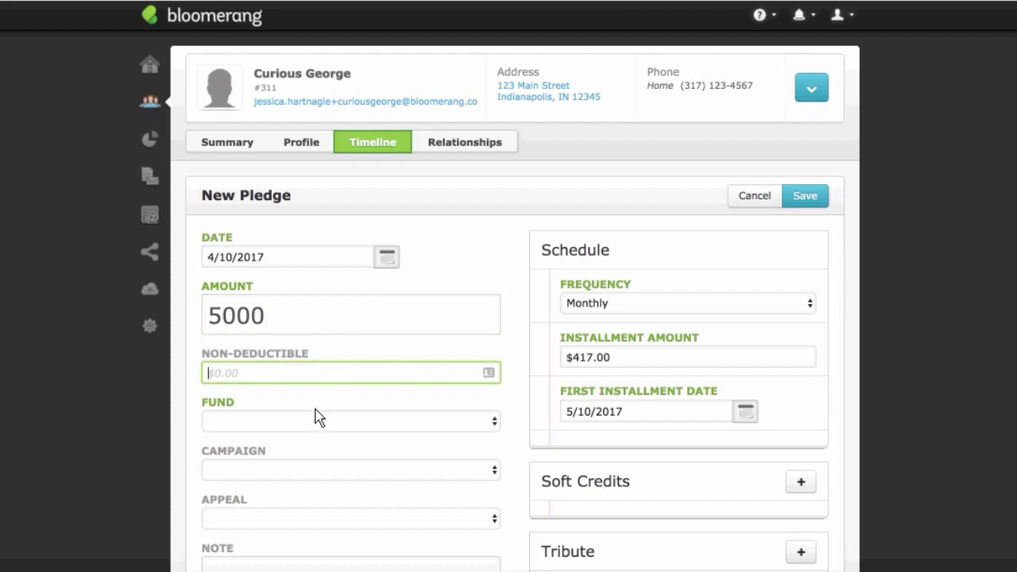
pyautogui.click(317, 419)
pyautogui.click(344, 433)
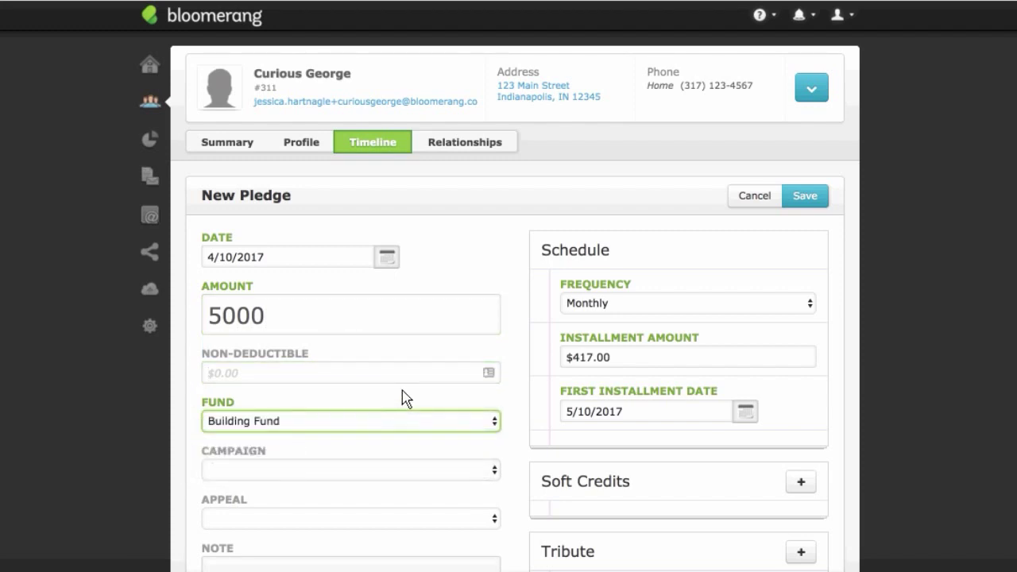
# Step: Set yearly installments of $1000 and save the pledge
pyautogui.scroll(-2, 477, 401)
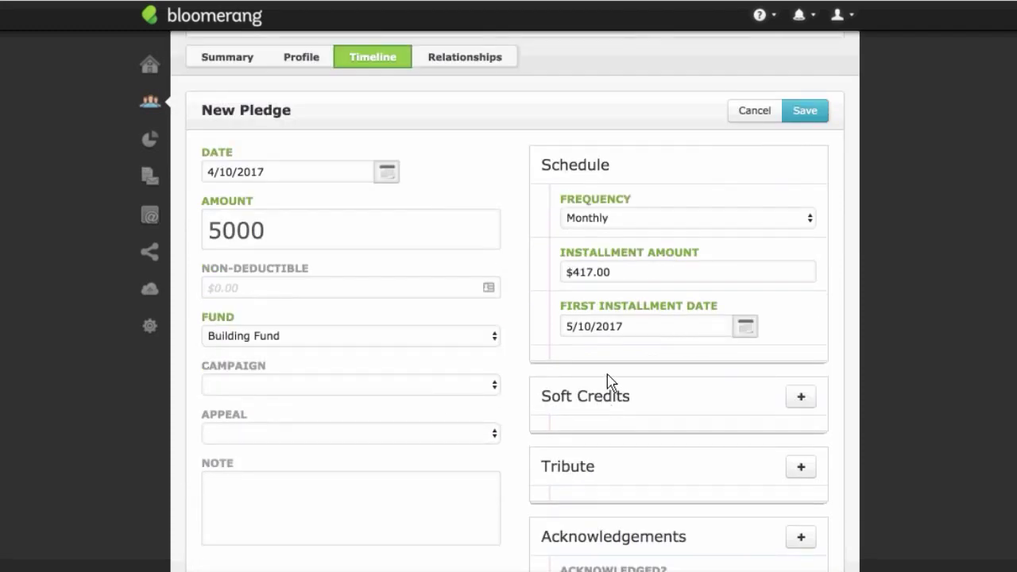
pyautogui.click(628, 226)
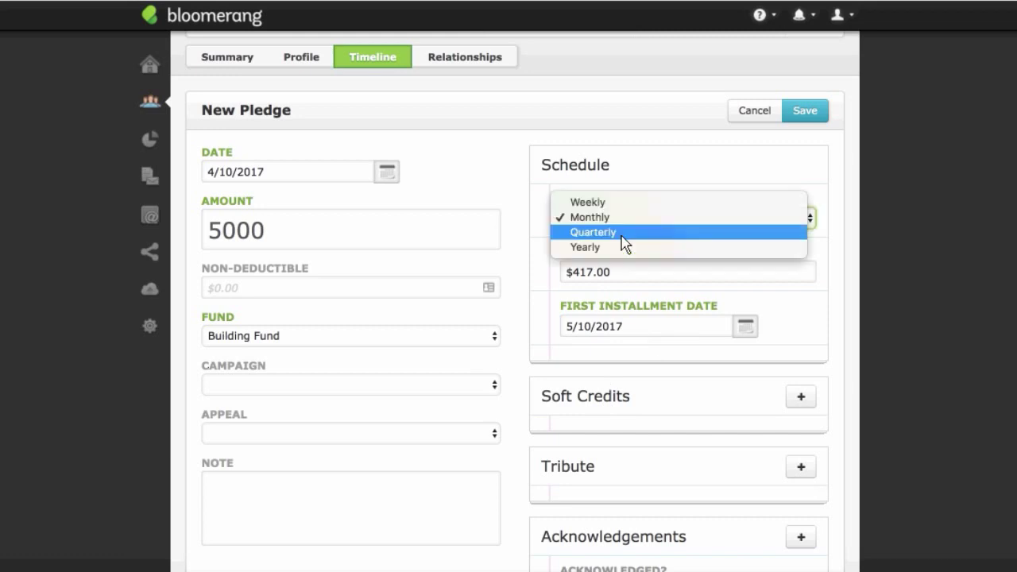
pyautogui.click(626, 256)
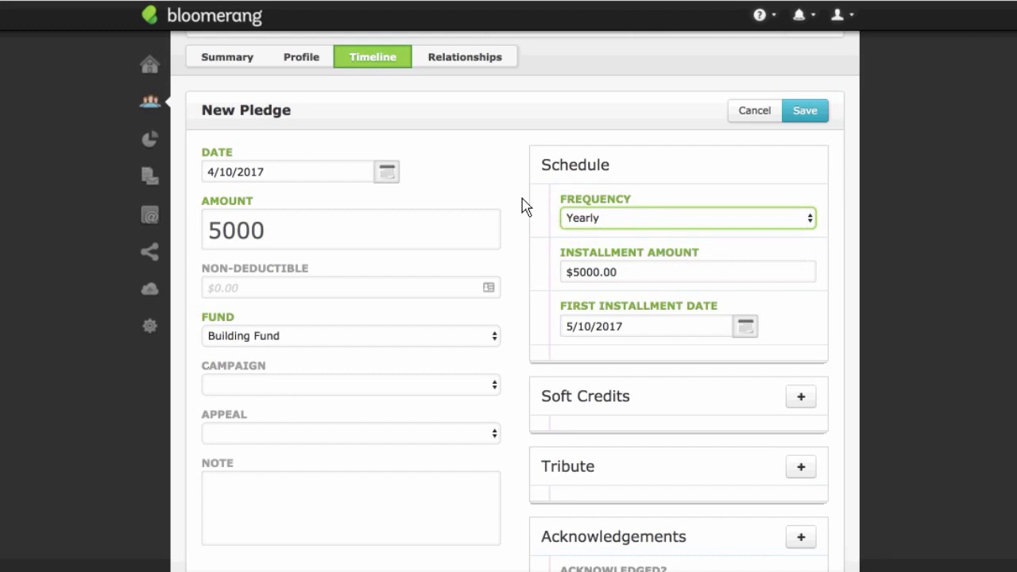
pyautogui.moveTo(636, 274); pyautogui.dragTo(573, 278)
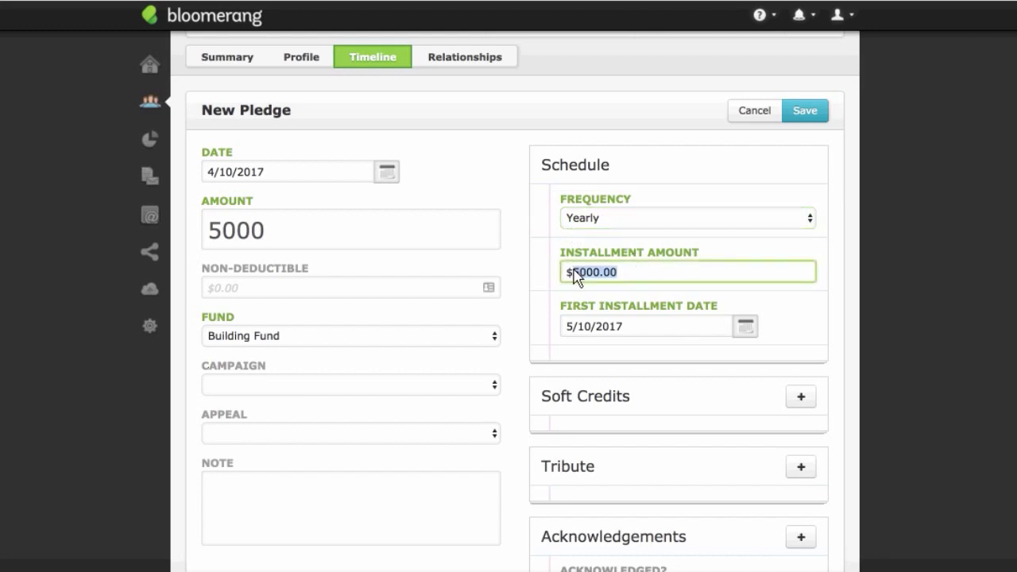
pyautogui.write('1')
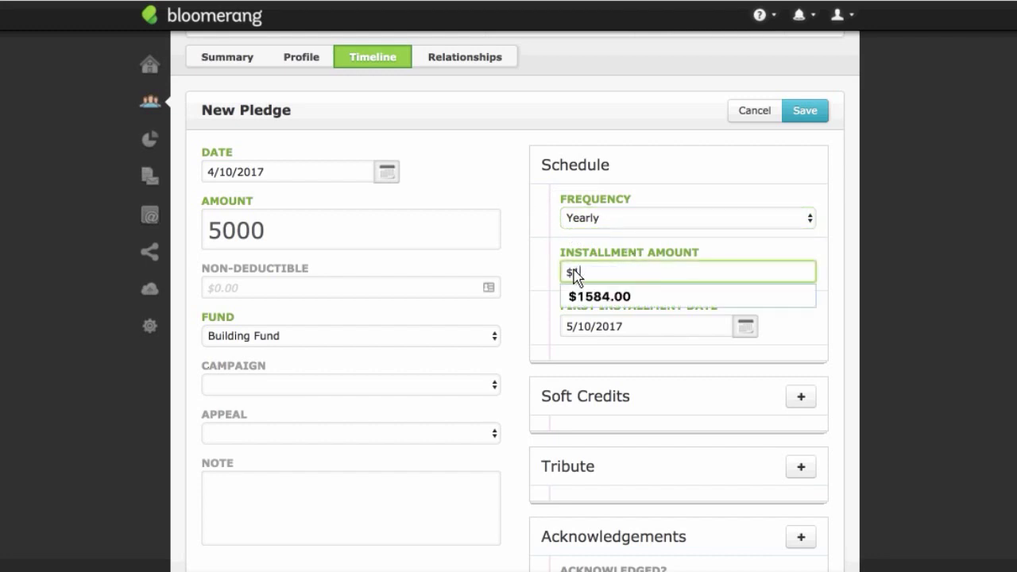
pyautogui.write('000')
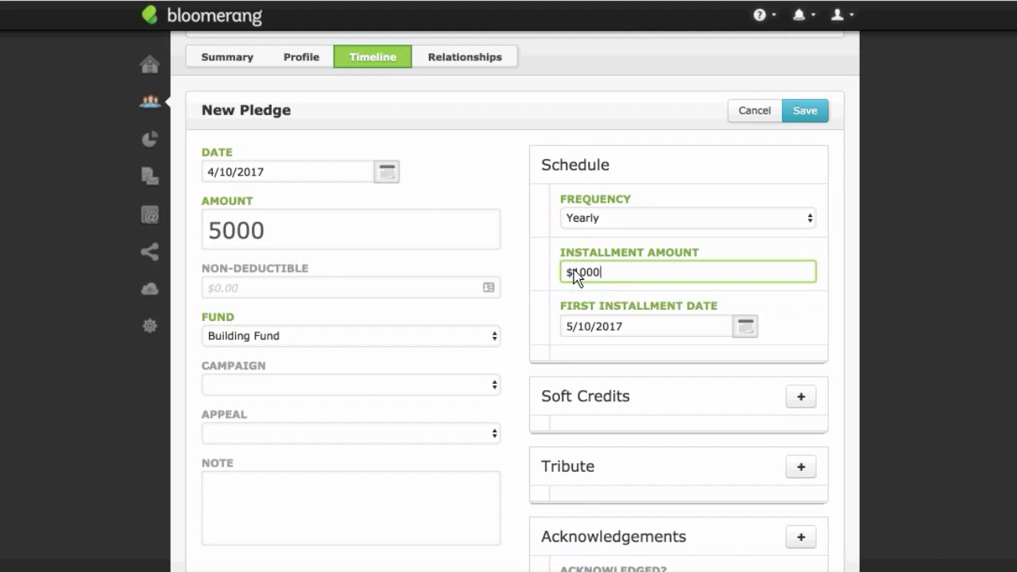
pyautogui.press('Tab')
pyautogui.scroll(-5, 660, 291)
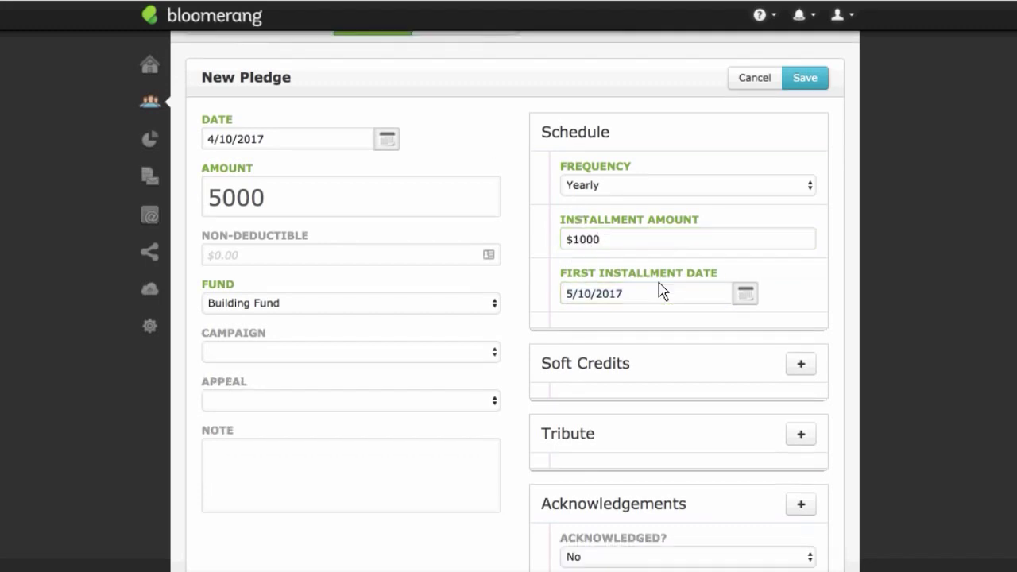
pyautogui.scroll(1, 573, 249)
pyautogui.scroll(5, 575, 250)
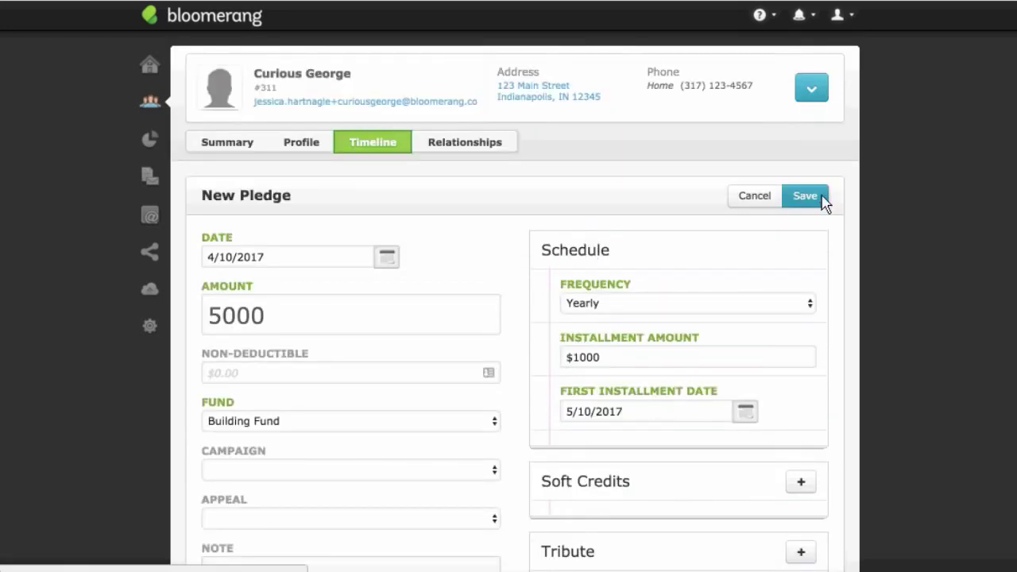
pyautogui.click(804, 195)
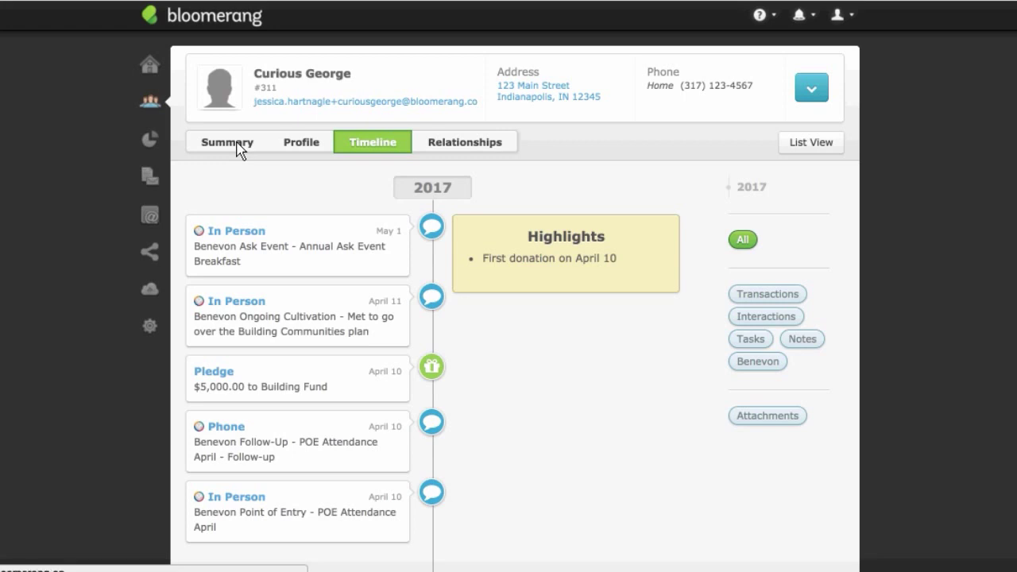
# Step: Review the summary: $5,000.00 lifetime raised, Hot engagement, last Ask Event 5/1/2017
pyautogui.click(243, 148)
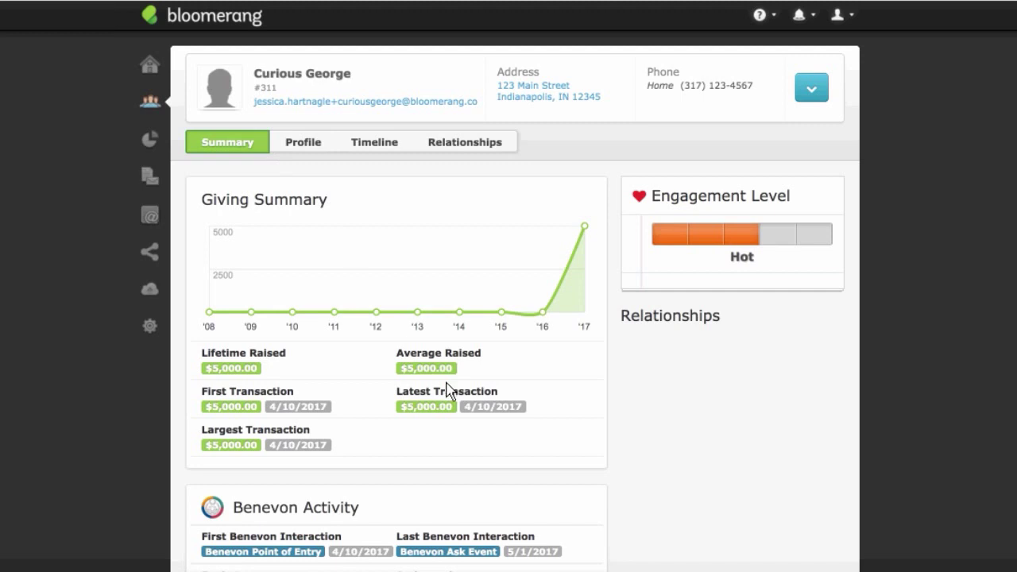
pyautogui.scroll(-1, 465, 459)
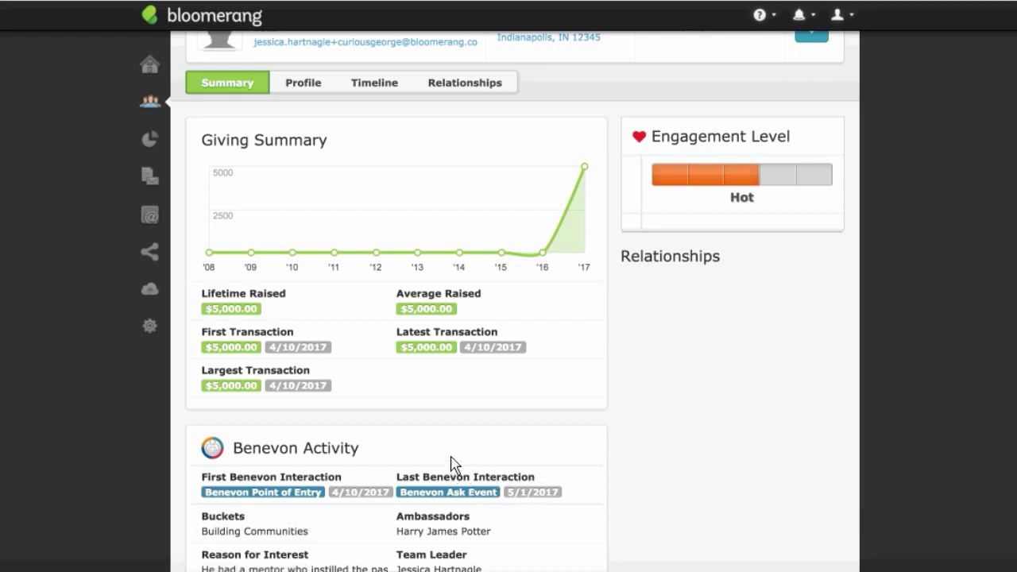
pyautogui.scroll(1, 453, 440)
pyautogui.moveTo(590, 175)
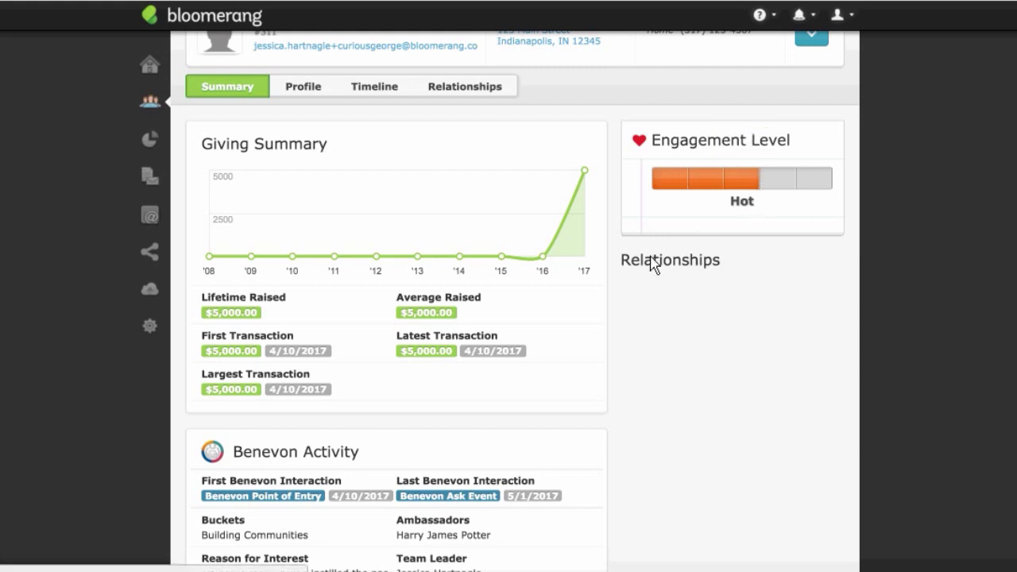
pyautogui.scroll(1, 630, 239)
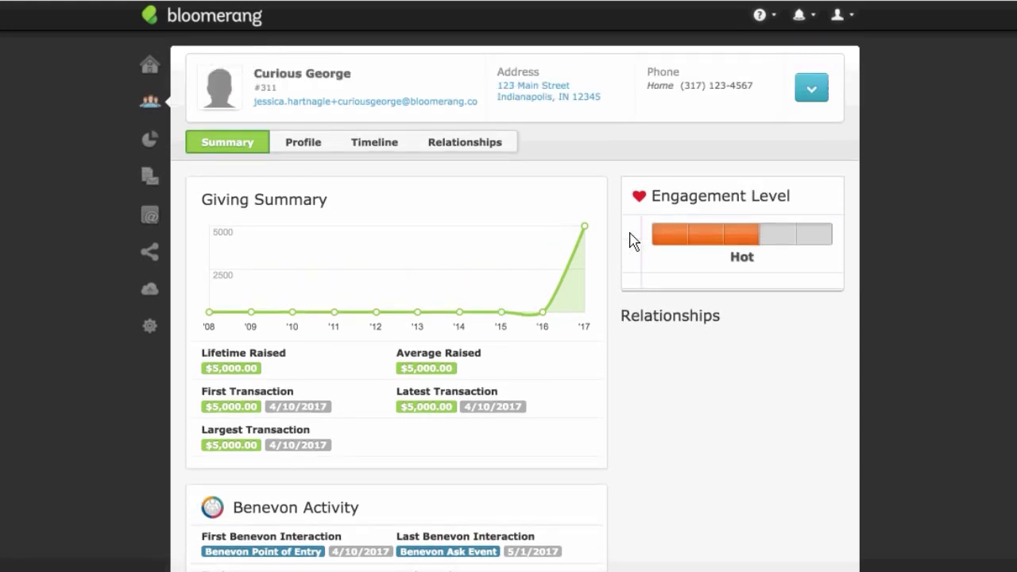
pyautogui.scroll(-2, 652, 266)
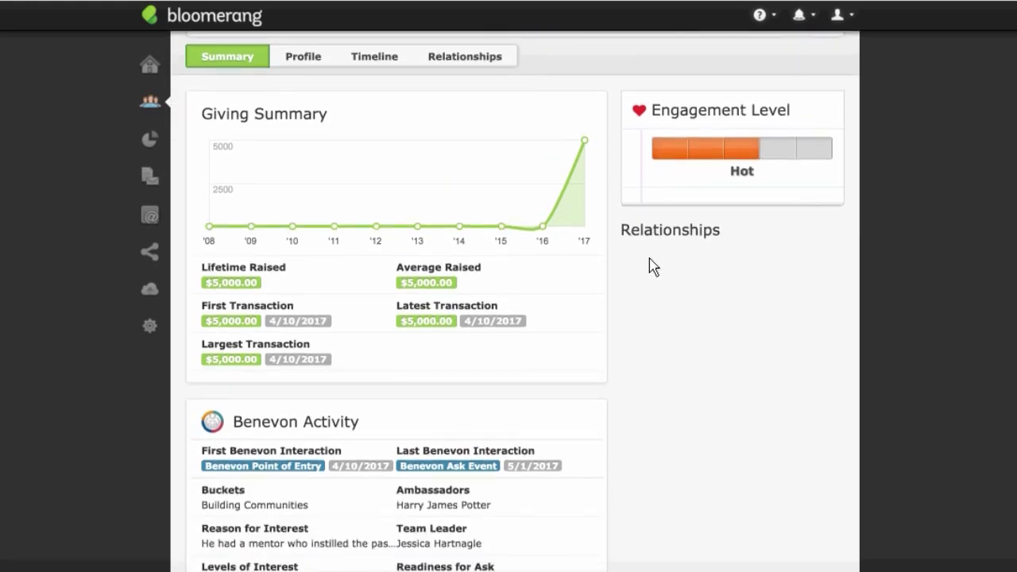
pyautogui.scroll(1, 652, 266)
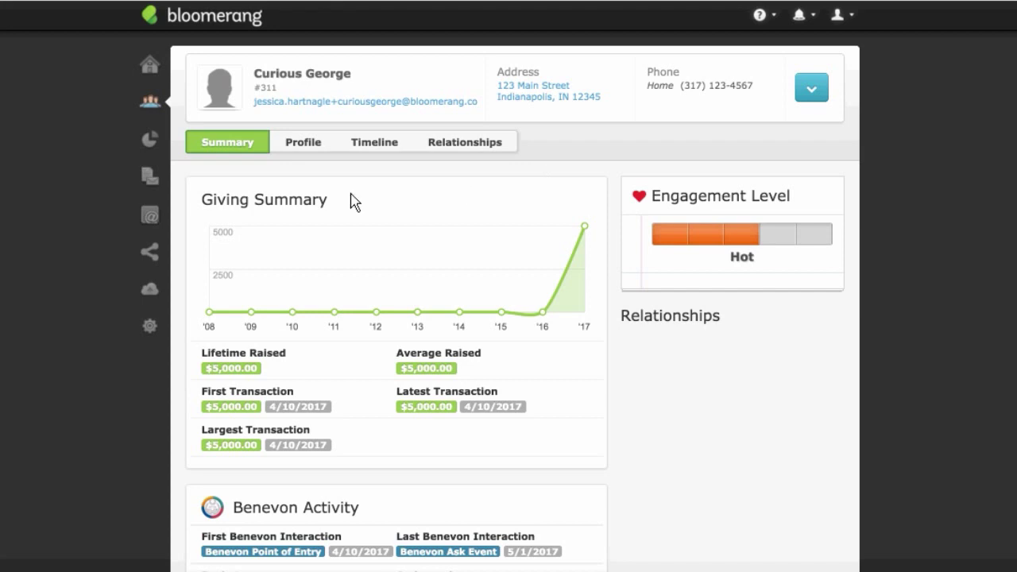
# Step: Open the Free Feel-Good Event Reminder email template from Email Templates
pyautogui.click(150, 219)
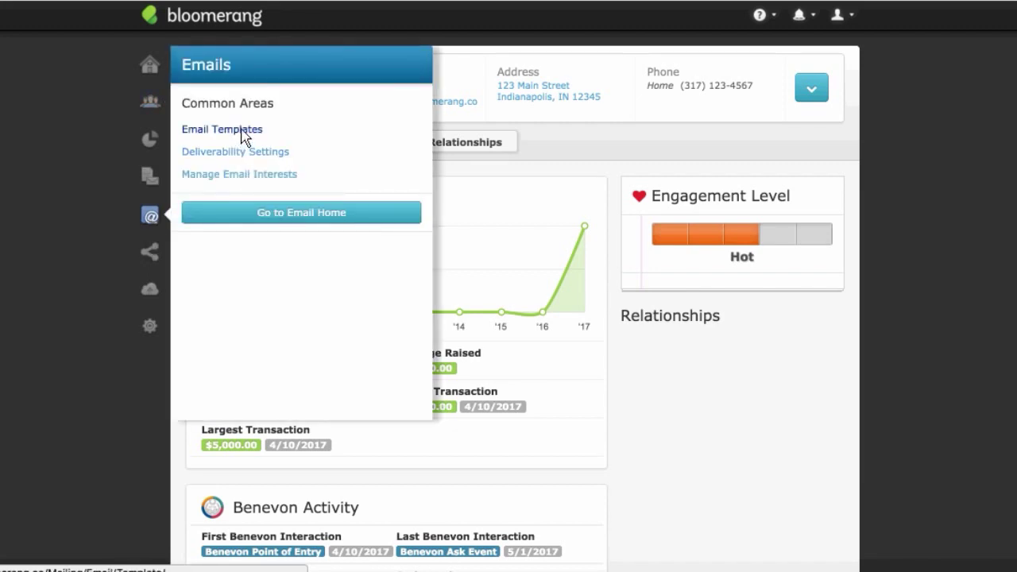
pyautogui.click(244, 132)
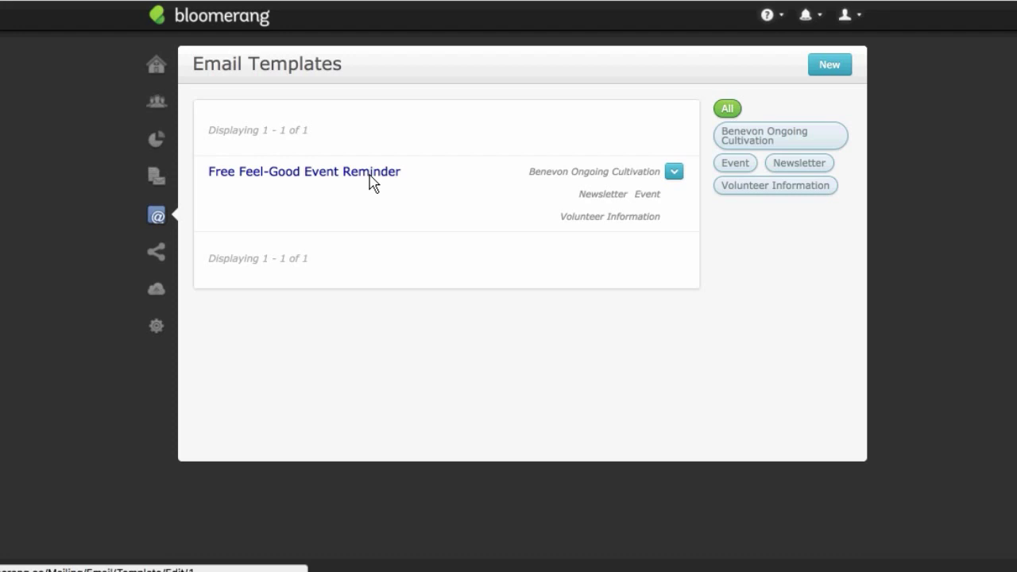
pyautogui.click(389, 176)
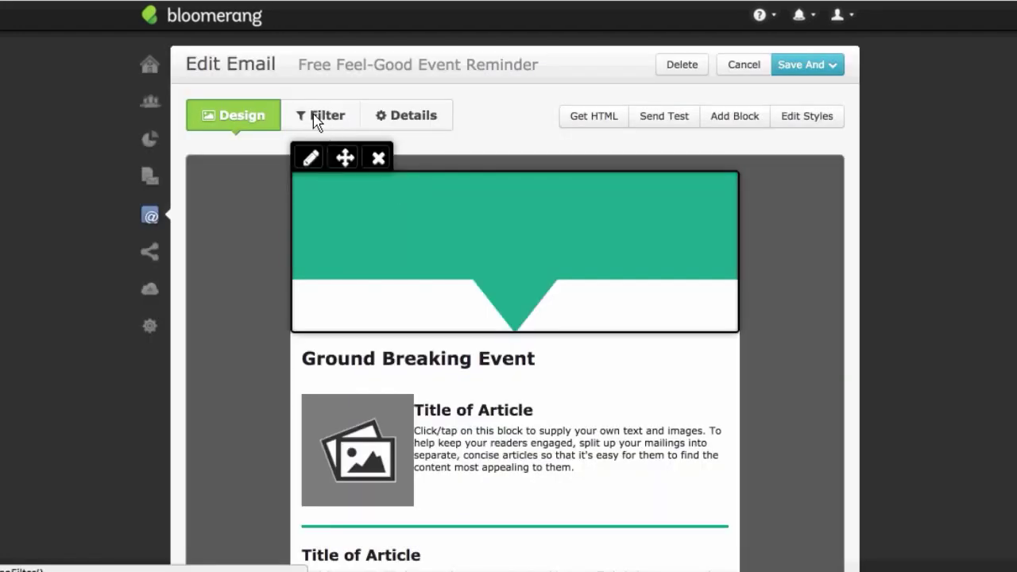
# Step: Add a recipient filter where Buckets is Building Communities
pyautogui.click(317, 120)
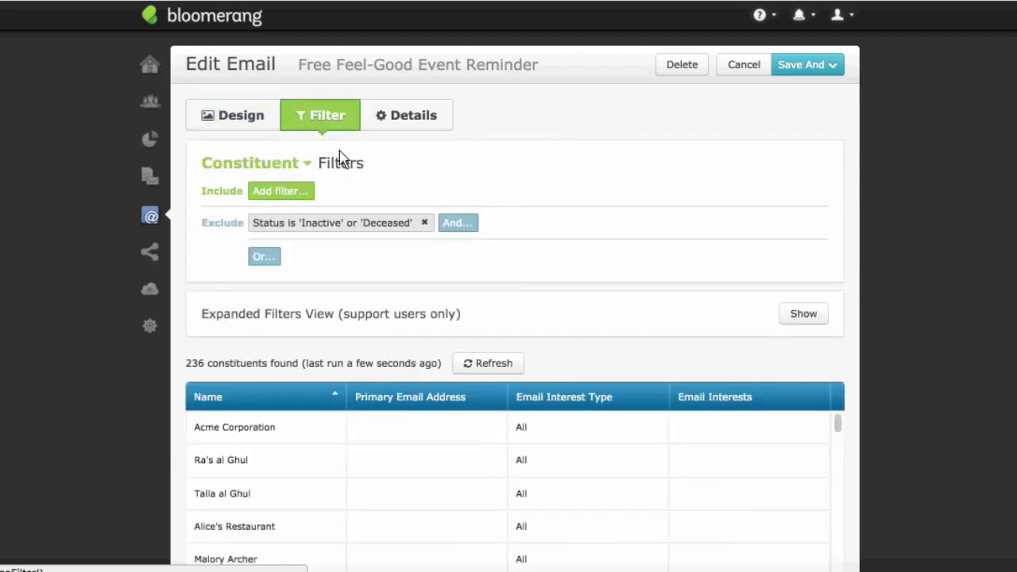
pyautogui.click(299, 197)
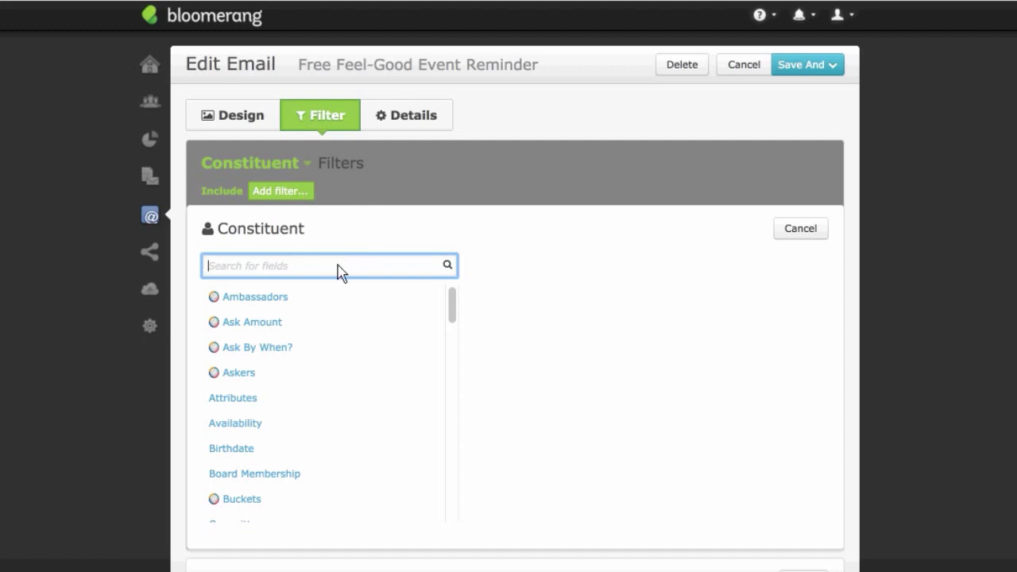
pyautogui.write('Benevon')
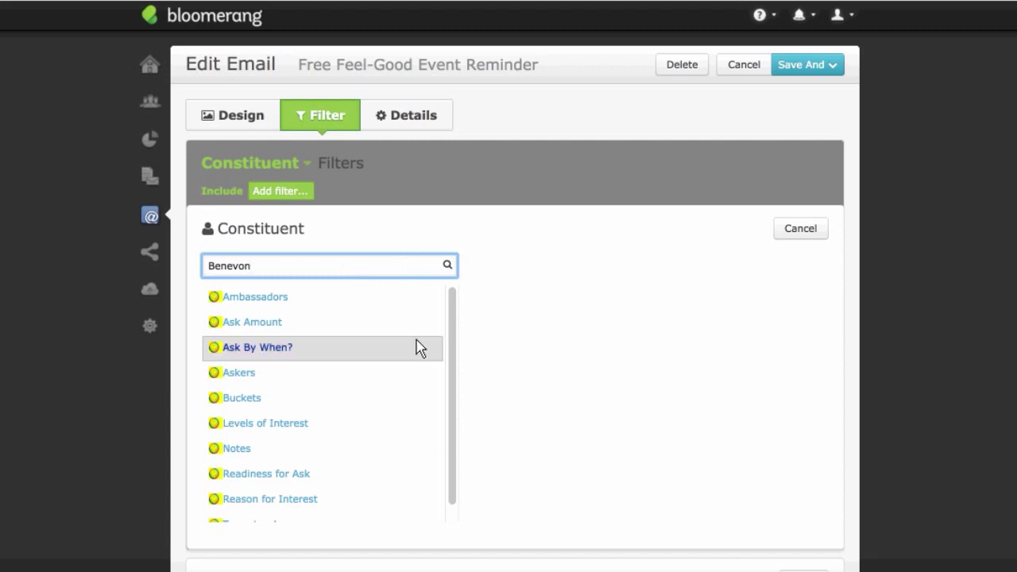
pyautogui.scroll(-1, 455, 322)
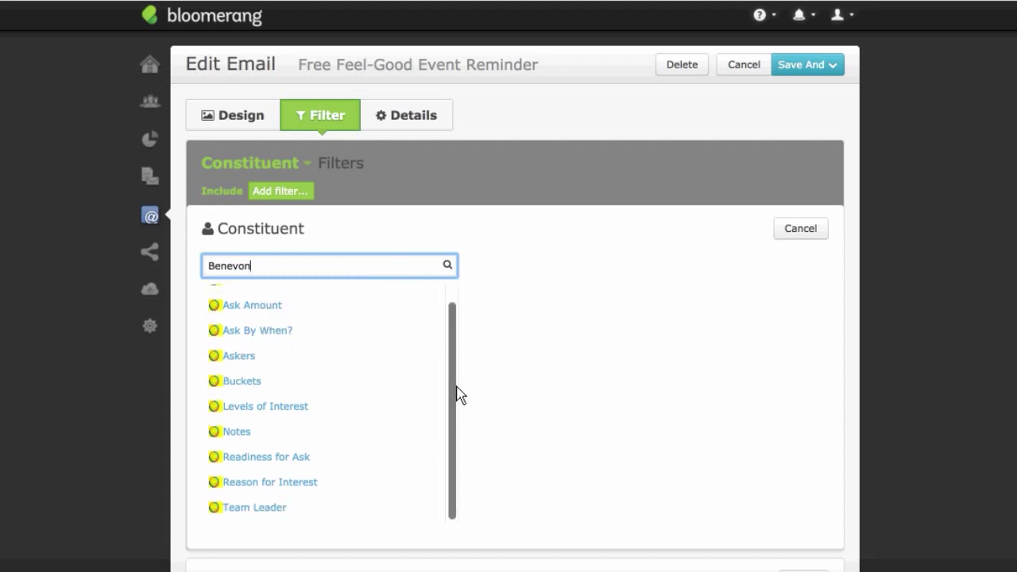
pyautogui.scroll(1, 456, 340)
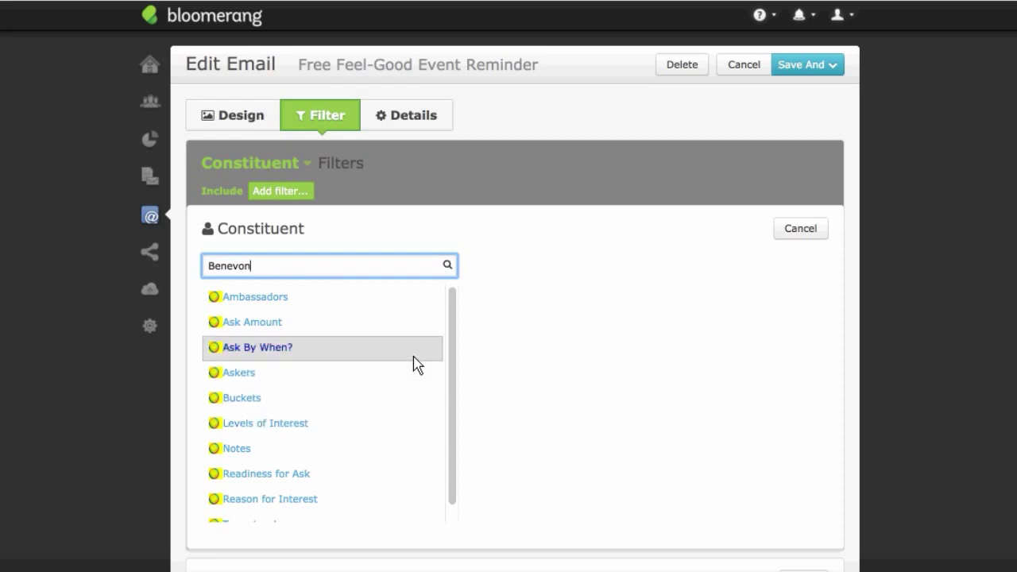
pyautogui.scroll(-1, 454, 352)
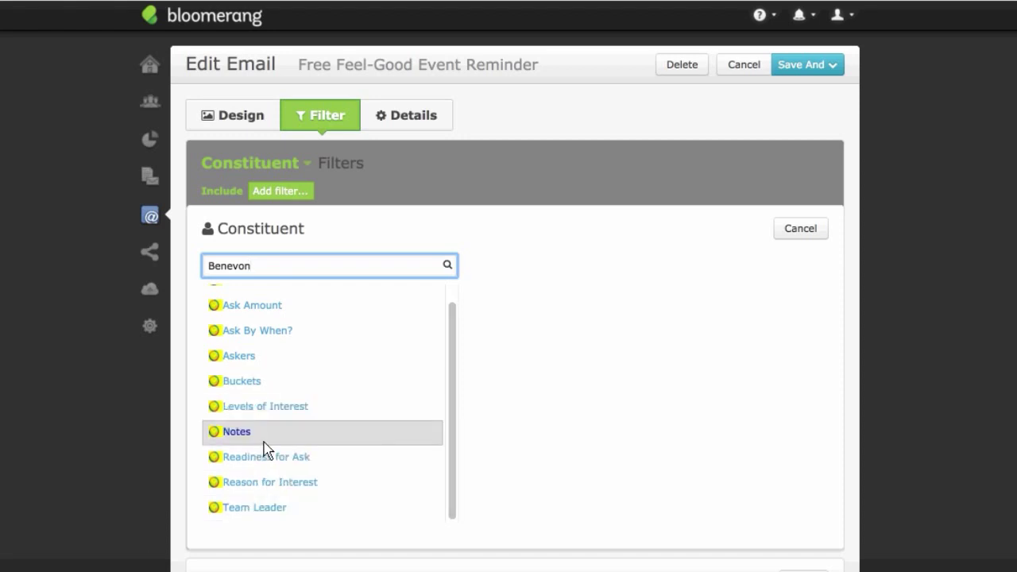
pyautogui.click(258, 387)
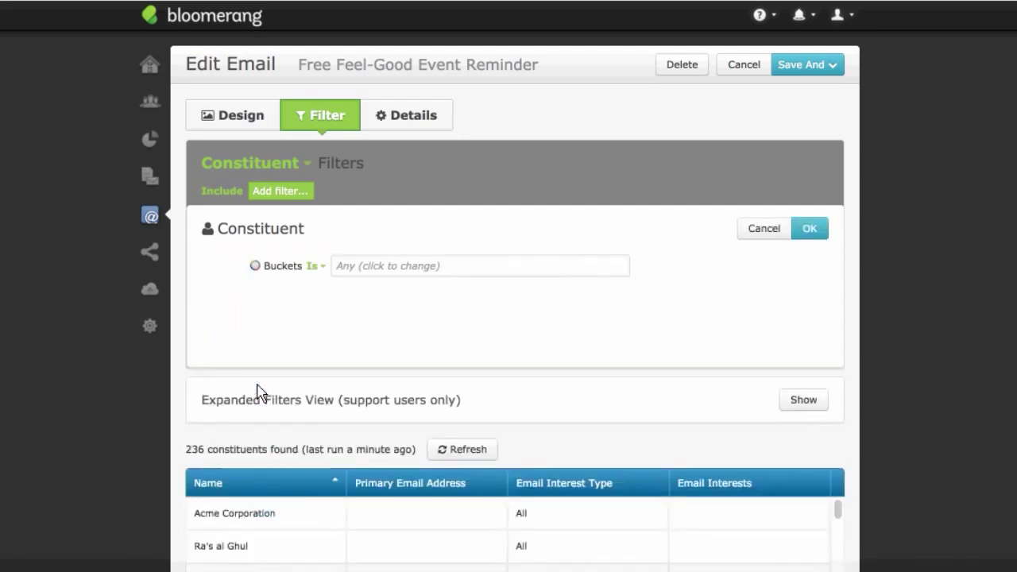
pyautogui.click(338, 264)
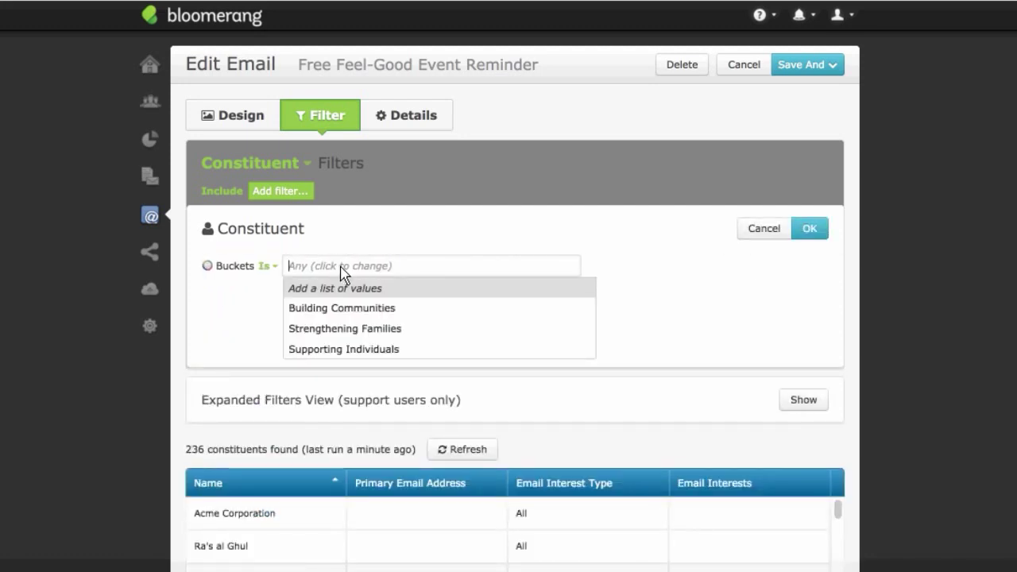
pyautogui.click(387, 309)
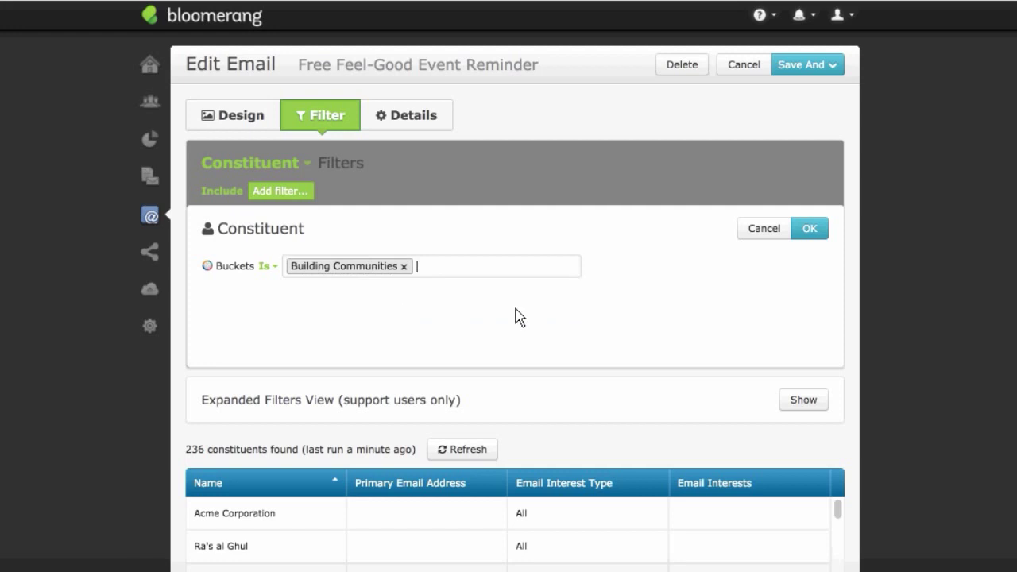
pyautogui.click(809, 228)
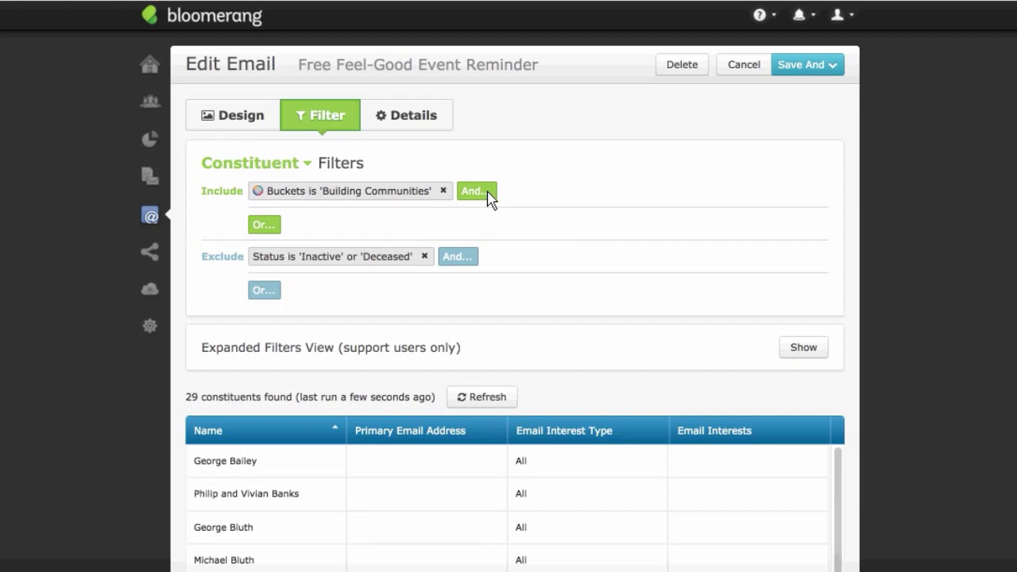
# Step: Add a Has Transactions condition for specific transactions with Amount at least 5000
pyautogui.click(477, 191)
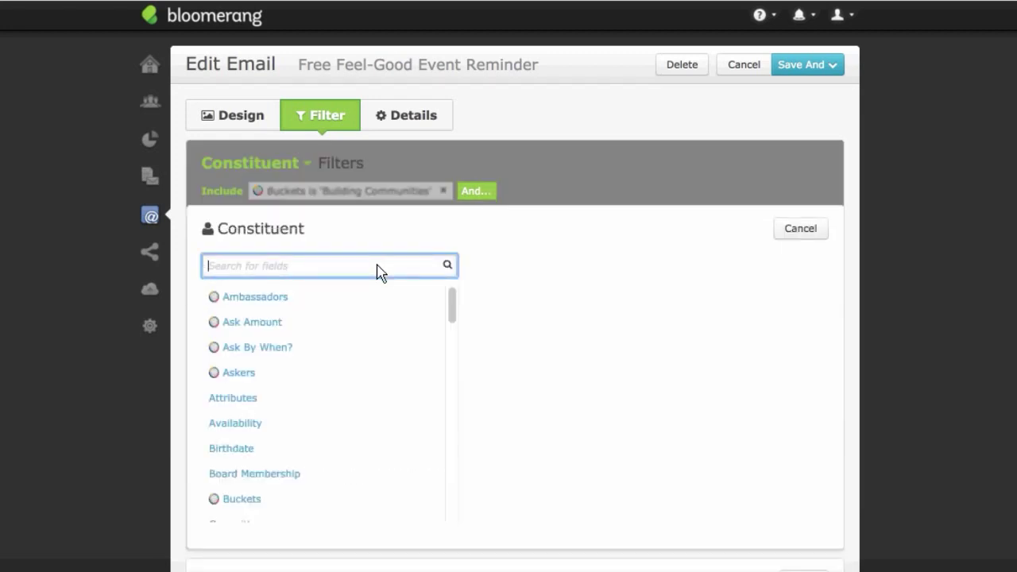
pyautogui.write('has')
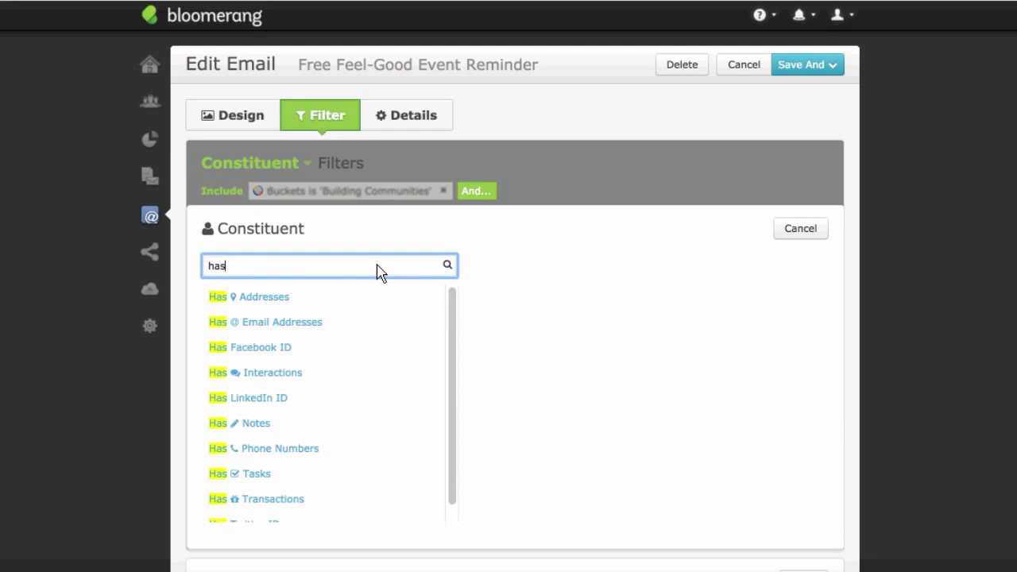
pyautogui.write(' tran')
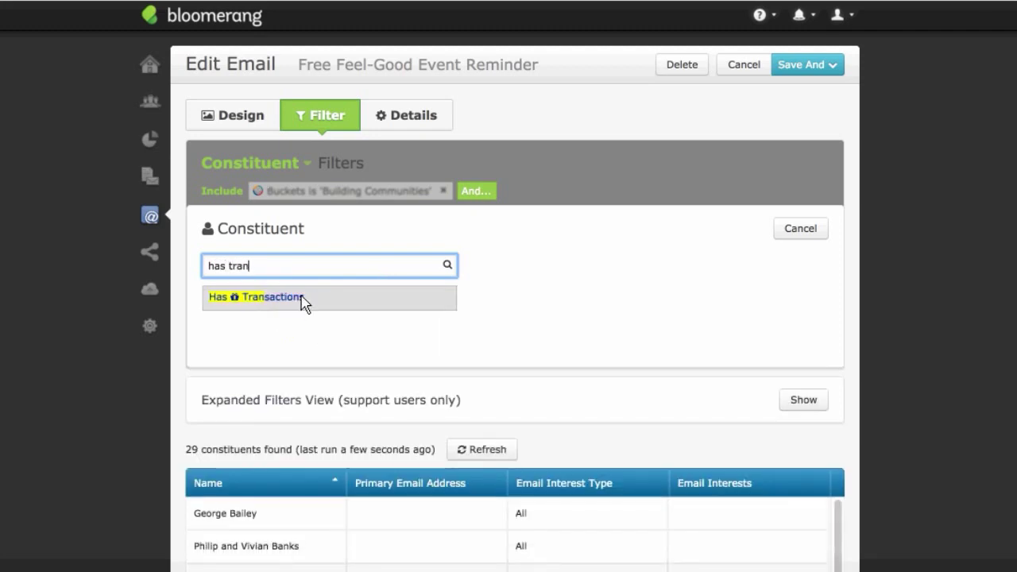
pyautogui.click(301, 298)
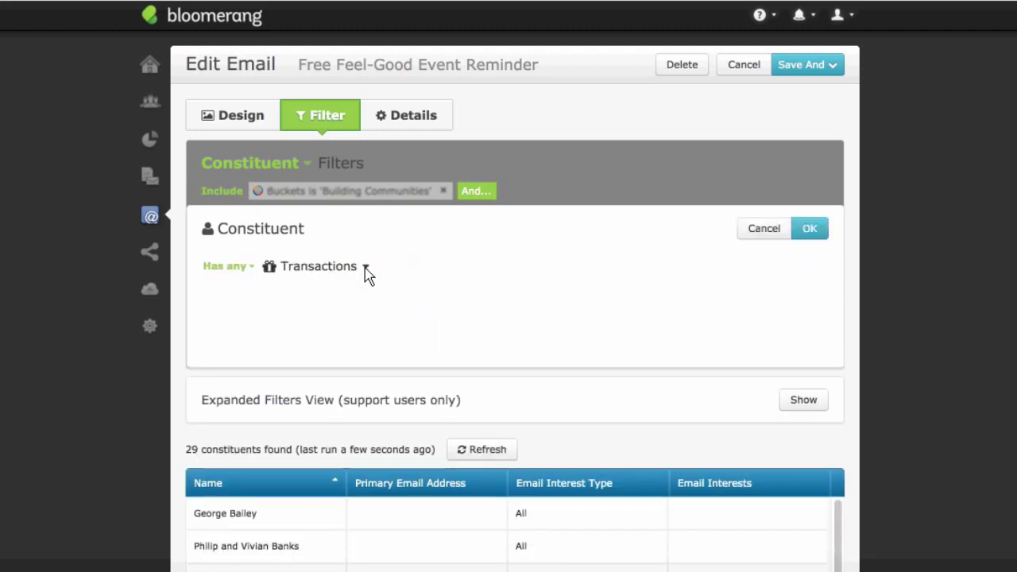
pyautogui.click(356, 266)
pyautogui.click(357, 311)
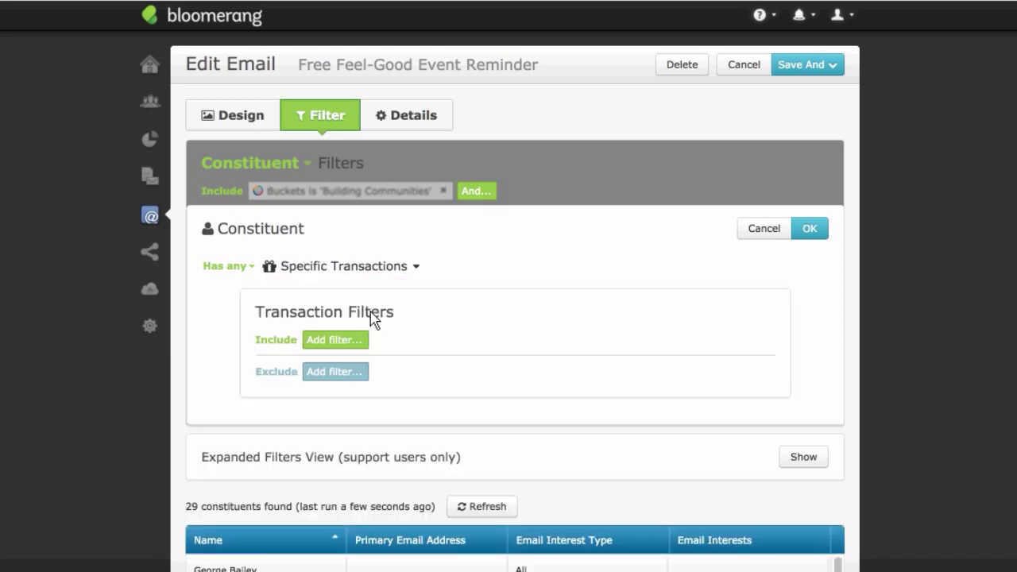
pyautogui.click(355, 343)
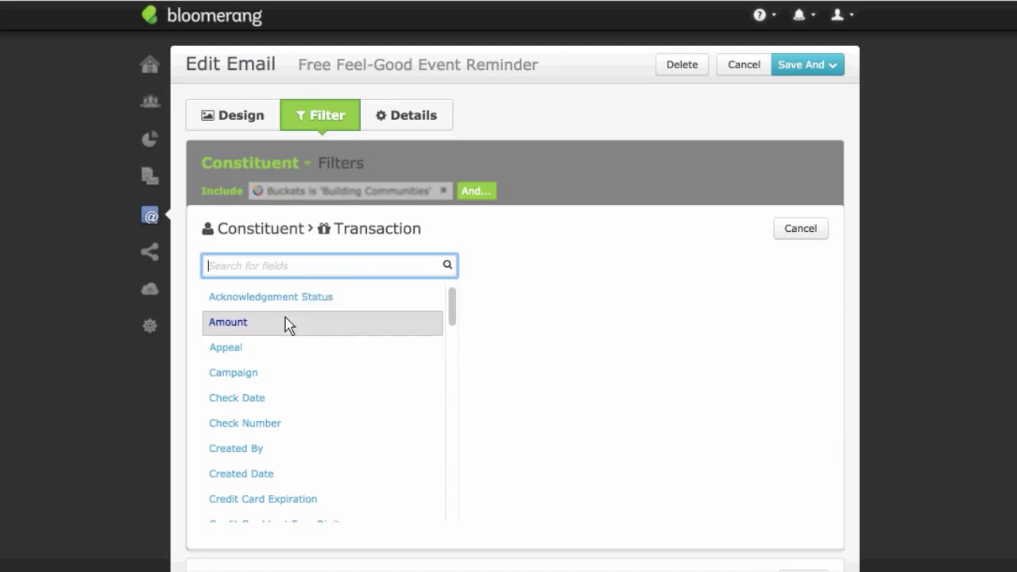
pyautogui.click(287, 323)
pyautogui.click(356, 280)
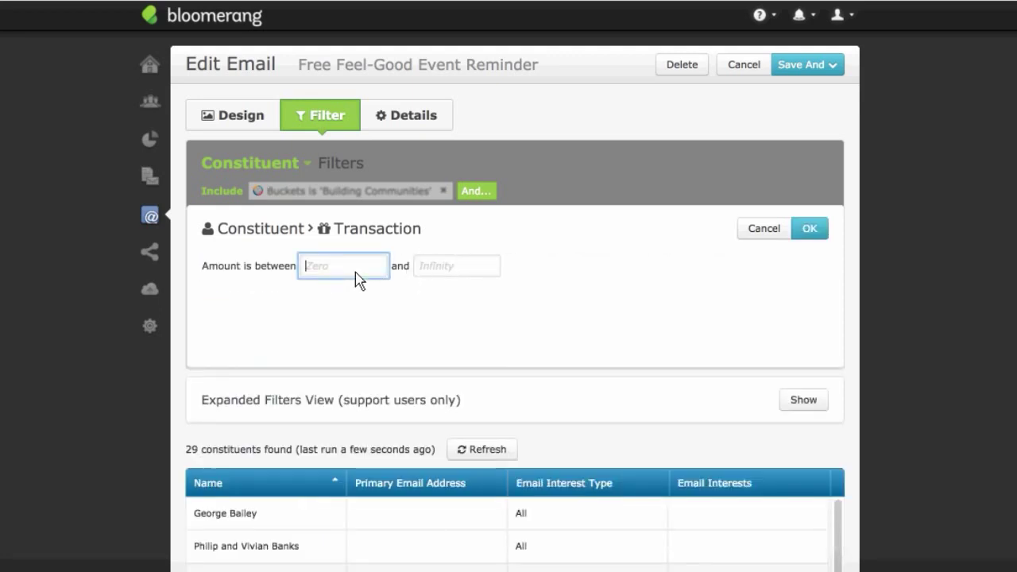
pyautogui.write('500')
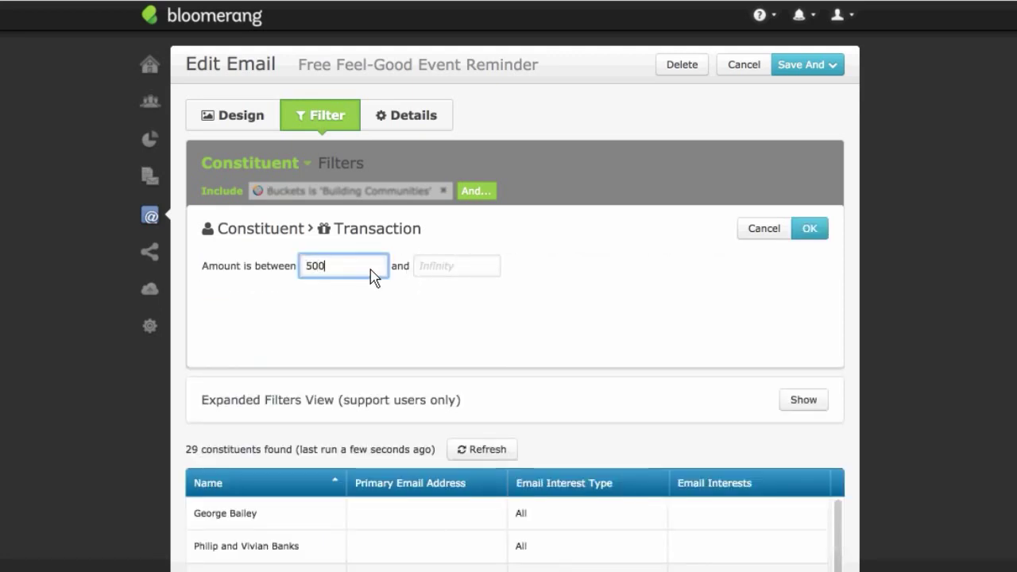
pyautogui.write('0')
pyautogui.click(809, 229)
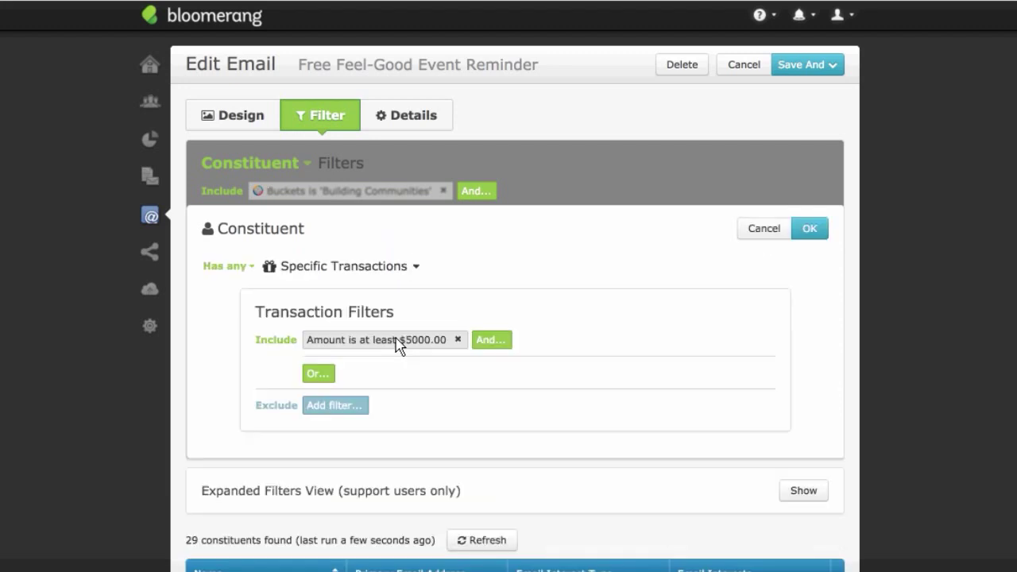
# Step: Require transaction Type Pledge and apply the filter, leaving 20 recipients
pyautogui.click(493, 340)
pyautogui.write('type')
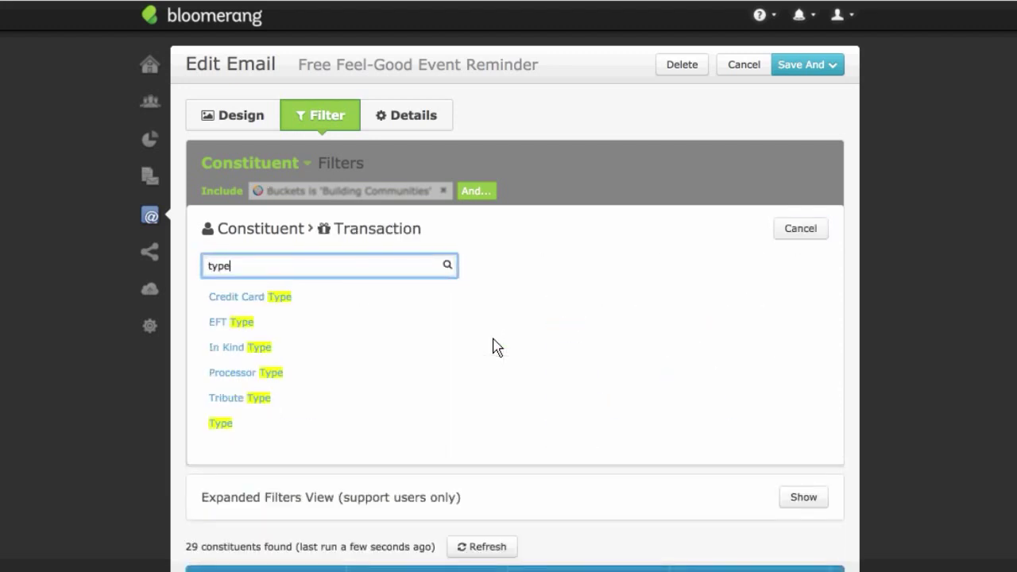
pyautogui.click(230, 424)
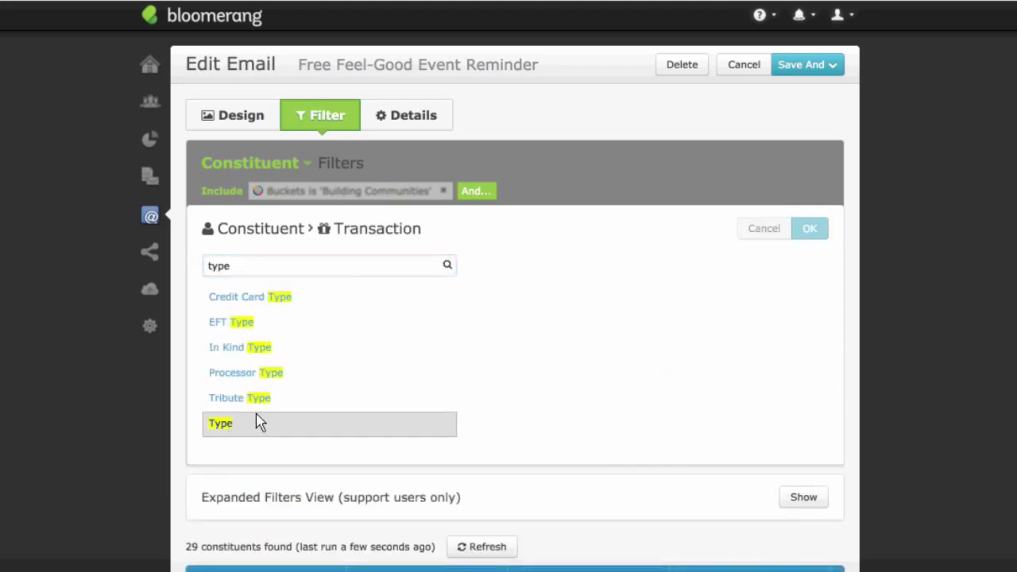
pyautogui.click(315, 270)
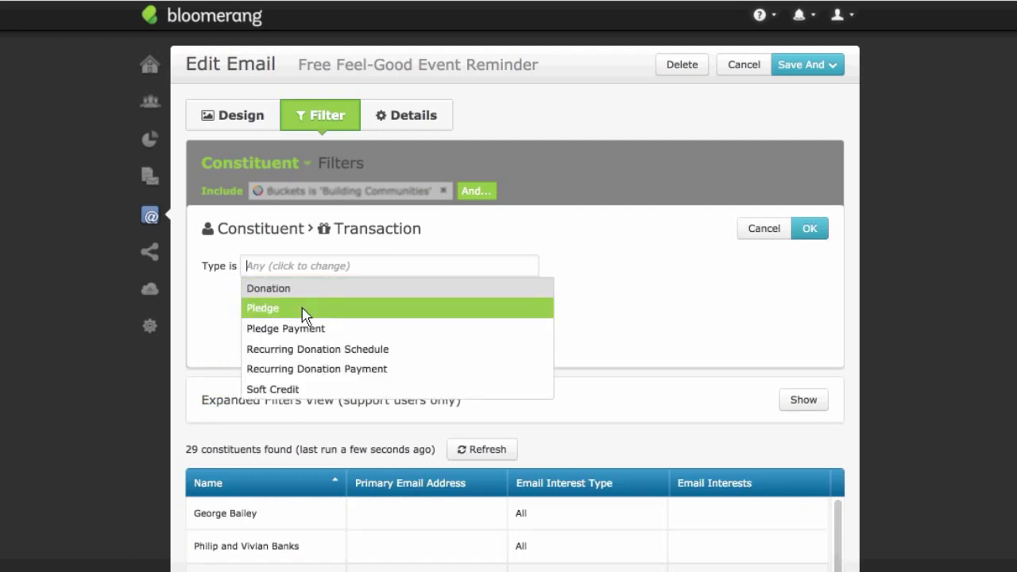
pyautogui.click(309, 306)
pyautogui.click(811, 233)
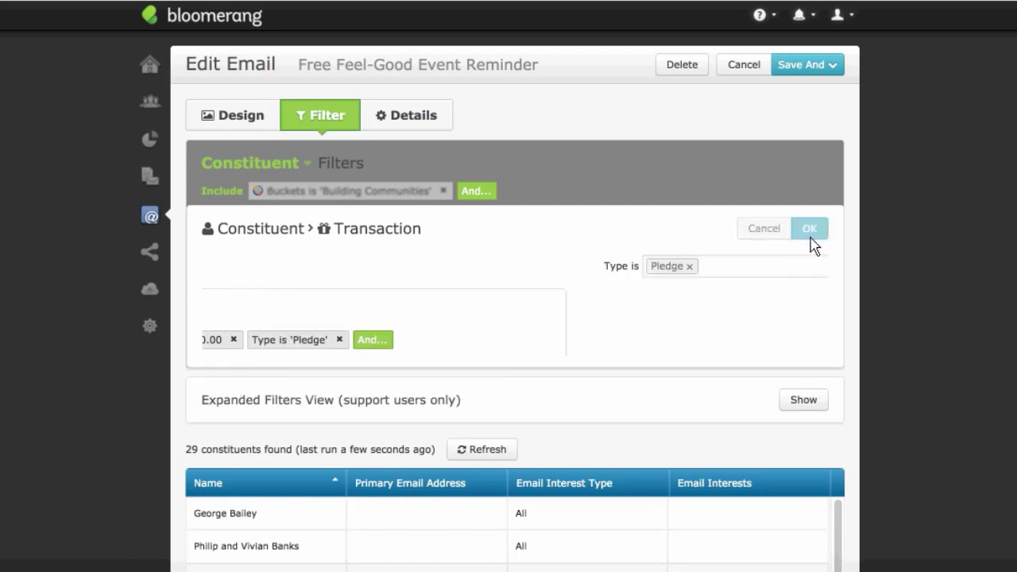
pyautogui.click(815, 233)
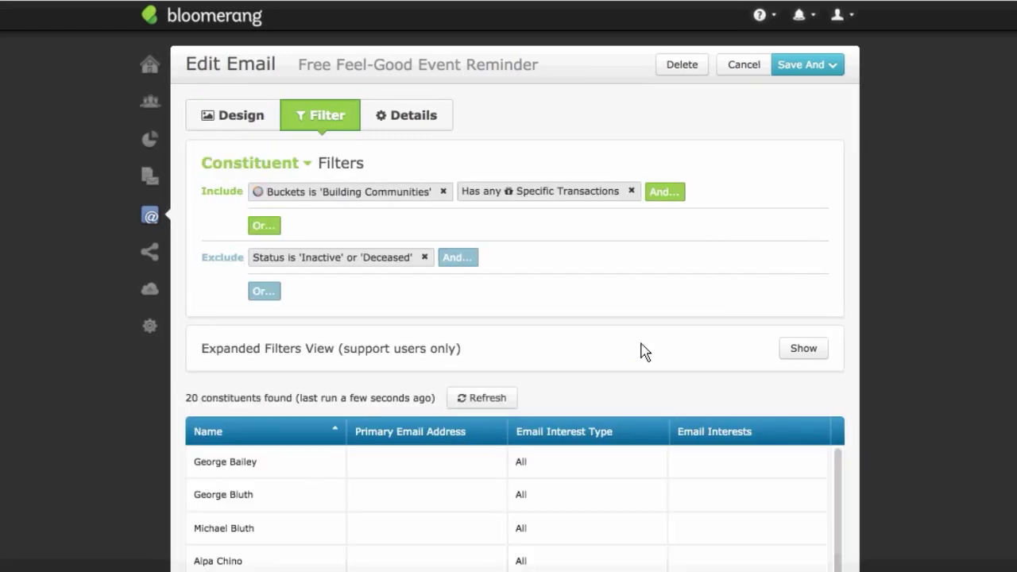
pyautogui.scroll(-10, 623, 415)
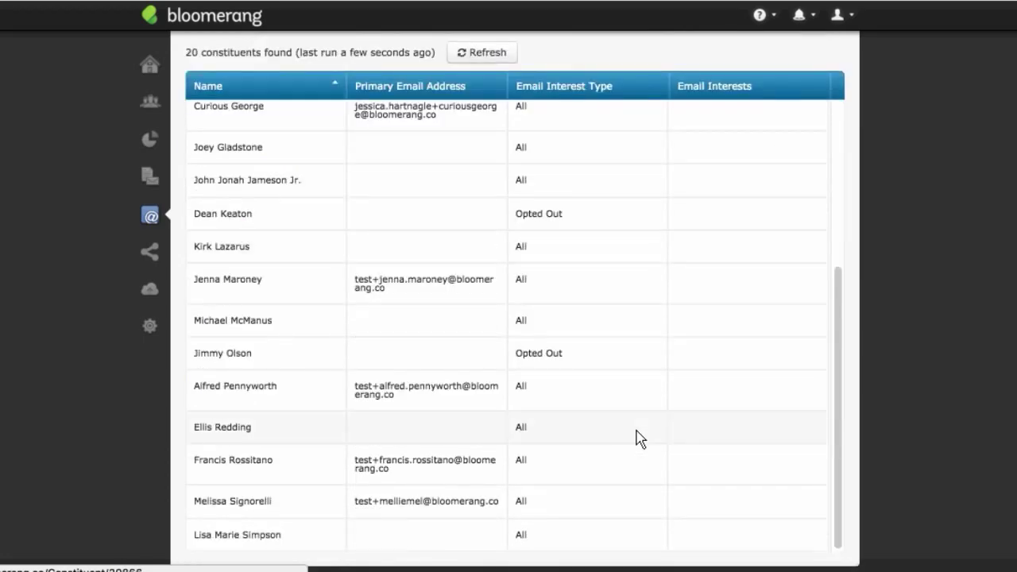
pyautogui.scroll(10, 640, 437)
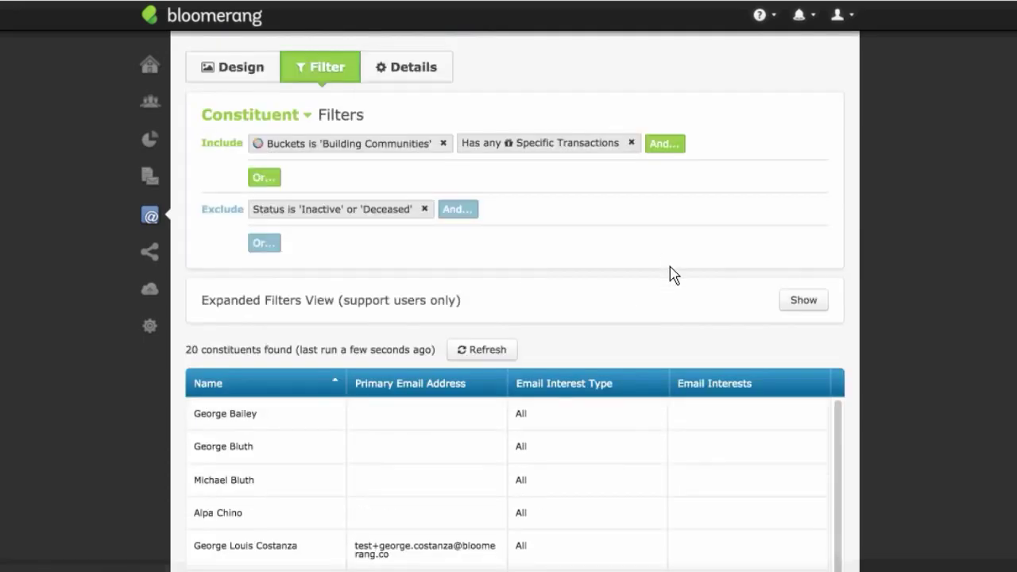
pyautogui.scroll(-3, 633, 248)
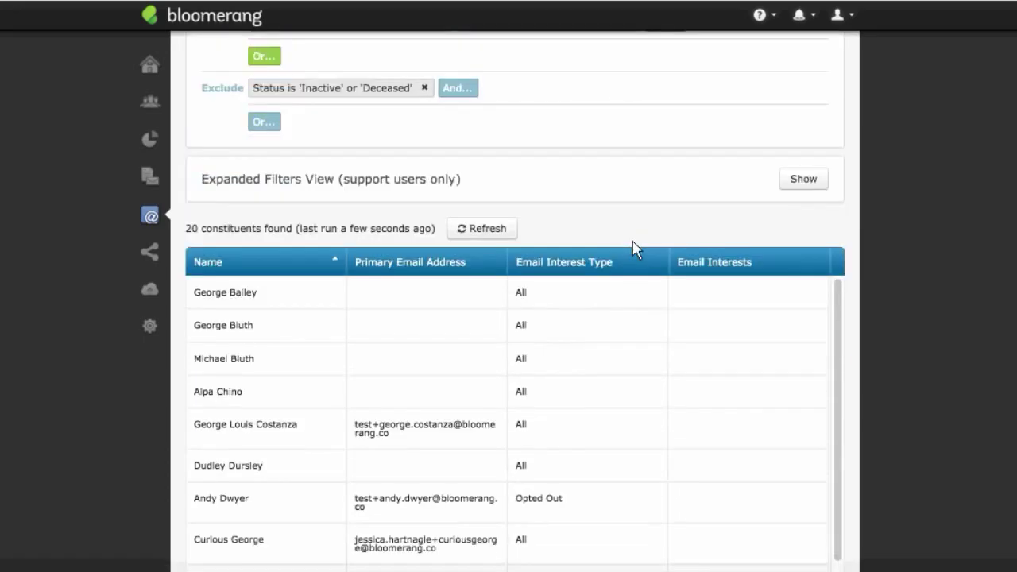
pyautogui.scroll(-4, 636, 248)
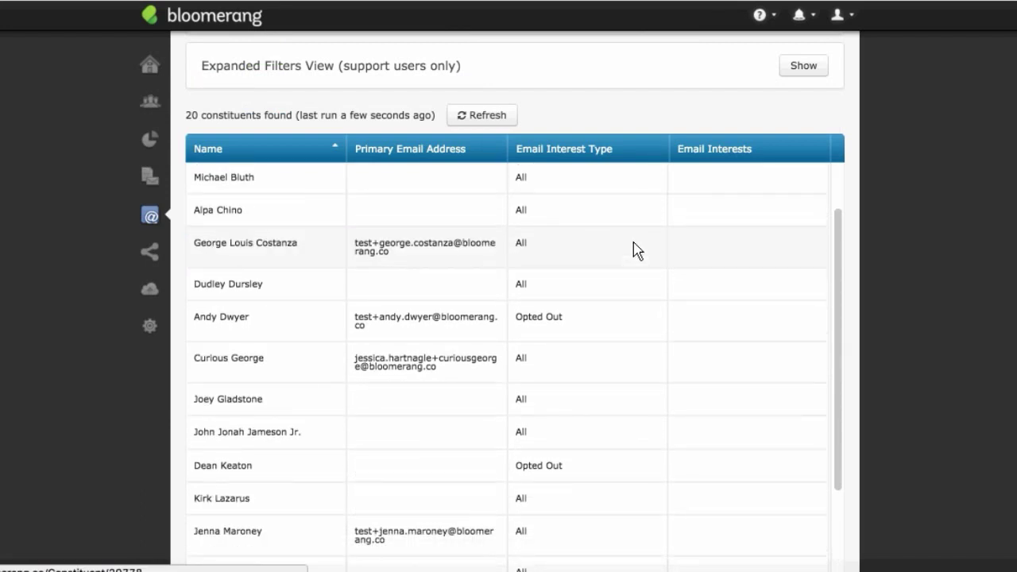
pyautogui.scroll(-3, 634, 246)
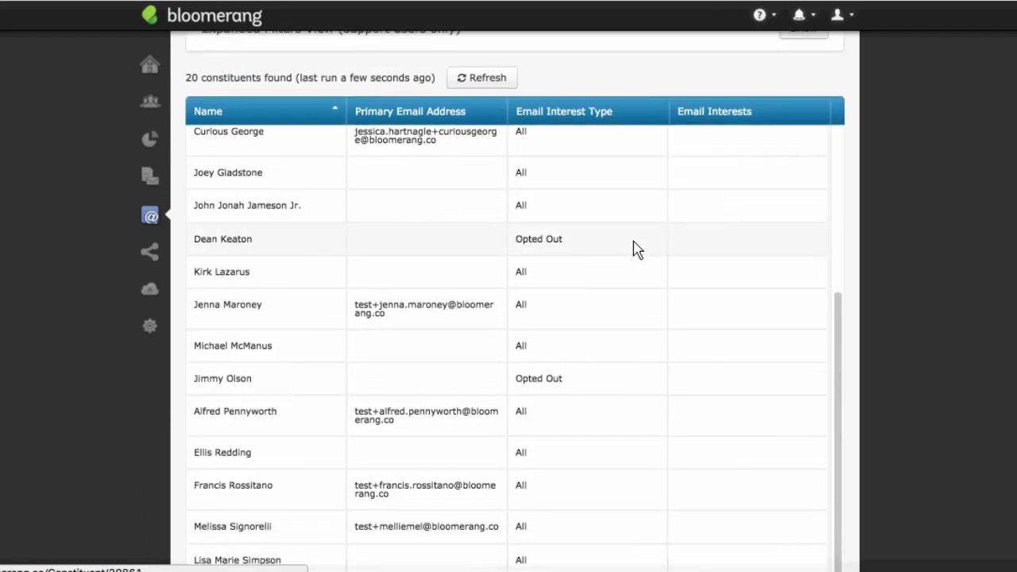
pyautogui.scroll(6, 634, 246)
pyautogui.scroll(2, 633, 247)
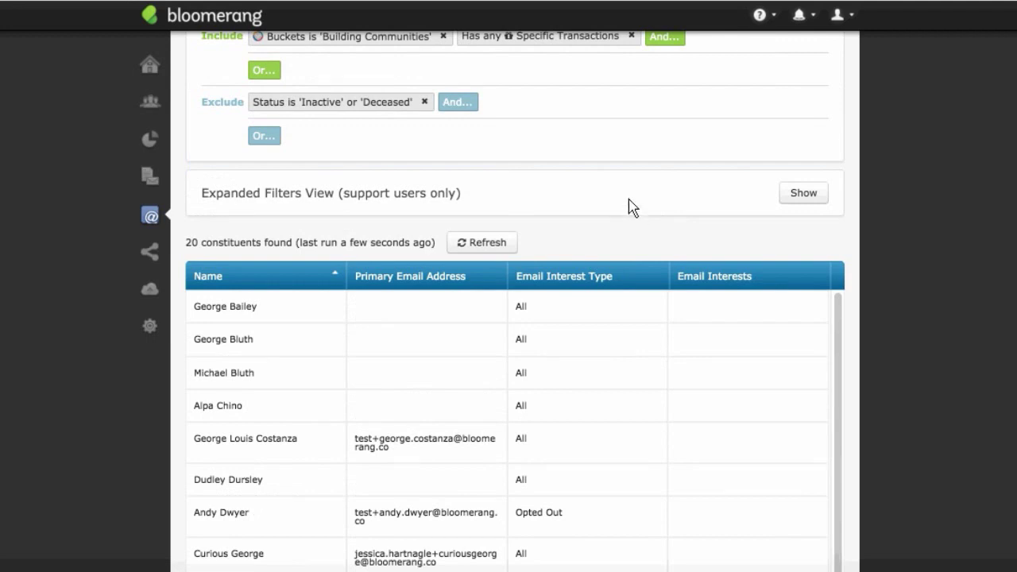
pyautogui.scroll(5, 645, 242)
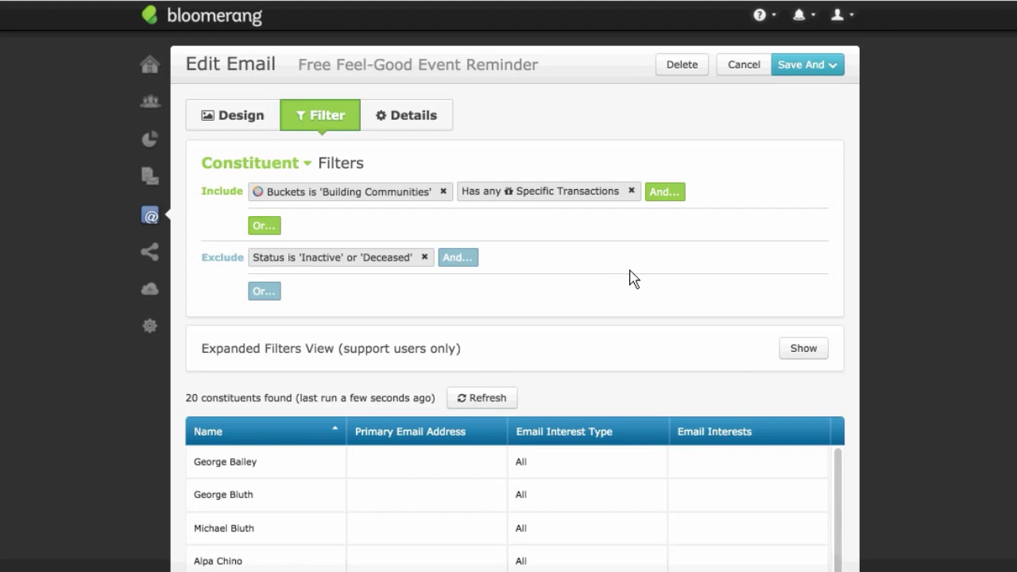
# Step: Preview the Free Feel-Good Event Reminder's recipients and send it now to the 6 eligible recipients
pyautogui.click(824, 71)
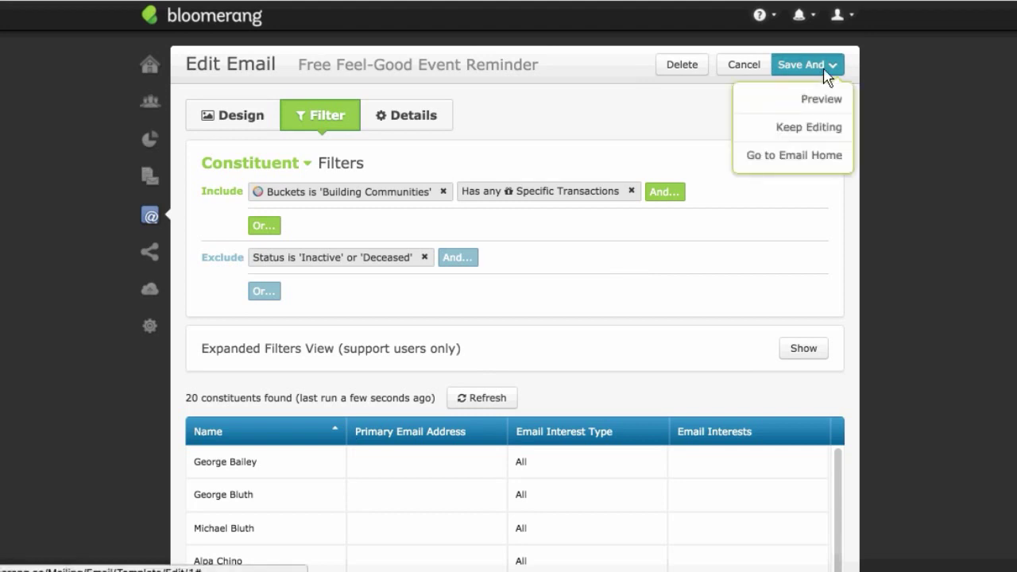
pyautogui.click(829, 99)
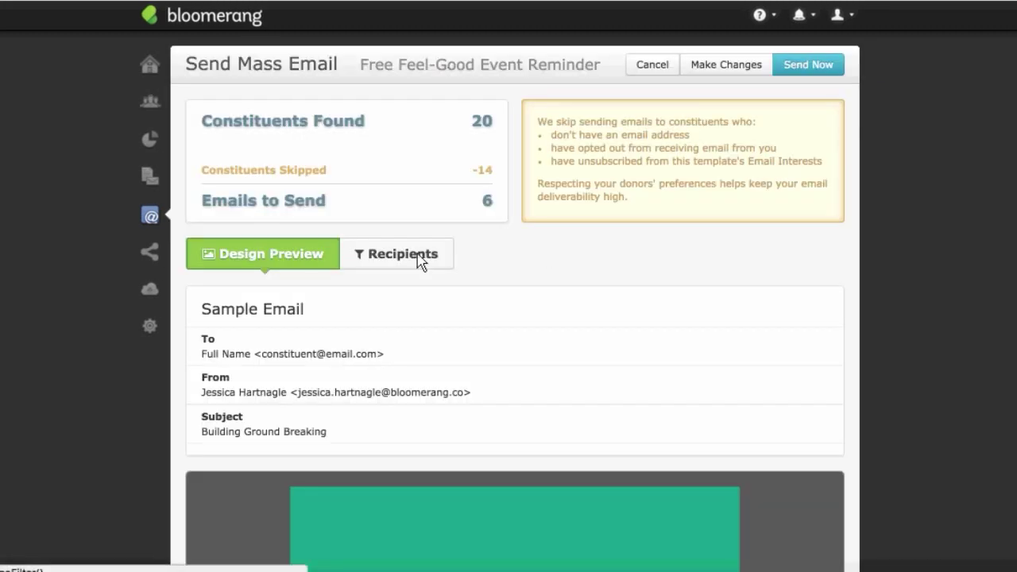
pyautogui.click(421, 259)
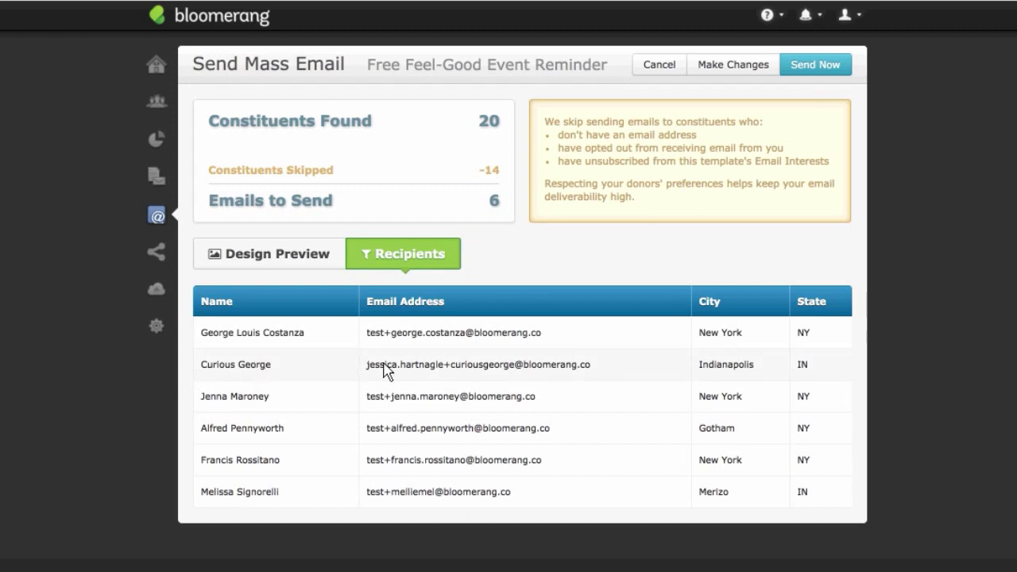
pyautogui.click(820, 70)
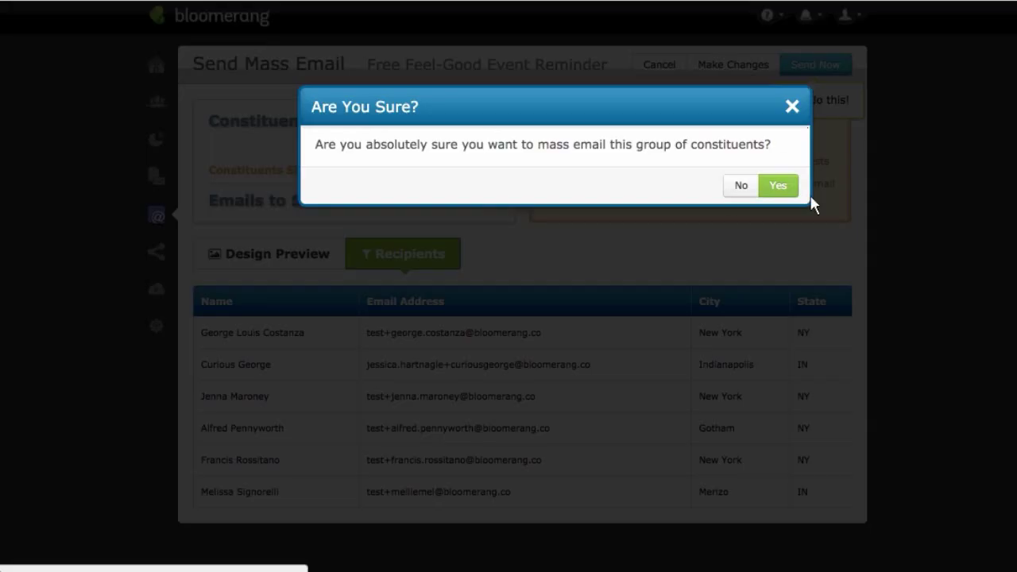
pyautogui.click(789, 188)
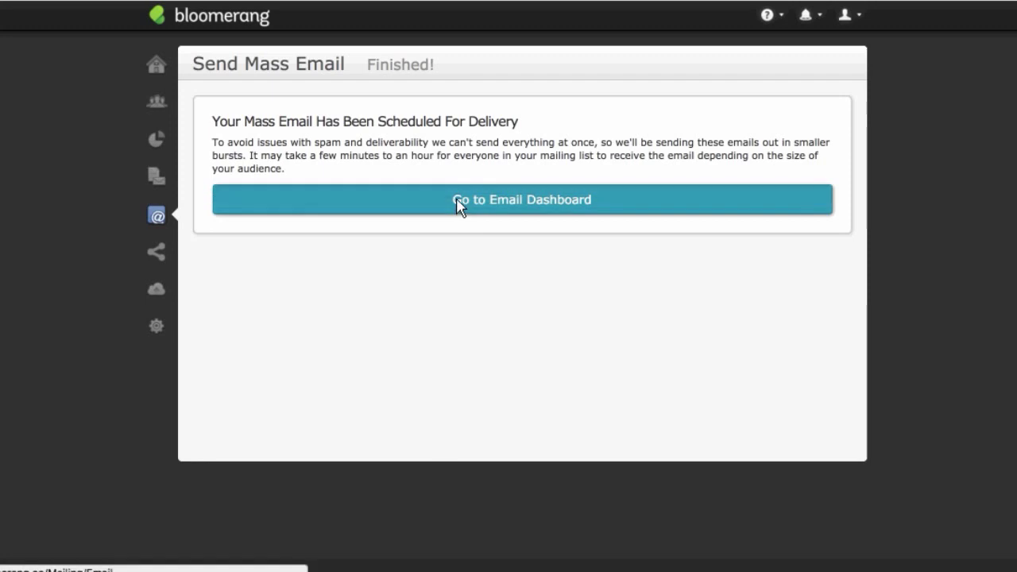
# Step: Open the Free Feel-Good Event Reminder template from Email Templates and review its name, purpose and sender details
pyautogui.click(503, 226)
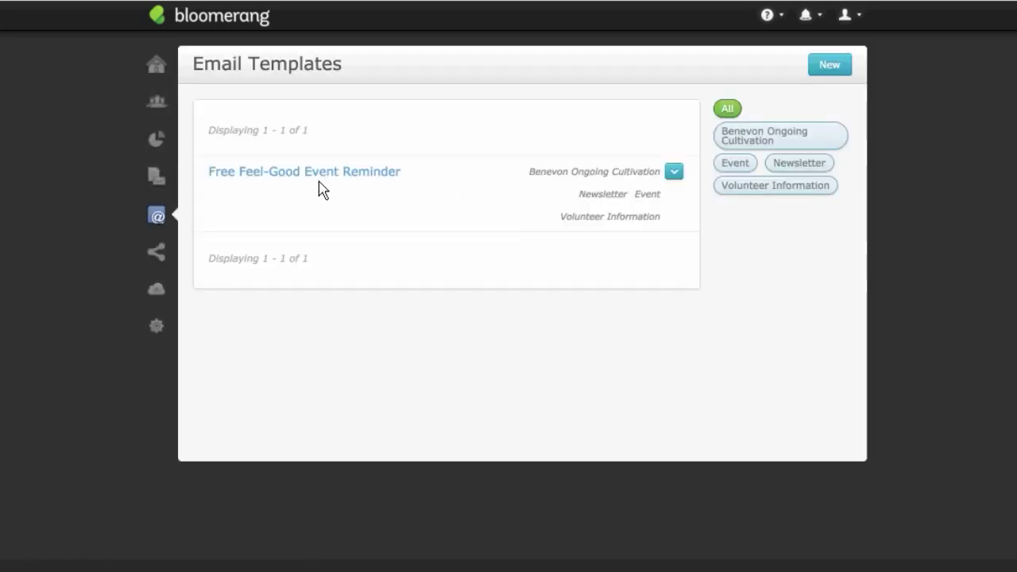
pyautogui.click(393, 178)
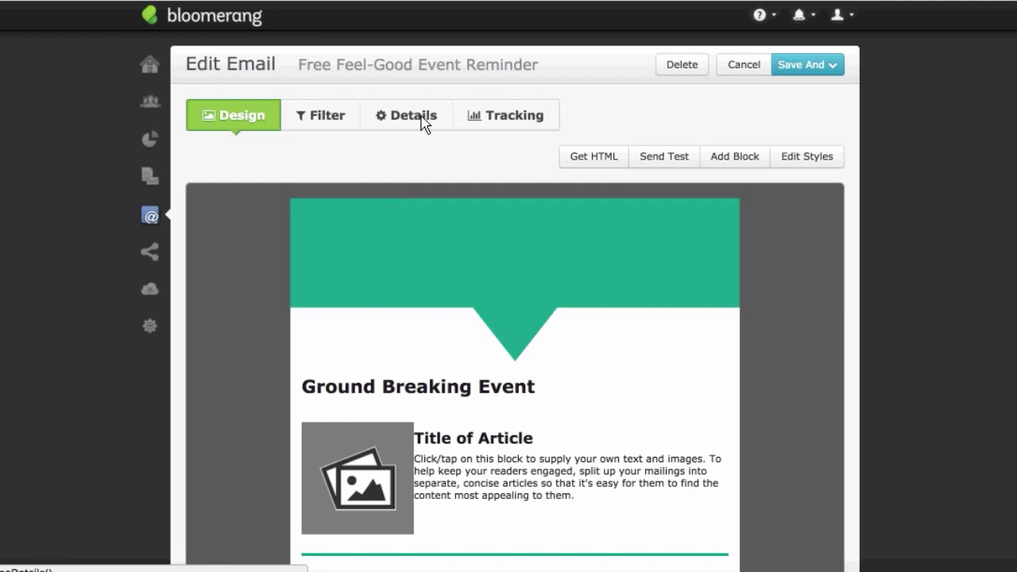
pyautogui.click(425, 119)
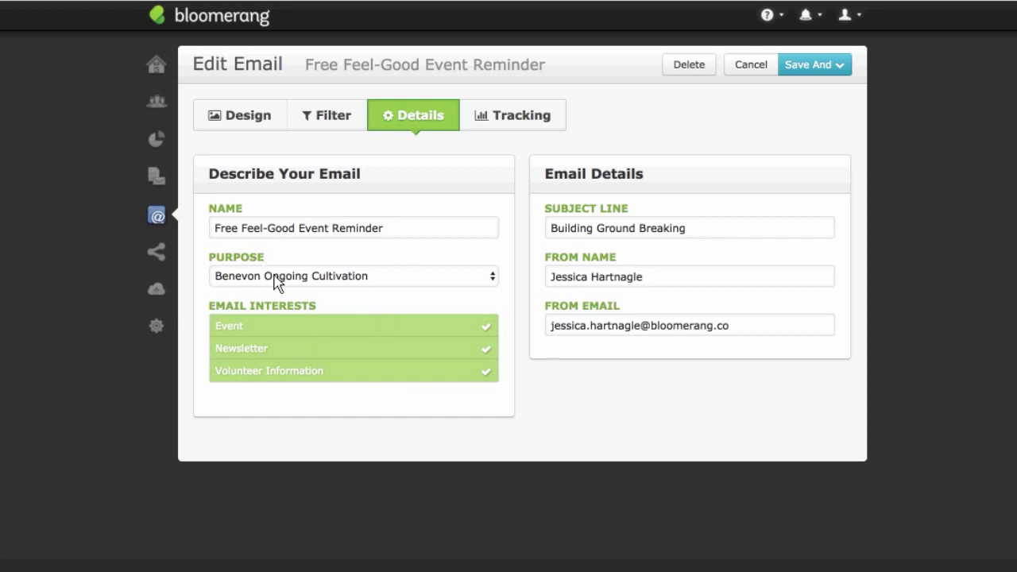
pyautogui.moveTo(162, 99)
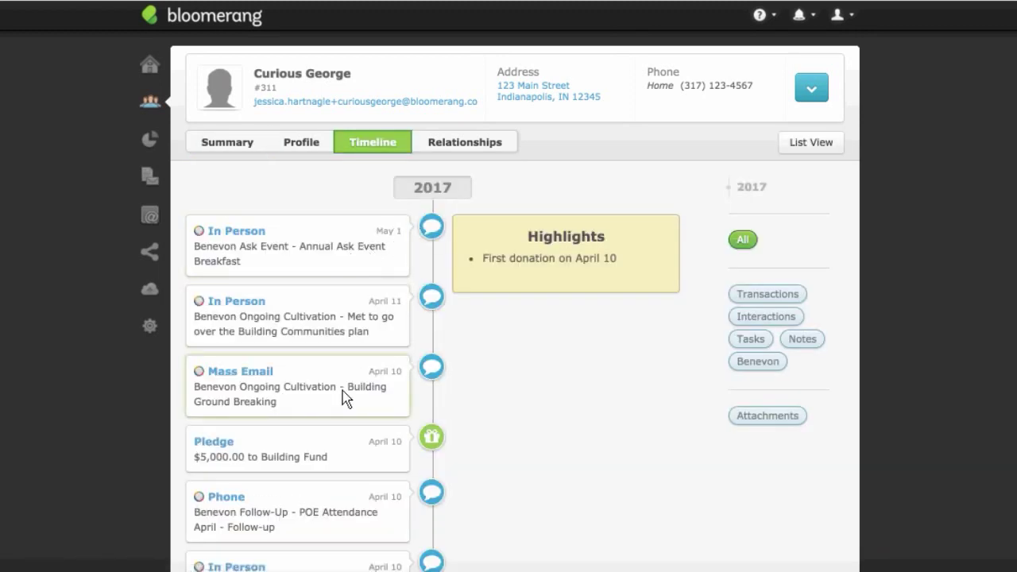
pyautogui.click(390, 390)
pyautogui.scroll(-5, 443, 415)
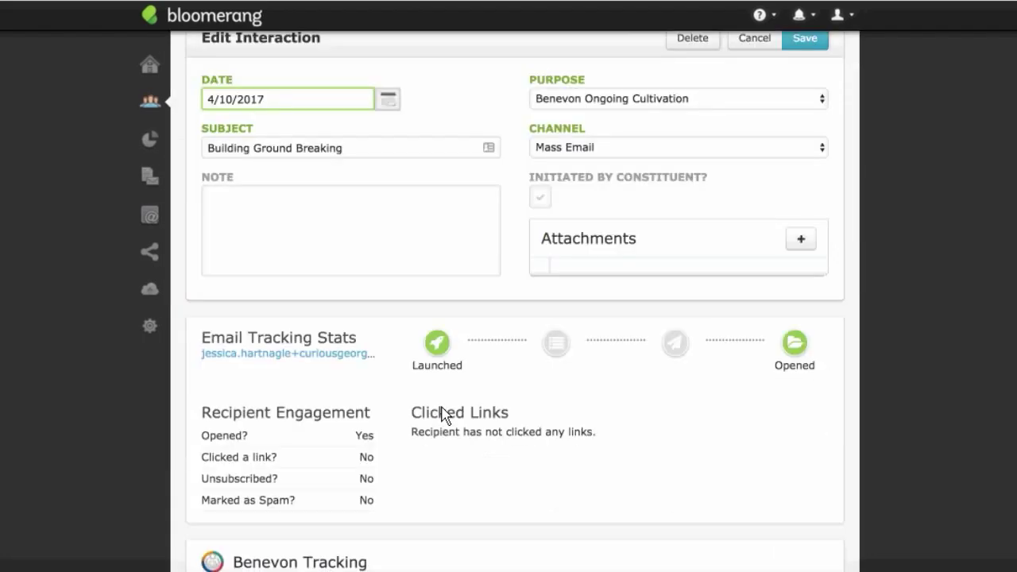
pyautogui.scroll(-3, 445, 414)
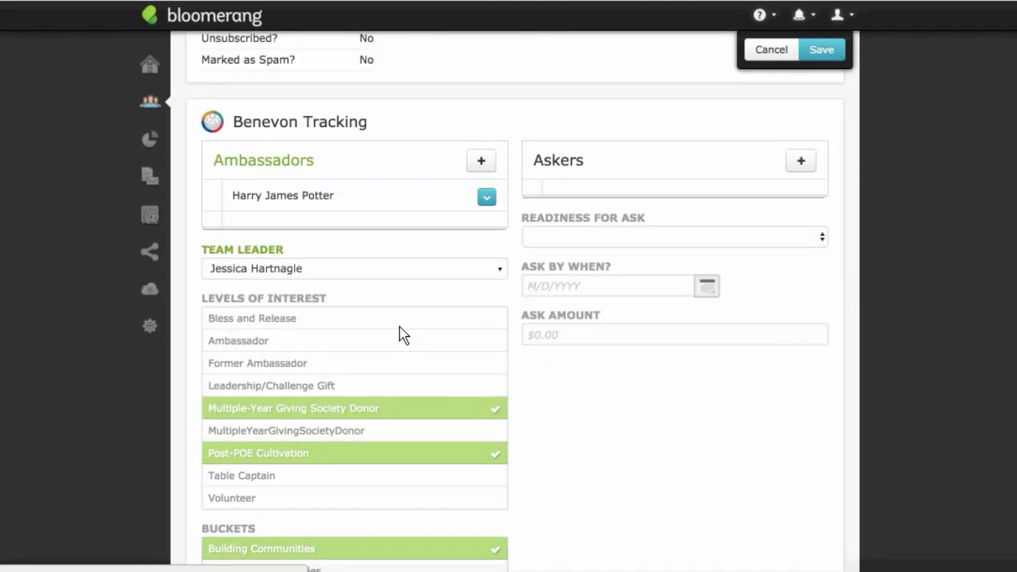
pyautogui.scroll(-1, 347, 333)
pyautogui.scroll(-3, 351, 334)
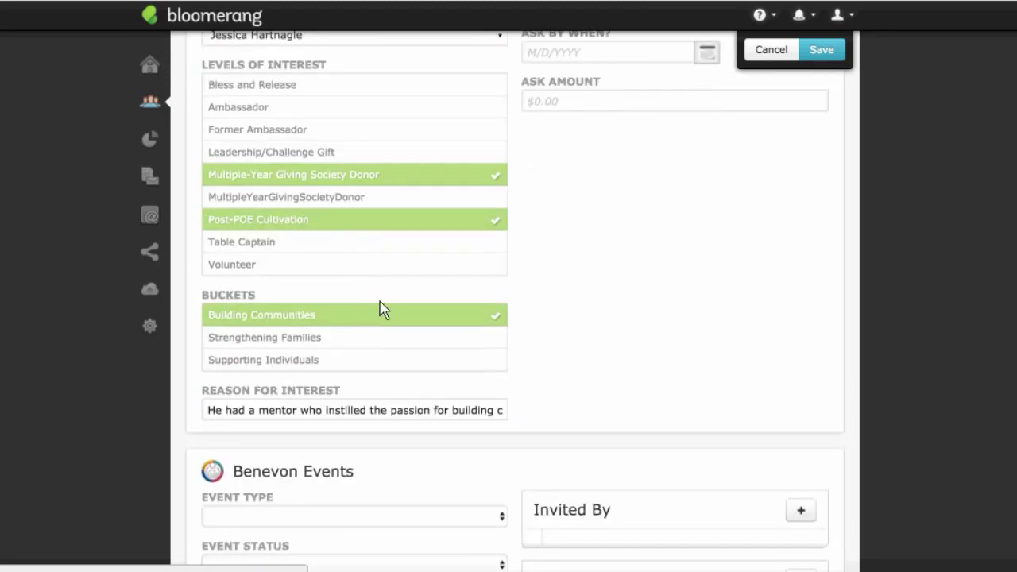
pyautogui.scroll(6, 390, 286)
pyautogui.scroll(4, 397, 285)
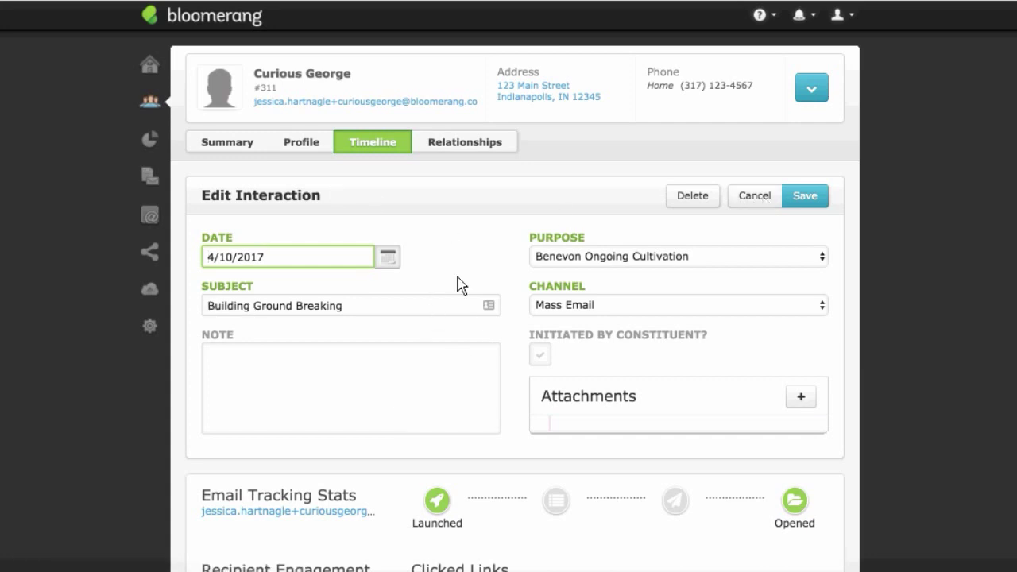
pyautogui.scroll(-6, 456, 278)
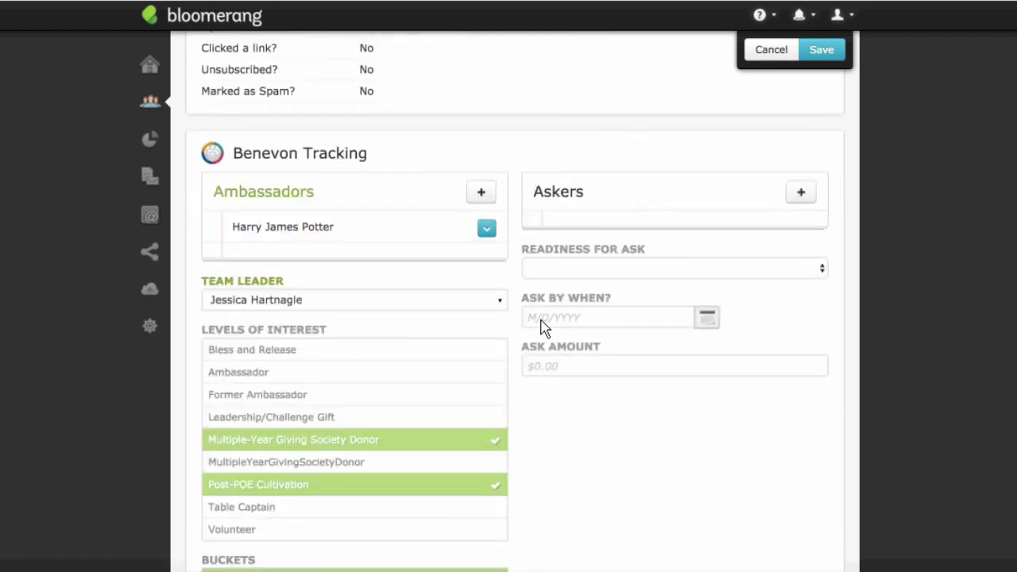
pyautogui.scroll(-2, 454, 403)
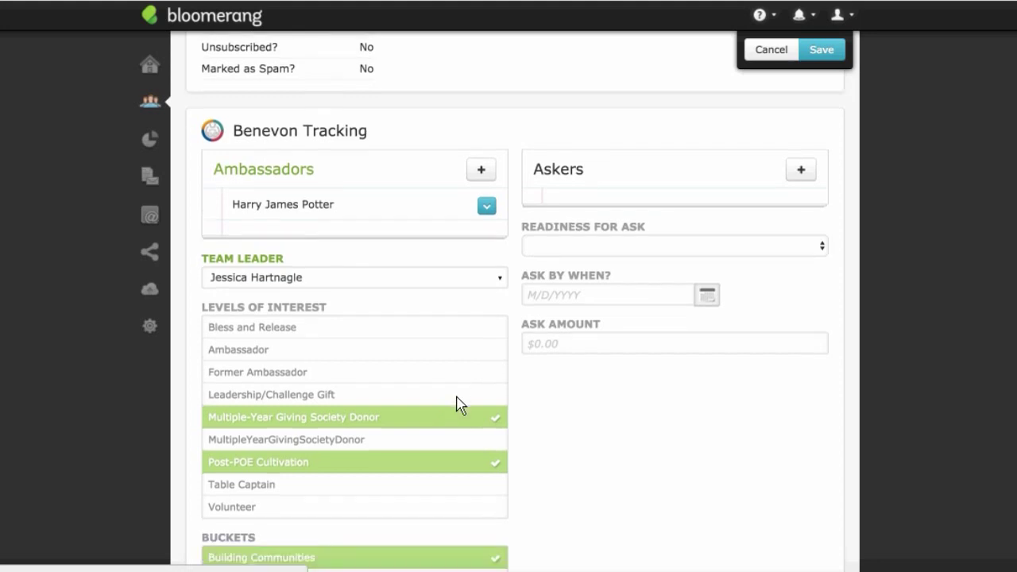
pyautogui.scroll(5, 471, 365)
pyautogui.scroll(4, 475, 366)
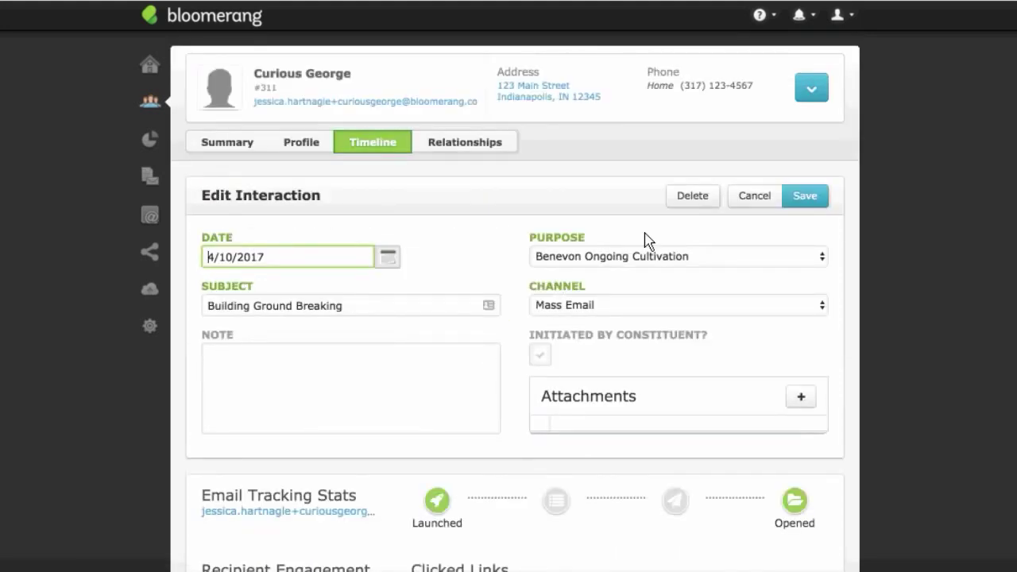
pyautogui.click(765, 199)
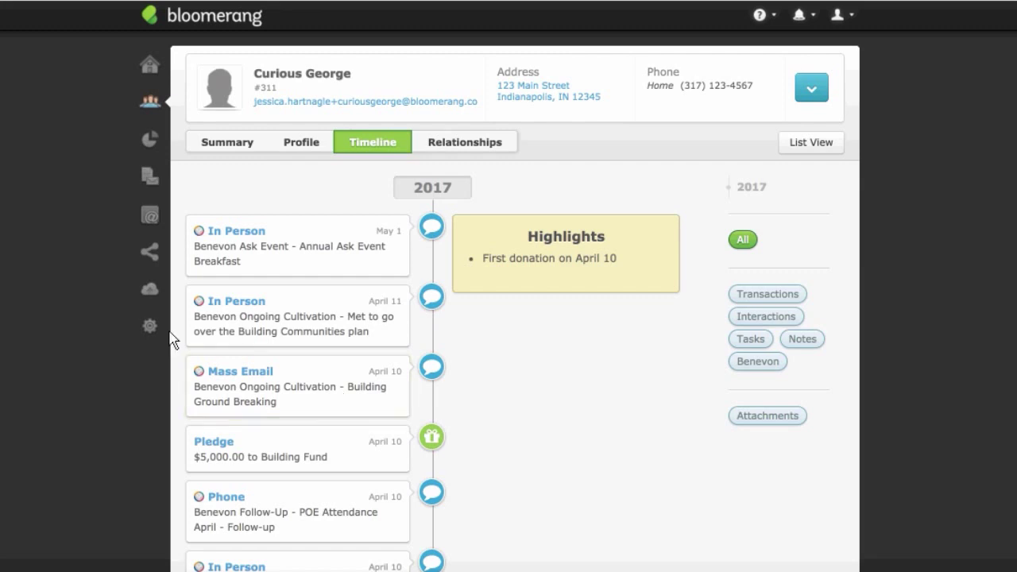
# Step: From the Reports List, start a new report from a template and browse the full template catalog
pyautogui.click(152, 140)
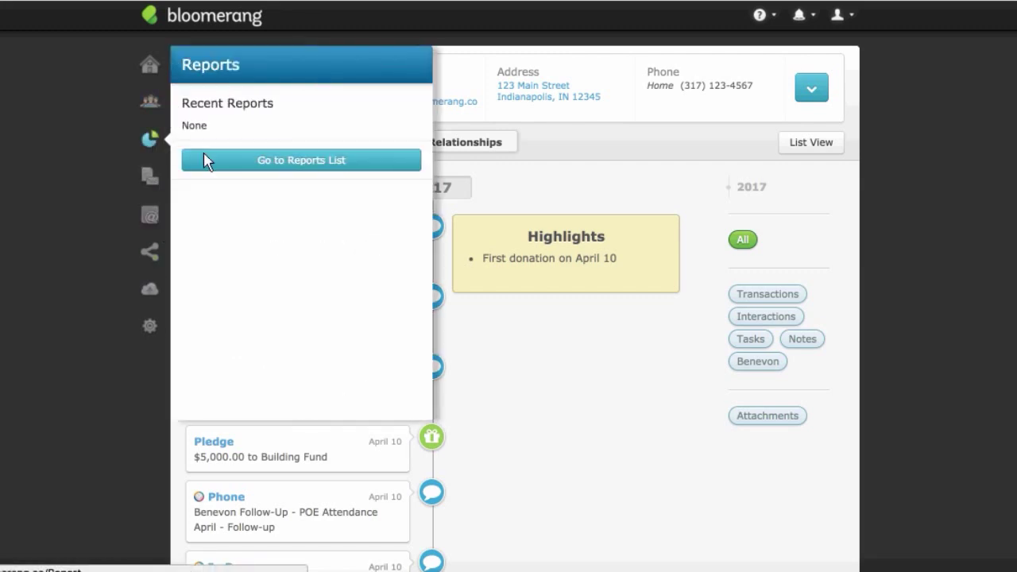
pyautogui.click(257, 161)
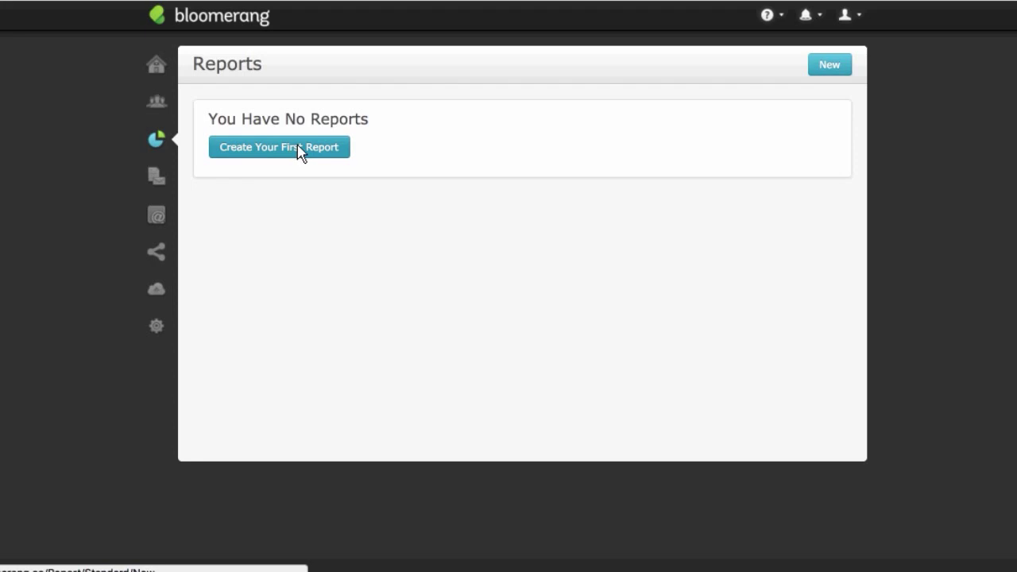
pyautogui.click(299, 153)
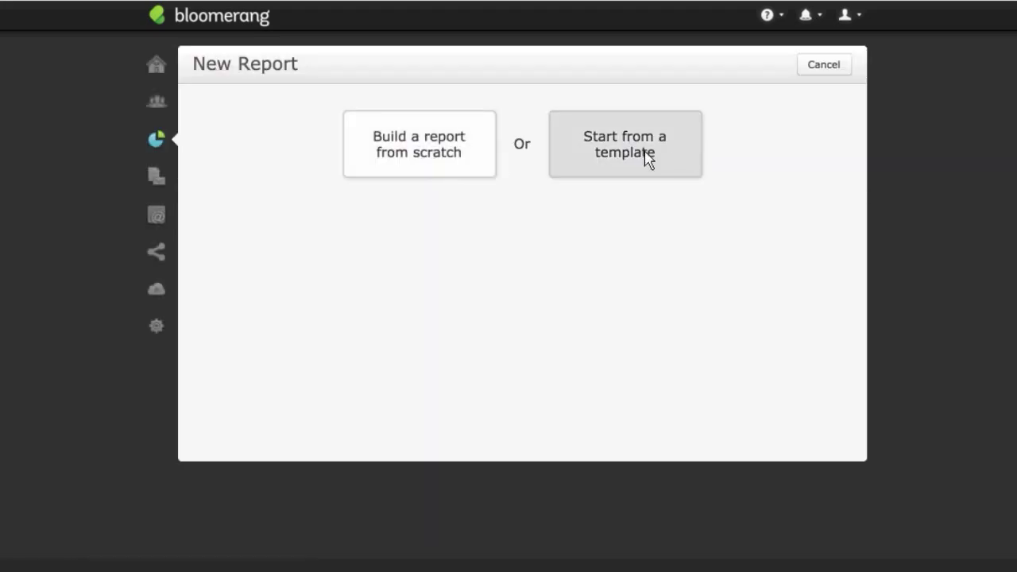
pyautogui.click(647, 156)
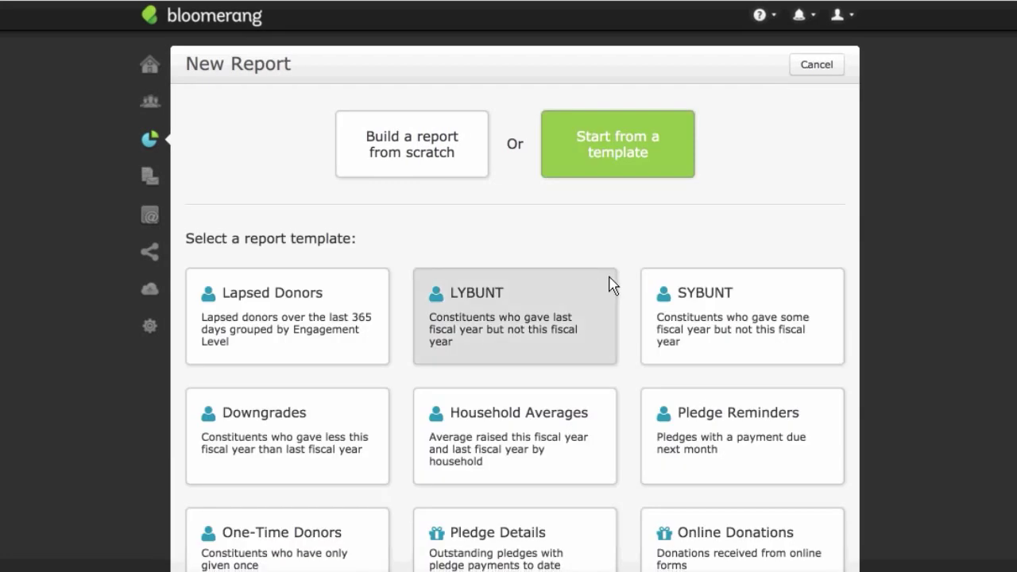
pyautogui.scroll(-4, 608, 283)
pyautogui.scroll(-3, 613, 282)
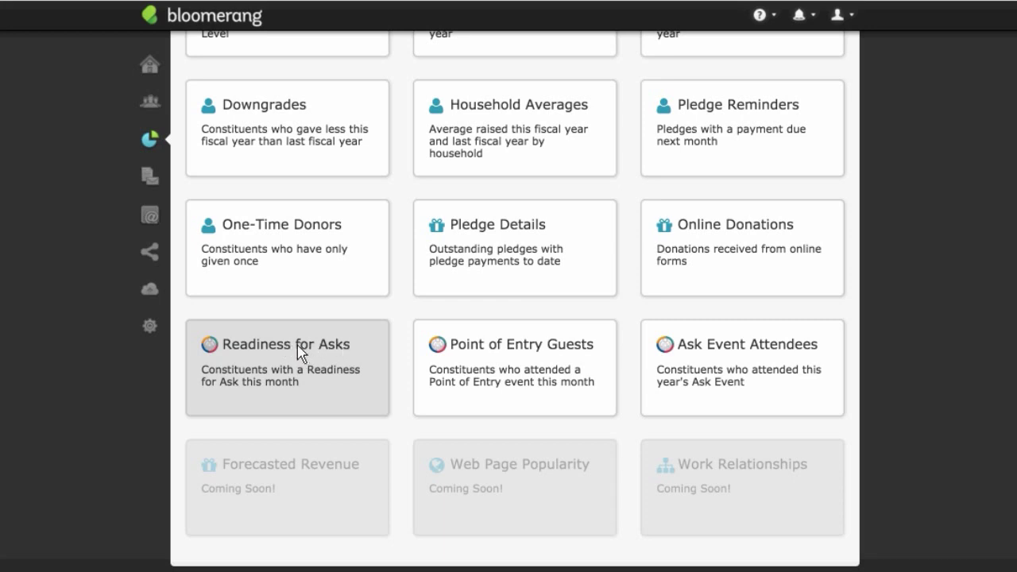
# Step: Run the Readiness for Asks template and scroll through its 32 constituents totalling $380,000.00
pyautogui.click(367, 347)
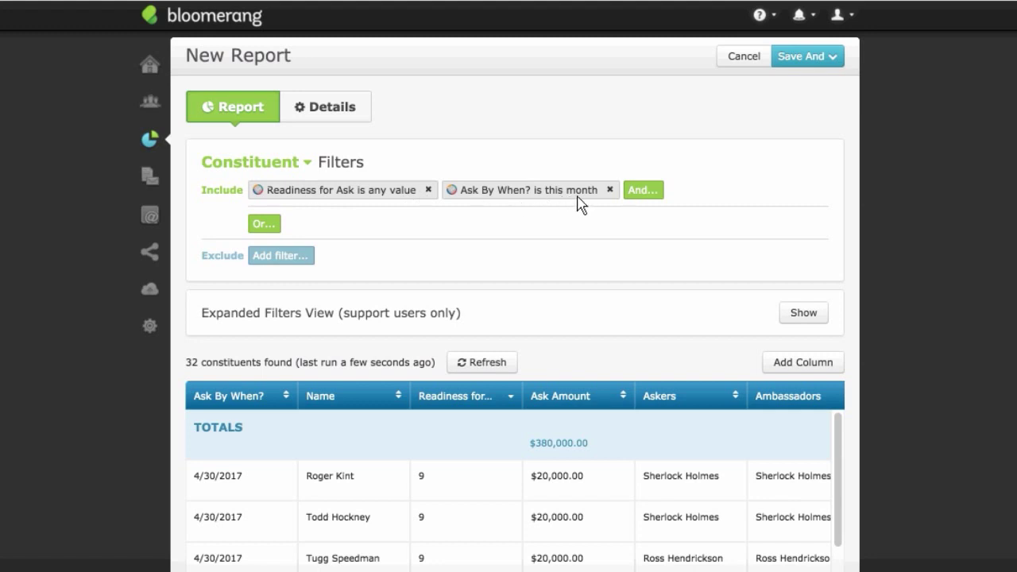
pyautogui.scroll(-1, 583, 252)
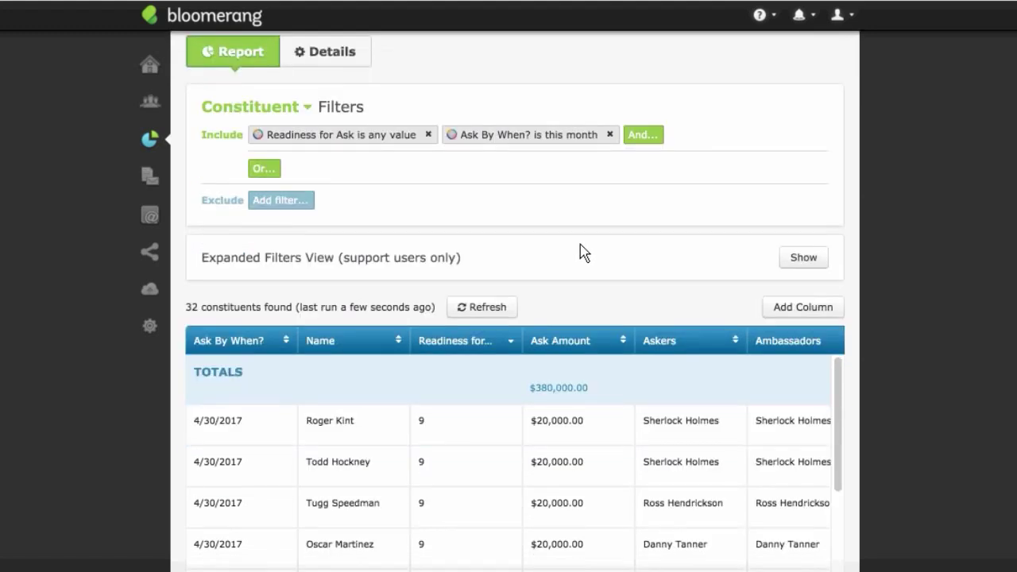
pyautogui.scroll(-3, 584, 251)
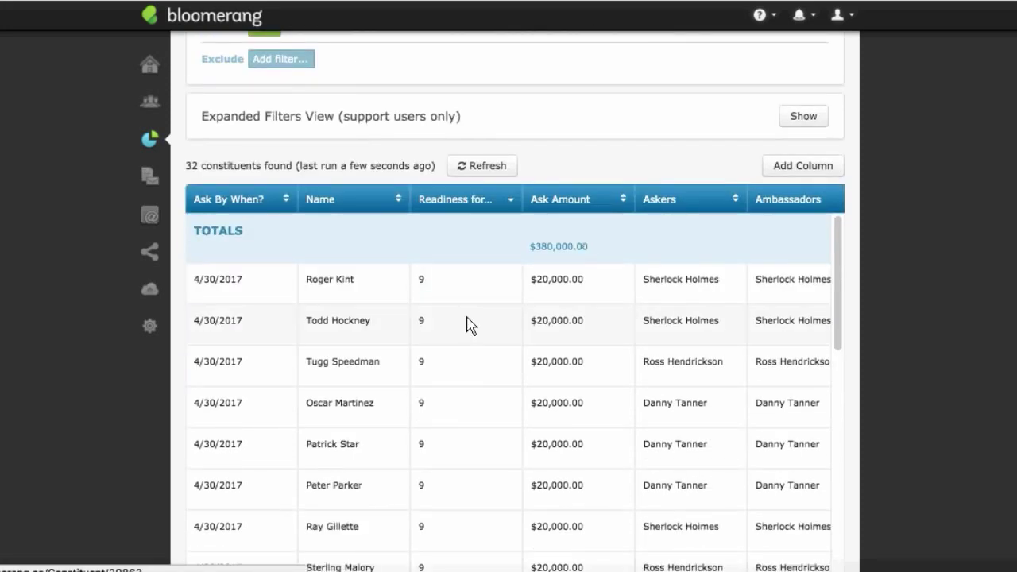
pyautogui.scroll(-1, 470, 324)
pyautogui.scroll(1, 469, 324)
pyautogui.scroll(-4, 469, 341)
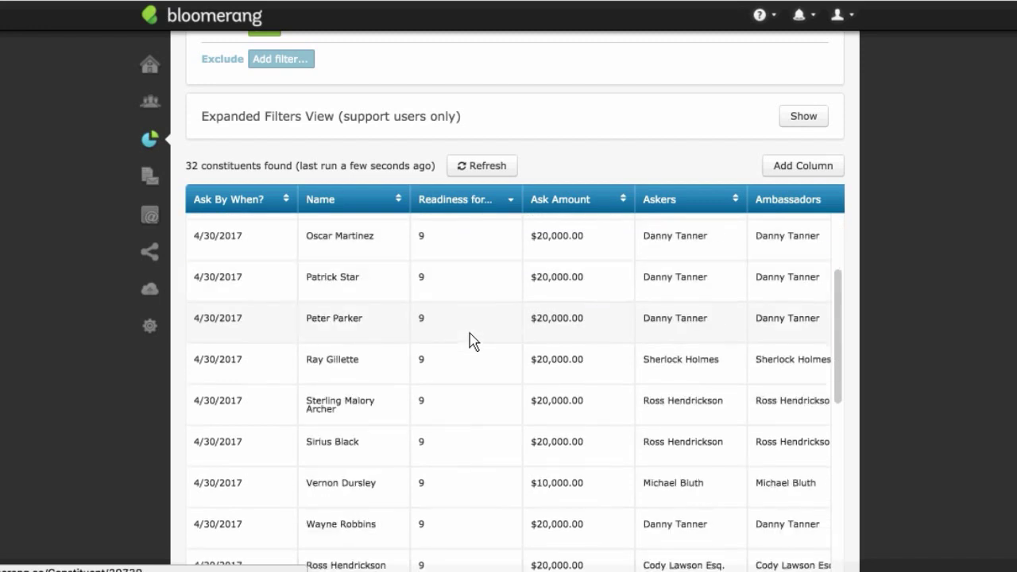
pyautogui.scroll(-4, 468, 342)
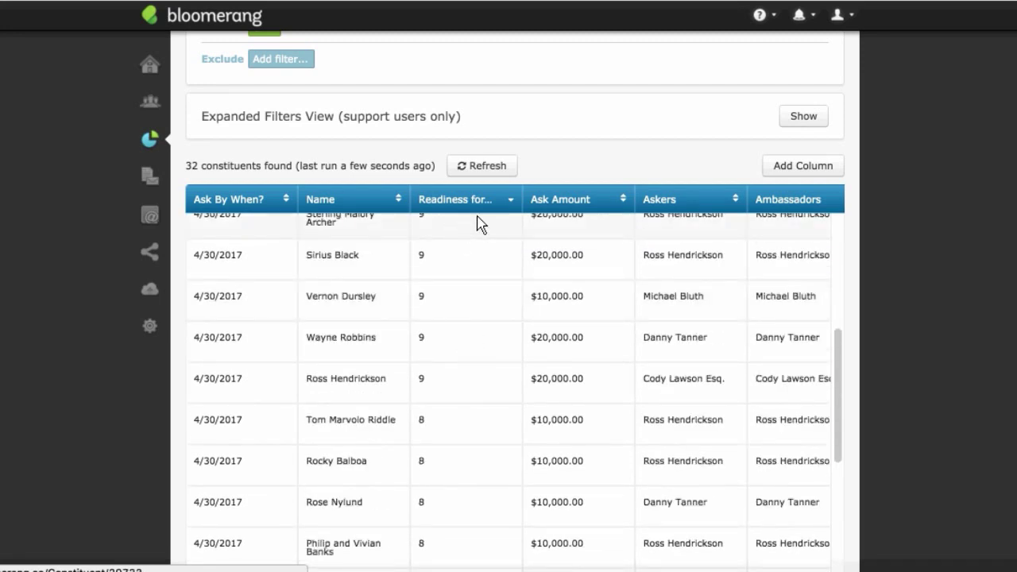
pyautogui.scroll(3, 492, 231)
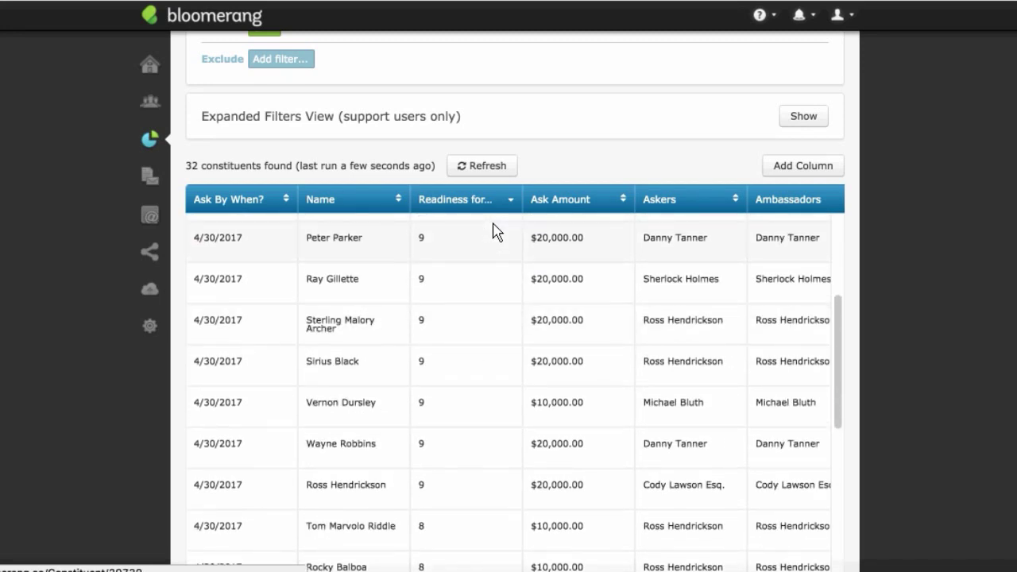
pyautogui.scroll(4, 492, 233)
pyautogui.scroll(-1, 492, 238)
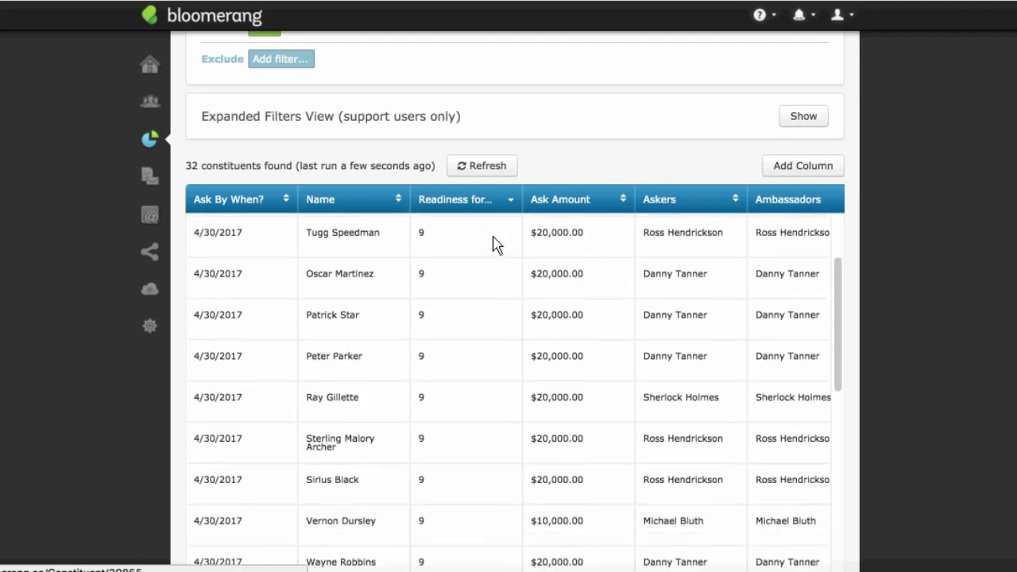
pyautogui.scroll(-2, 491, 318)
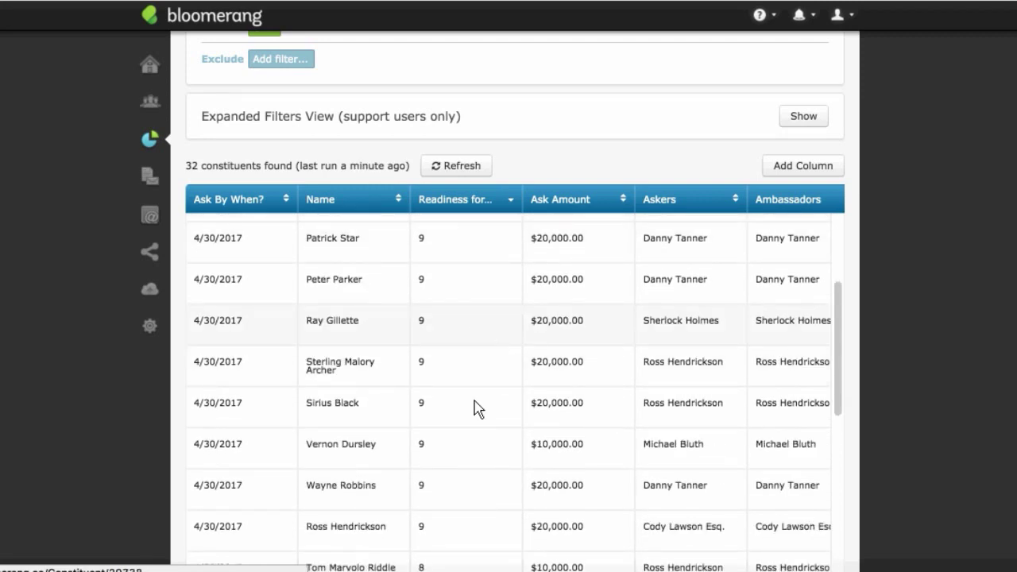
pyautogui.scroll(5, 479, 366)
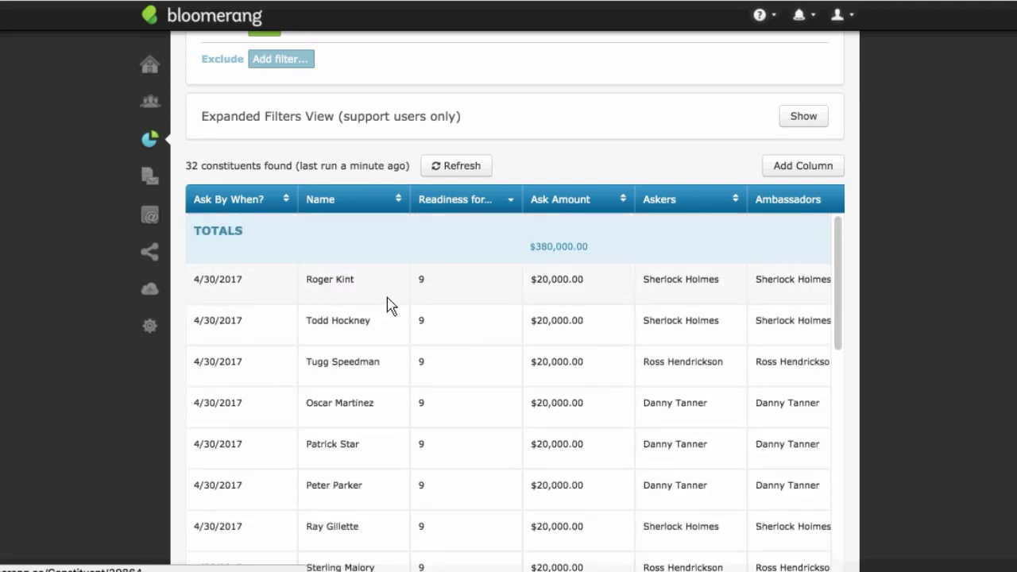
# Step: Open the first constituent's record in a new tab and its March 31 phone interaction
pyautogui.rightClick(355, 287)
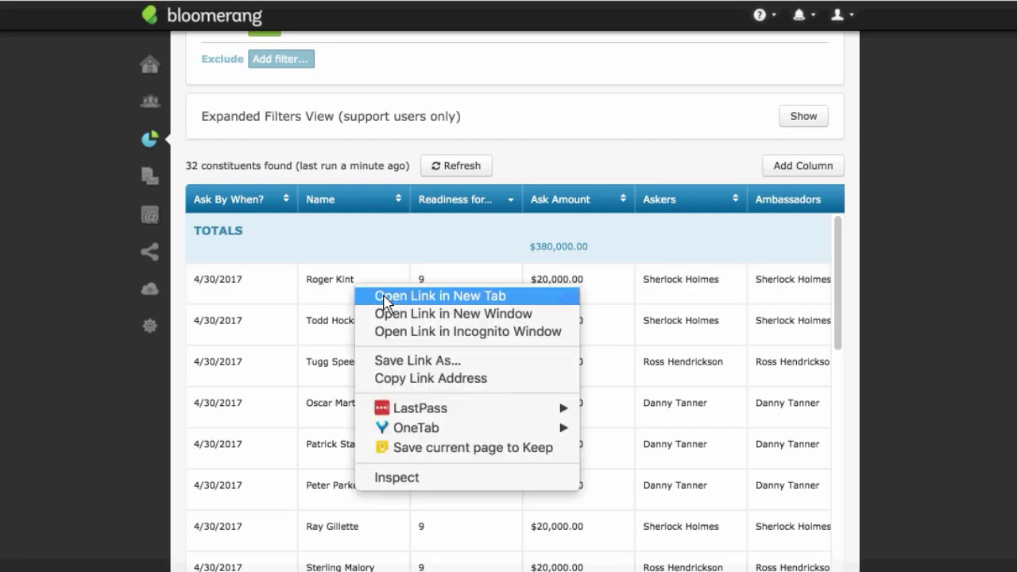
pyautogui.click(385, 295)
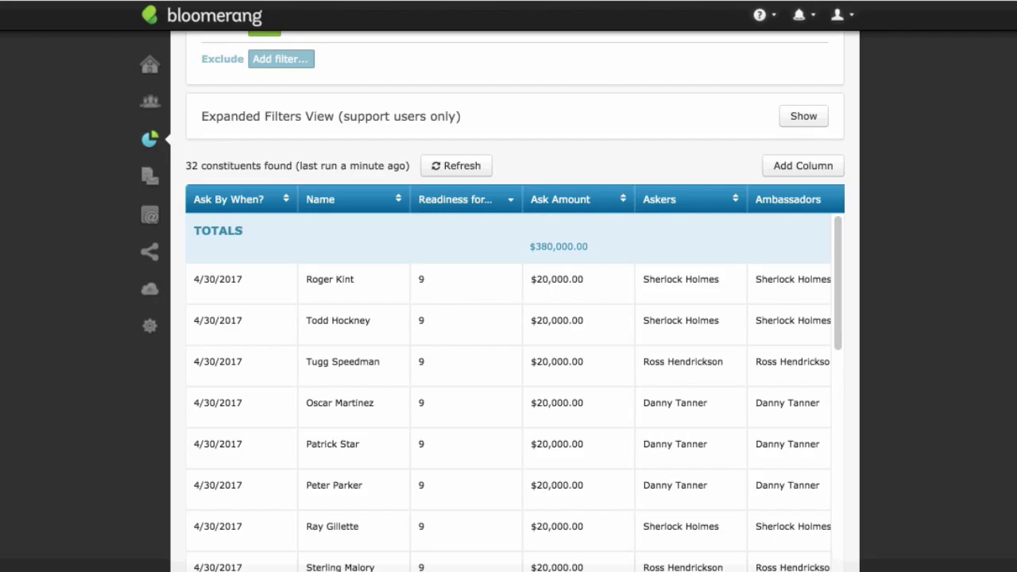
pyautogui.click(500, 1)
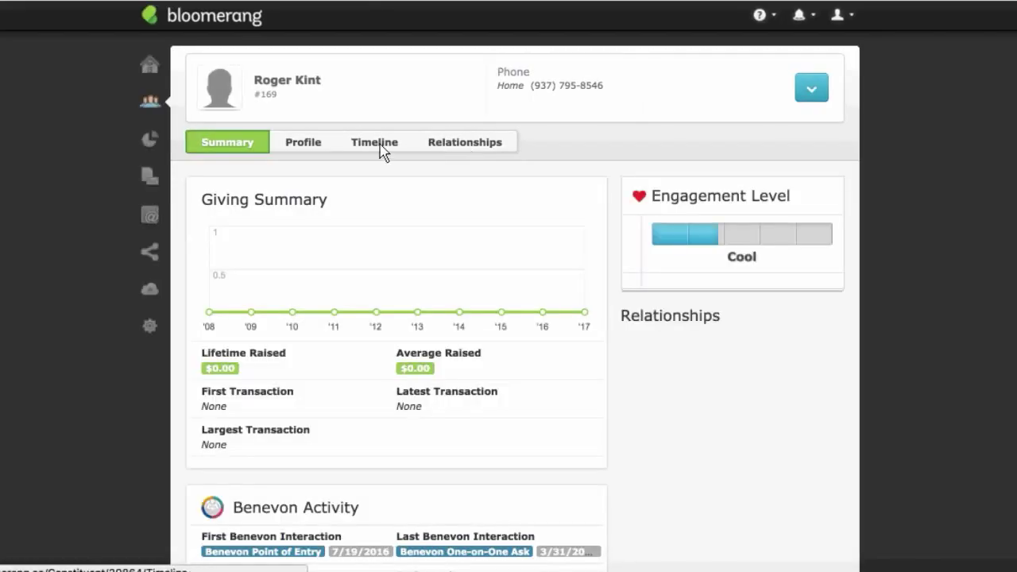
pyautogui.click(381, 151)
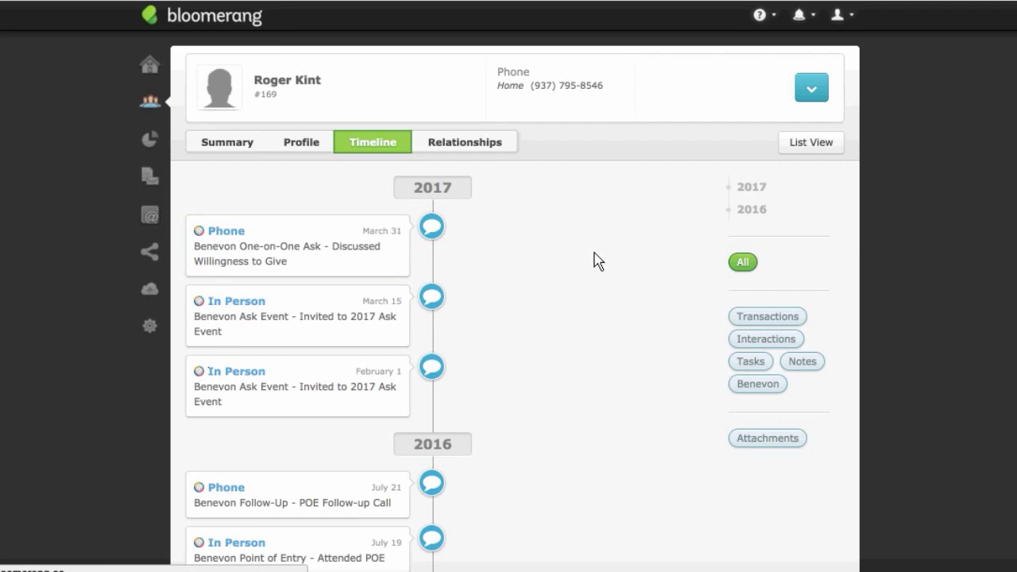
pyautogui.click(359, 246)
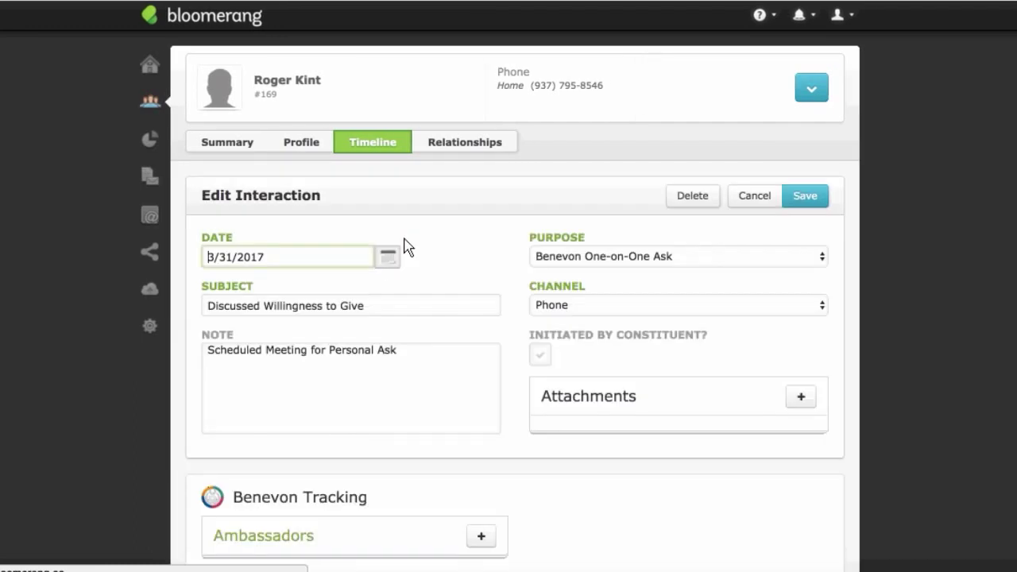
# Step: Check the interaction's Readiness for Ask score and keep it at 9
pyautogui.scroll(-4, 597, 374)
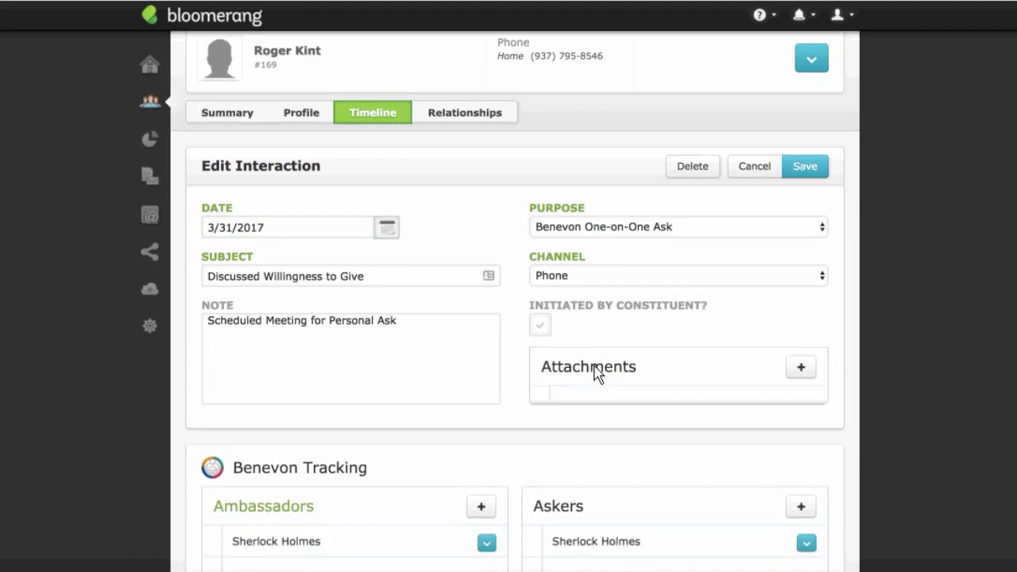
pyautogui.scroll(-2, 597, 373)
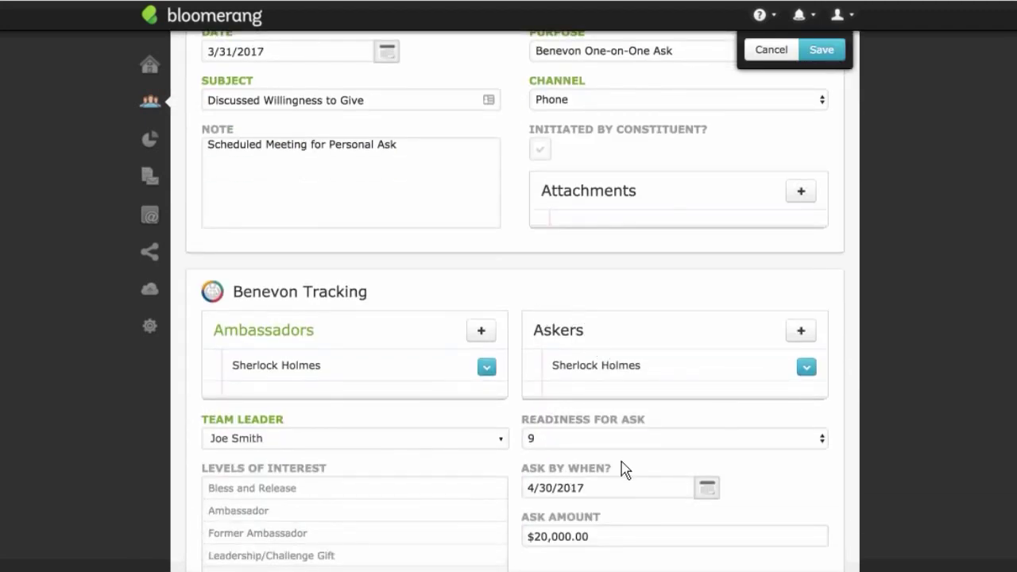
pyautogui.scroll(-2, 710, 438)
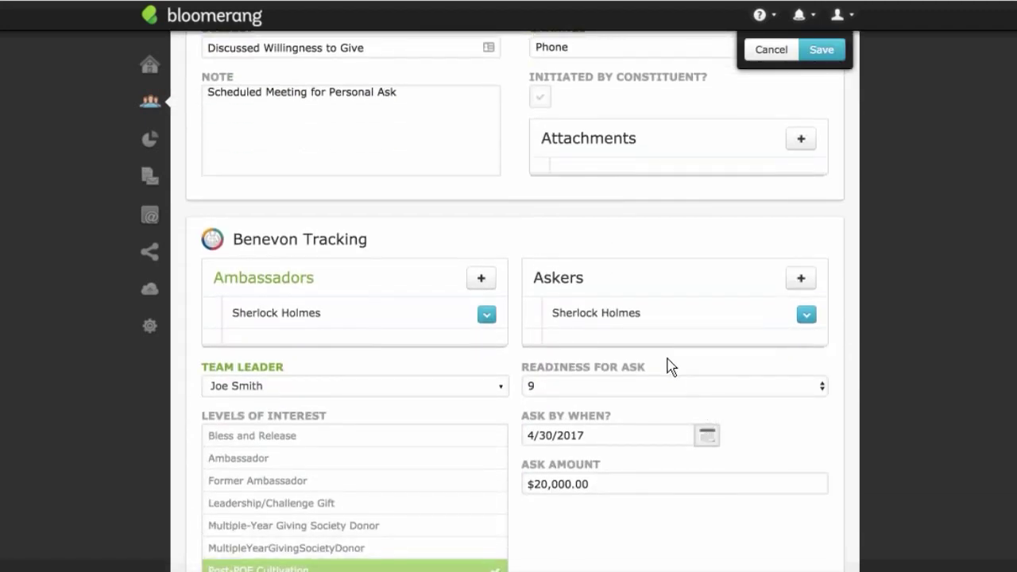
pyautogui.moveTo(541, 281); pyautogui.dragTo(601, 279)
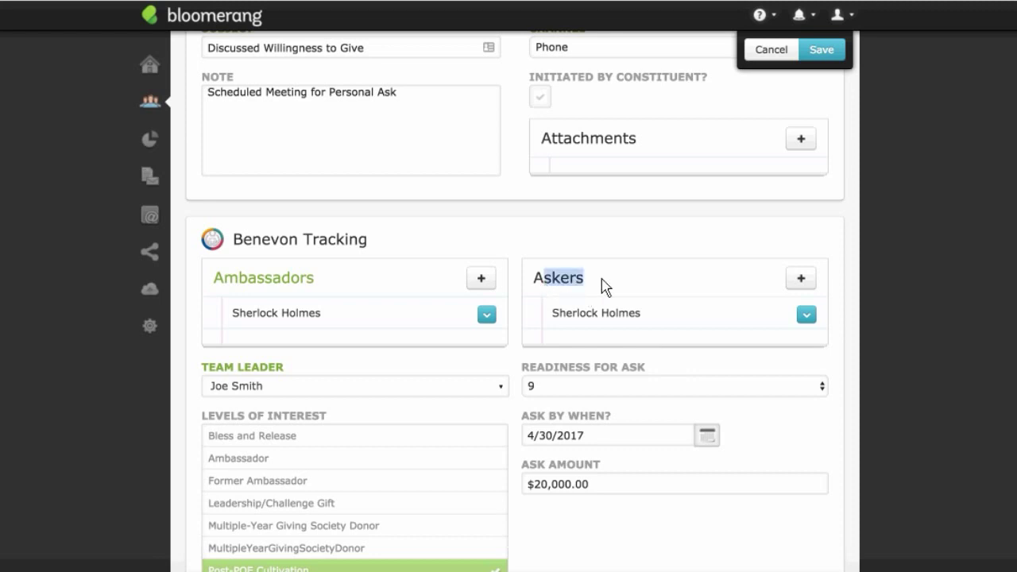
pyautogui.scroll(-2, 713, 321)
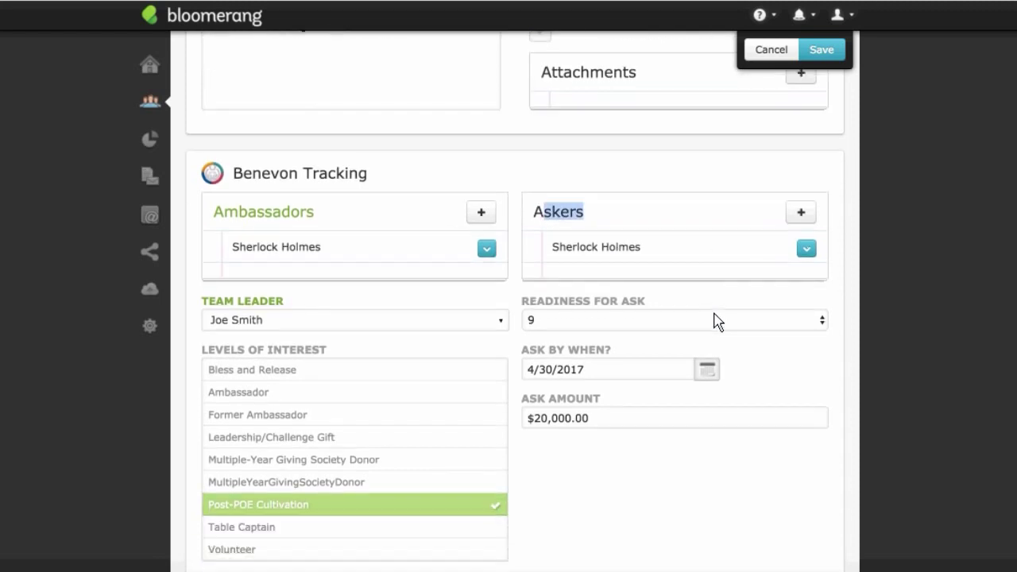
pyautogui.click(703, 302)
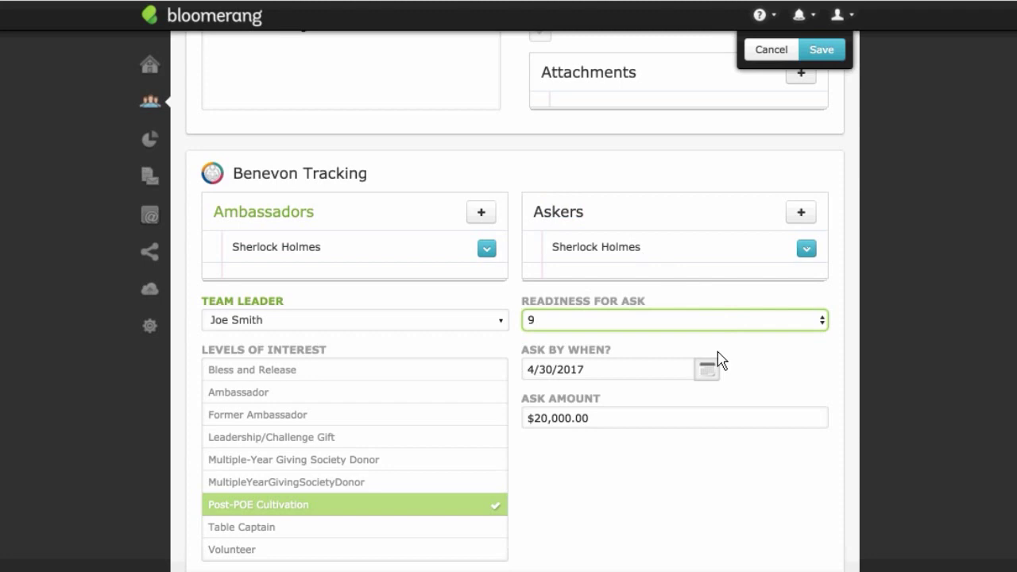
pyautogui.scroll(10, 707, 355)
pyautogui.scroll(-10, 699, 354)
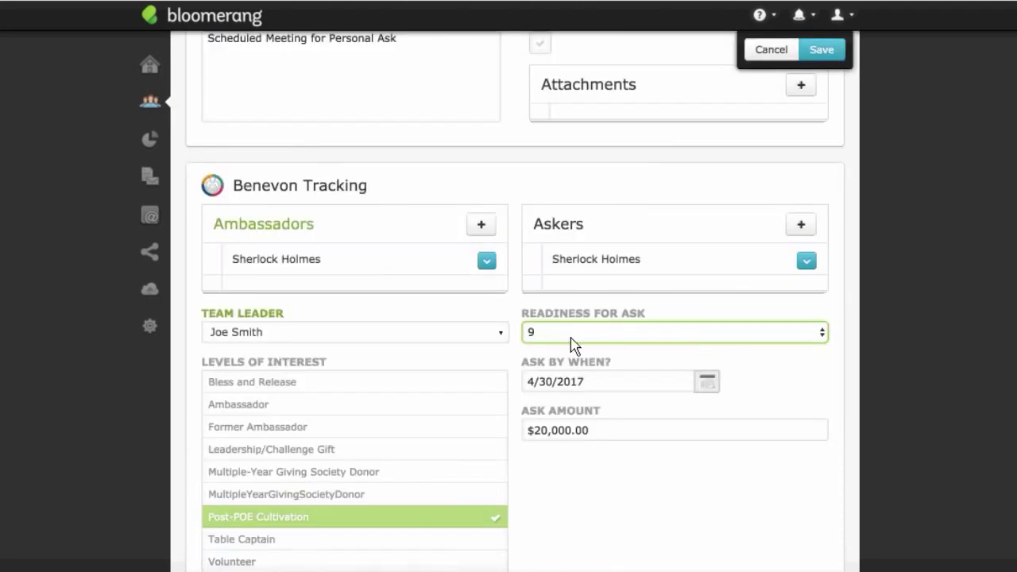
pyautogui.click(823, 333)
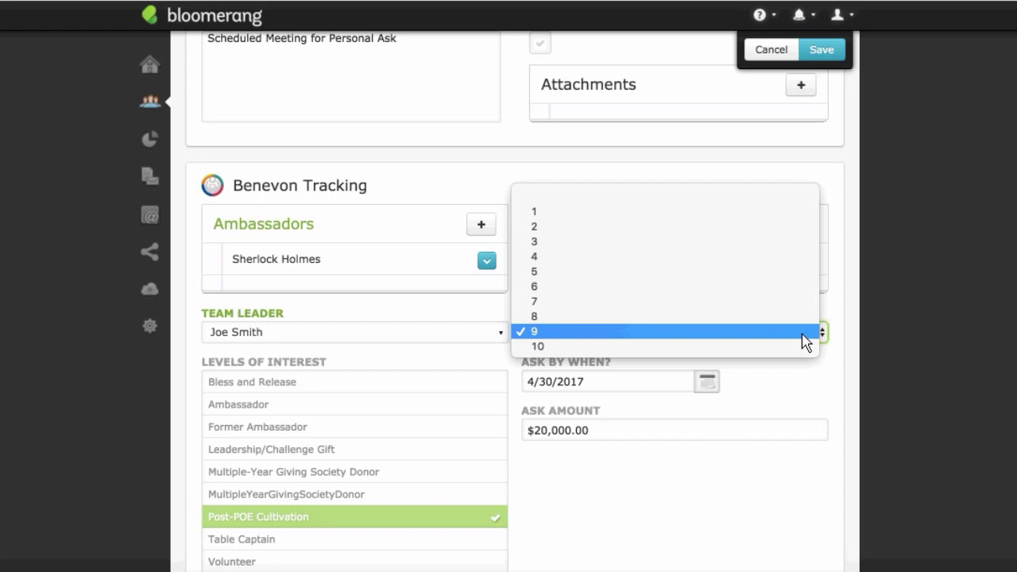
pyautogui.click(817, 373)
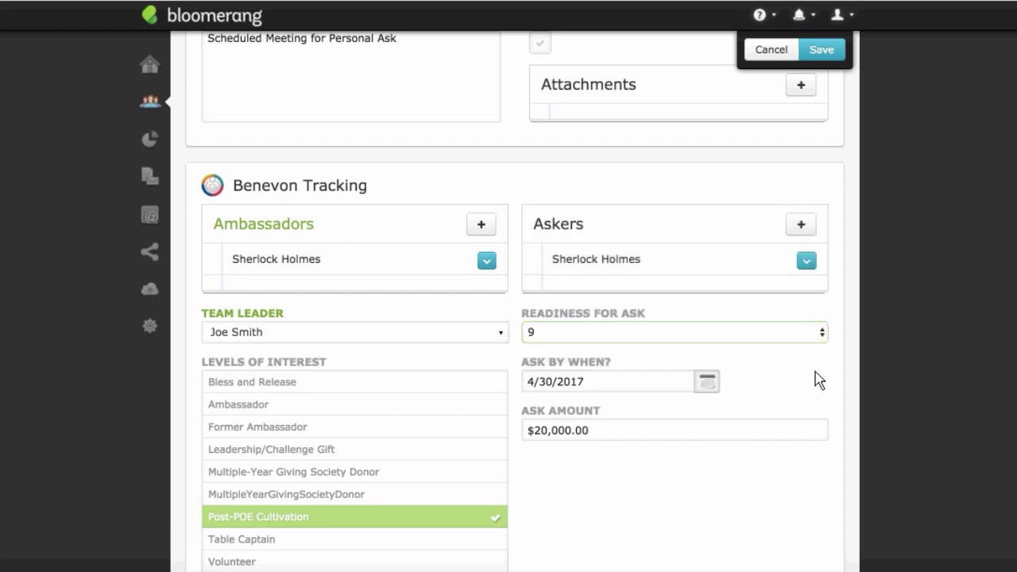
pyautogui.scroll(-1, 715, 371)
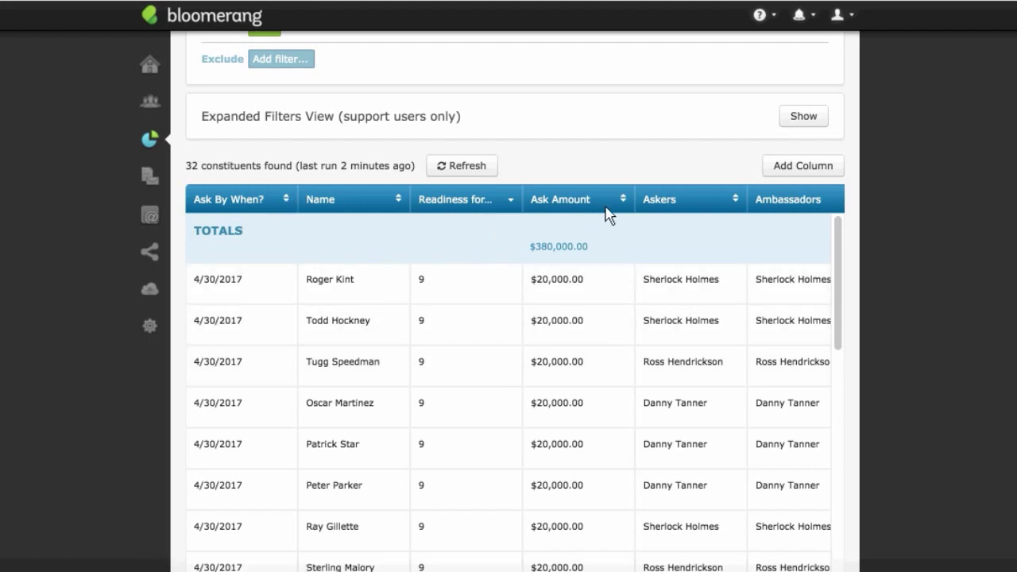
# Step: Save the report as 'Readiness for Asks' with the description 'This month'
pyautogui.scroll(5, 609, 215)
pyautogui.click(833, 70)
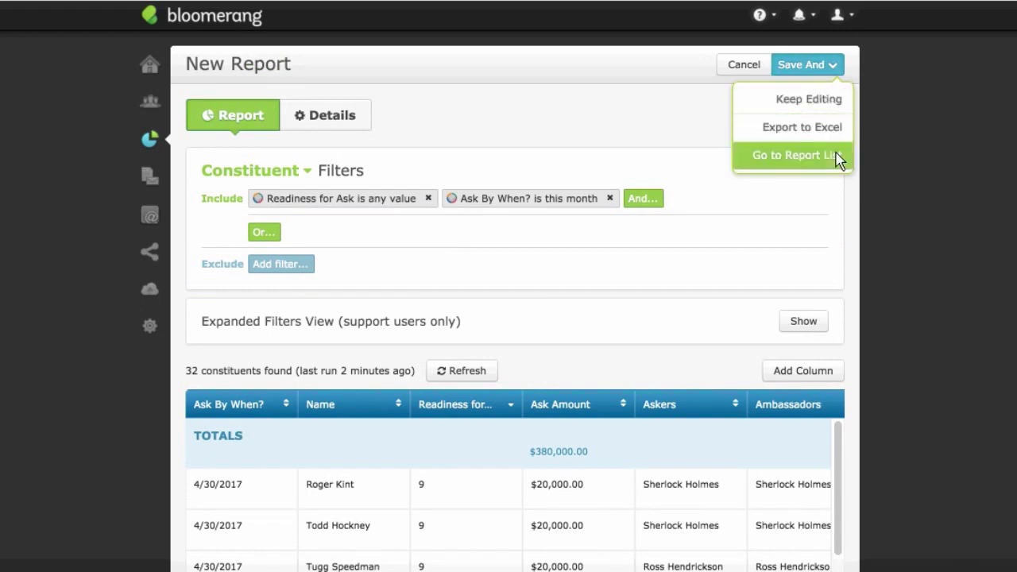
pyautogui.click(818, 107)
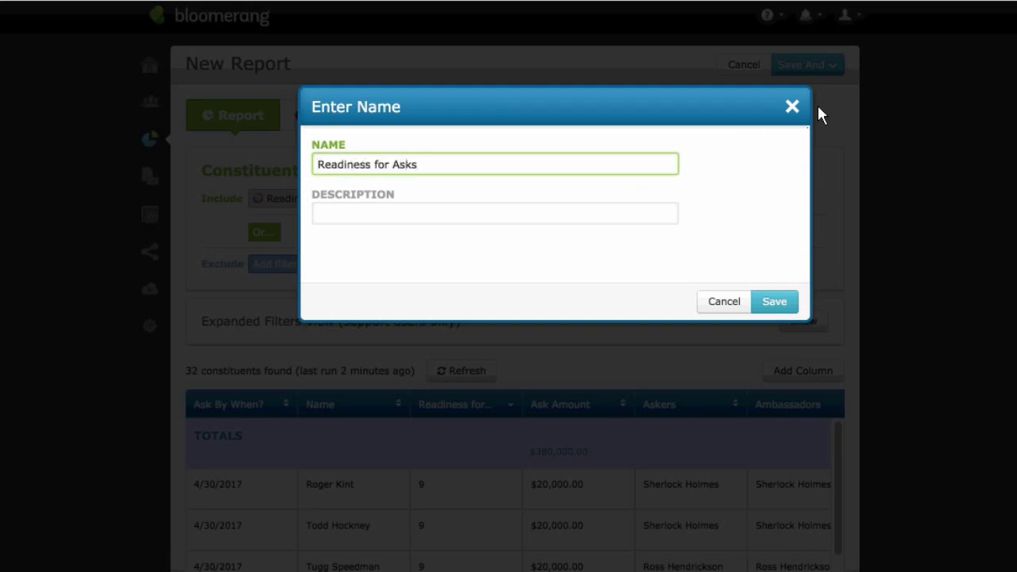
pyautogui.press('Tab')
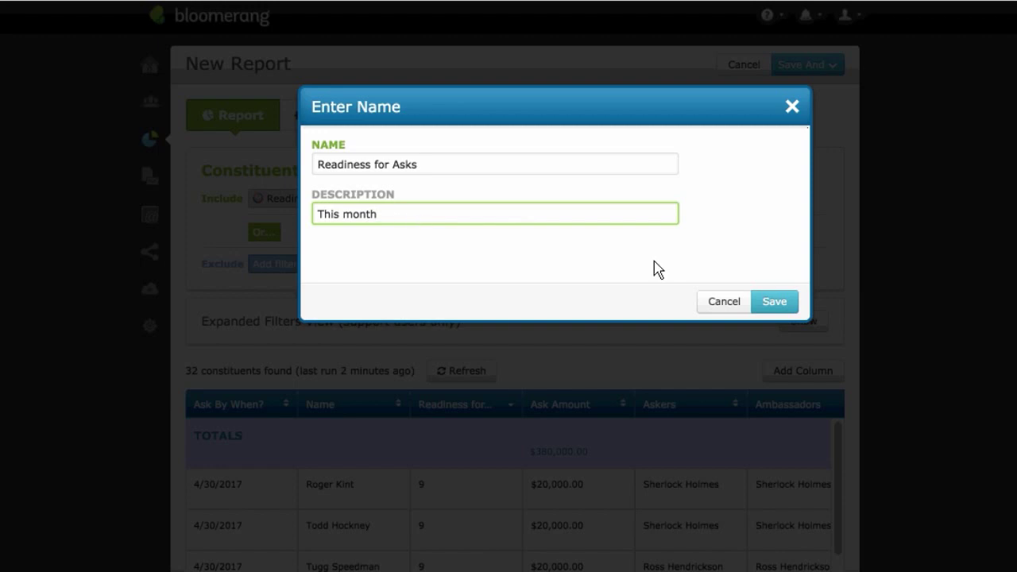
pyautogui.click(790, 308)
pyautogui.click(528, 201)
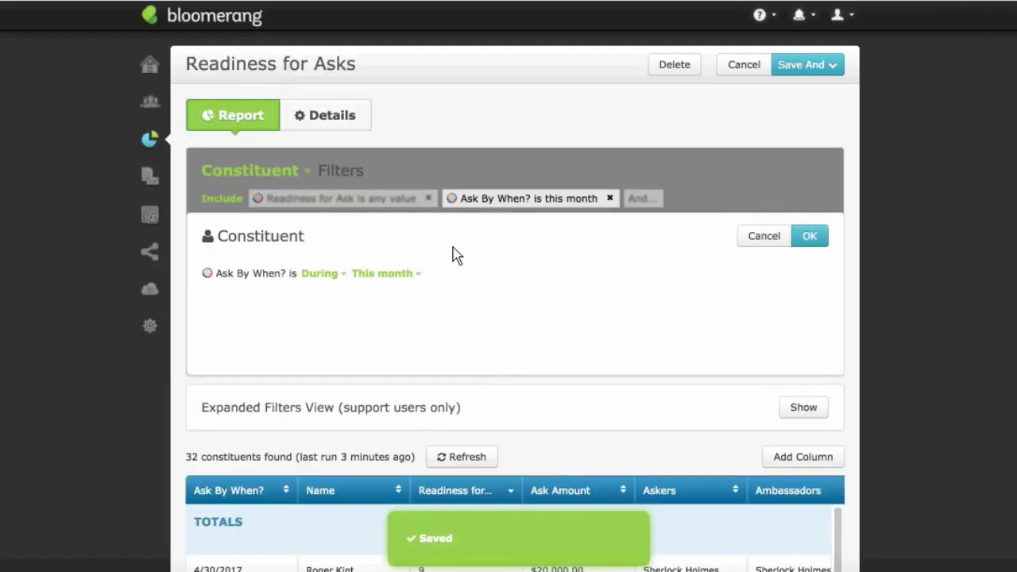
# Step: Try Next month for the Ask By When? filter, then cancel to keep it at this month
pyautogui.click(395, 275)
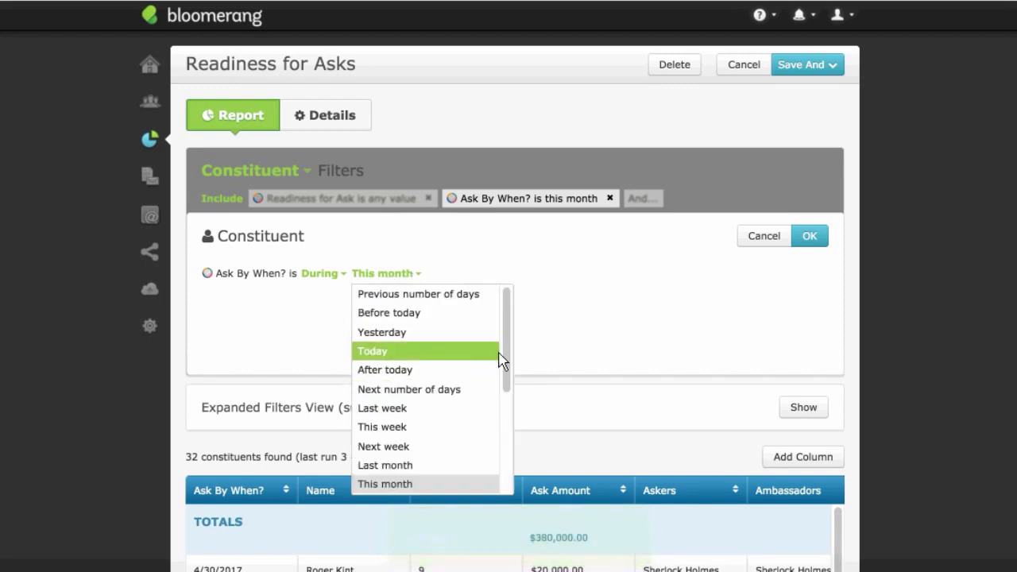
pyautogui.moveTo(506, 368); pyautogui.dragTo(506, 403)
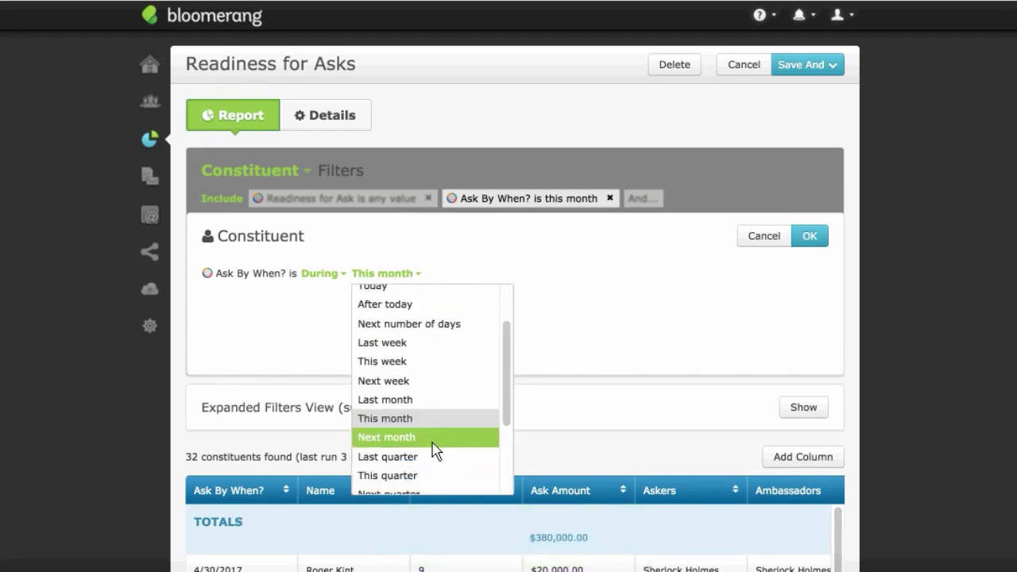
pyautogui.click(435, 437)
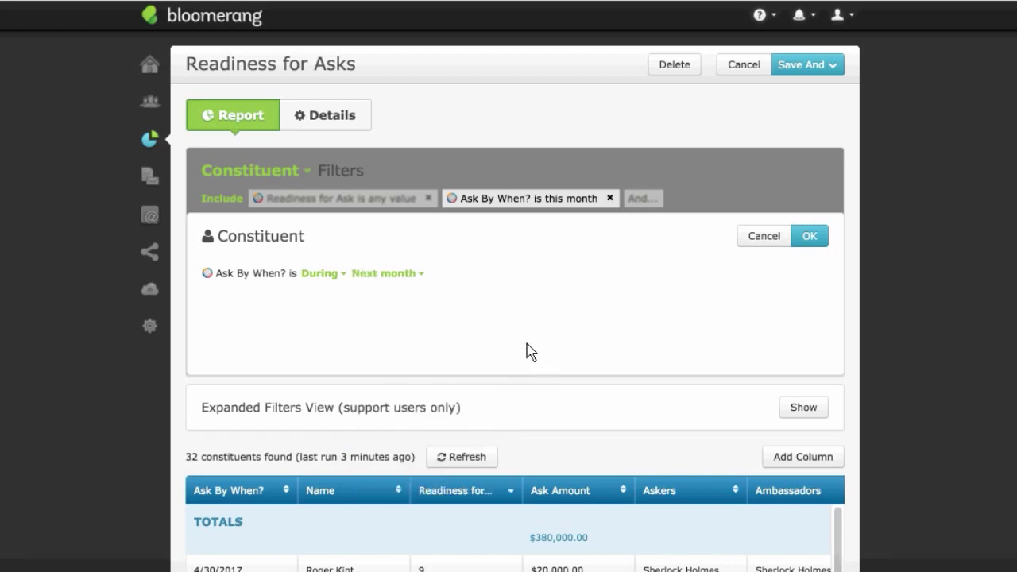
pyautogui.click(774, 237)
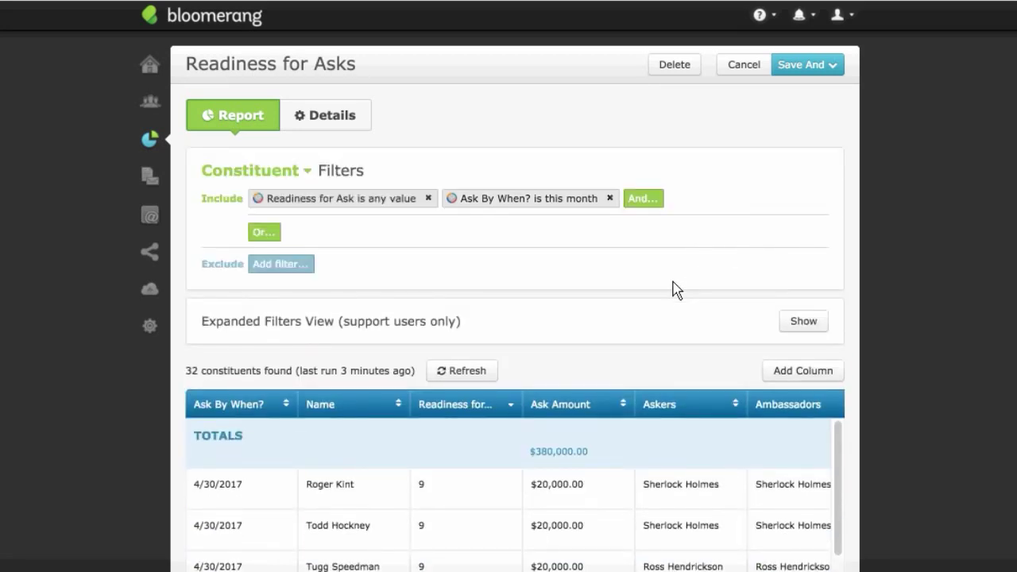
# Step: Sort the Readiness for Asks results ascending by the Ask By When? column
pyautogui.scroll(-6, 673, 289)
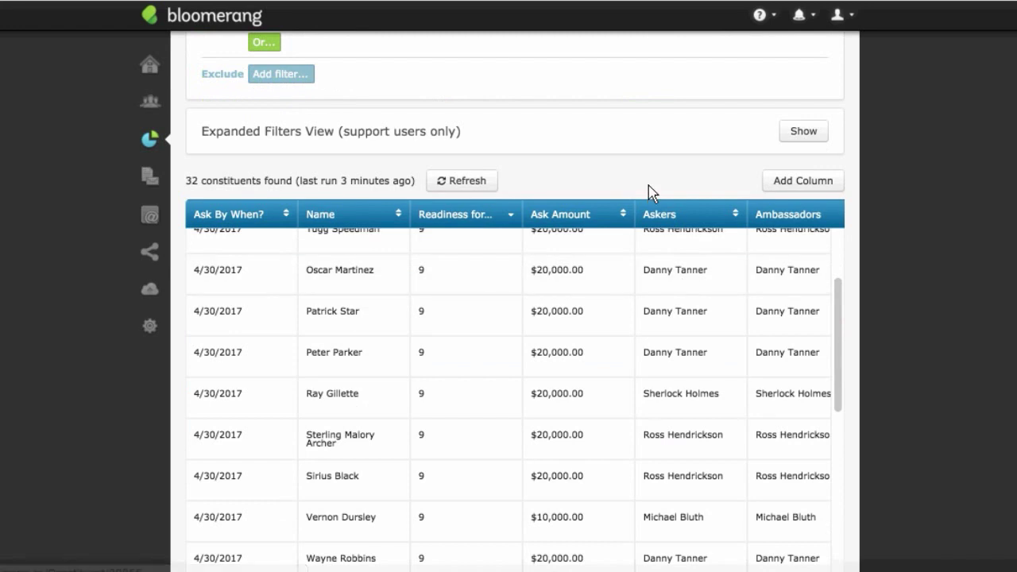
pyautogui.scroll(-1, 603, 297)
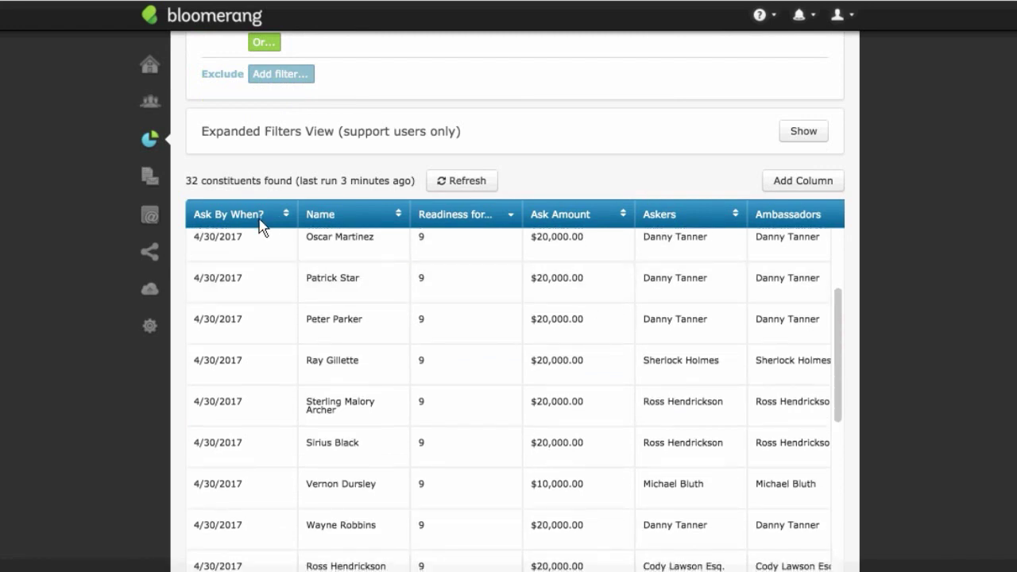
pyautogui.scroll(5, 509, 265)
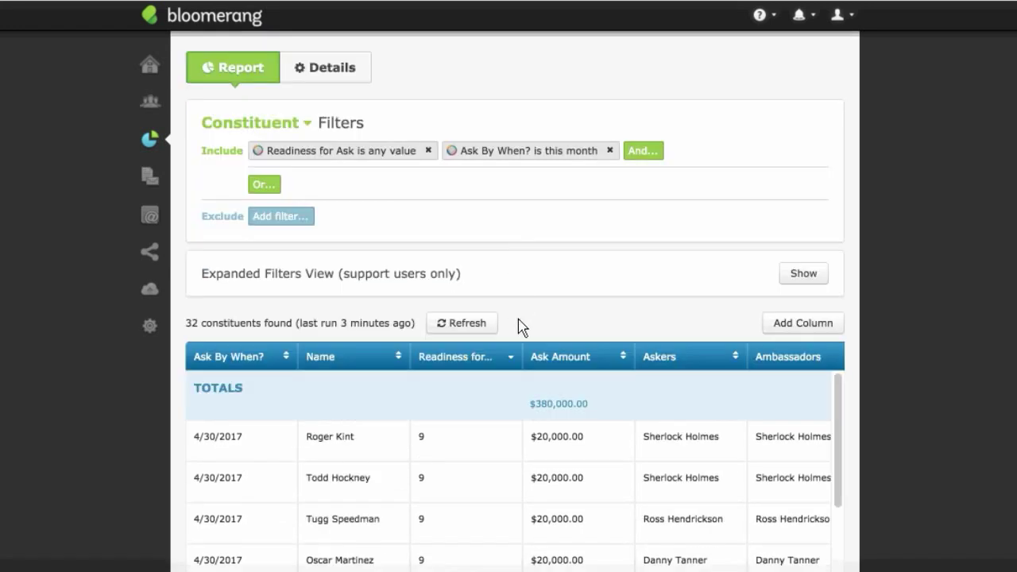
pyautogui.click(289, 356)
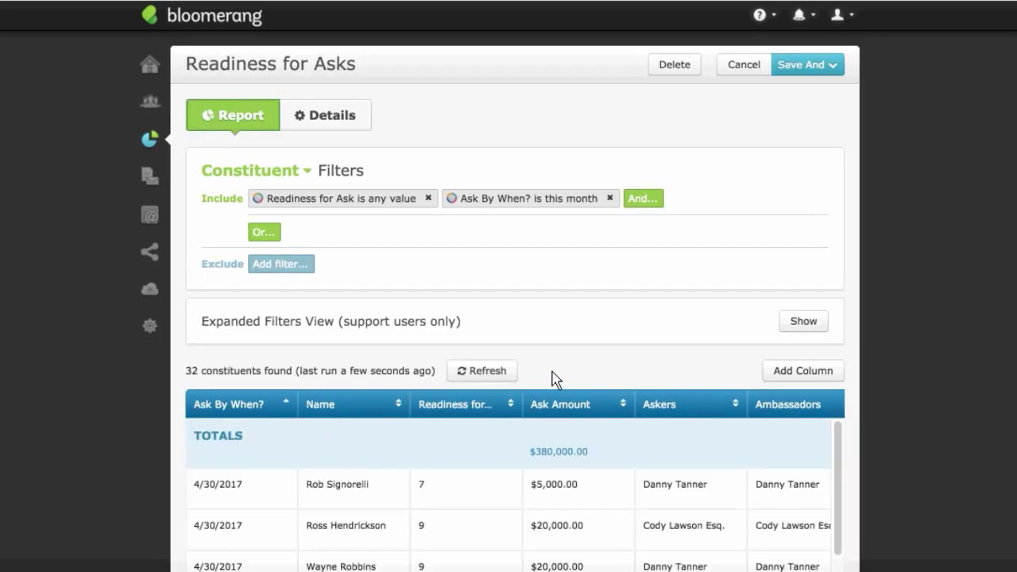
pyautogui.scroll(-3, 346, 524)
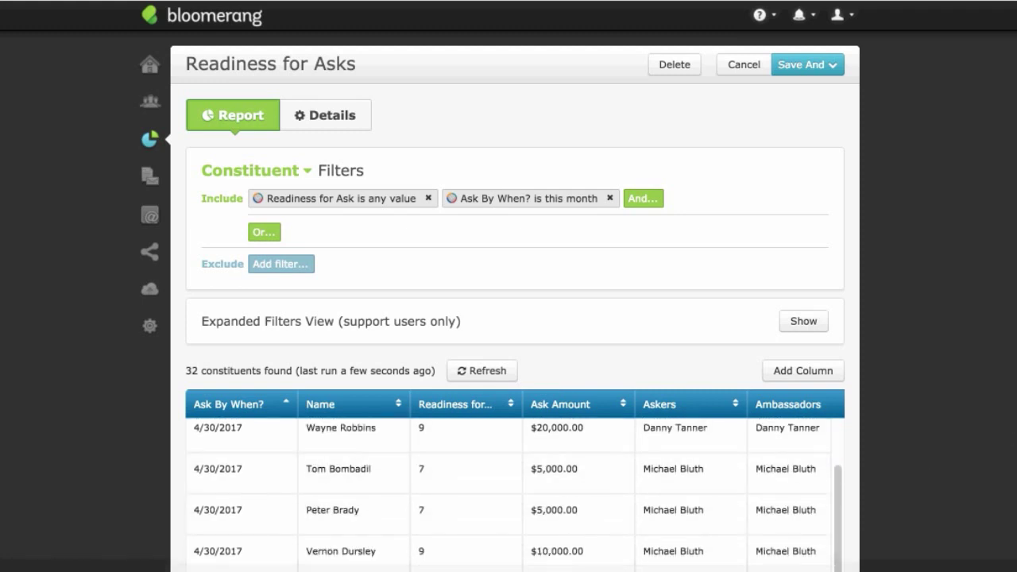
pyautogui.scroll(-3, 706, 331)
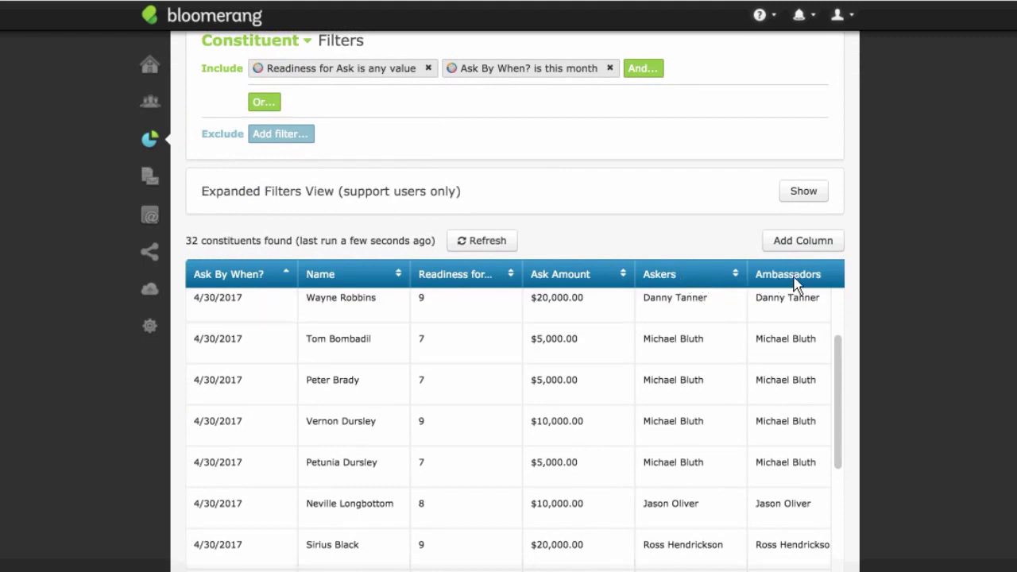
pyautogui.click(687, 274)
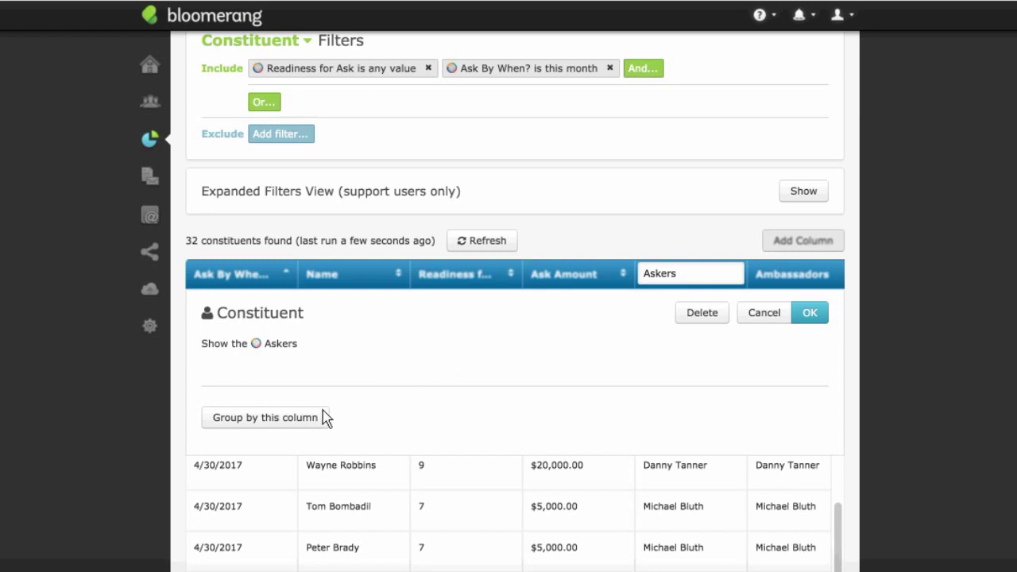
pyautogui.click(302, 423)
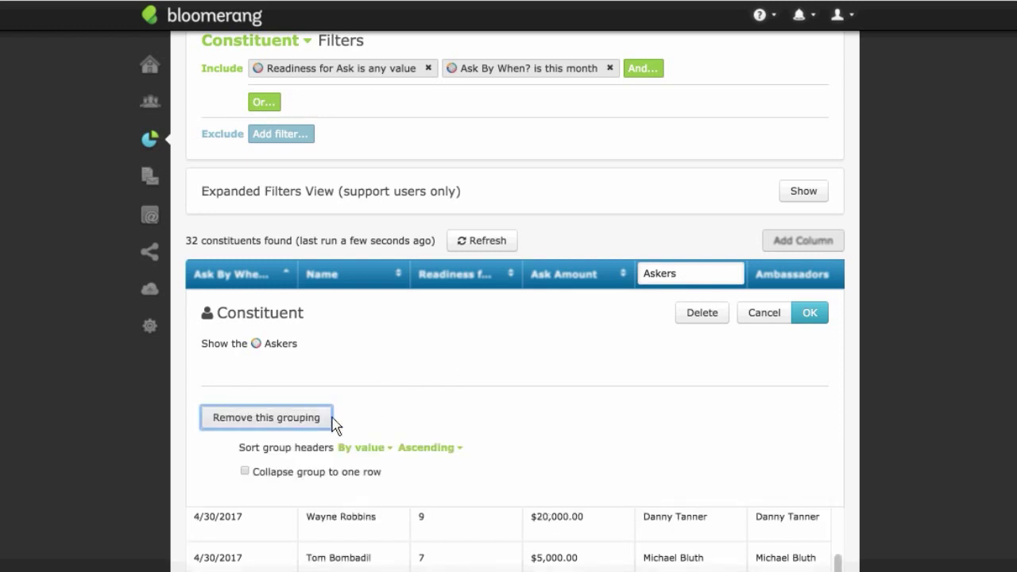
pyautogui.click(815, 314)
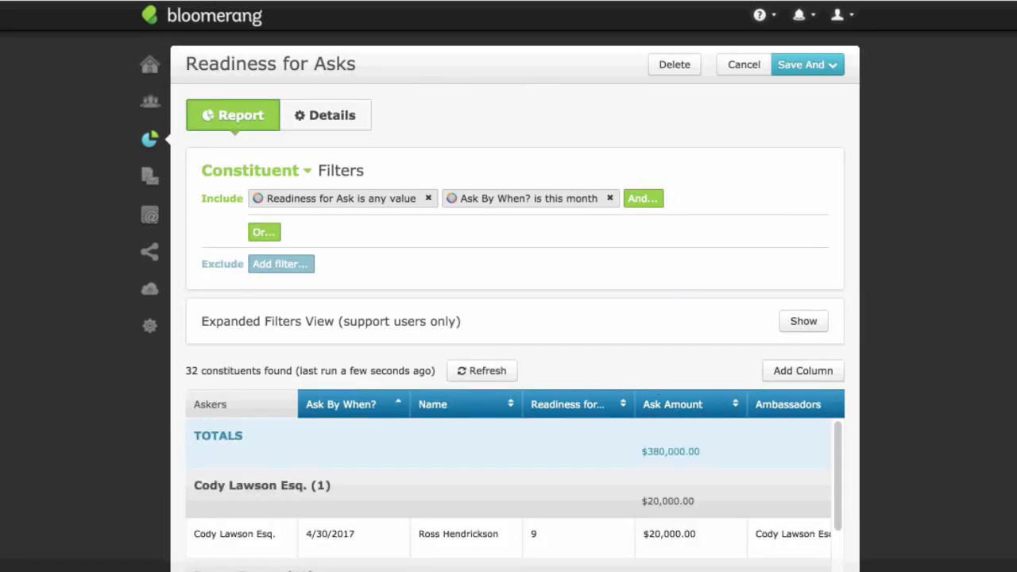
pyautogui.scroll(-3, 294, 399)
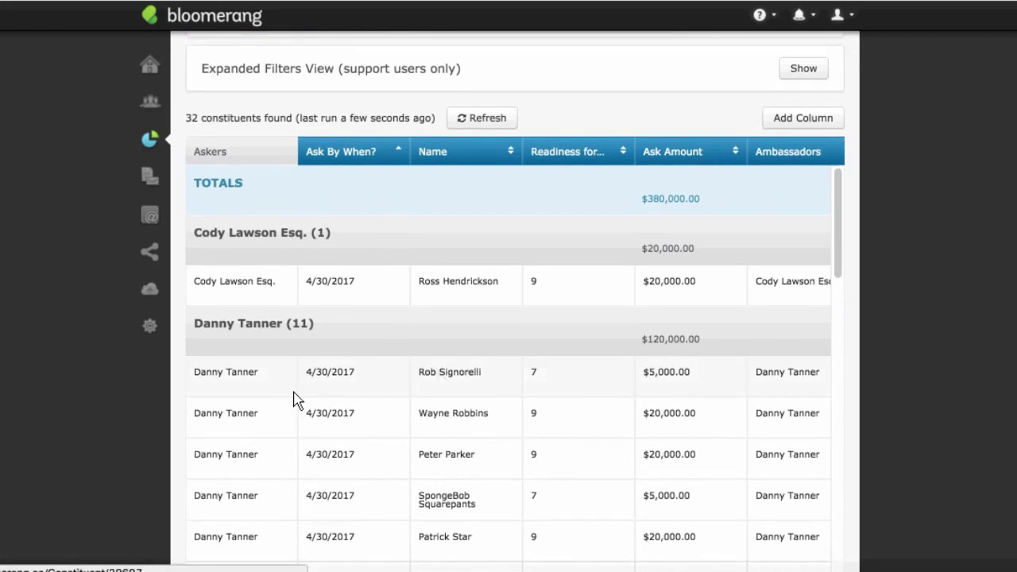
pyautogui.scroll(-1, 288, 392)
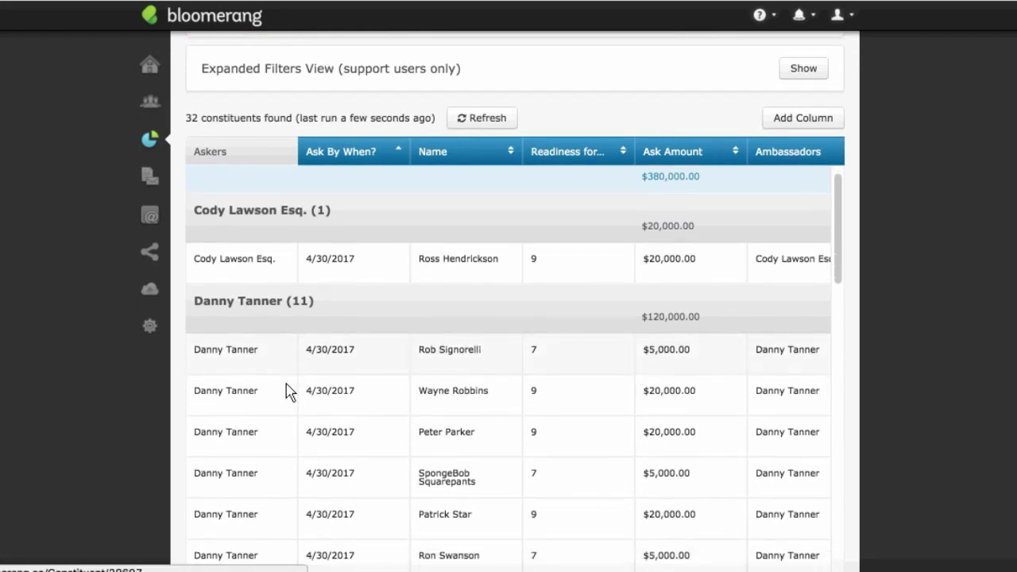
pyautogui.scroll(-10, 290, 391)
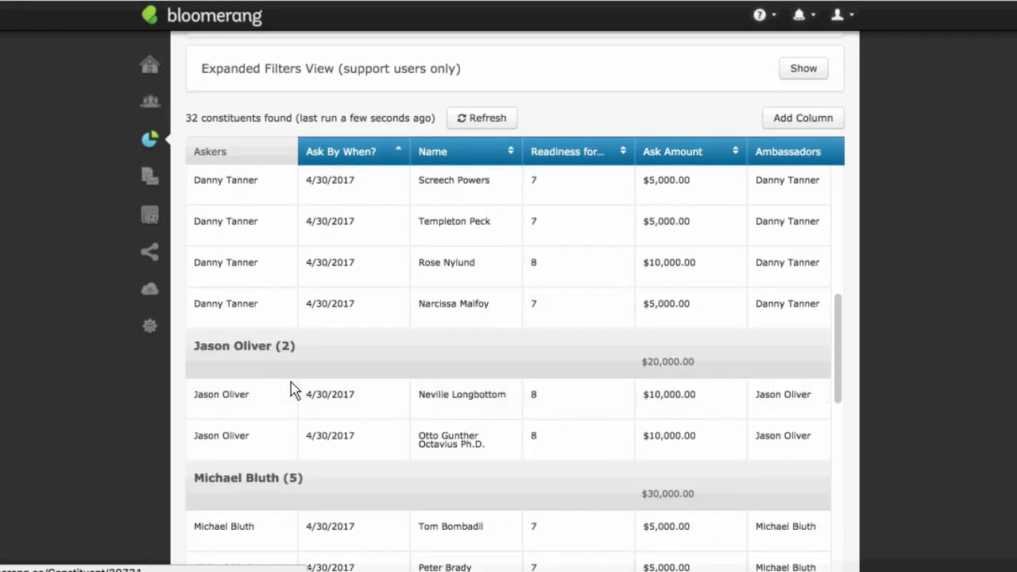
pyautogui.scroll(-3, 276, 377)
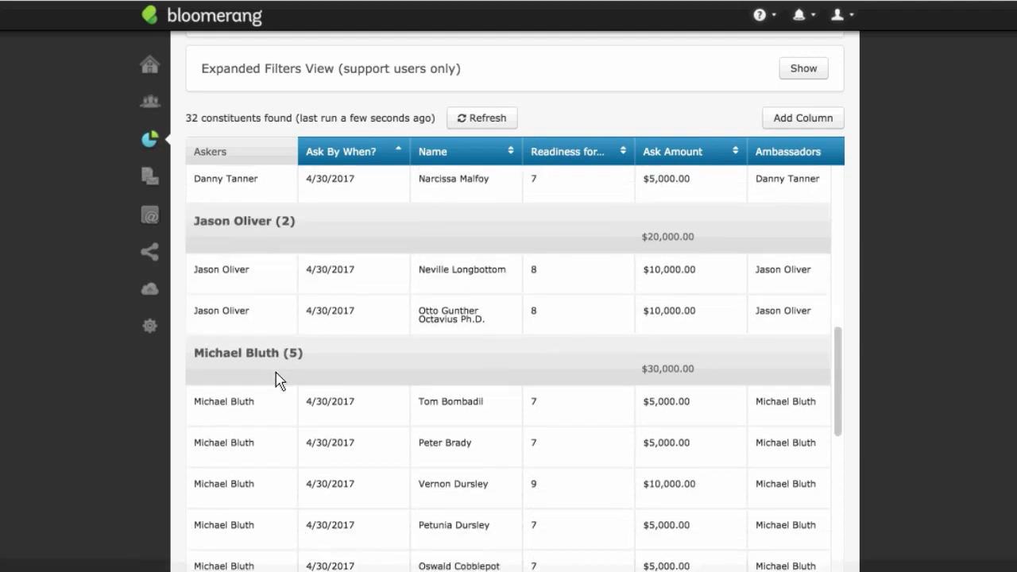
pyautogui.scroll(-8, 276, 379)
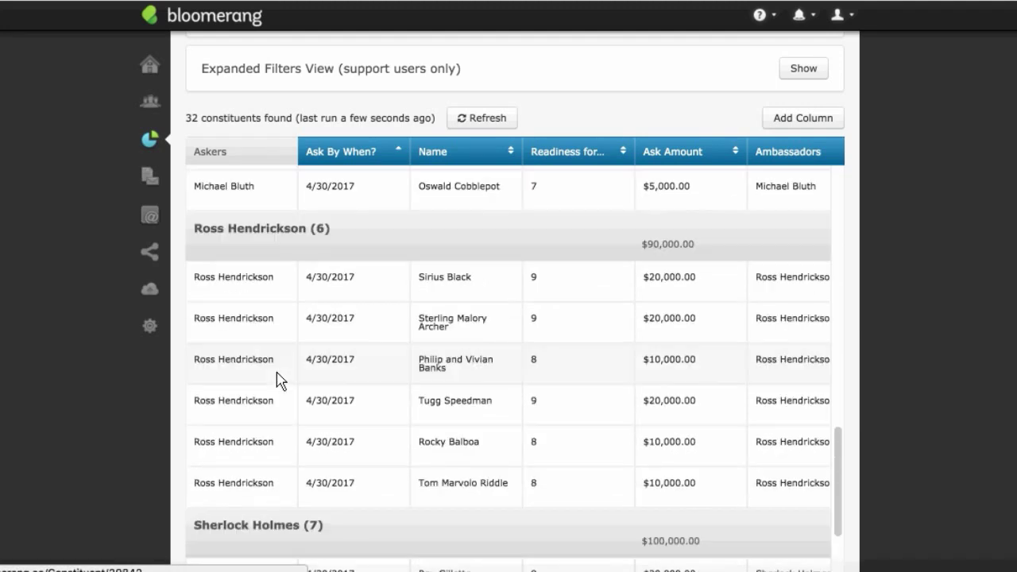
pyautogui.scroll(20, 278, 379)
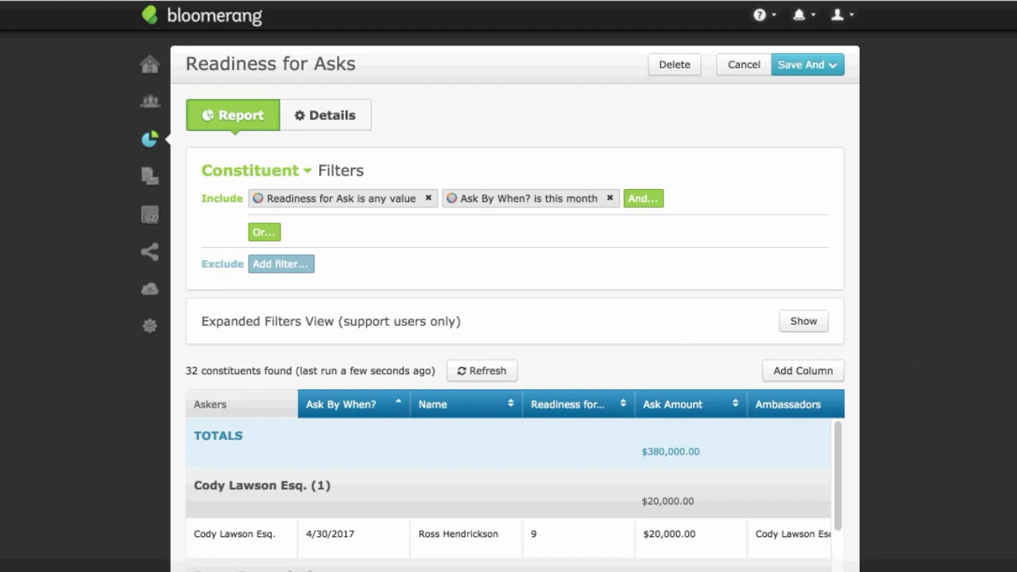
pyautogui.scroll(-6, 515, 302)
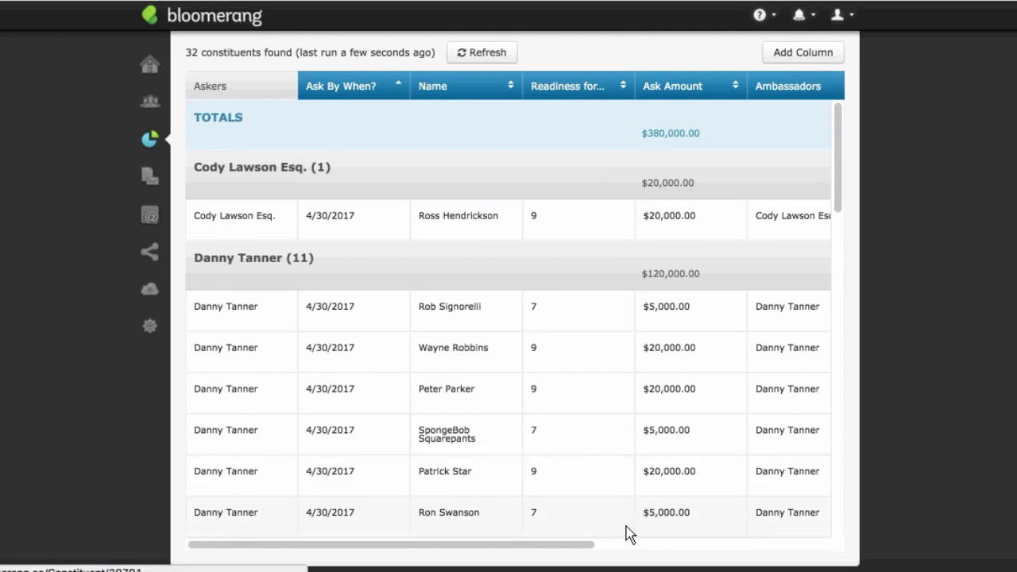
pyautogui.moveTo(583, 545); pyautogui.dragTo(841, 547)
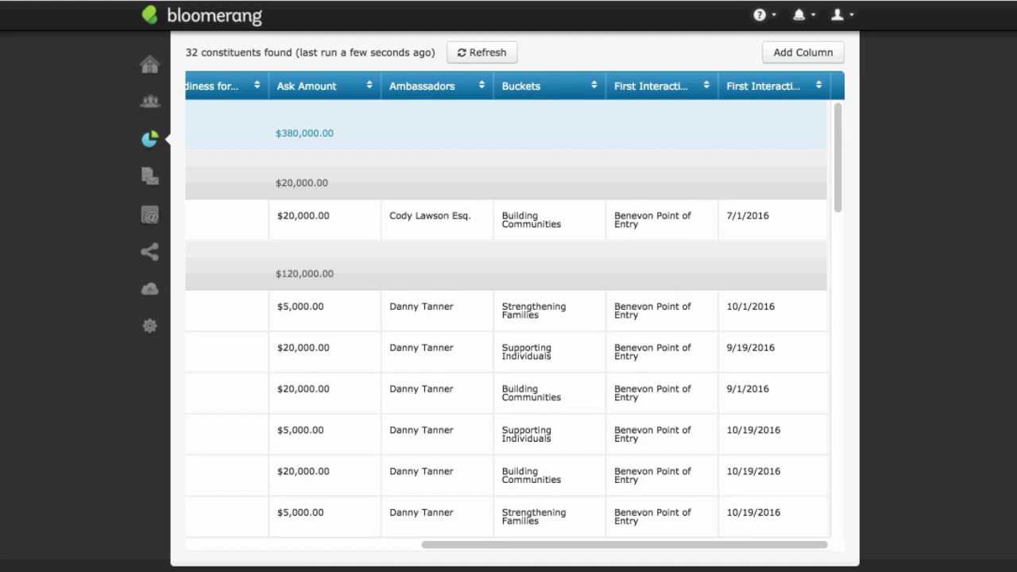
pyautogui.scroll(5, 515, 305)
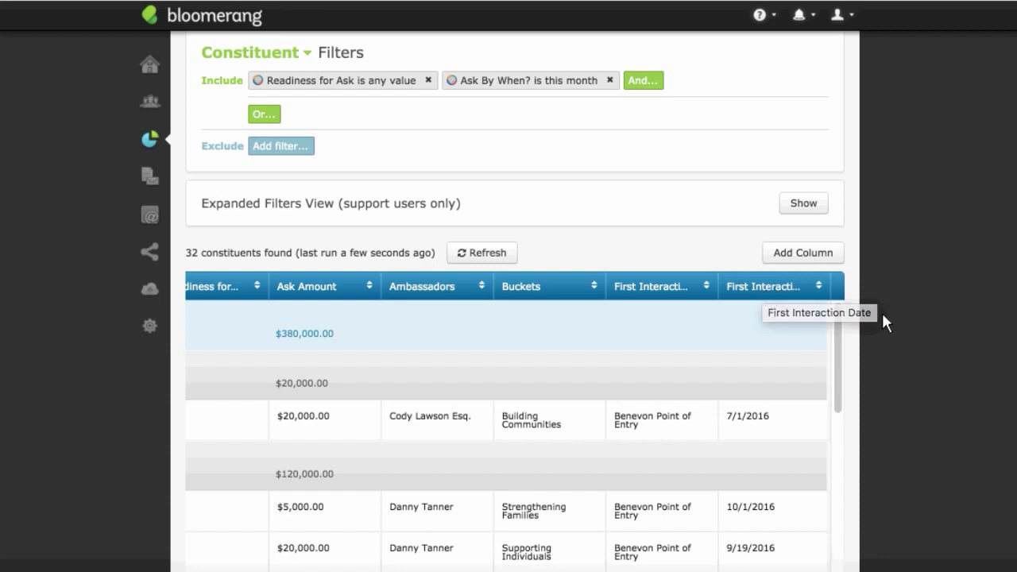
pyautogui.scroll(-5, 1013, 249)
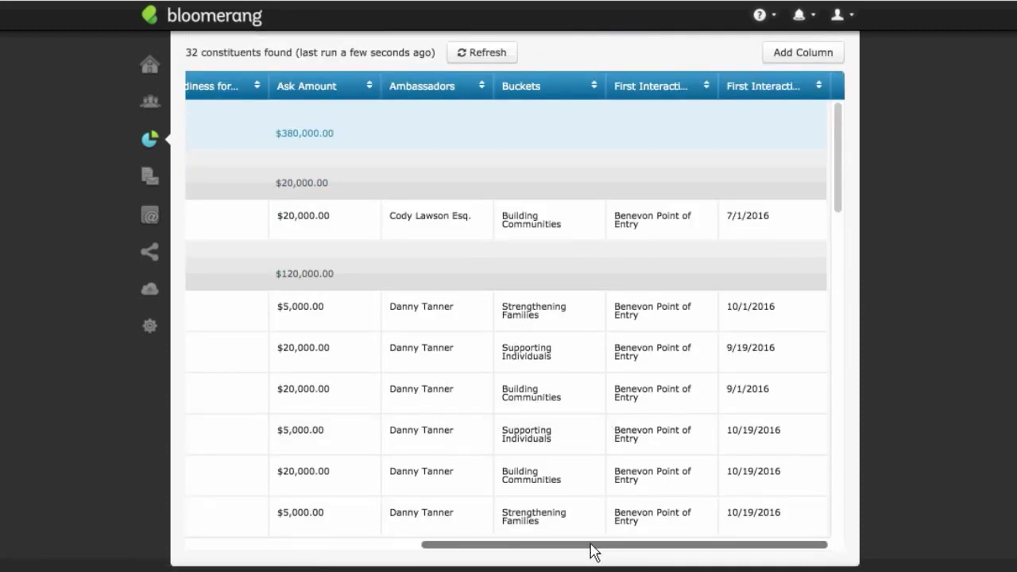
pyautogui.moveTo(590, 547); pyautogui.dragTo(341, 552)
pyautogui.scroll(6, 511, 318)
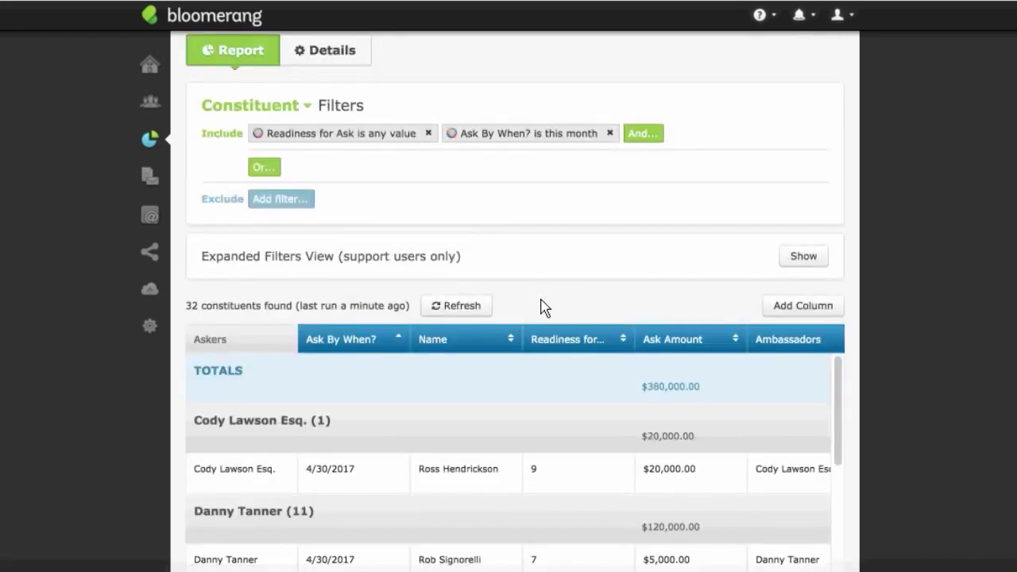
pyautogui.scroll(1, 548, 308)
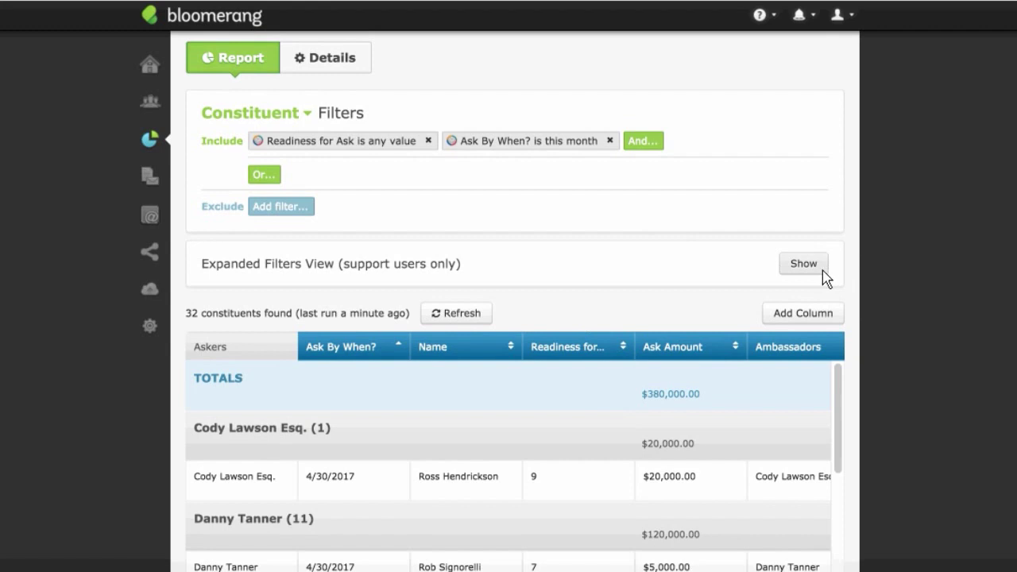
pyautogui.scroll(2, 826, 270)
# Step: Discard the Readiness for Asks report and create a new one from the Point of Entry Guests template
pyautogui.click(757, 70)
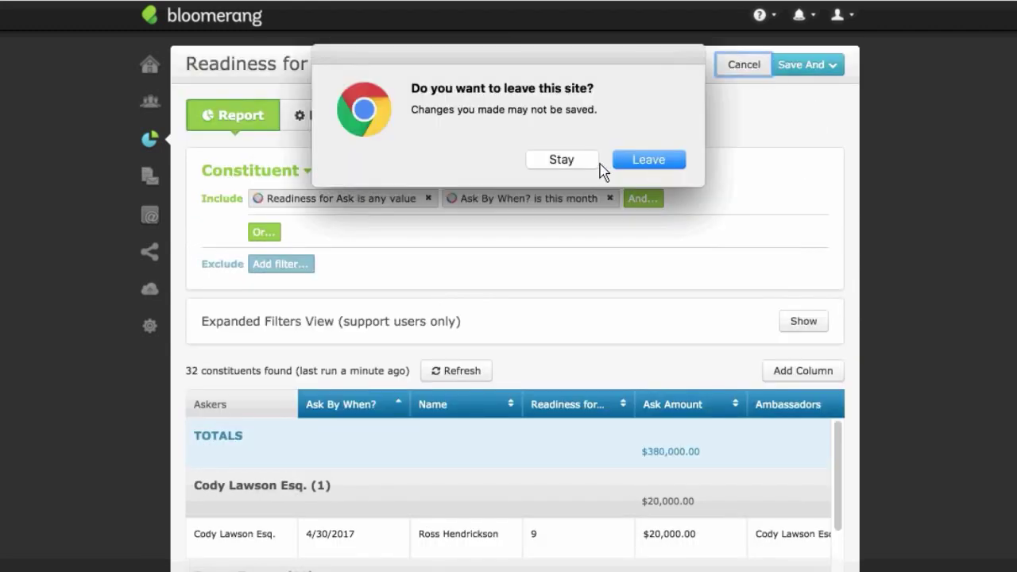
pyautogui.click(671, 161)
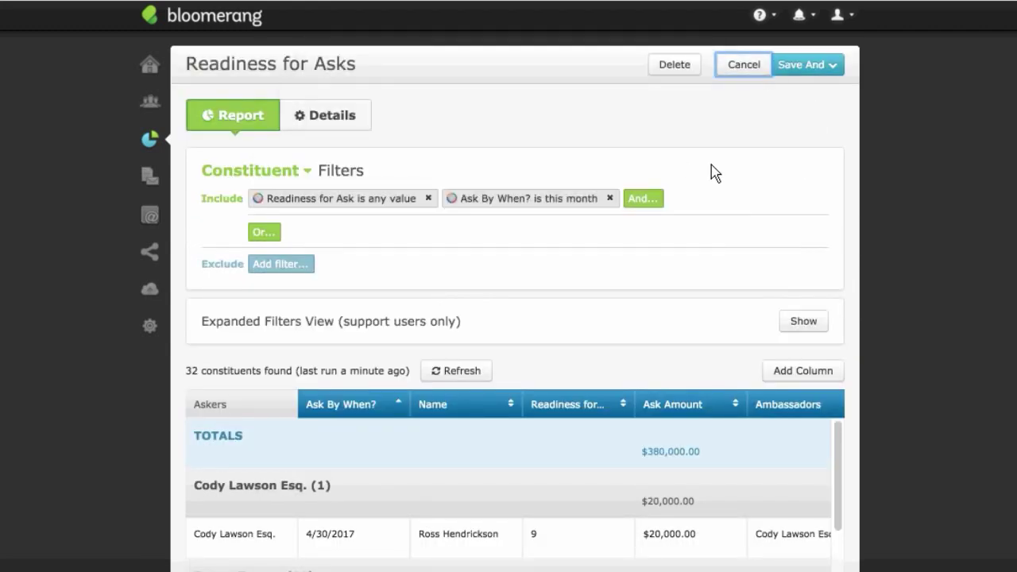
pyautogui.click(676, 151)
pyautogui.scroll(-5, 554, 402)
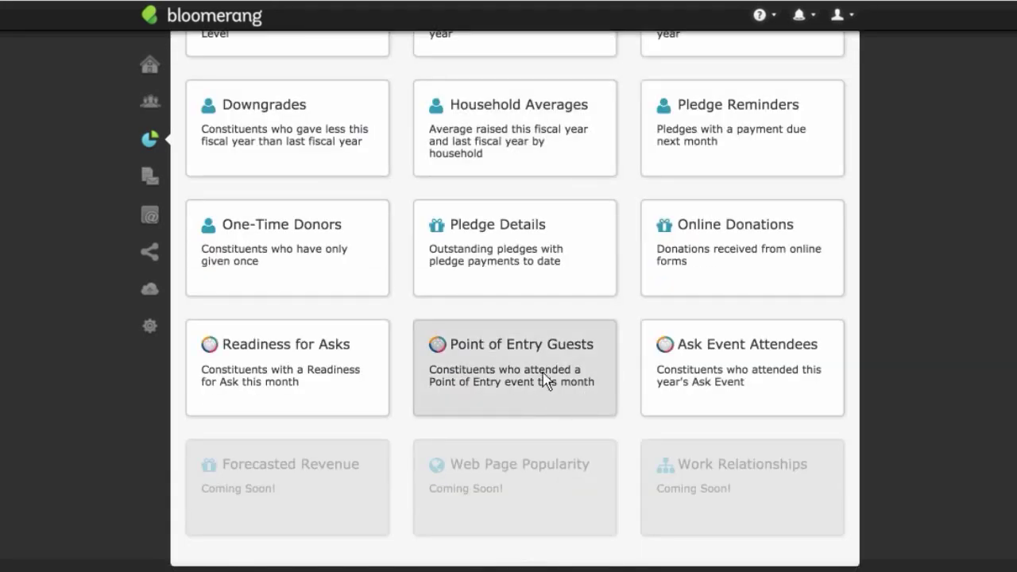
pyautogui.click(542, 373)
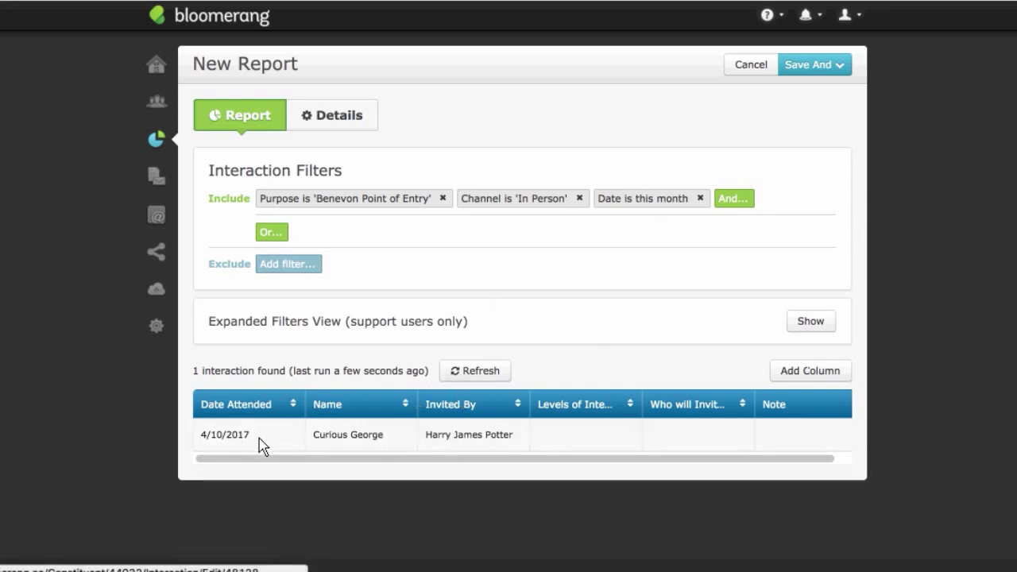
# Step: Change the report's date filter from this month to This year
pyautogui.click(664, 205)
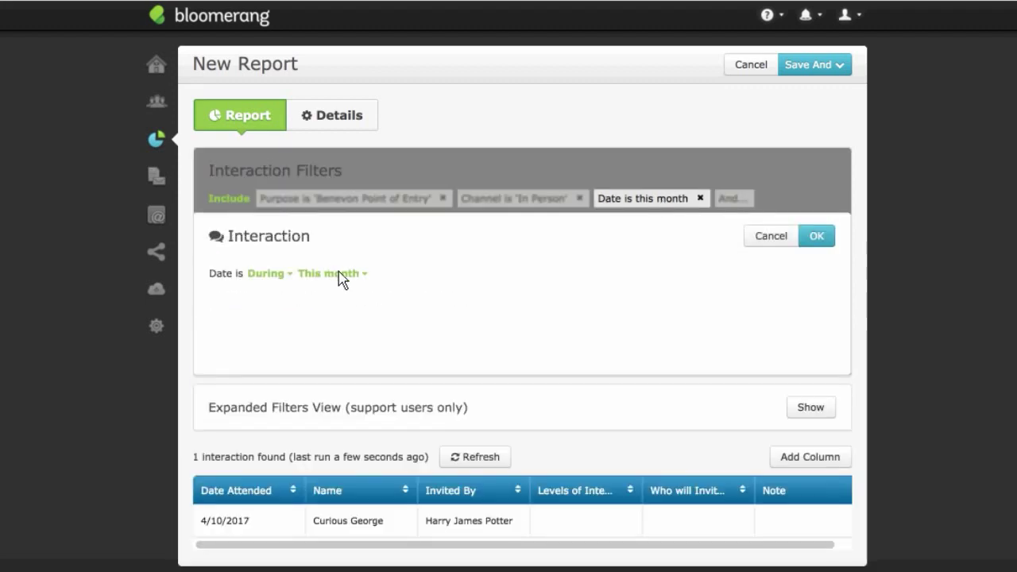
pyautogui.click(342, 274)
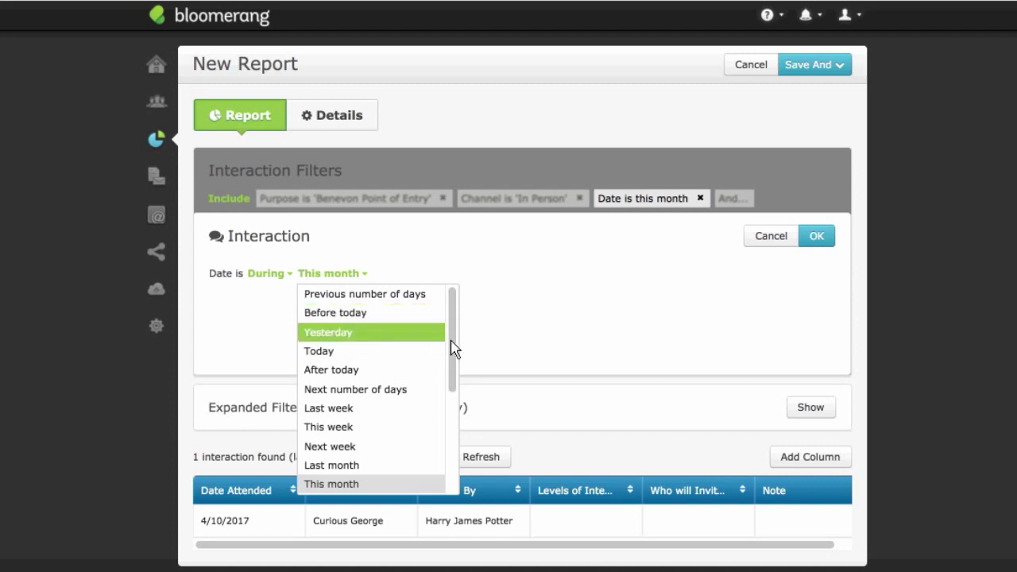
pyautogui.scroll(-1, 457, 356)
pyautogui.moveTo(457, 358); pyautogui.dragTo(454, 444)
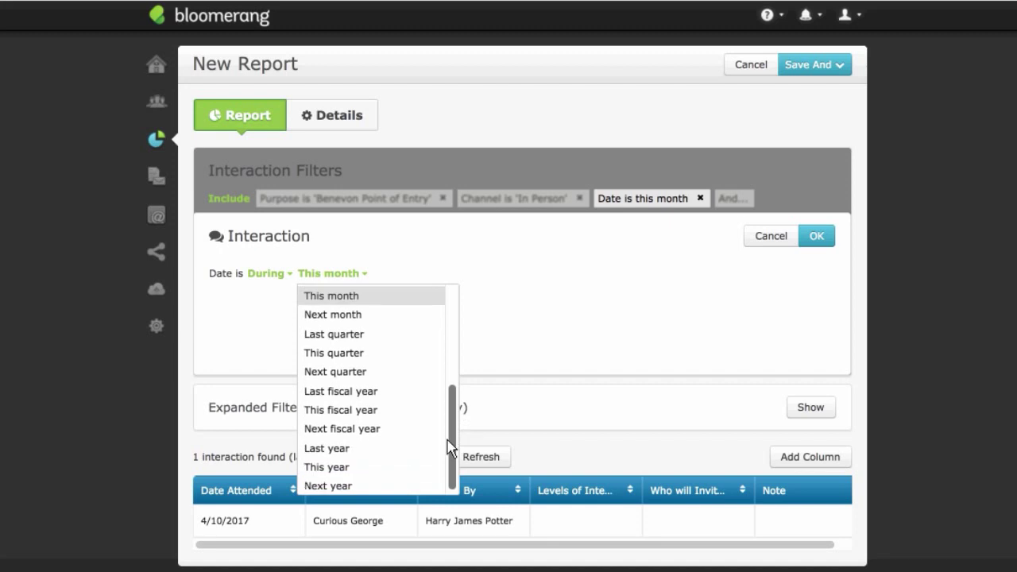
pyautogui.click(395, 468)
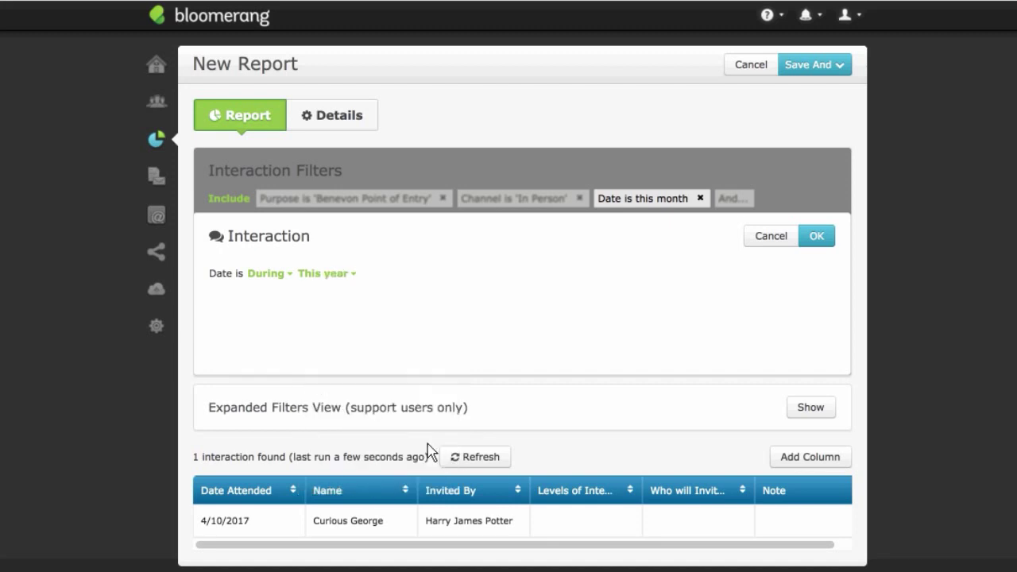
pyautogui.click(830, 239)
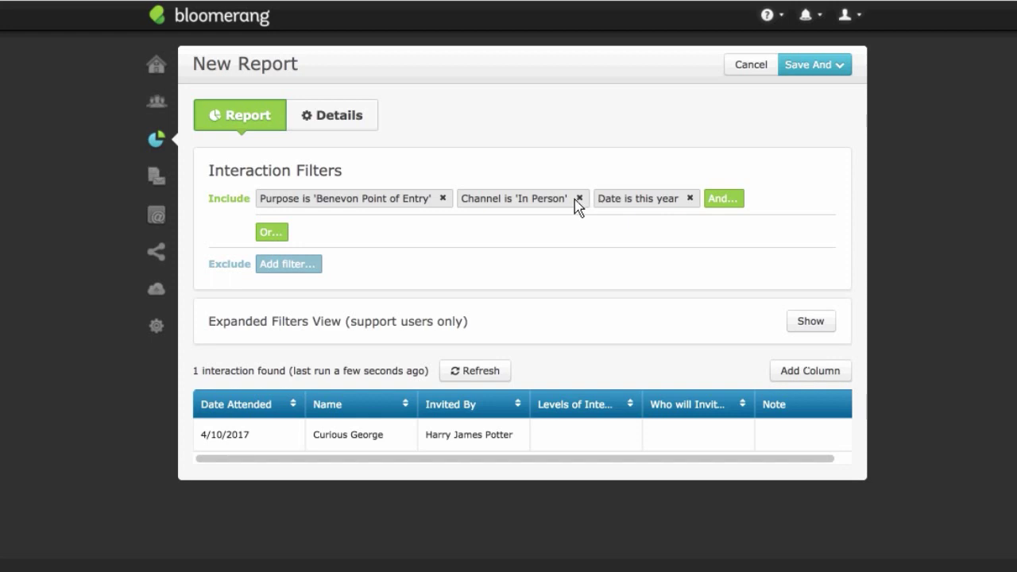
# Step: Change the date filter range to Last year
pyautogui.click(633, 200)
pyautogui.click(342, 278)
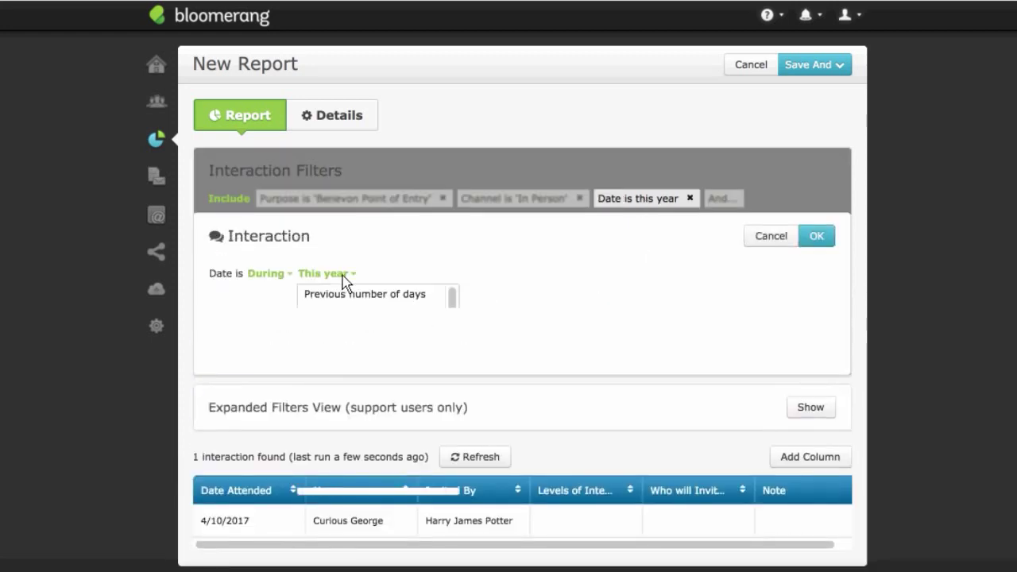
pyautogui.moveTo(454, 341); pyautogui.dragTo(450, 469)
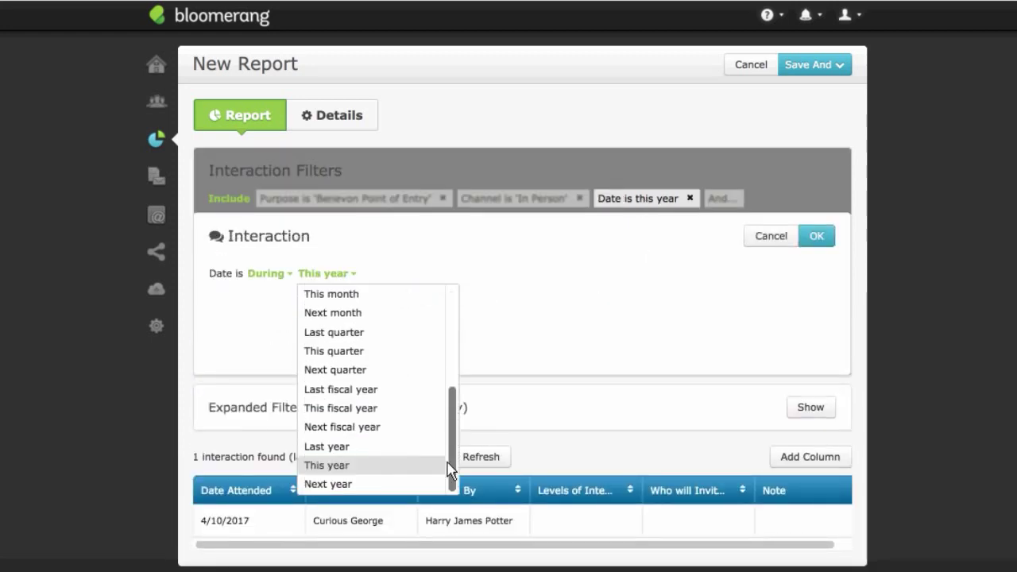
pyautogui.click(376, 446)
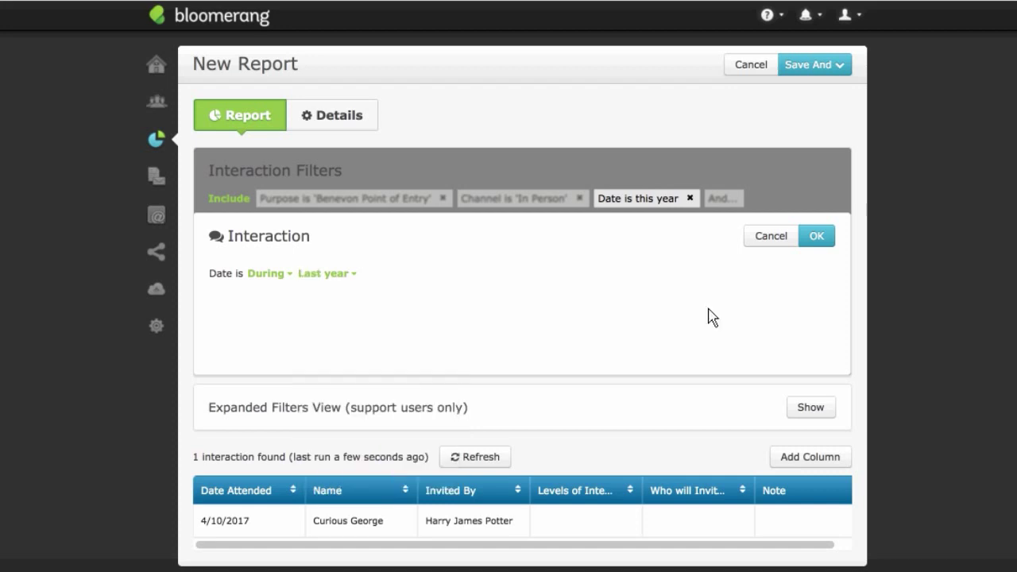
pyautogui.click(824, 235)
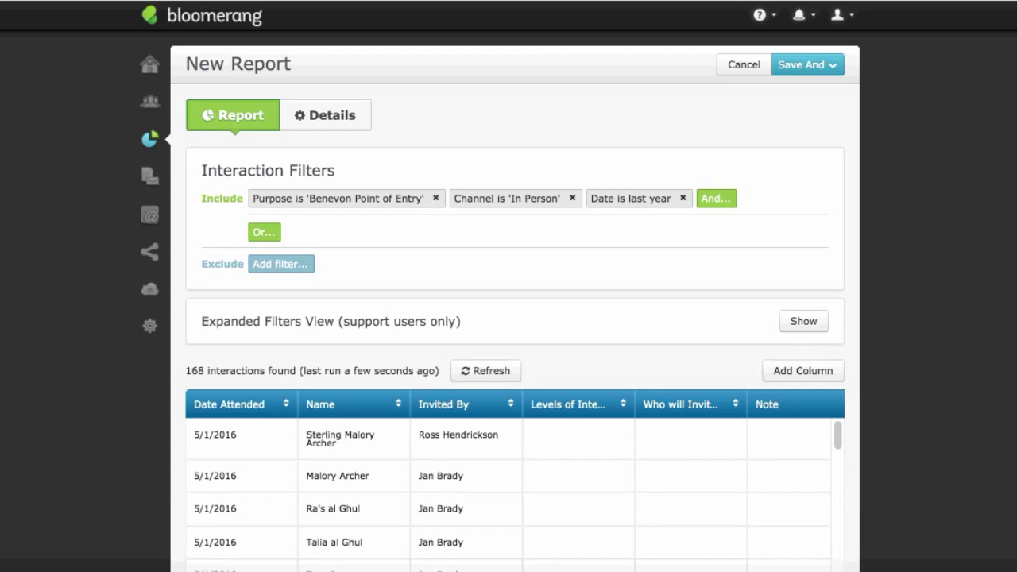
# Step: Group the 168 last-year Point of Entry interactions by Invited By and review the per-inviter counts
pyautogui.scroll(-5, 515, 317)
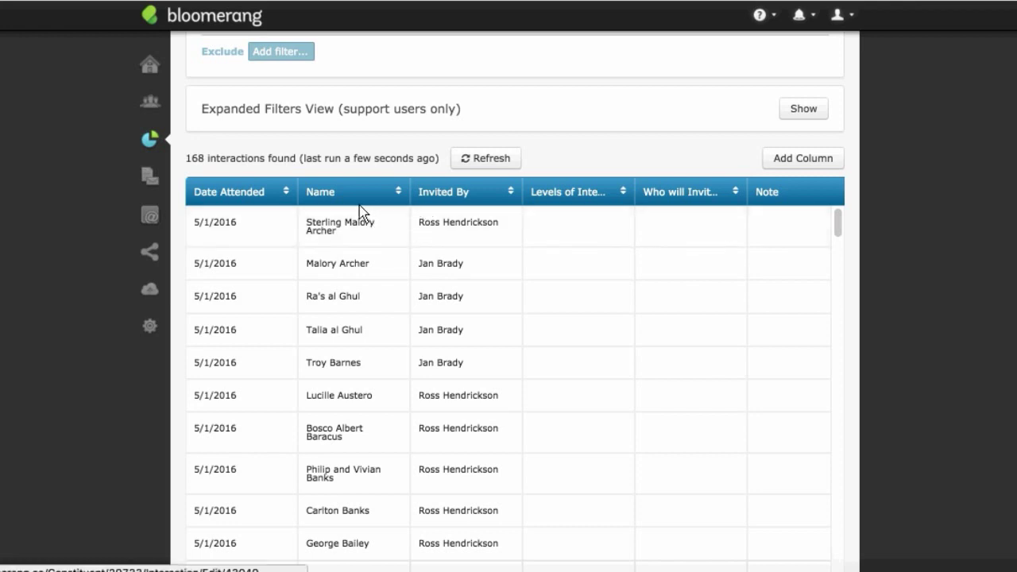
pyautogui.click(472, 191)
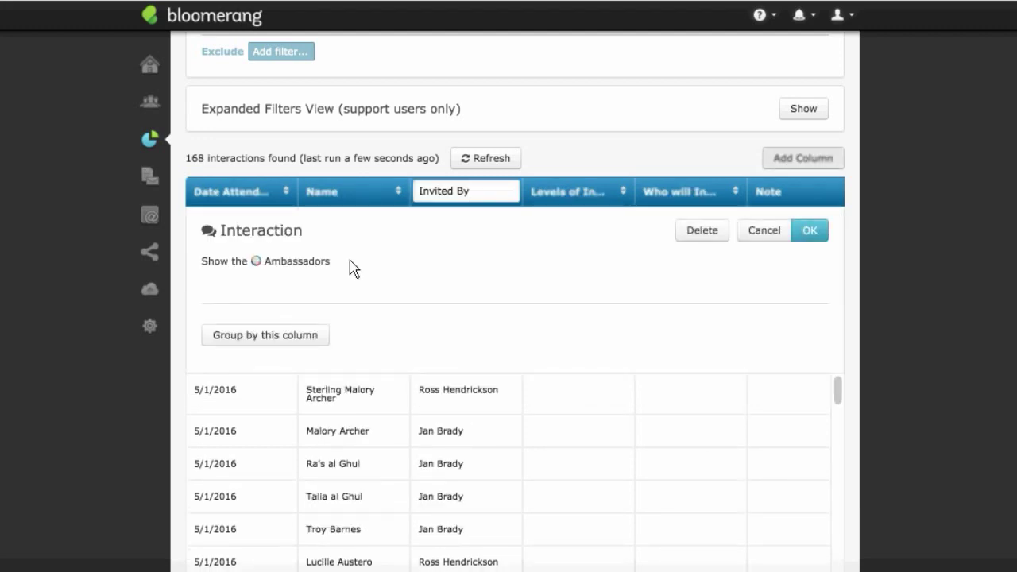
pyautogui.click(300, 338)
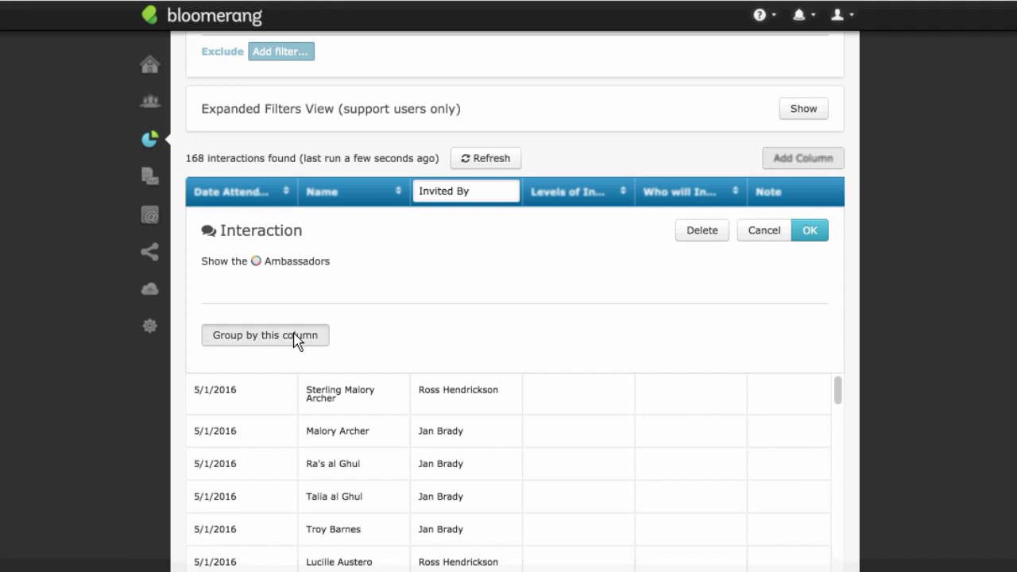
pyautogui.click(811, 236)
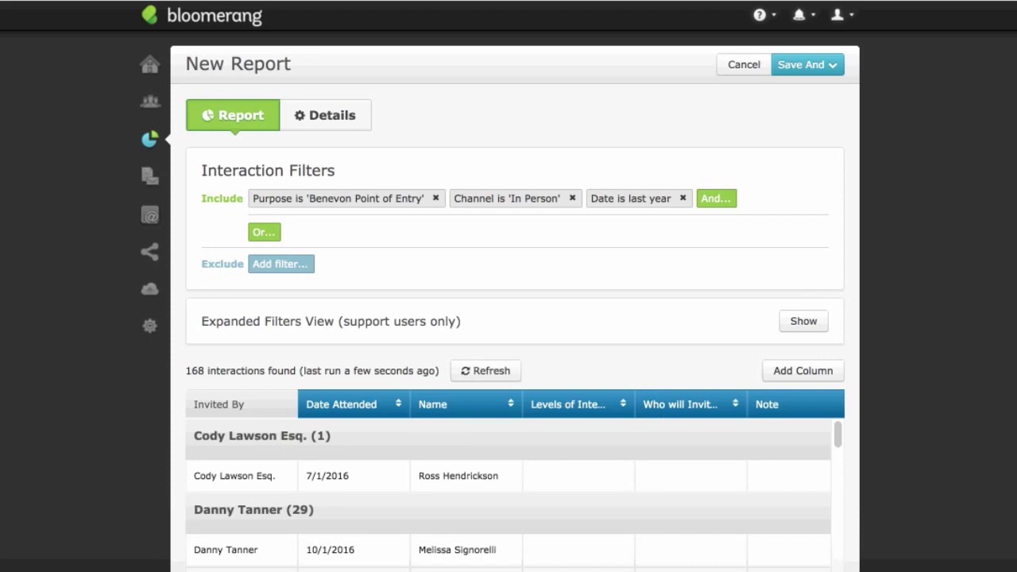
pyautogui.scroll(-5, 517, 318)
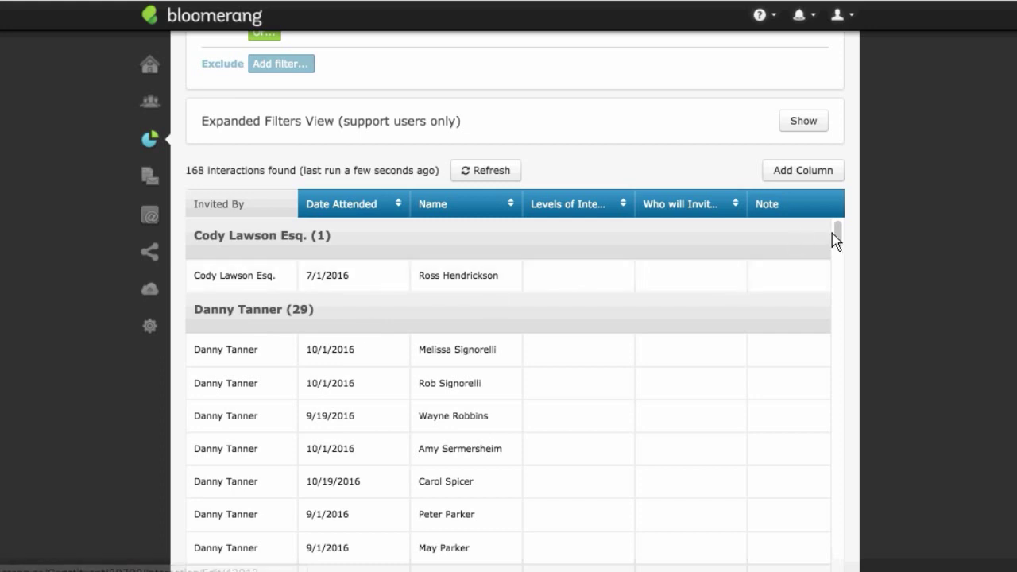
pyautogui.moveTo(838, 239)
pyautogui.mouseDown()
pyautogui.moveTo(854, 309)
pyautogui.moveTo(839, 311)
pyautogui.moveTo(844, 425)
pyautogui.moveTo(838, 225)
pyautogui.mouseUp()
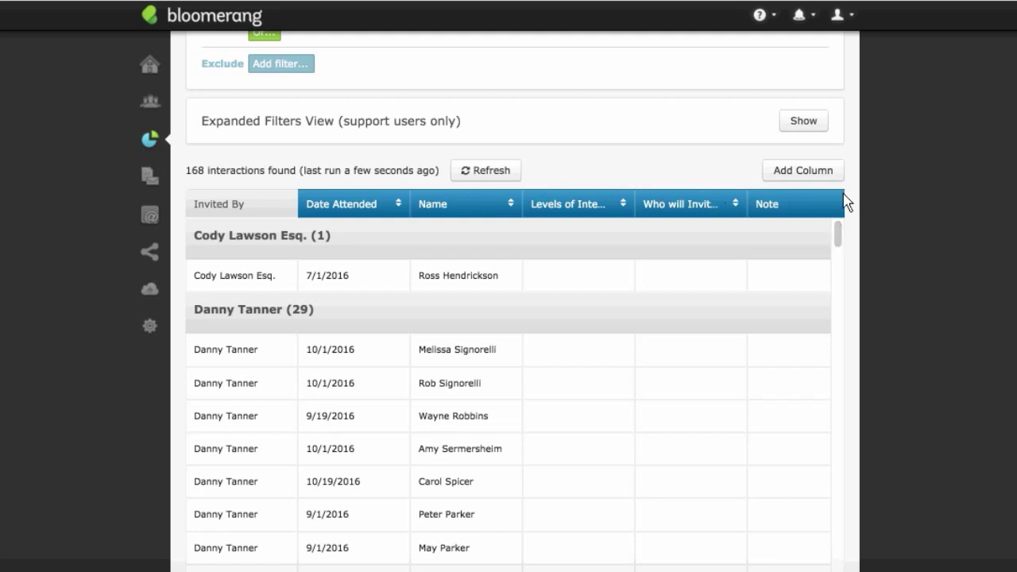
pyautogui.scroll(-3, 514, 317)
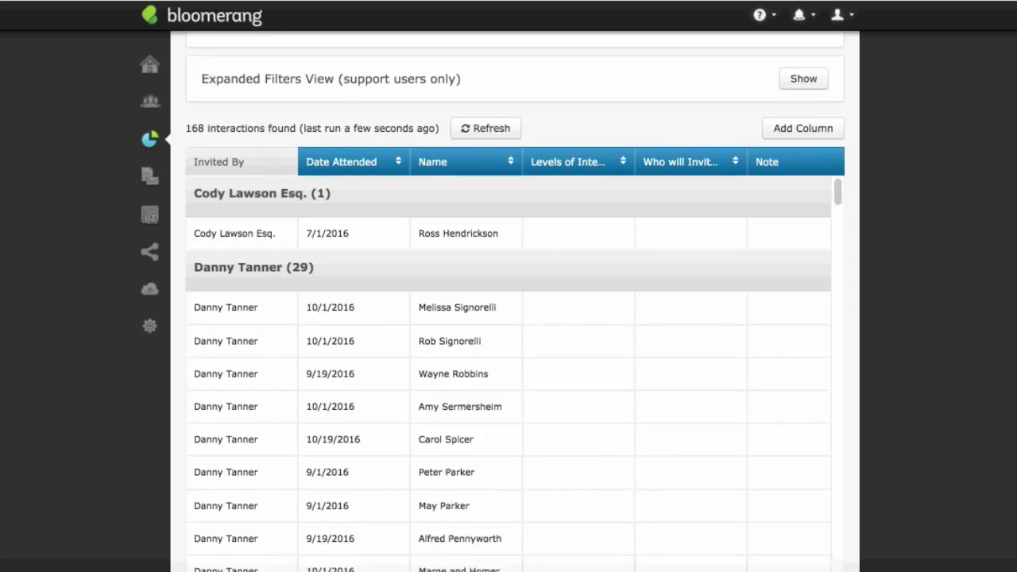
pyautogui.moveTo(780, 552); pyautogui.dragTo(831, 544)
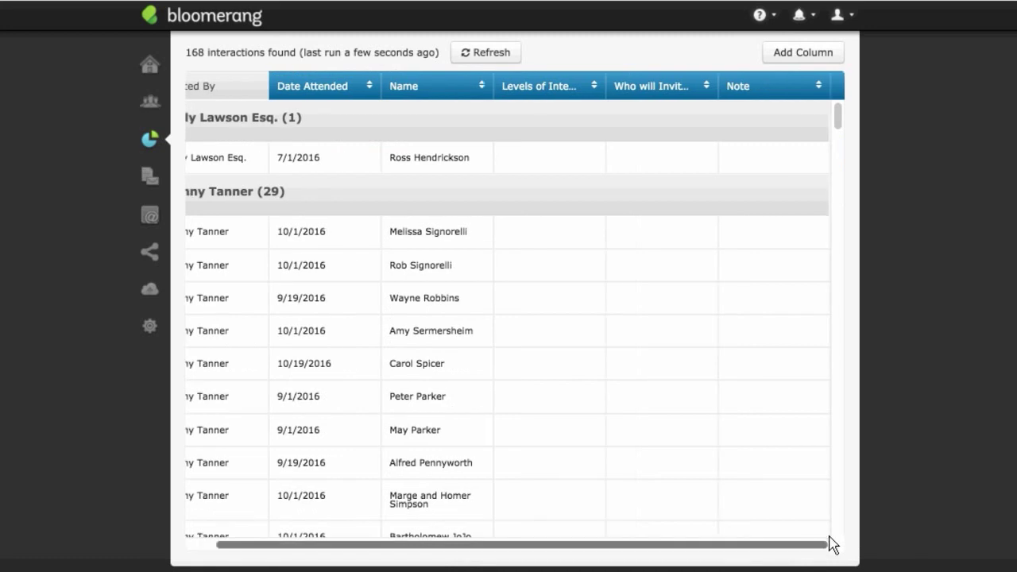
pyautogui.scroll(2, 722, 390)
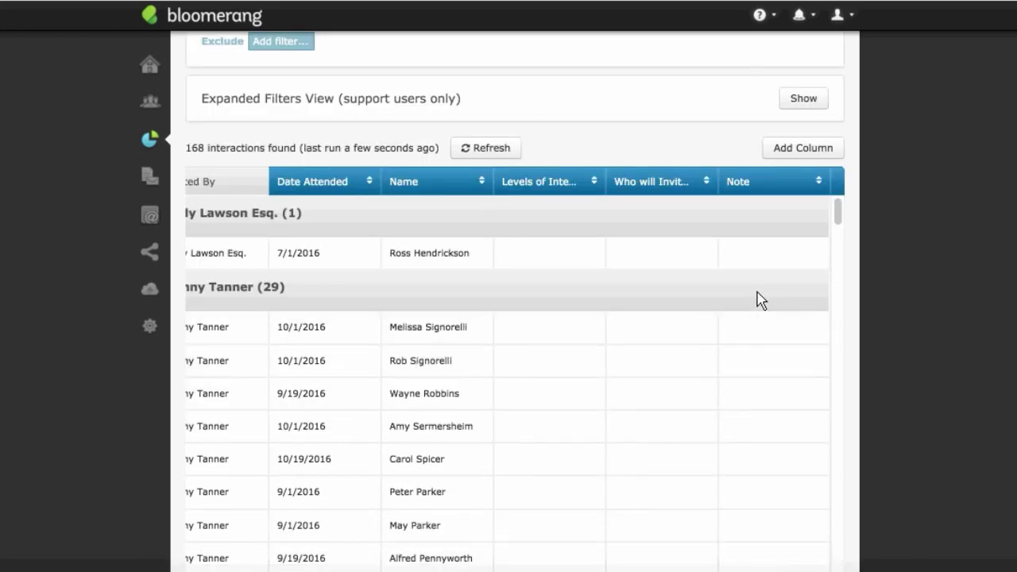
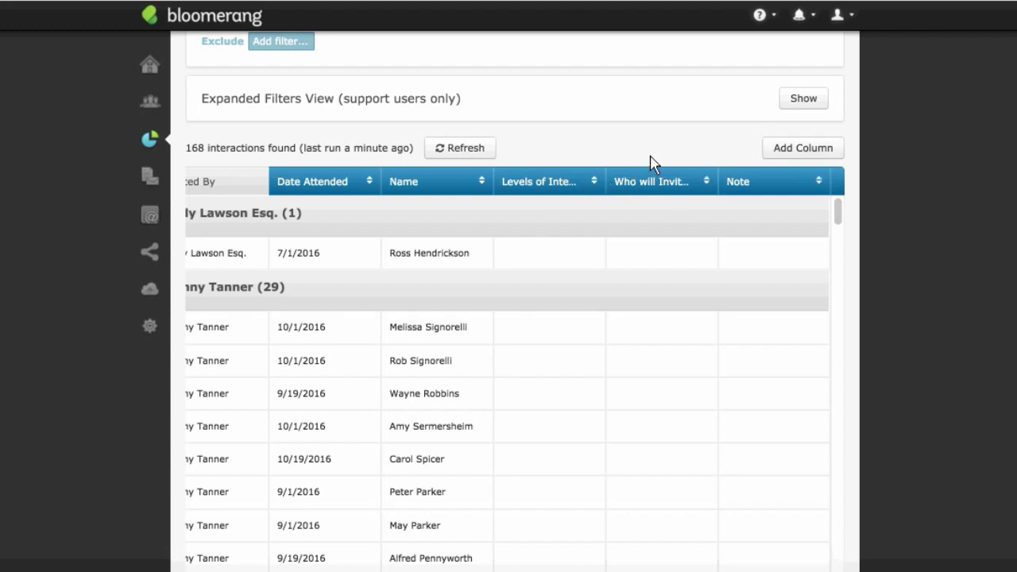
# Step: Delete the Levels of Interest column, leaving the 168 Point of Entry interactions listed
pyautogui.scroll(2, 684, 163)
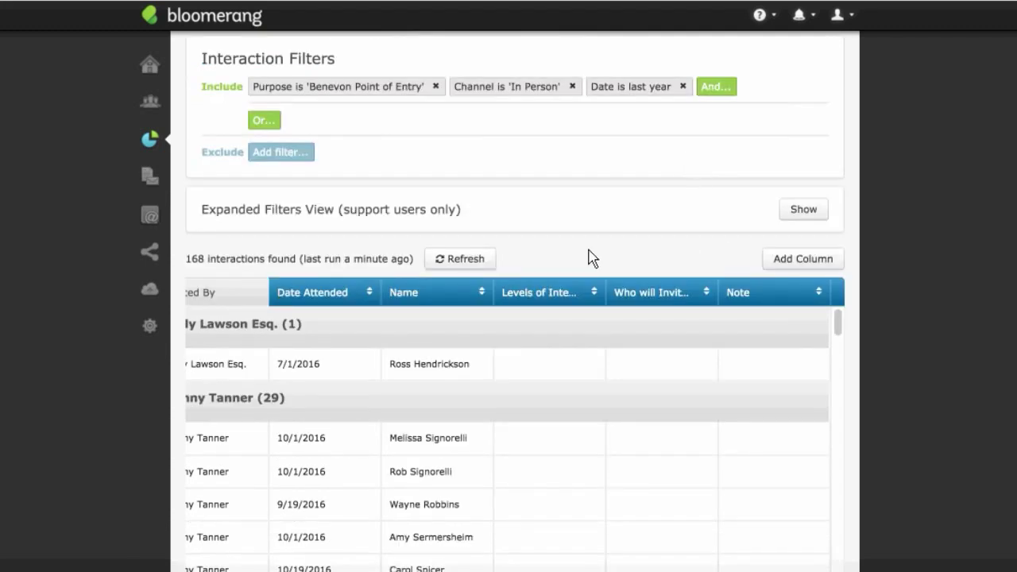
pyautogui.click(562, 294)
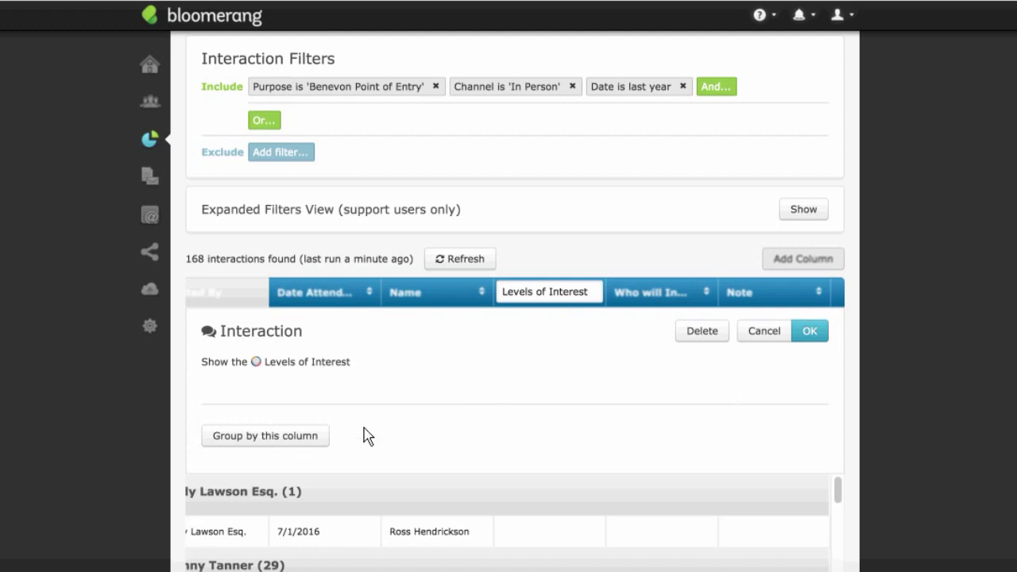
pyautogui.click(740, 332)
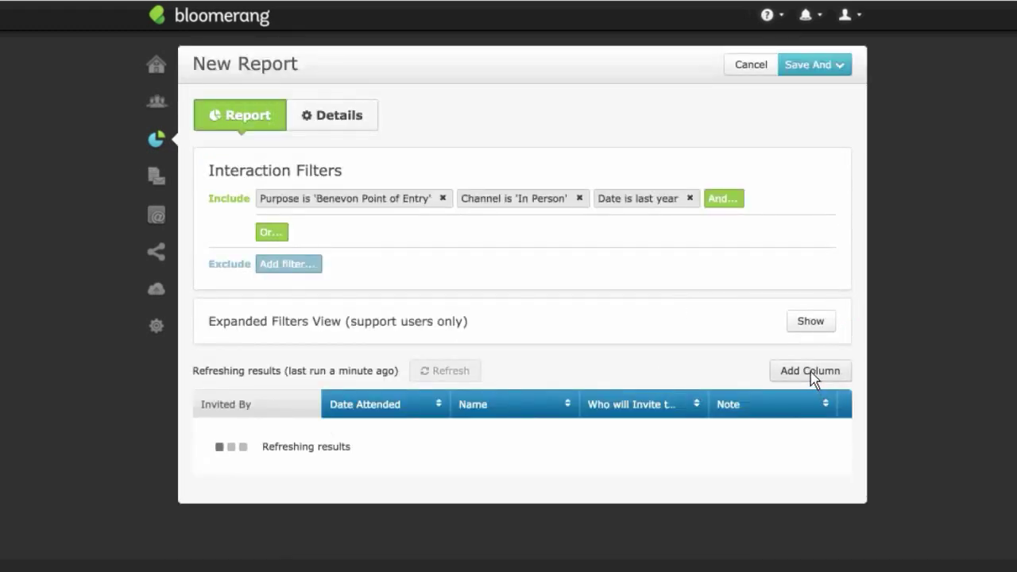
pyautogui.scroll(-5, 629, 383)
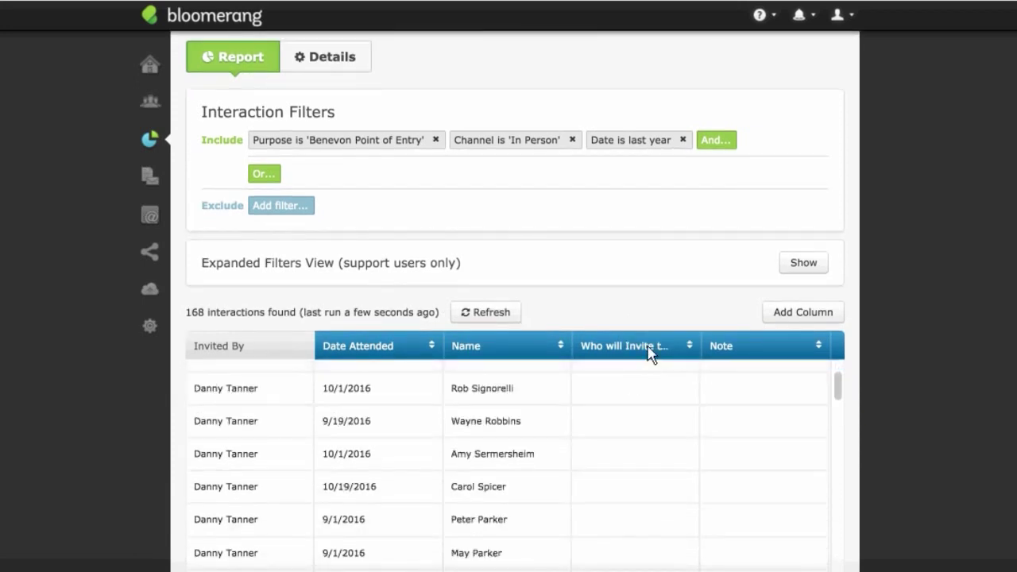
pyautogui.scroll(2, 652, 333)
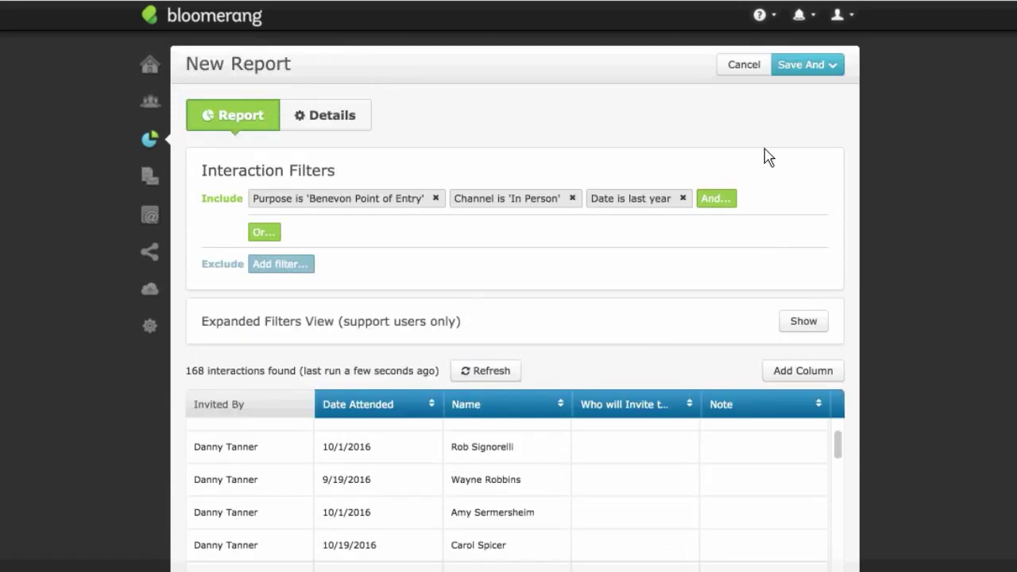
# Step: Leave the unsaved Point of Entry report and open the Ask Event Attendees template
pyautogui.click(750, 73)
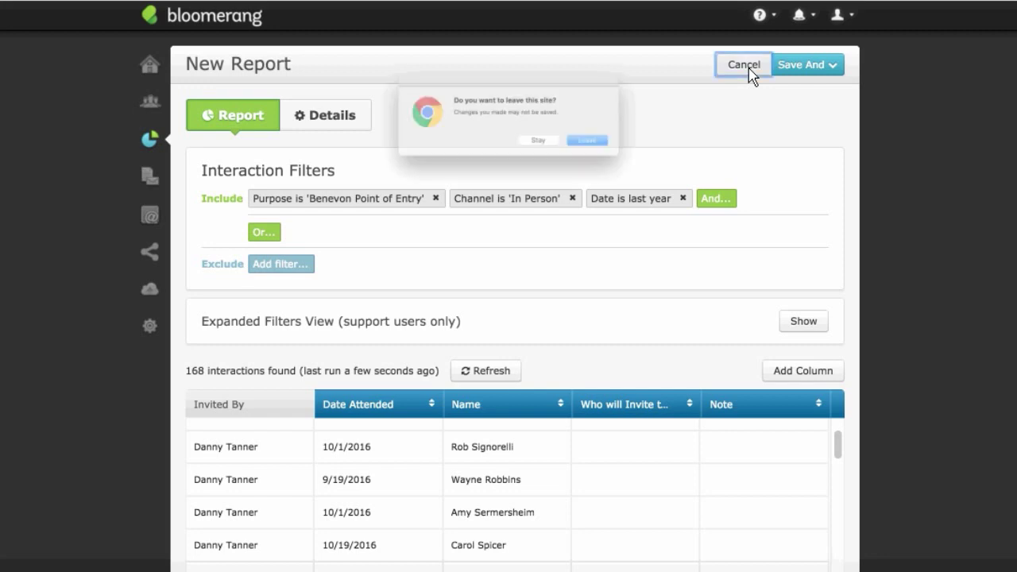
pyautogui.click(658, 163)
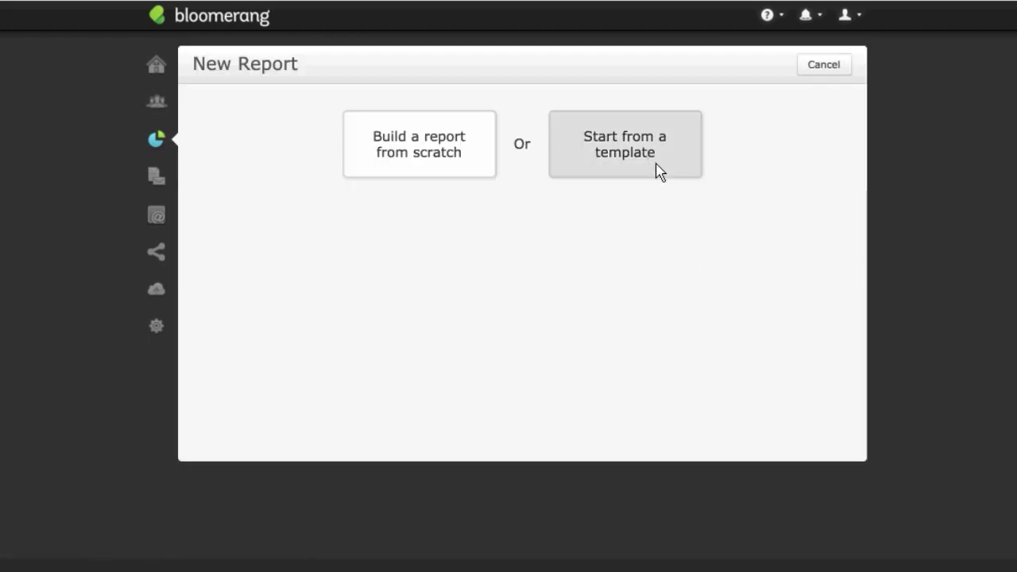
pyautogui.click(658, 171)
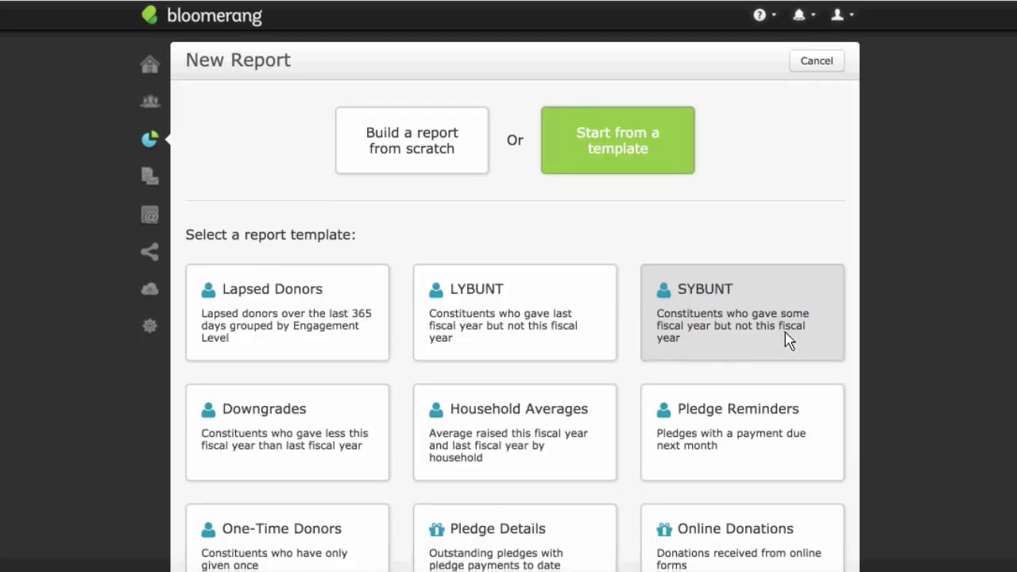
pyautogui.scroll(-4, 780, 360)
pyautogui.click(842, 354)
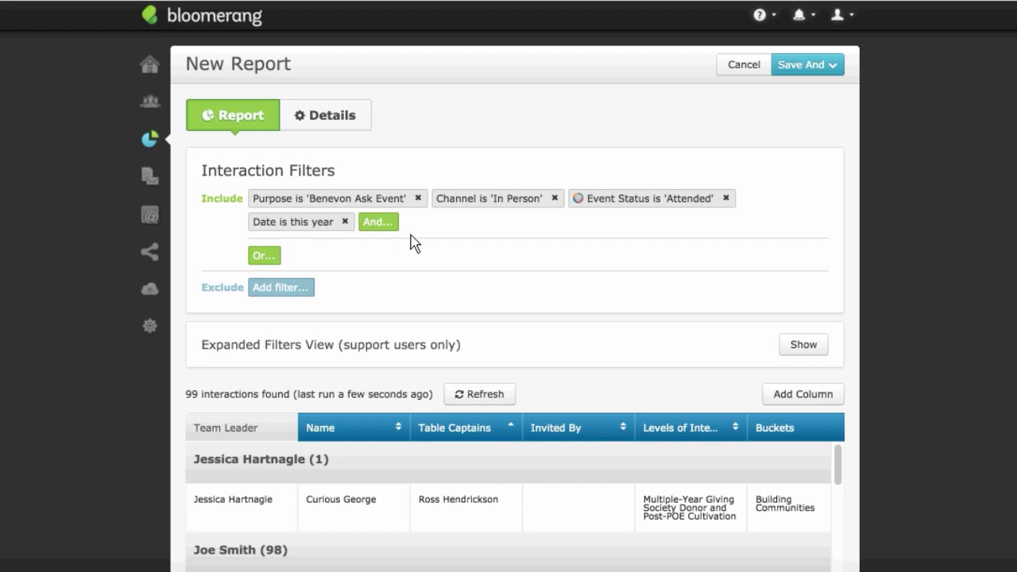
pyautogui.scroll(-3, 420, 286)
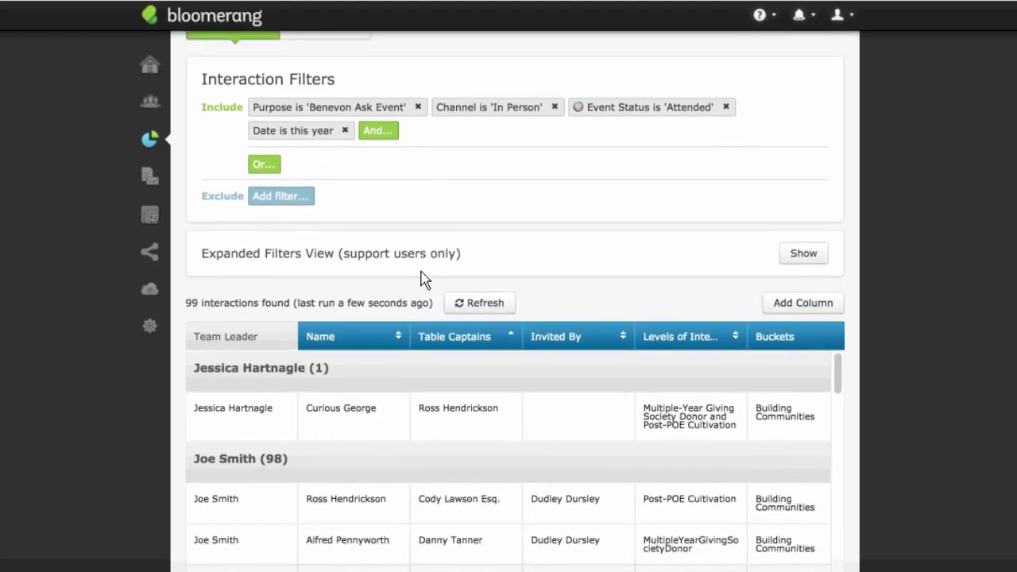
pyautogui.scroll(-1, 556, 270)
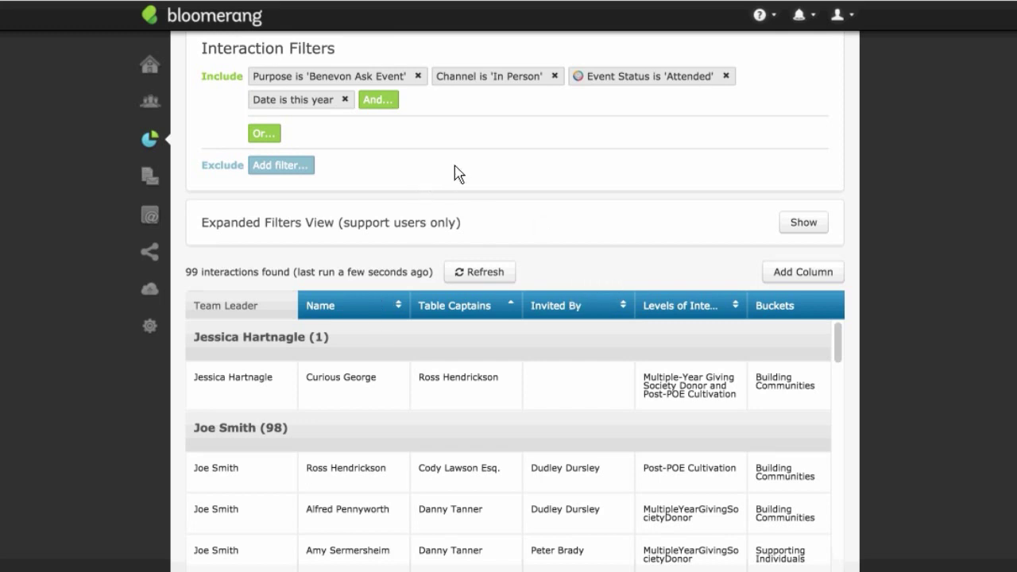
pyautogui.scroll(-1, 532, 163)
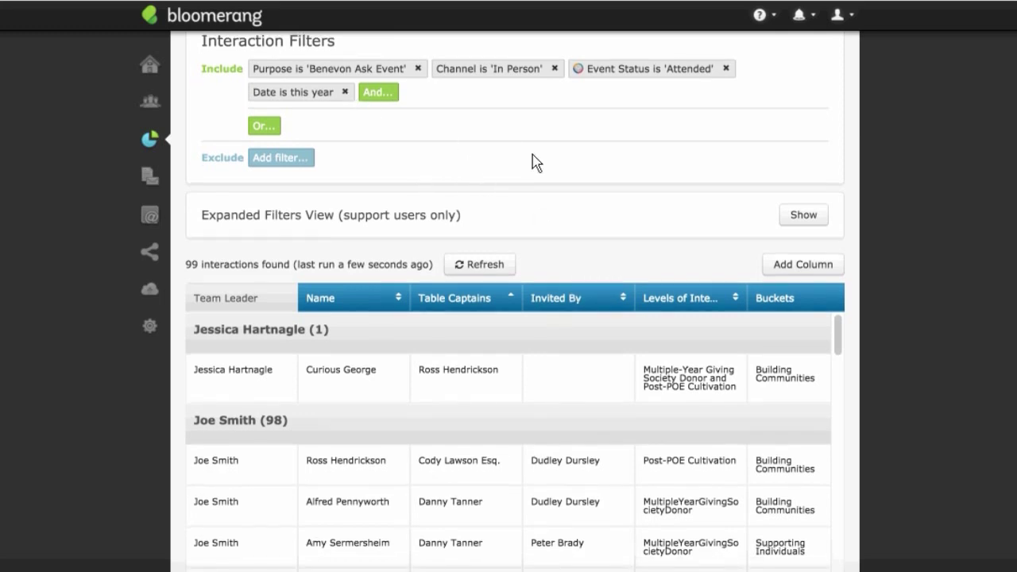
pyautogui.scroll(3, 532, 162)
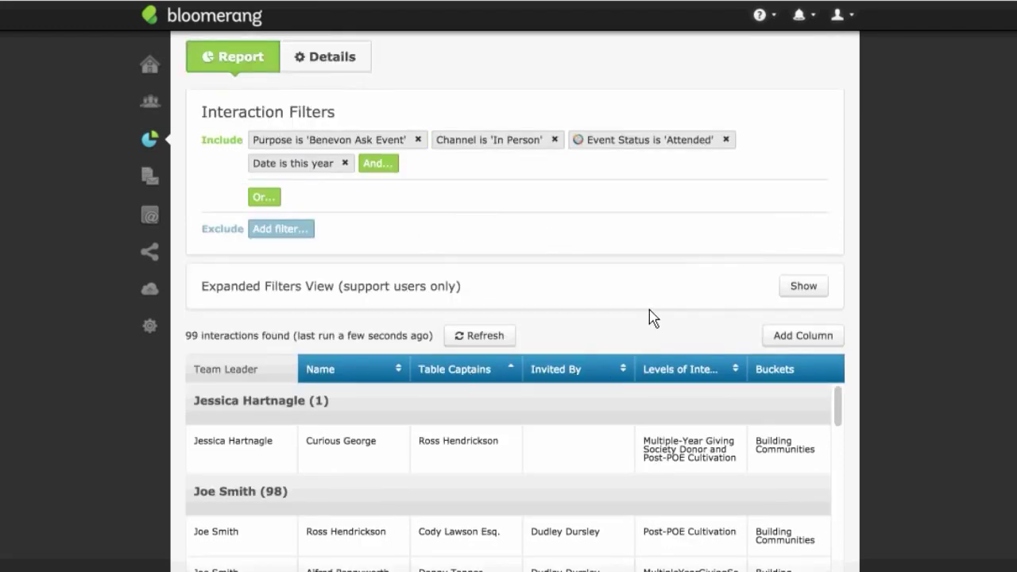
pyautogui.scroll(-1, 656, 317)
pyautogui.scroll(-2, 635, 334)
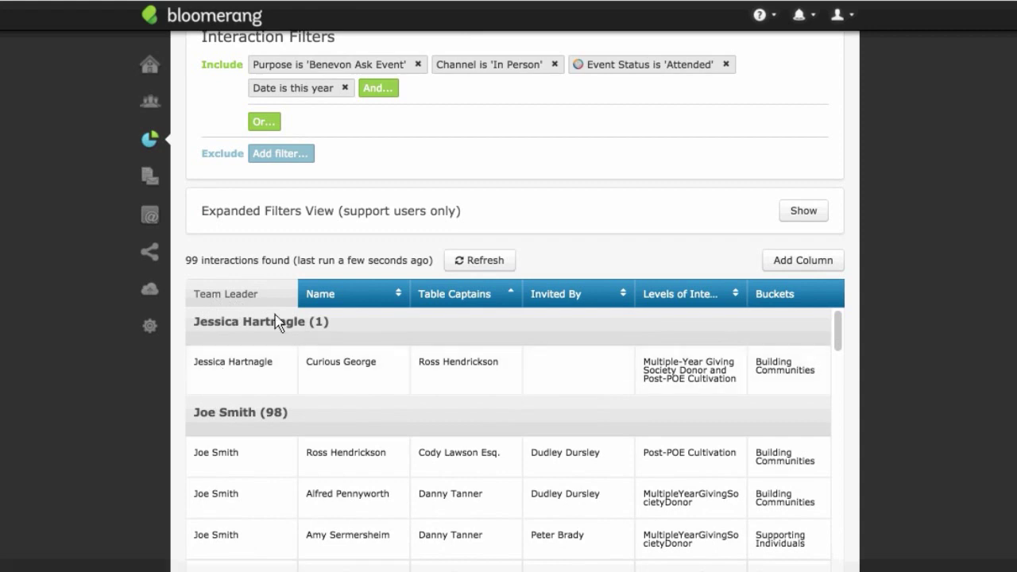
pyautogui.scroll(-1, 238, 362)
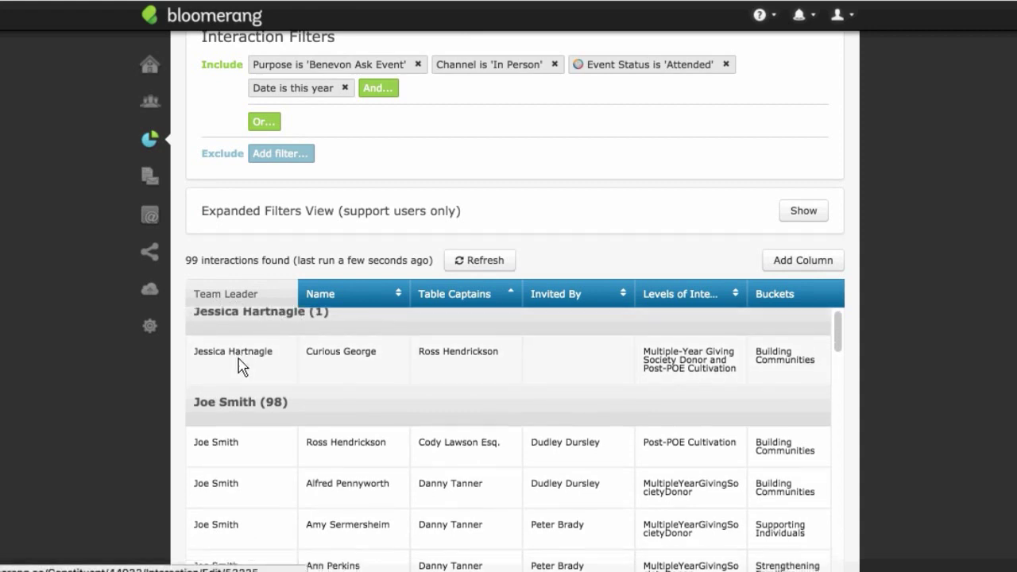
pyautogui.scroll(2, 385, 308)
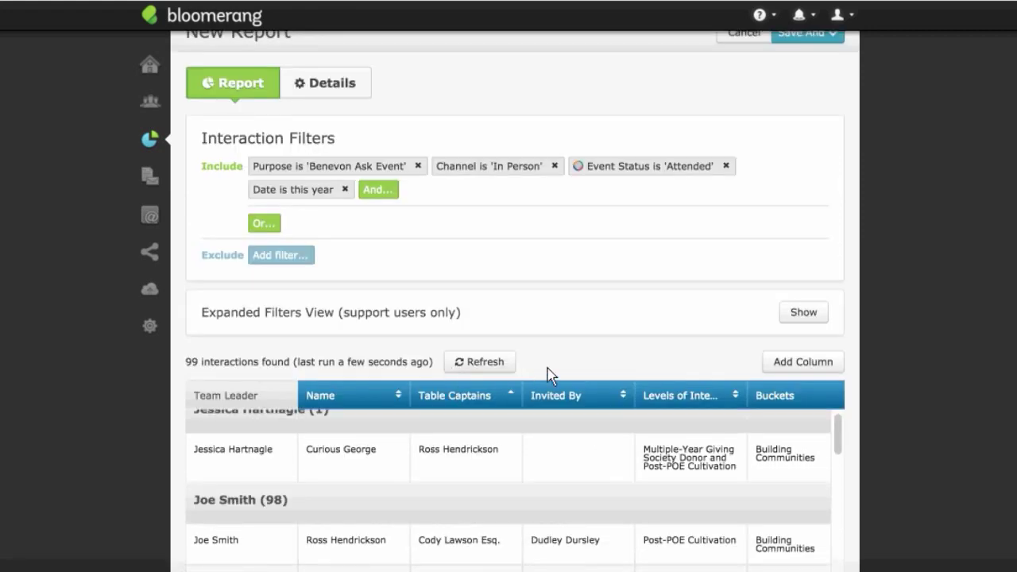
pyautogui.scroll(-3, 556, 361)
pyautogui.scroll(3, 556, 345)
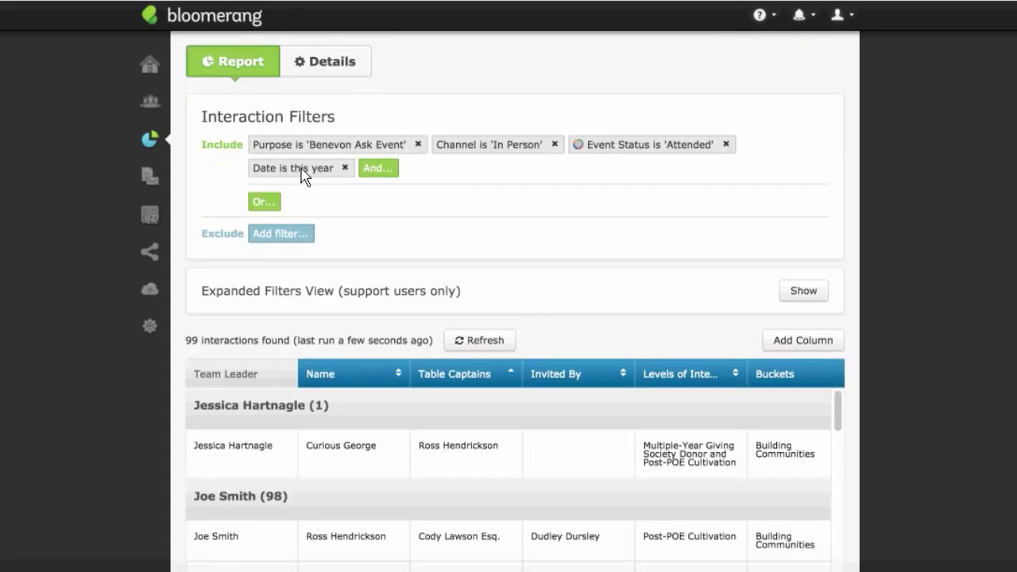
# Step: Change the Event Status filter from Attended to Invited
pyautogui.click(630, 147)
pyautogui.click(389, 246)
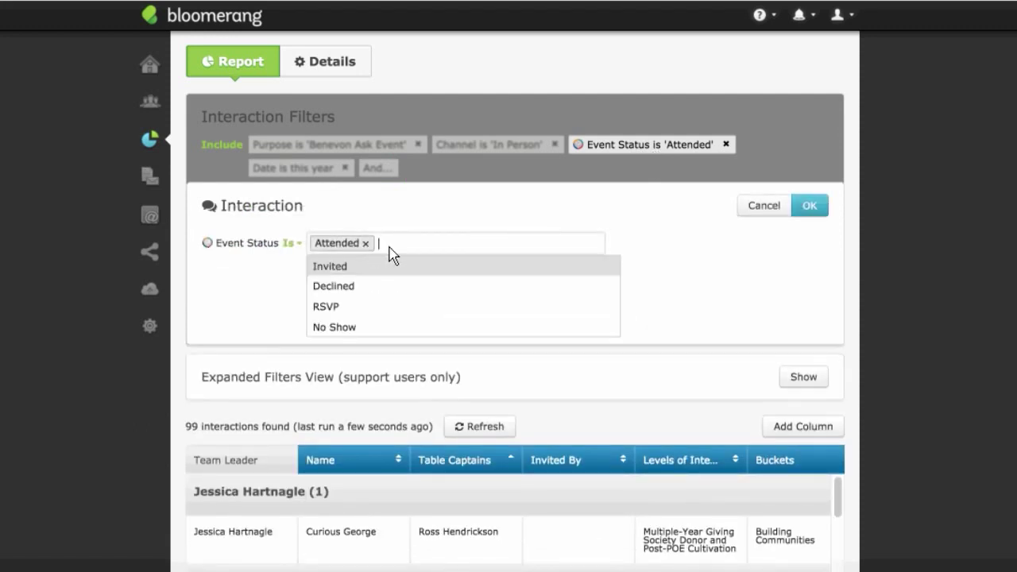
pyautogui.click(353, 267)
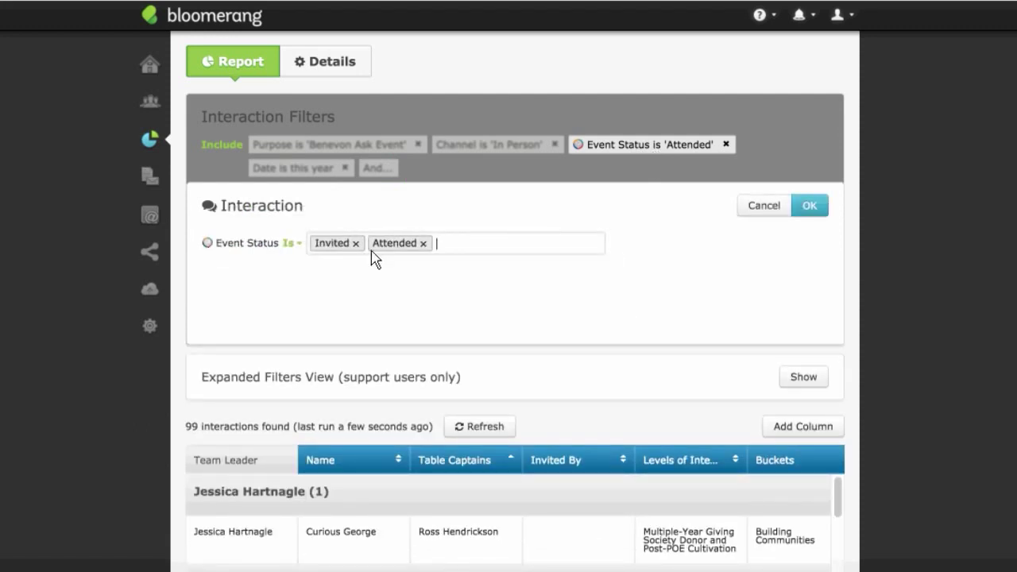
pyautogui.click(424, 244)
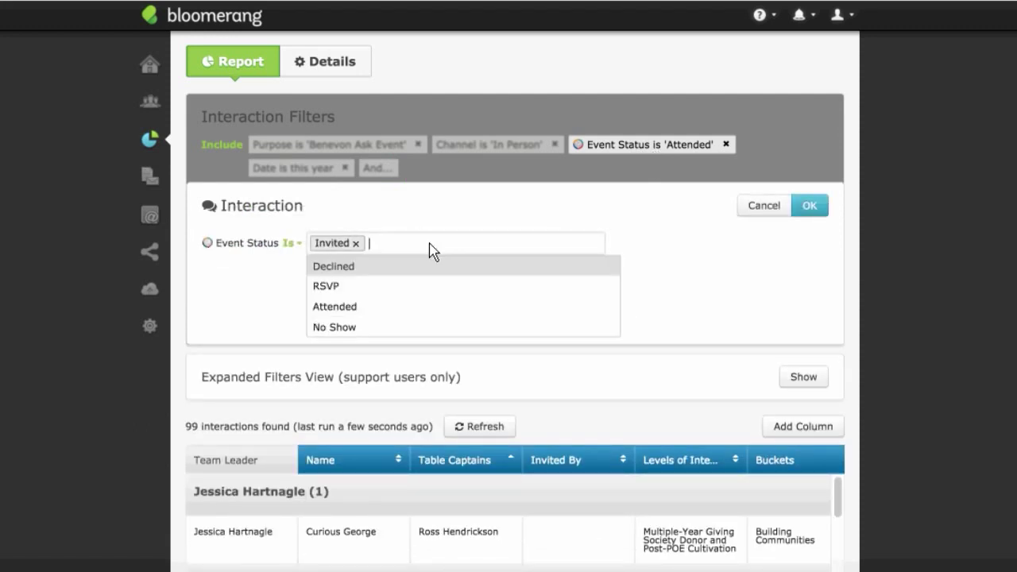
pyautogui.click(819, 213)
pyautogui.click(820, 213)
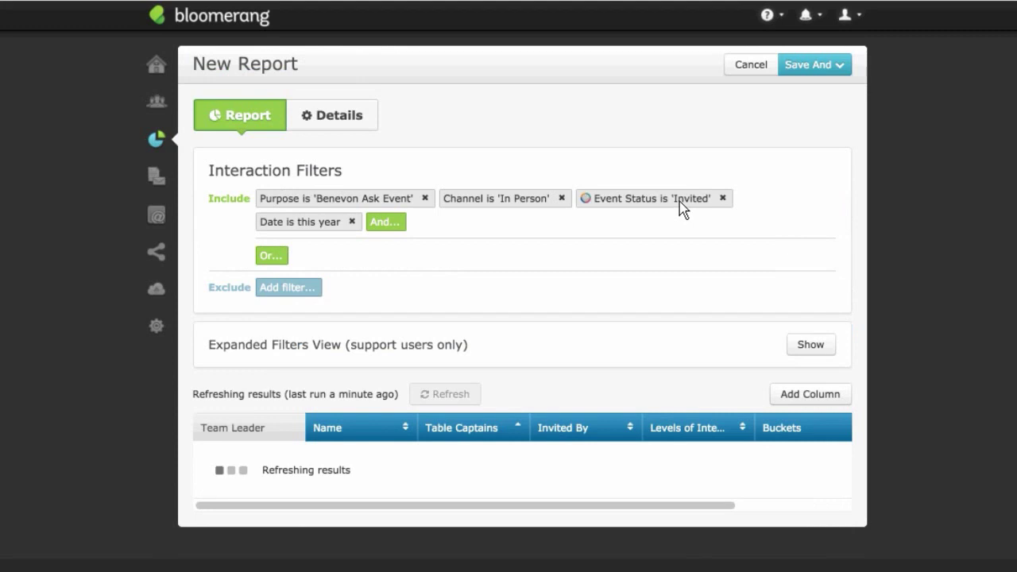
# Step: Add RSVP to the Event Status filter so it matches Invited or RSVP
pyautogui.click(680, 208)
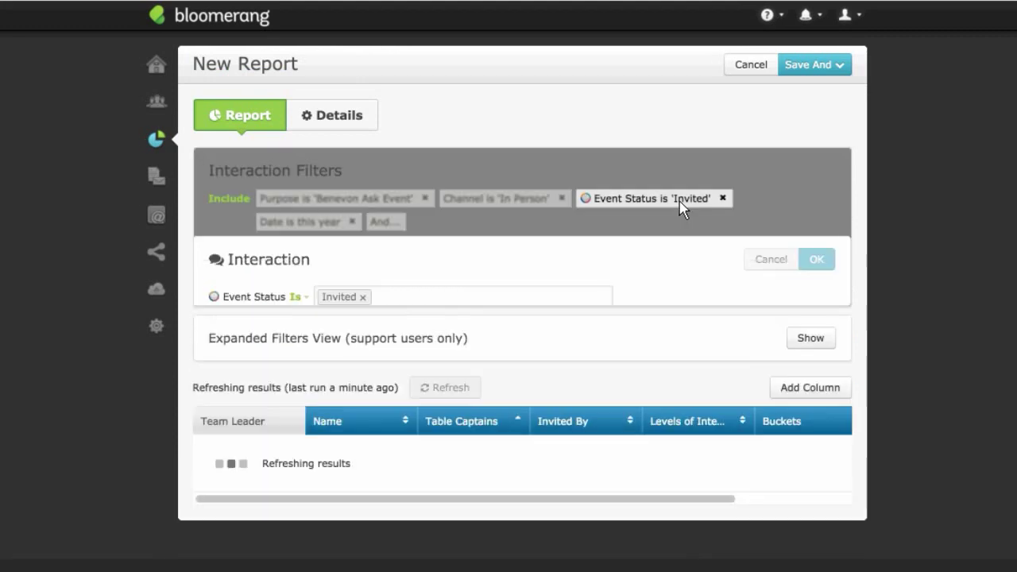
pyautogui.click(448, 301)
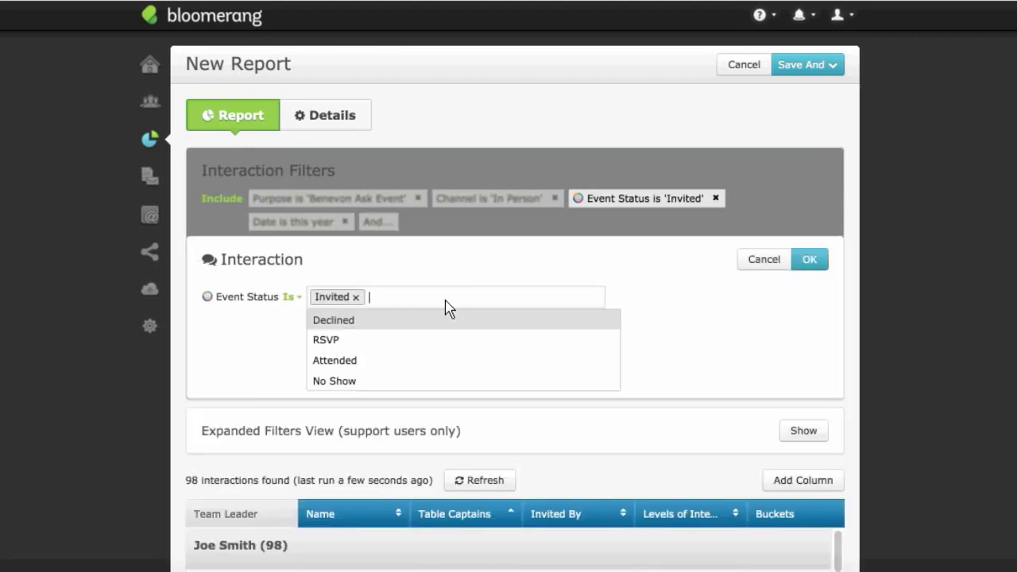
pyautogui.click(382, 340)
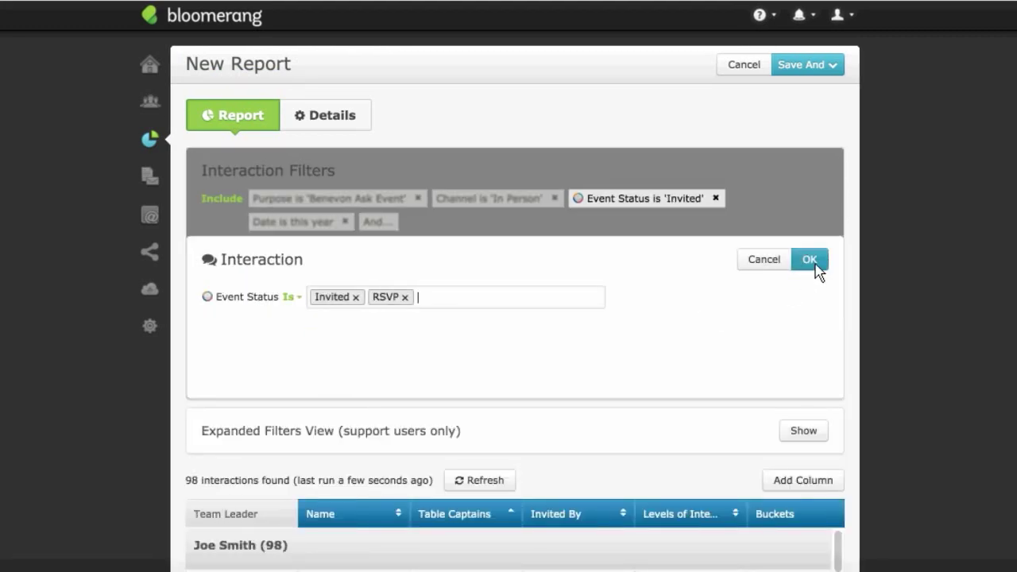
pyautogui.click(810, 261)
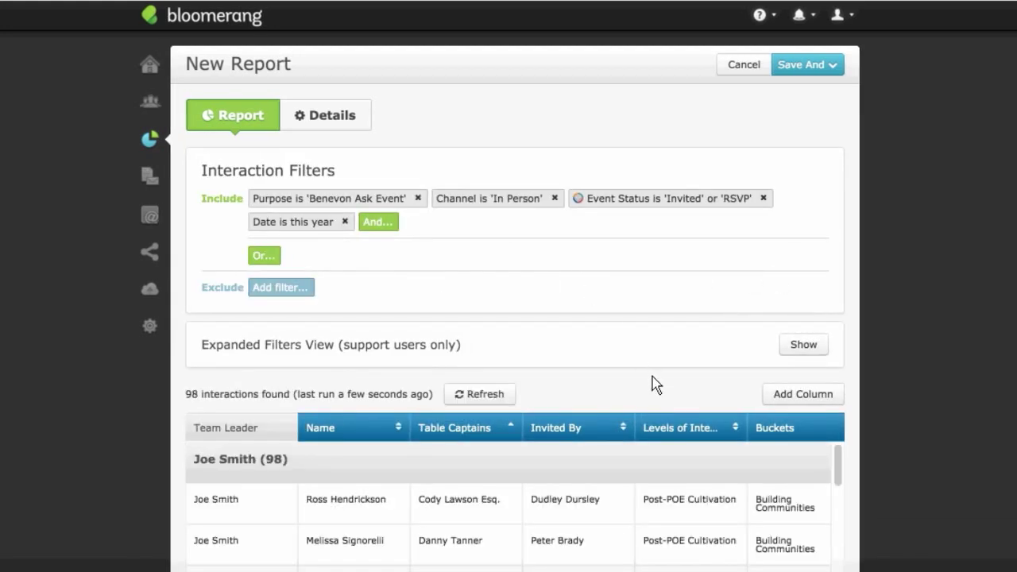
pyautogui.scroll(-3, 652, 385)
# Step: Stop grouping by Team Leader and delete the Team Leader column
pyautogui.click(258, 325)
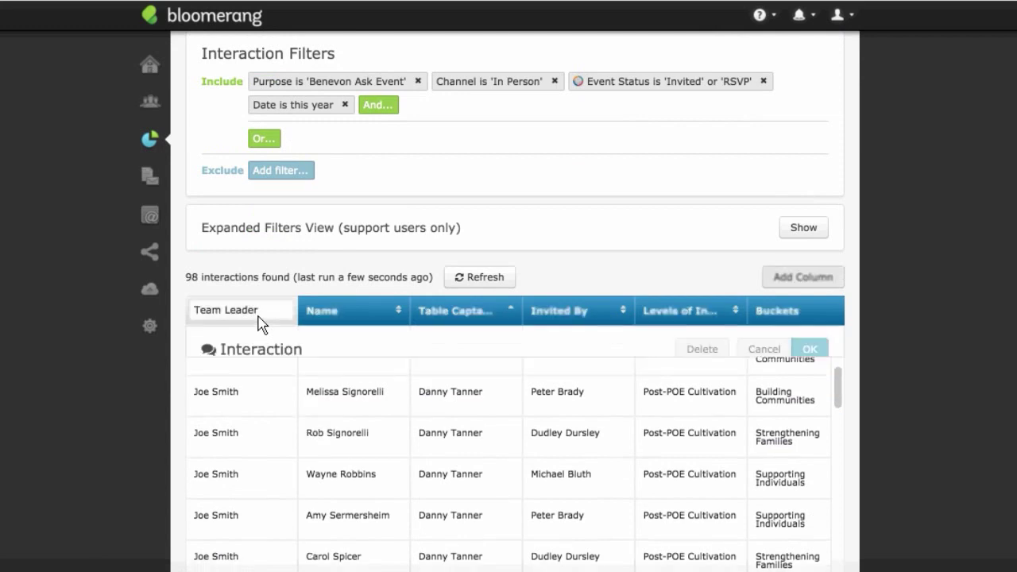
pyautogui.click(310, 455)
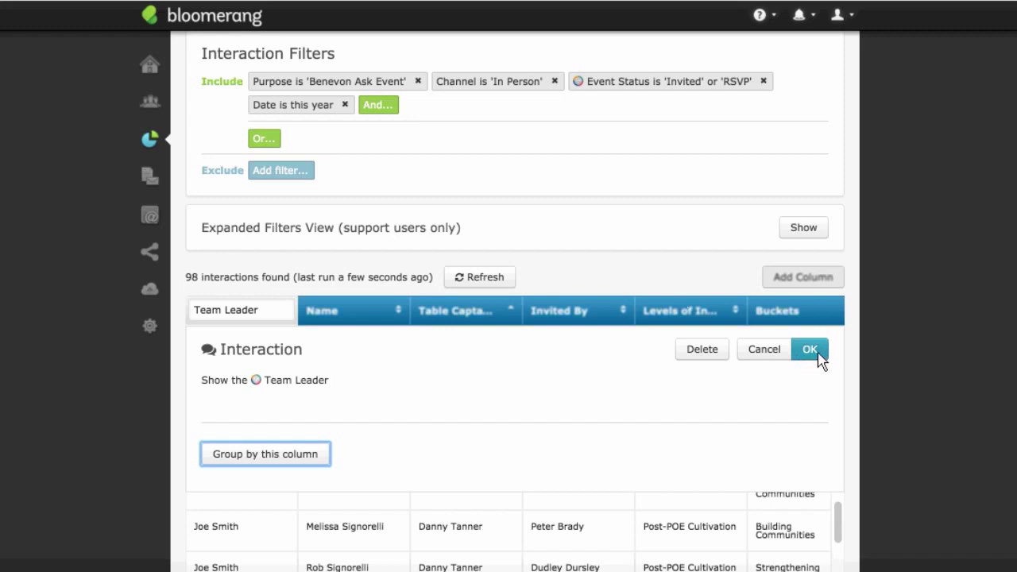
pyautogui.click(708, 354)
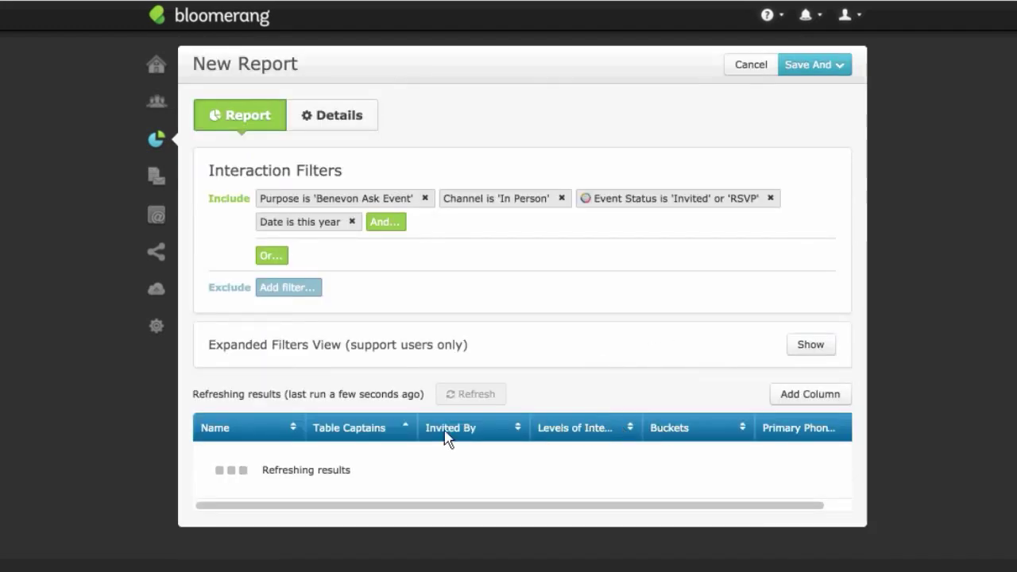
# Step: Group the 98 interactions by the Table Captains column
pyautogui.click(366, 427)
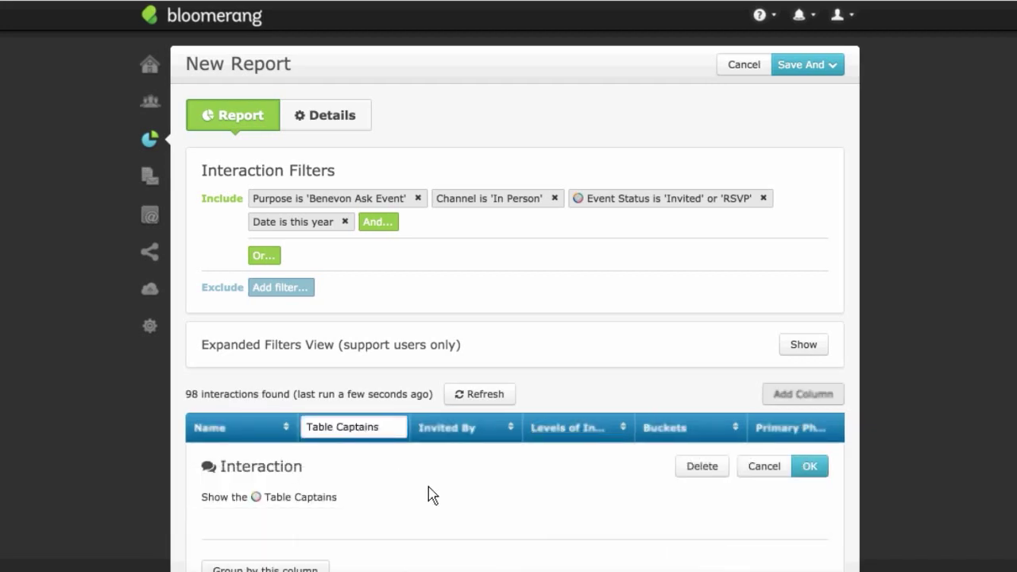
pyautogui.scroll(-4, 445, 485)
pyautogui.click(322, 435)
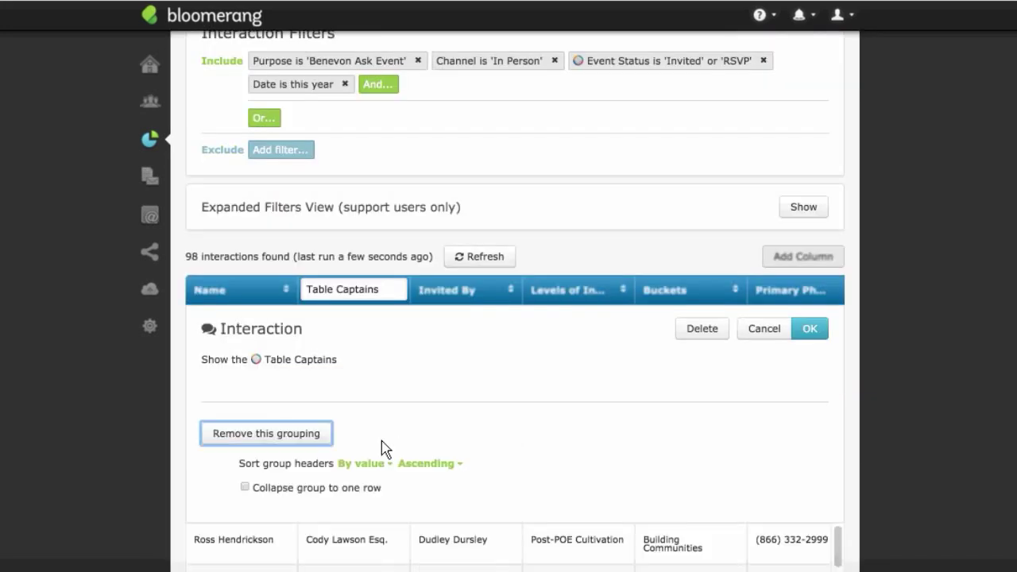
pyautogui.click(811, 331)
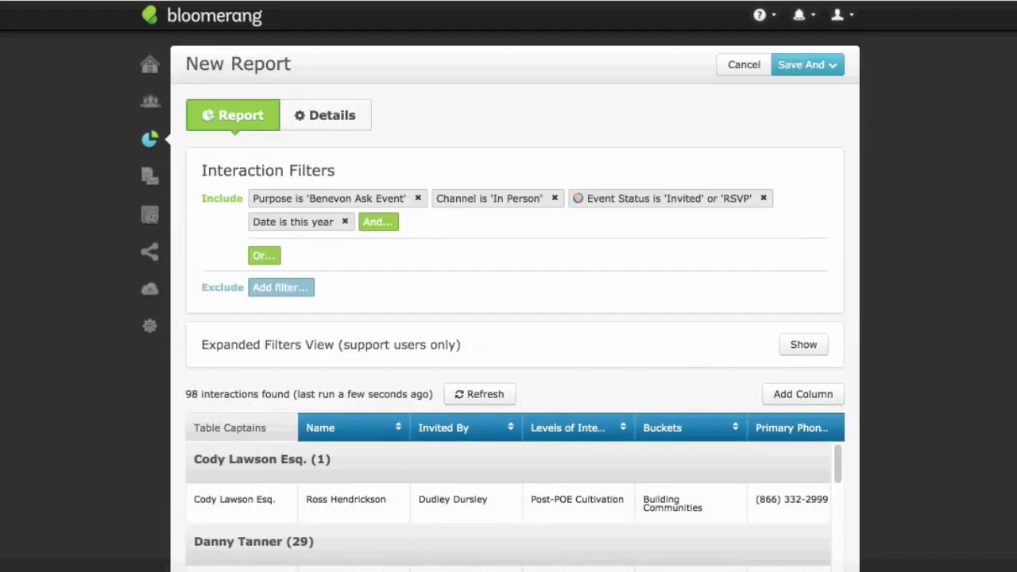
pyautogui.scroll(-5, 833, 411)
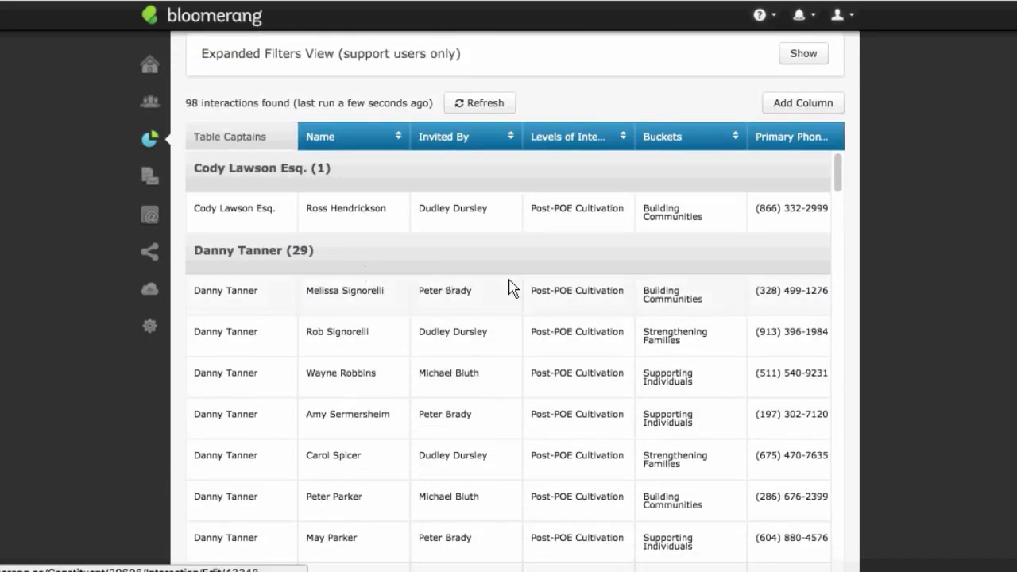
pyautogui.scroll(-1, 322, 407)
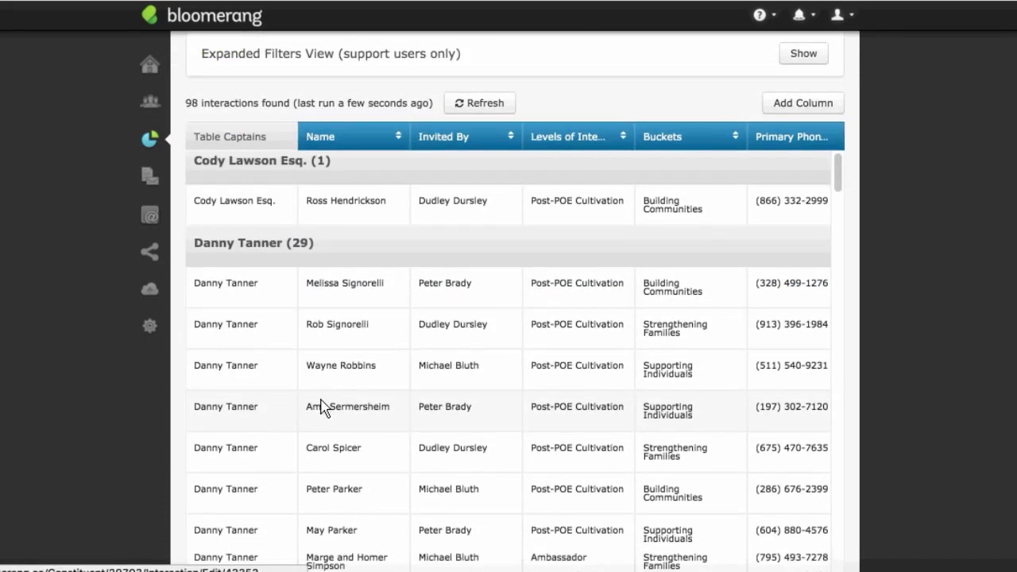
pyautogui.scroll(-5, 321, 407)
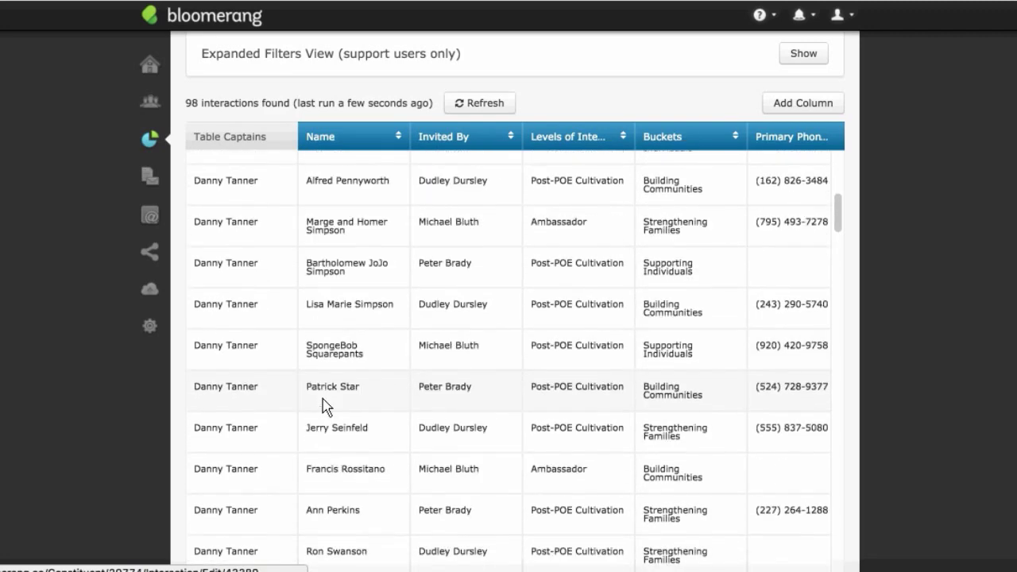
pyautogui.scroll(6, 322, 408)
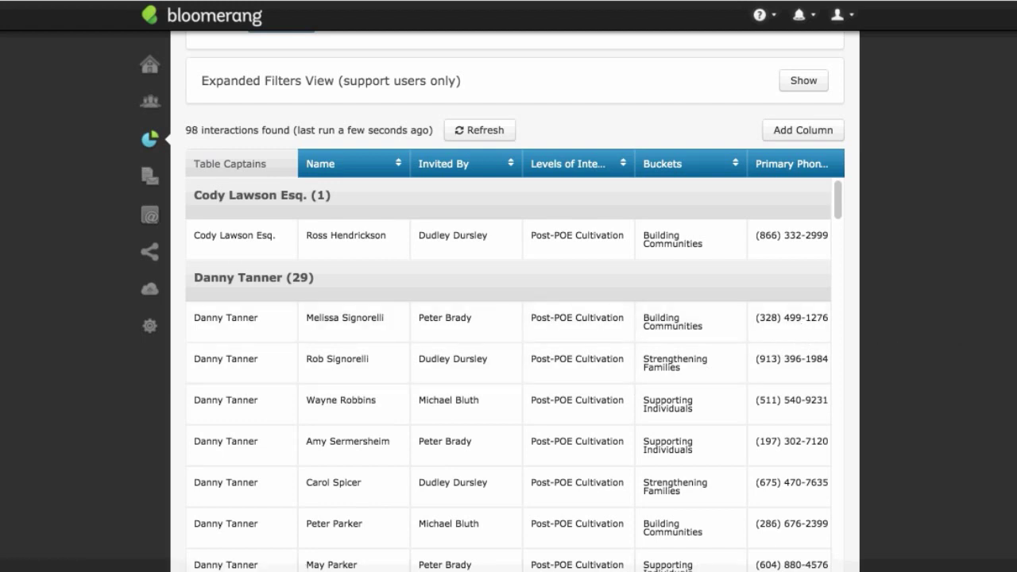
pyautogui.scroll(5, 515, 318)
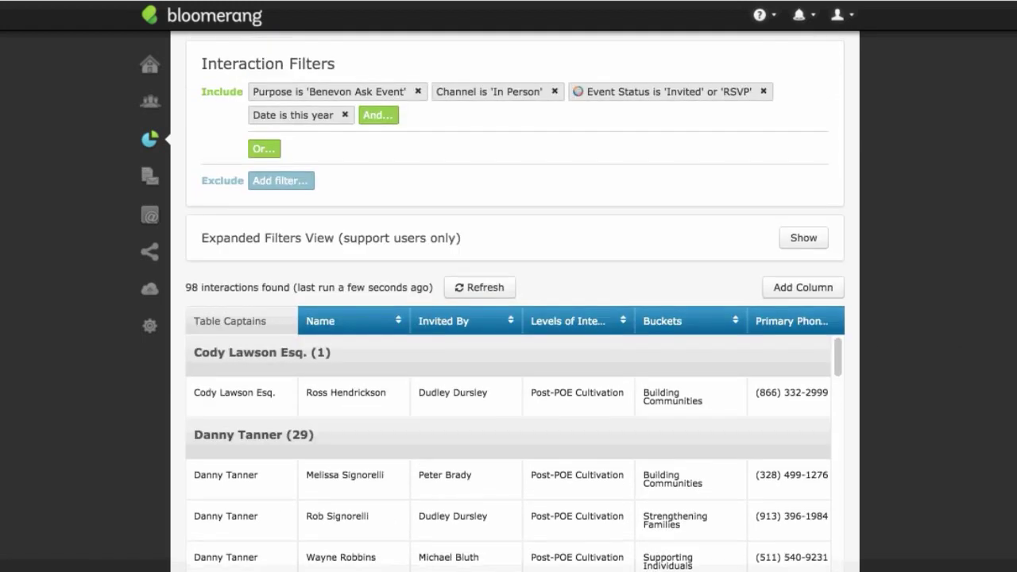
pyautogui.scroll(2, 515, 317)
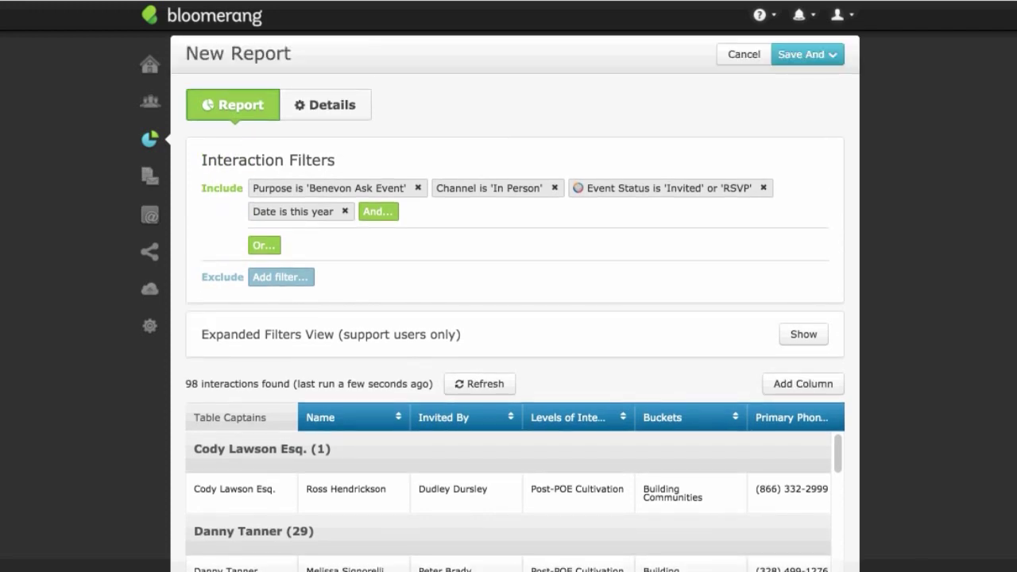
# Step: Leave the unsaved interaction report and build a Constituents report from scratch, listing 251 constituents
pyautogui.click(747, 56)
pyautogui.click(685, 160)
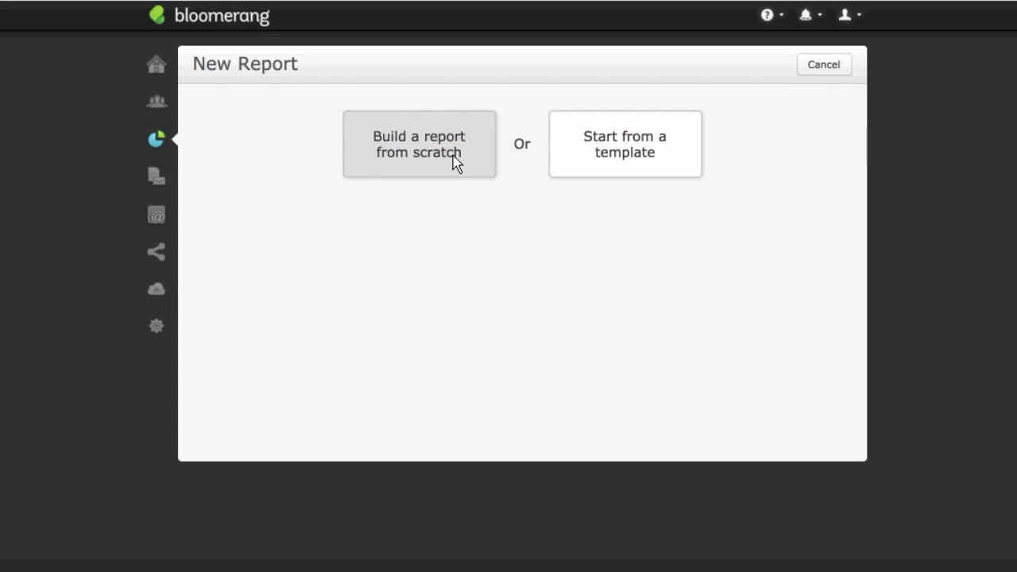
pyautogui.click(393, 151)
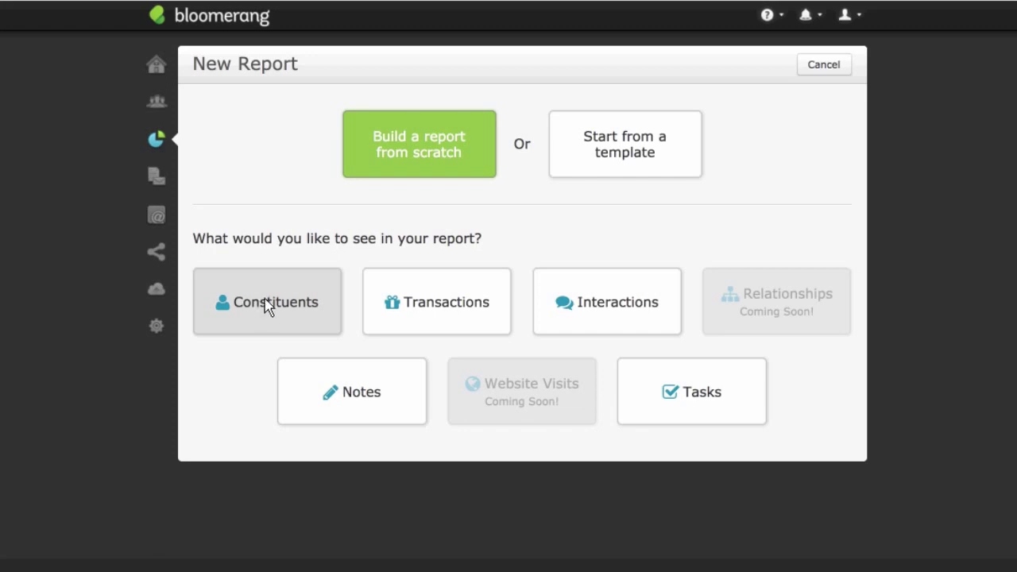
pyautogui.click(266, 304)
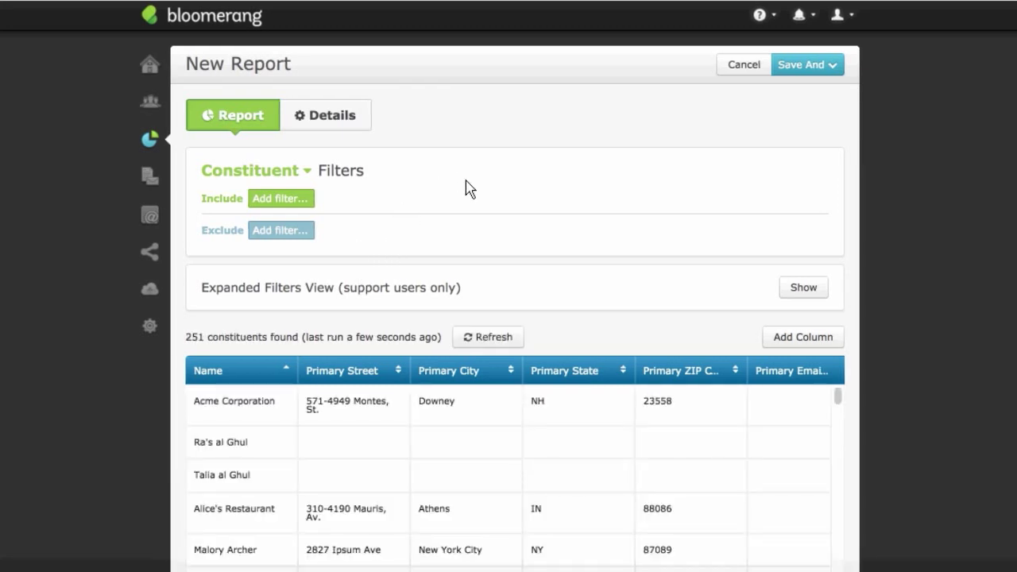
# Step: Add an include filter with Buckets set to Building Communities
pyautogui.scroll(-1, 476, 218)
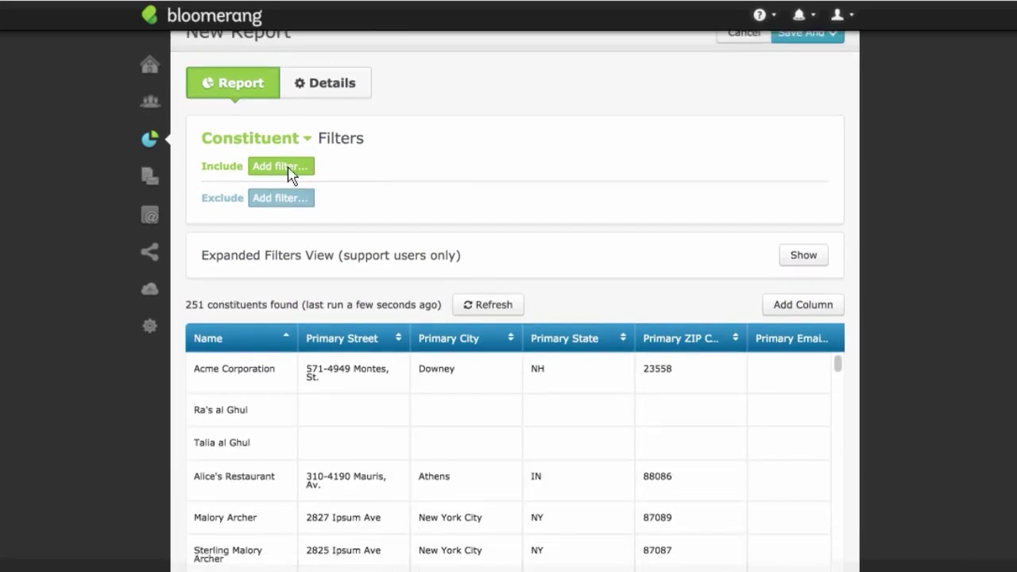
pyautogui.click(288, 169)
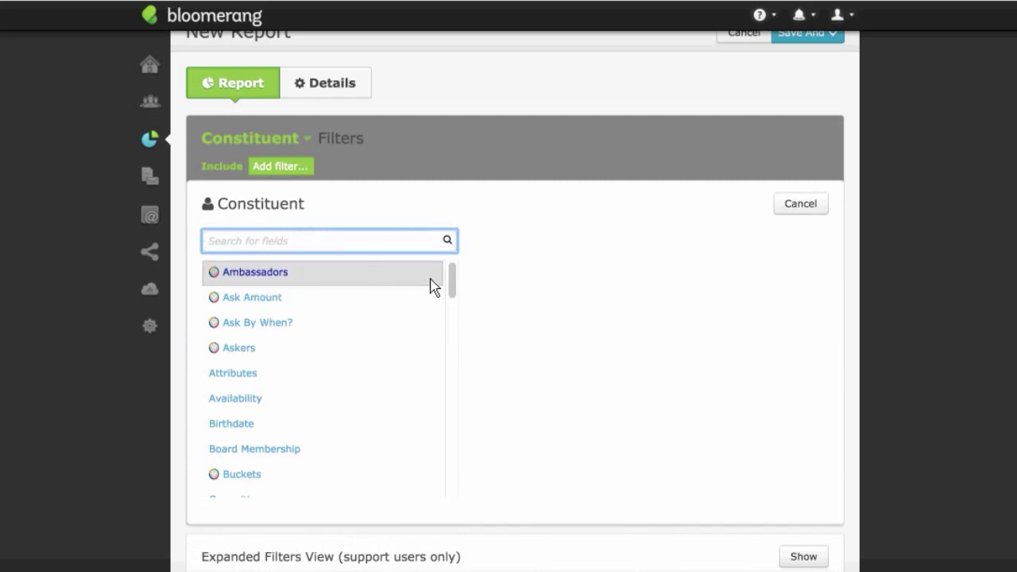
pyautogui.moveTo(452, 282)
pyautogui.mouseDown()
pyautogui.moveTo(453, 329)
pyautogui.moveTo(454, 277)
pyautogui.mouseUp()
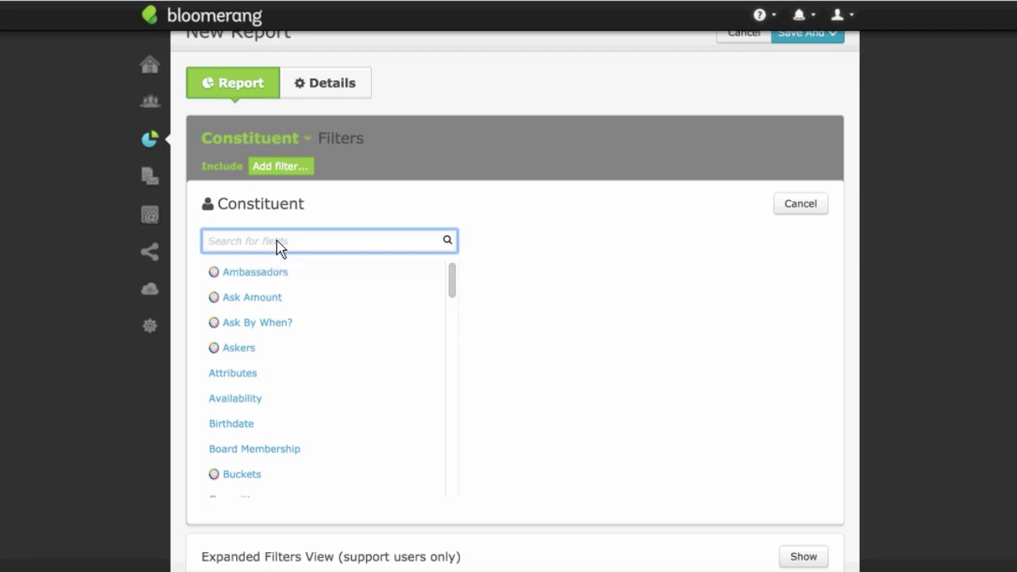
pyautogui.write('Benevon')
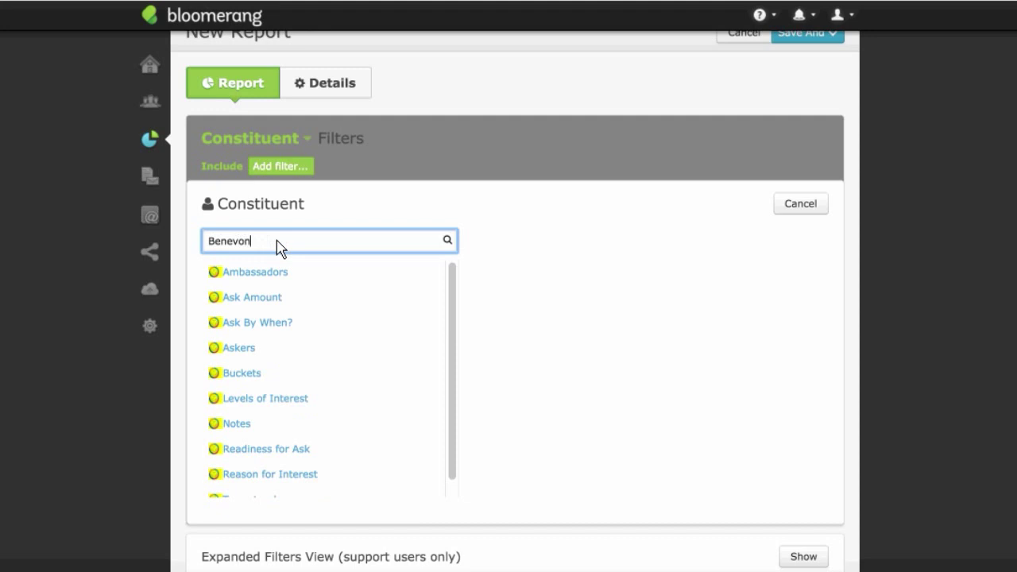
pyautogui.click(259, 380)
pyautogui.click(411, 244)
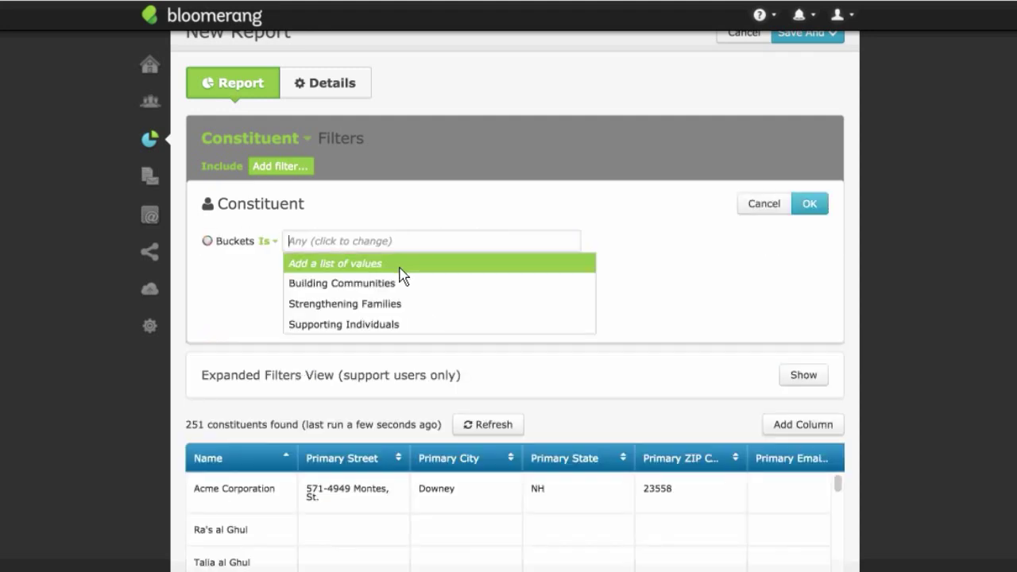
pyautogui.click(401, 281)
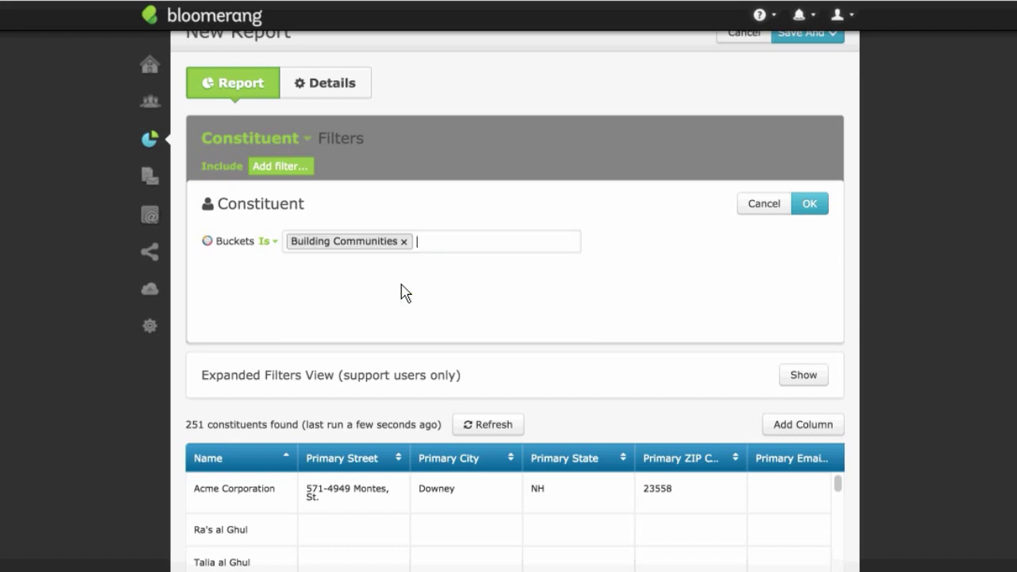
pyautogui.click(807, 208)
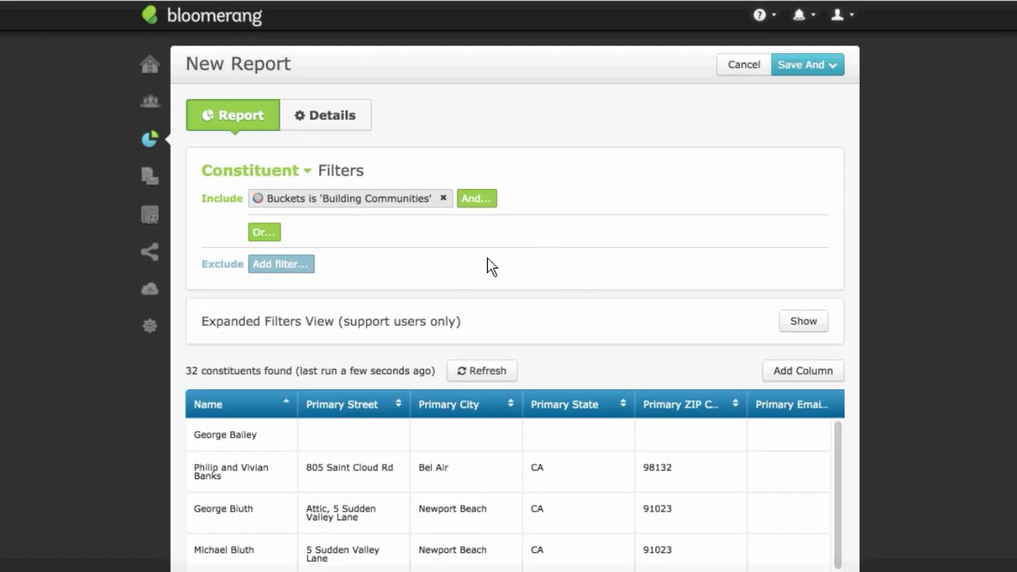
# Step: Add a Has Transactions condition limited to specific transactions
pyautogui.click(476, 199)
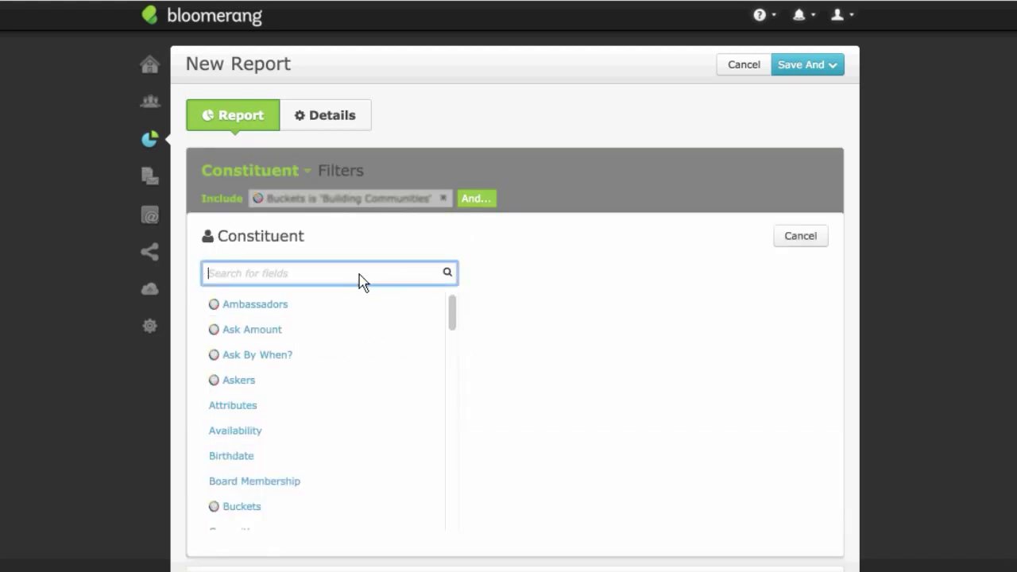
pyautogui.write('has')
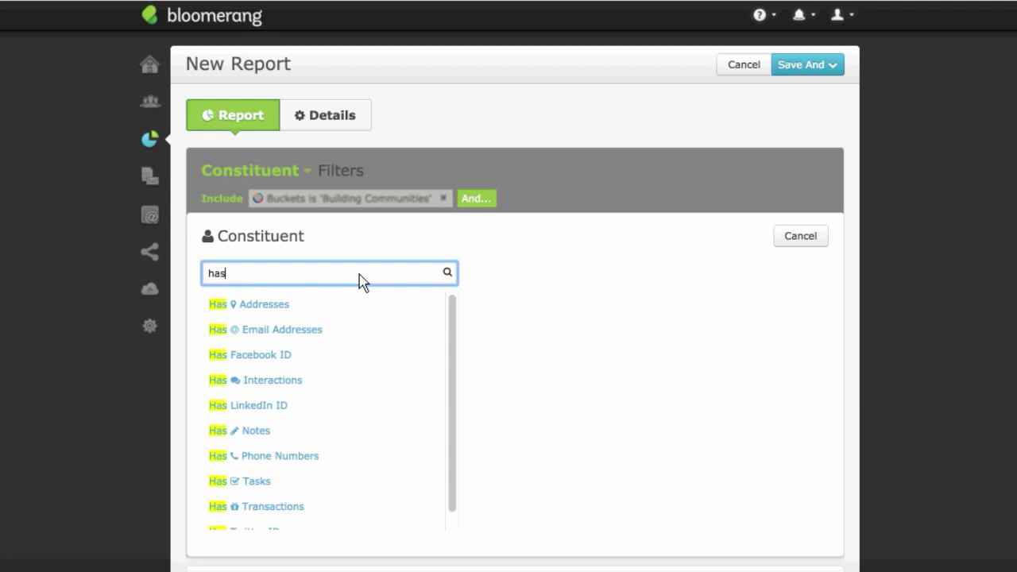
pyautogui.write(' tr')
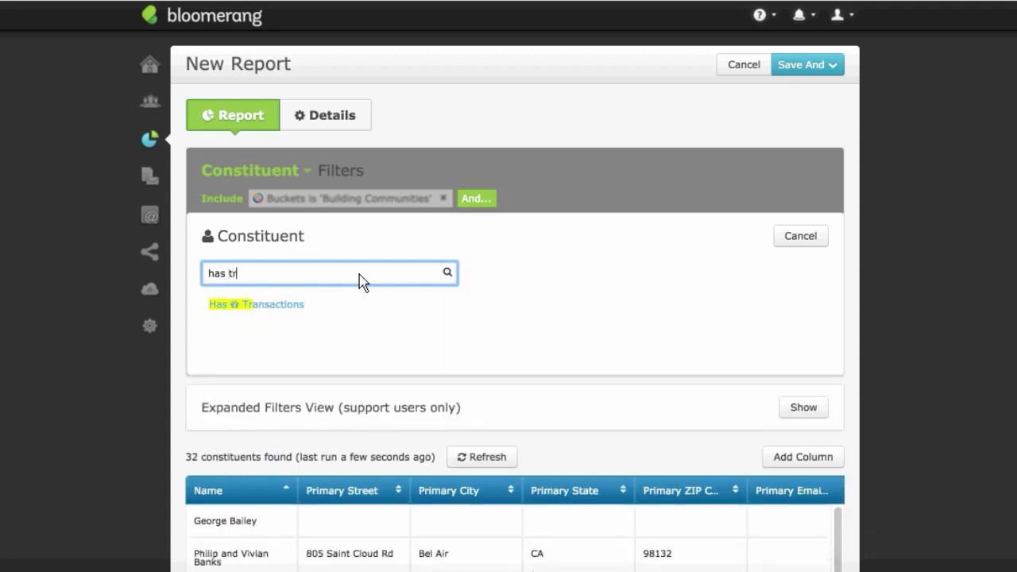
pyautogui.click(321, 311)
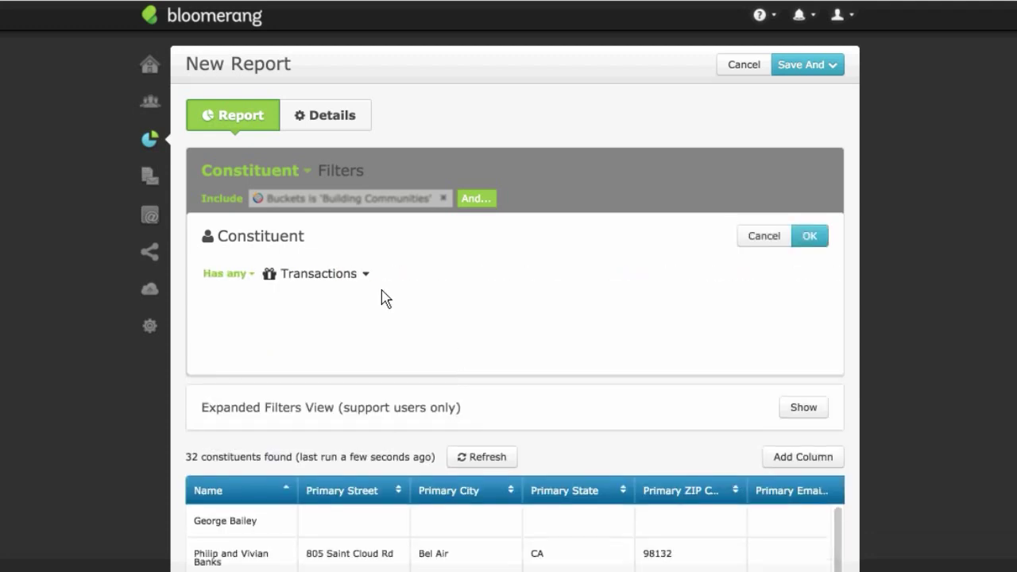
pyautogui.click(361, 274)
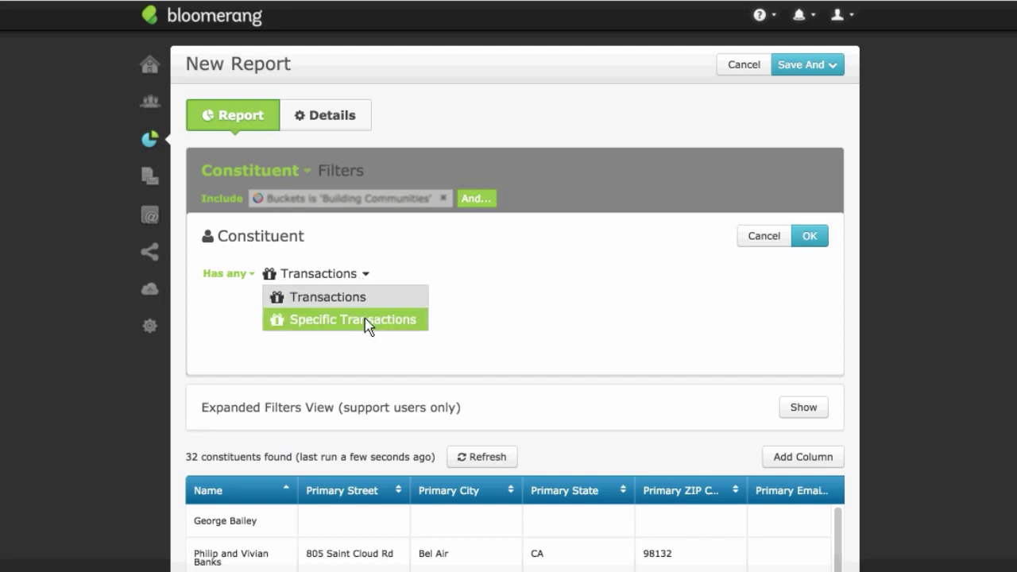
pyautogui.click(368, 326)
pyautogui.click(354, 354)
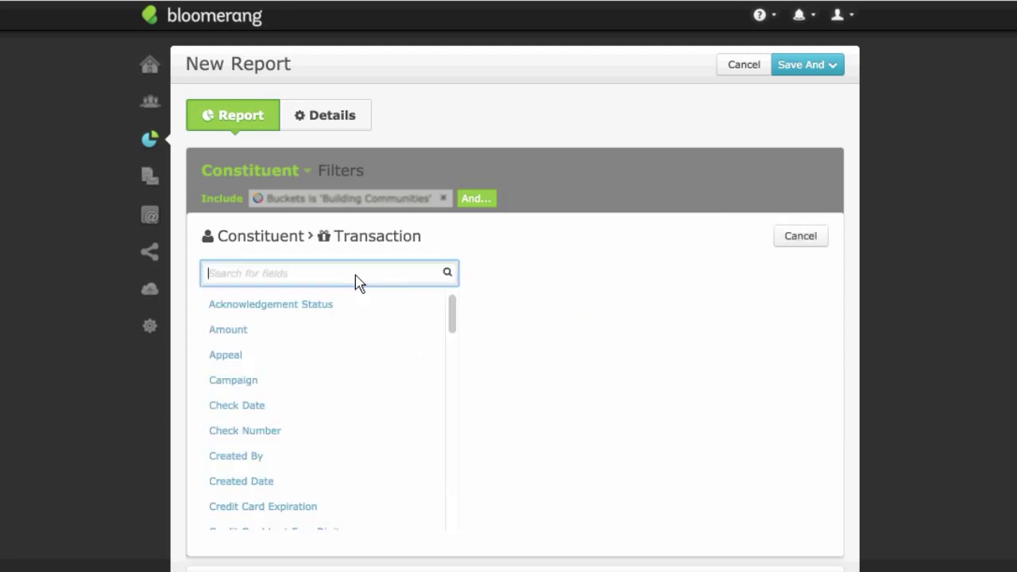
# Step: Require Pledges and Pledge Payments with a Pledge Amount of at least 5000
pyautogui.write('pled')
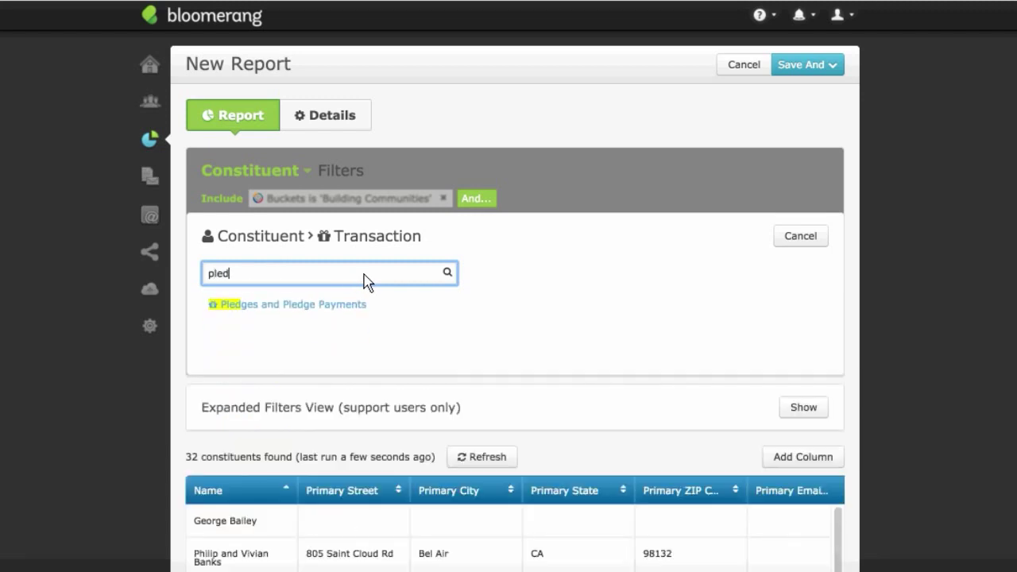
pyautogui.click(361, 304)
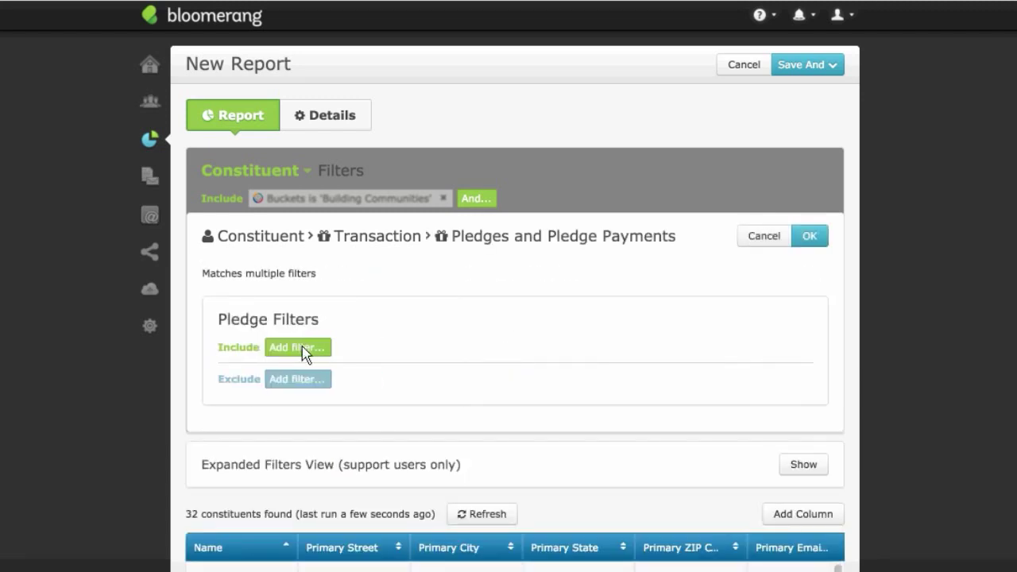
pyautogui.click(302, 347)
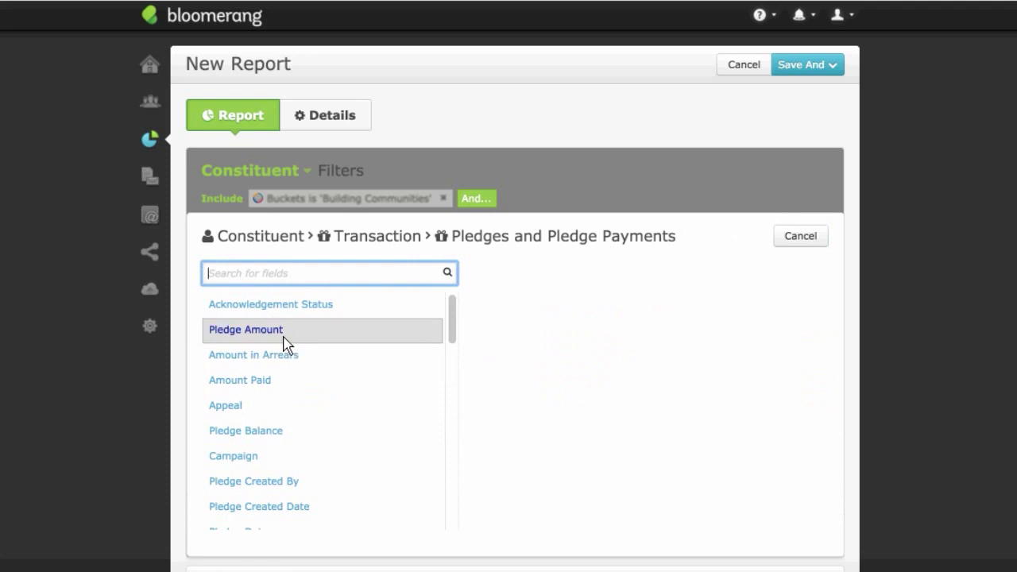
pyautogui.click(286, 341)
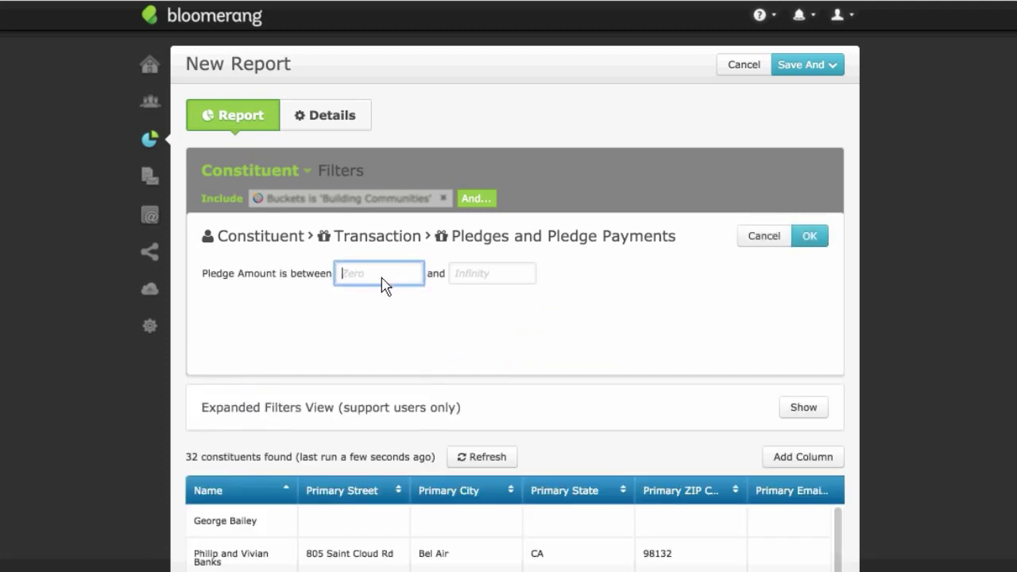
pyautogui.write('5000')
pyautogui.click(808, 239)
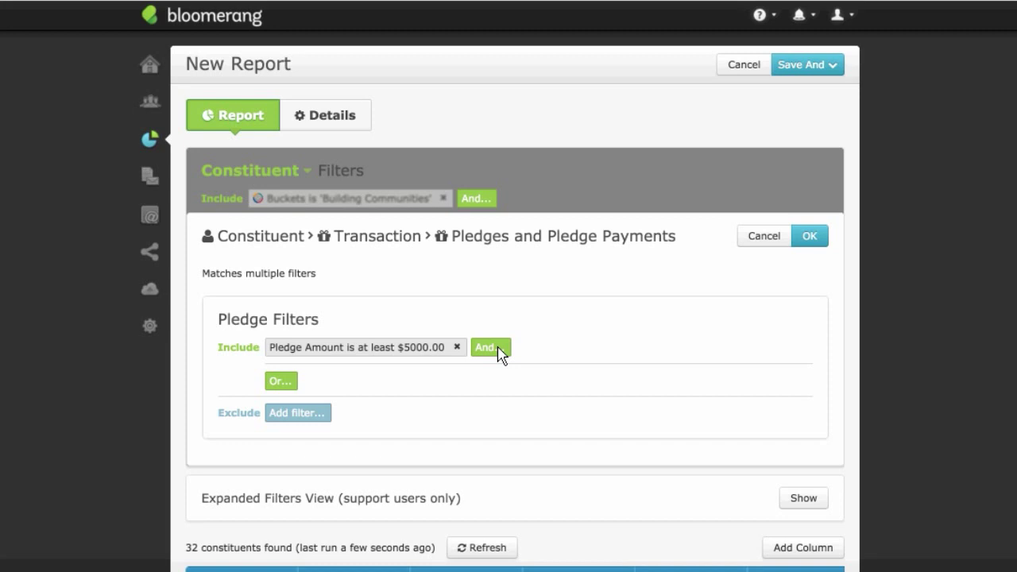
pyautogui.click(810, 237)
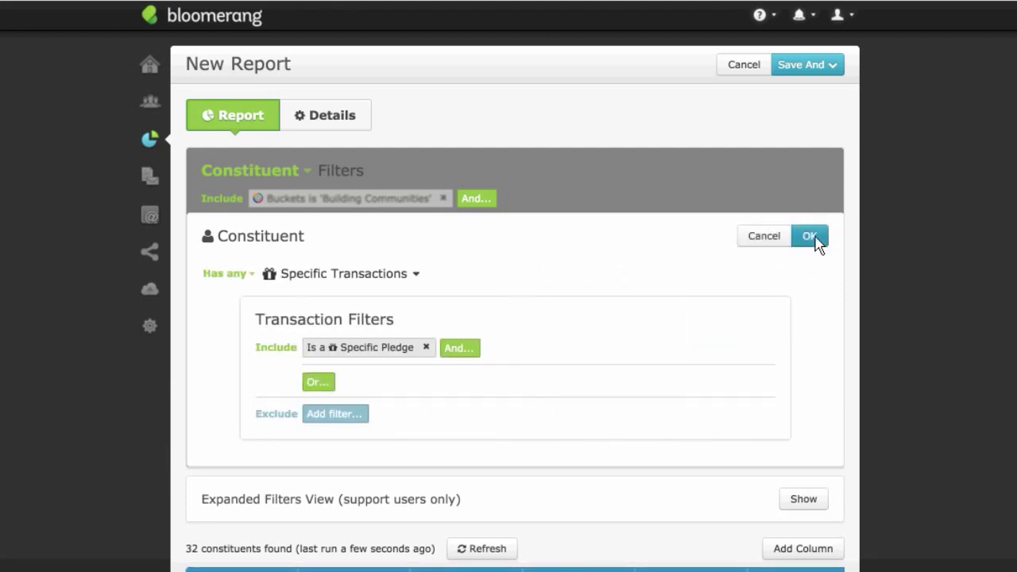
pyautogui.click(819, 243)
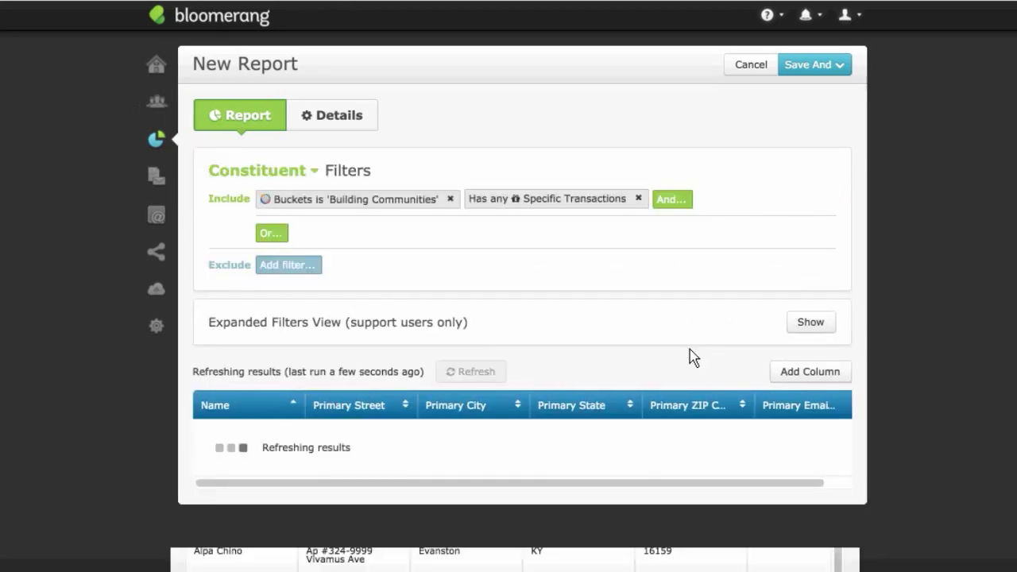
pyautogui.scroll(-3, 690, 379)
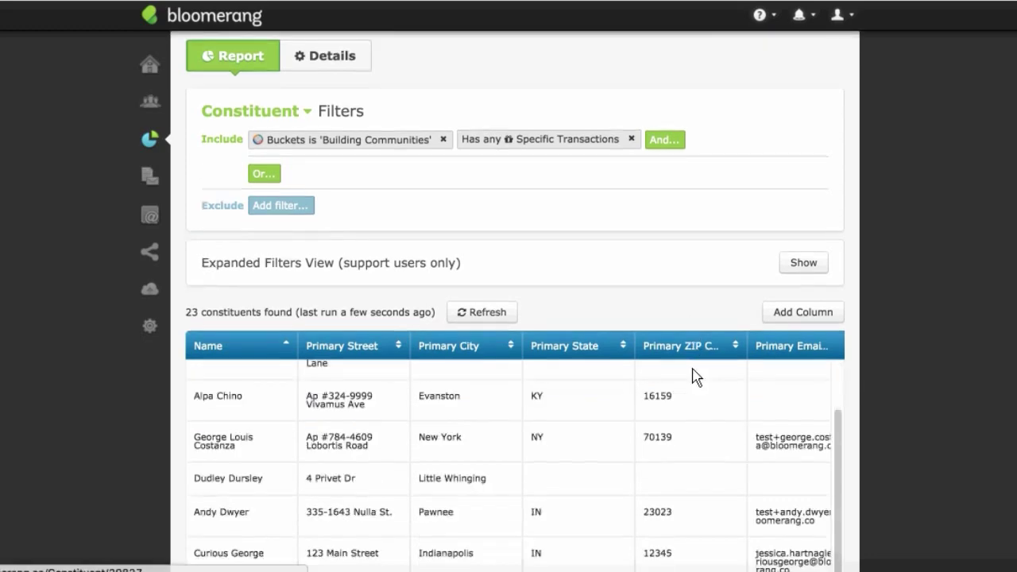
pyautogui.scroll(3, 692, 374)
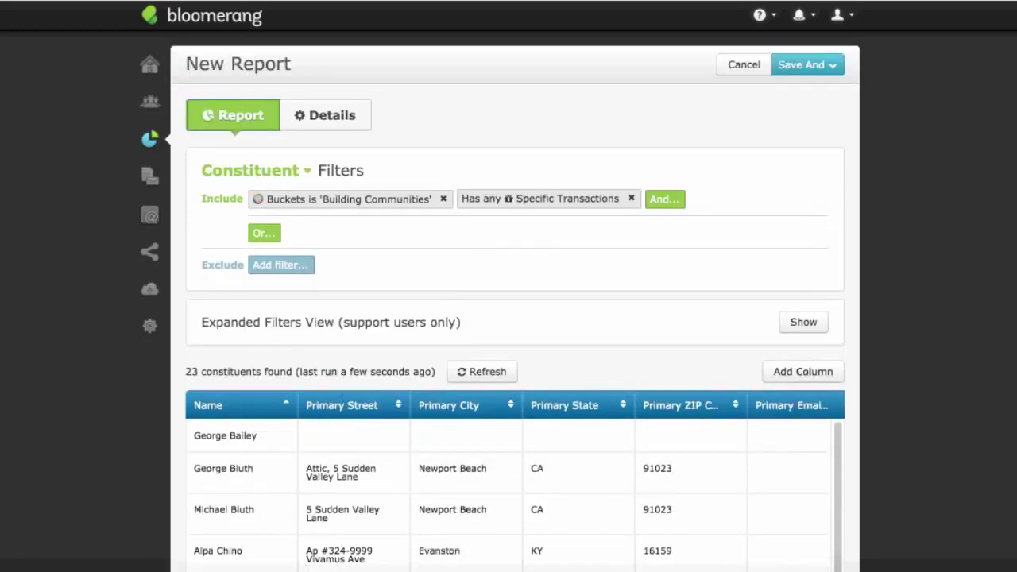
pyautogui.scroll(-5, 515, 317)
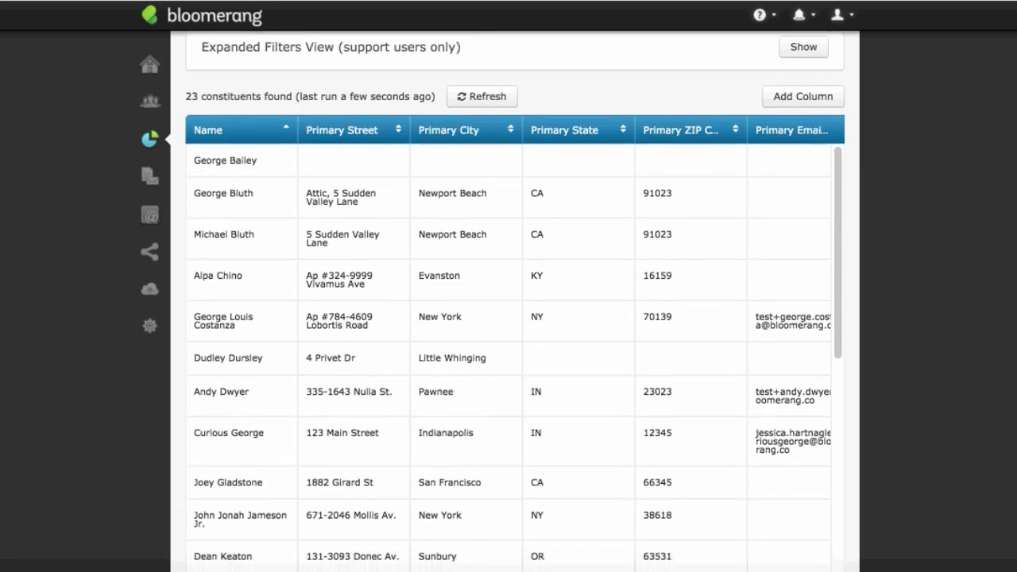
pyautogui.scroll(-1, 501, 568)
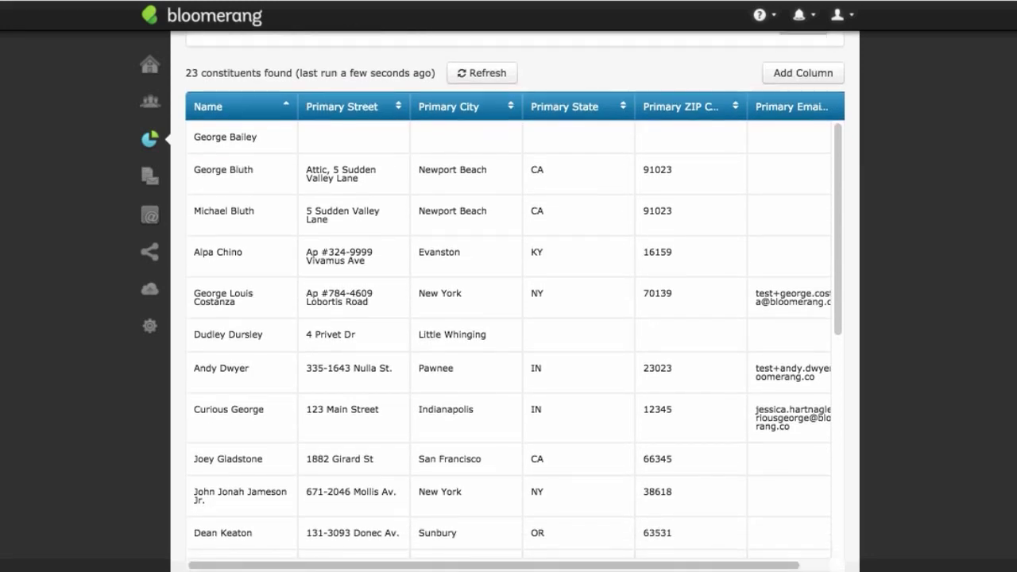
pyautogui.hscroll(2, 500, 568)
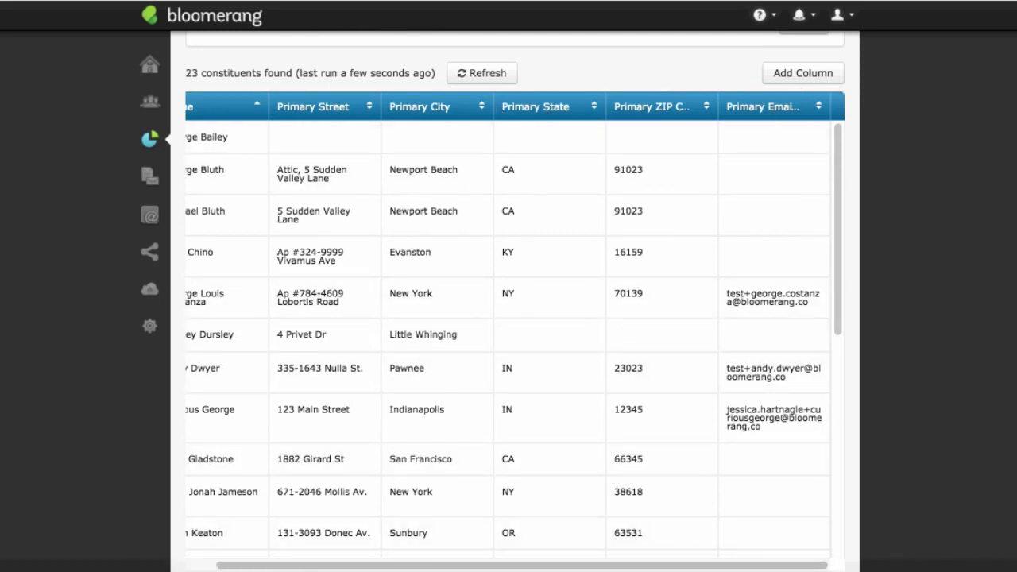
pyautogui.scroll(2, 871, 226)
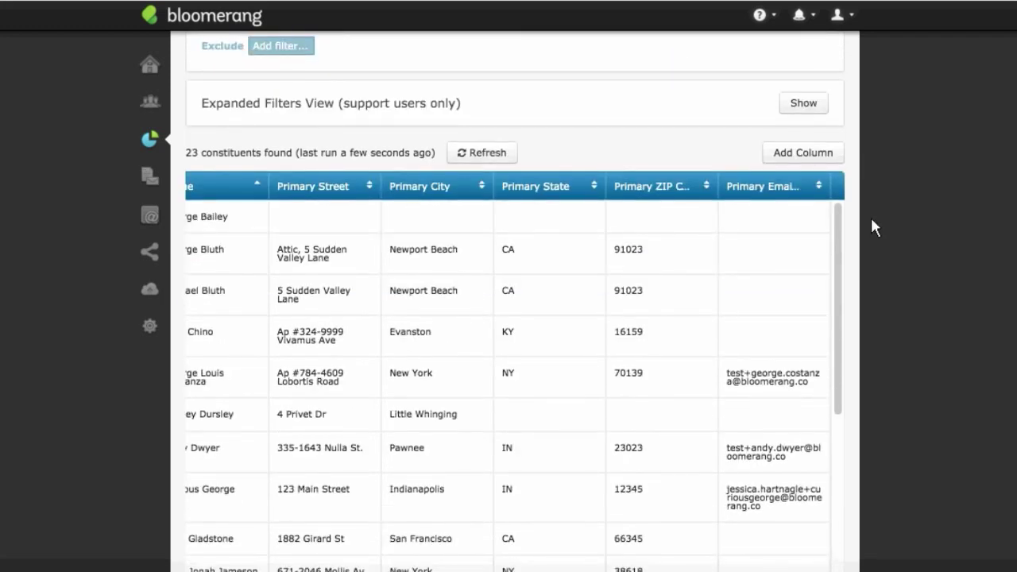
# Step: Add First/Last Interaction Date, First/Last Interaction Purpose and Buckets as five new columns
pyautogui.click(807, 159)
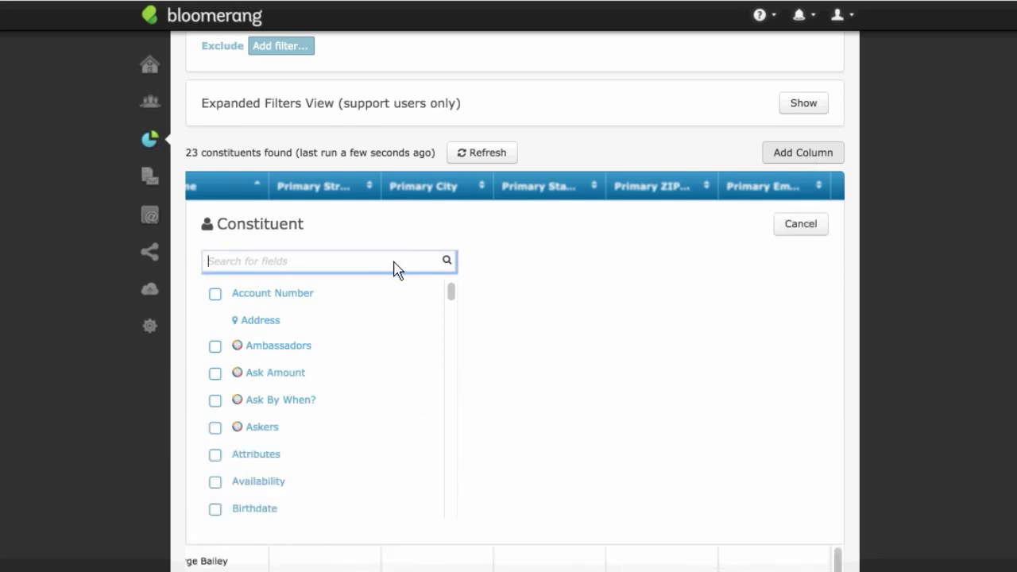
pyautogui.write('Ben')
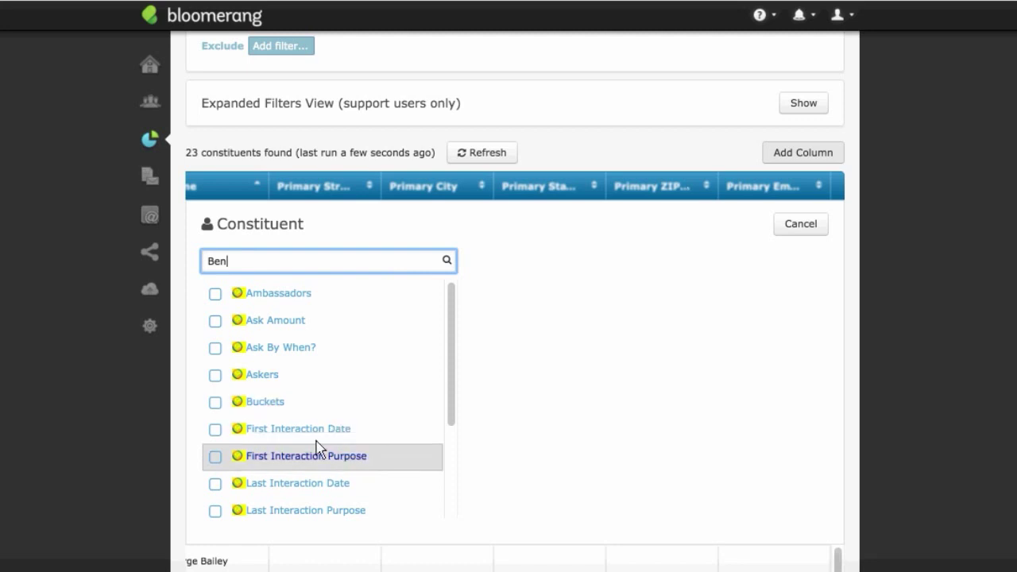
pyautogui.click(215, 432)
pyautogui.click(215, 431)
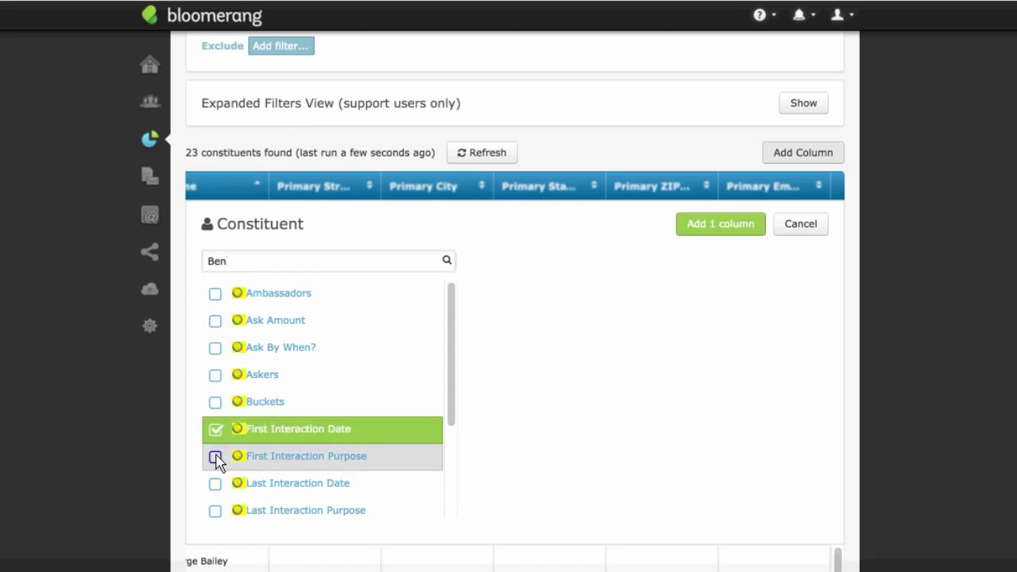
pyautogui.click(215, 457)
pyautogui.click(216, 484)
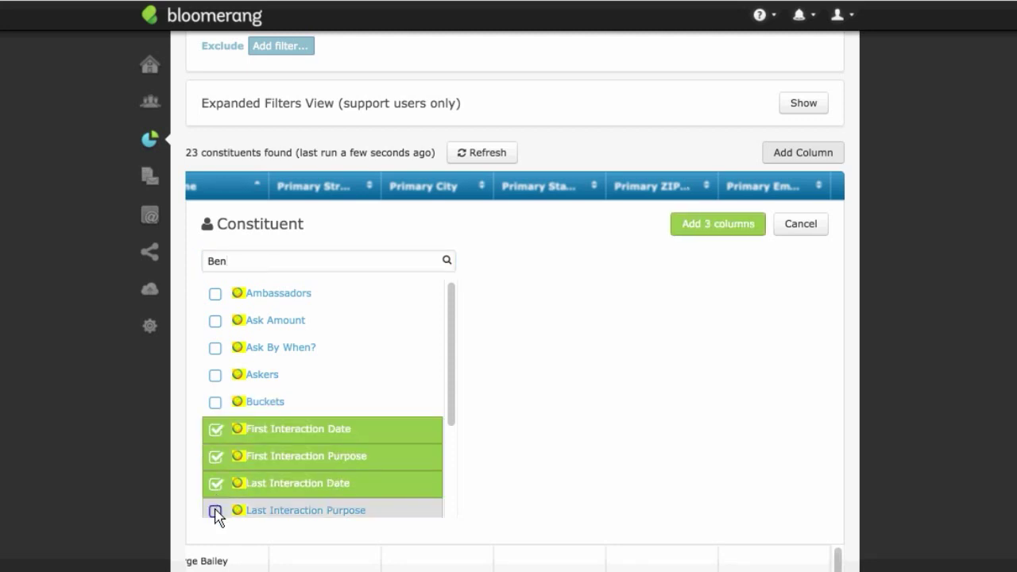
pyautogui.click(215, 511)
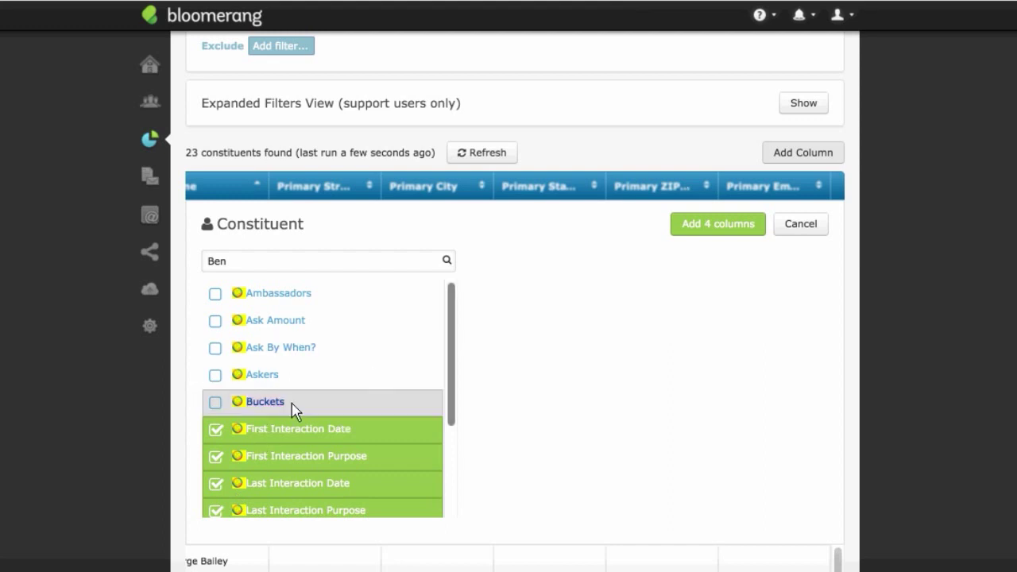
pyautogui.click(216, 403)
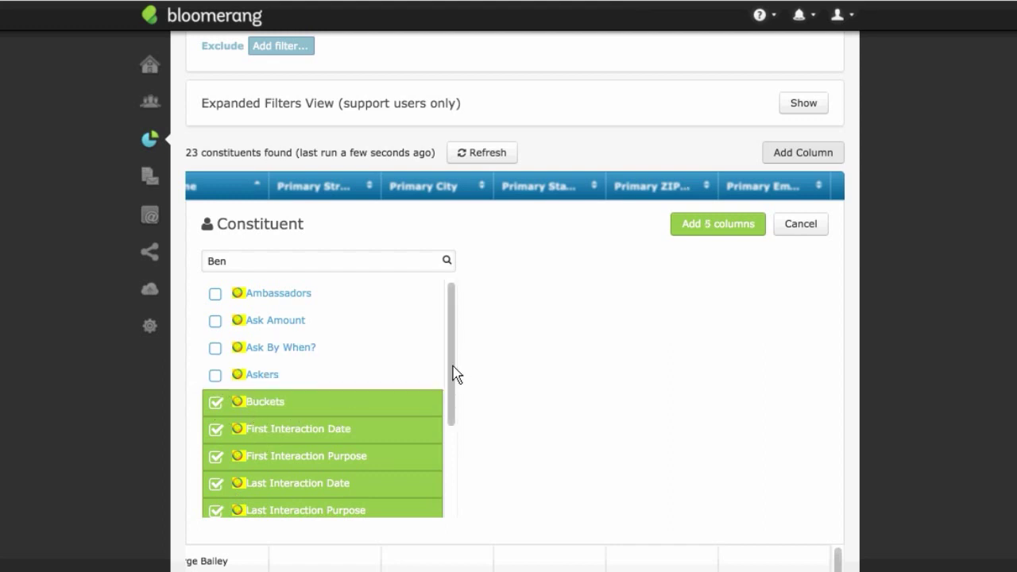
pyautogui.moveTo(453, 374); pyautogui.dragTo(451, 476)
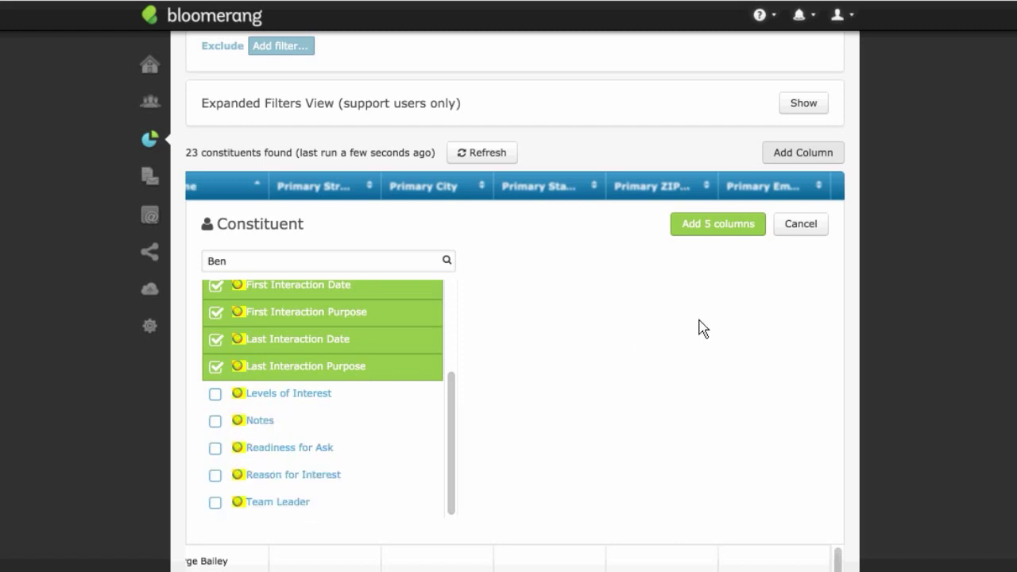
pyautogui.click(743, 226)
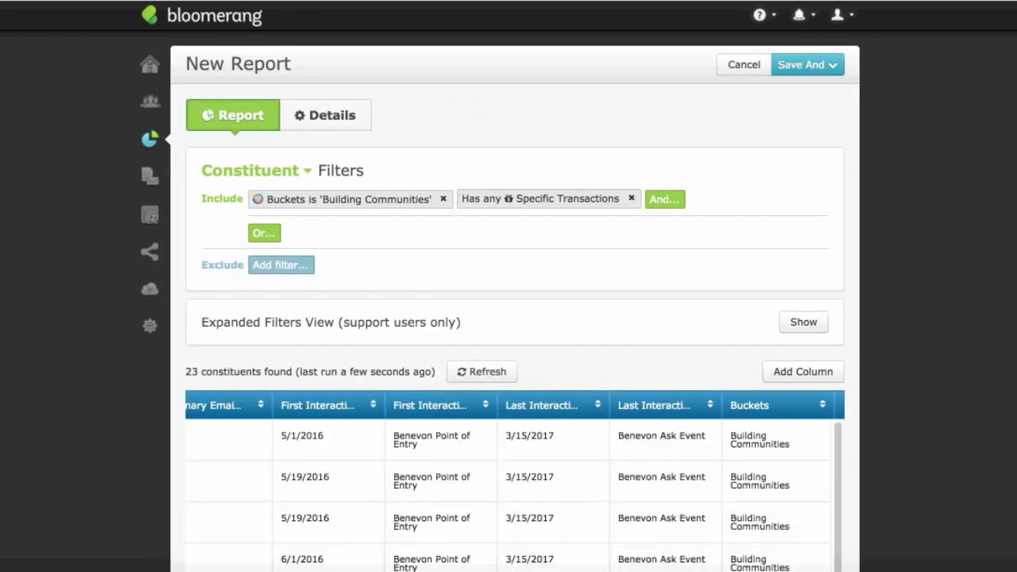
pyautogui.scroll(-3, 790, 246)
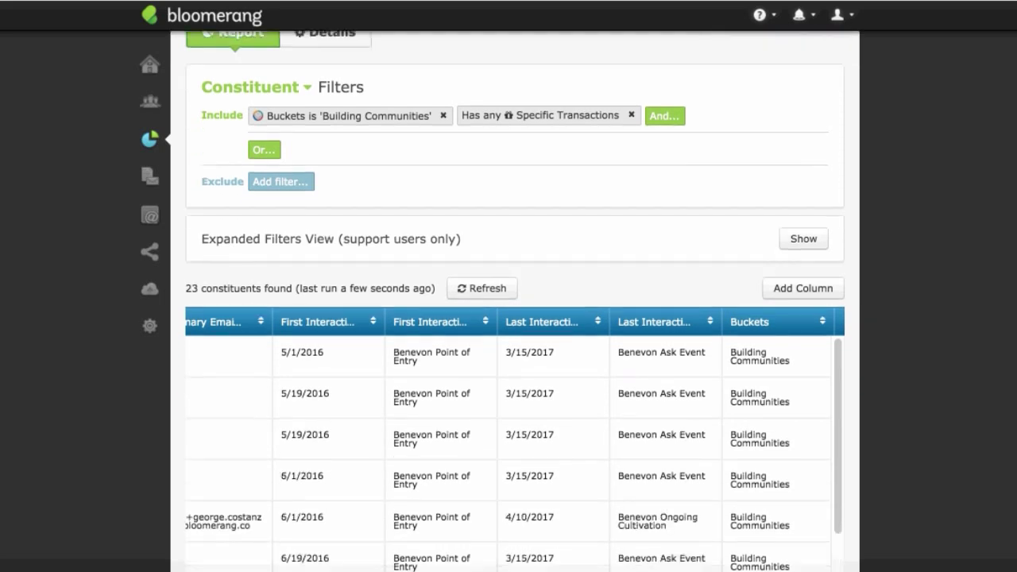
# Step: Add a Has Transactions column summing the Amount of specific transactions
pyautogui.click(790, 247)
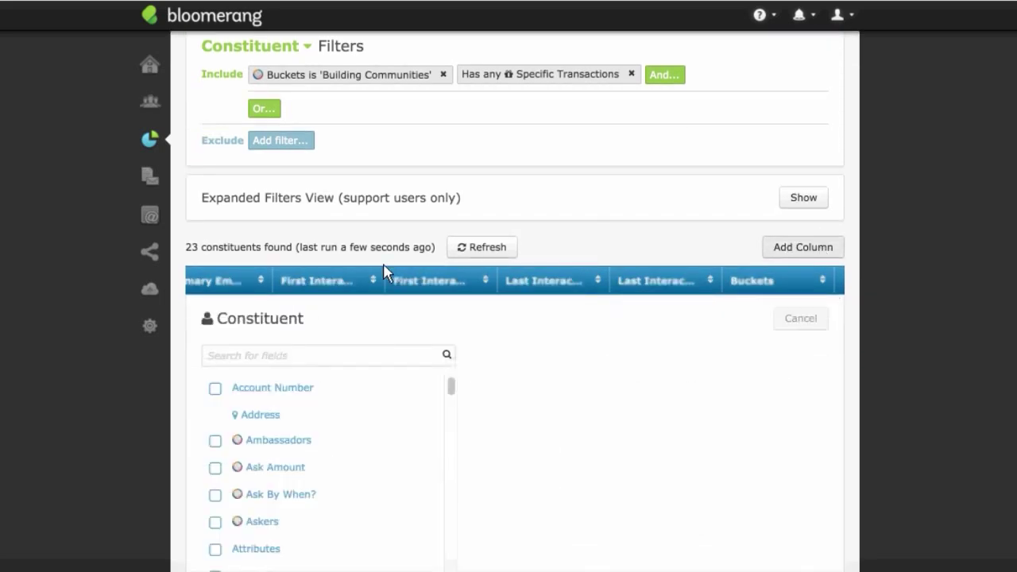
pyautogui.click(355, 359)
pyautogui.write('R')
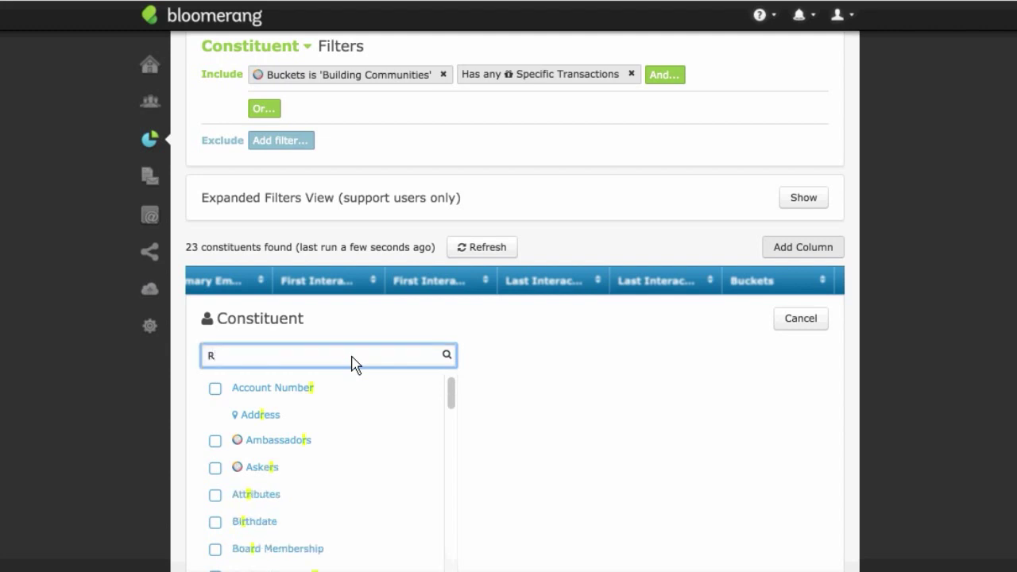
pyautogui.scroll(-3, 514, 318)
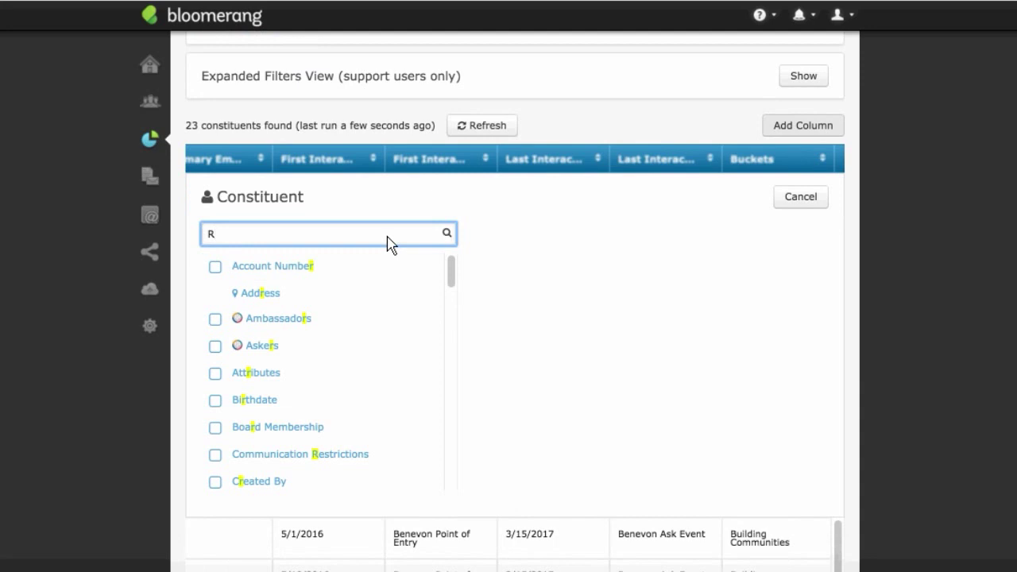
pyautogui.press('BackSpace')
pyautogui.write('has')
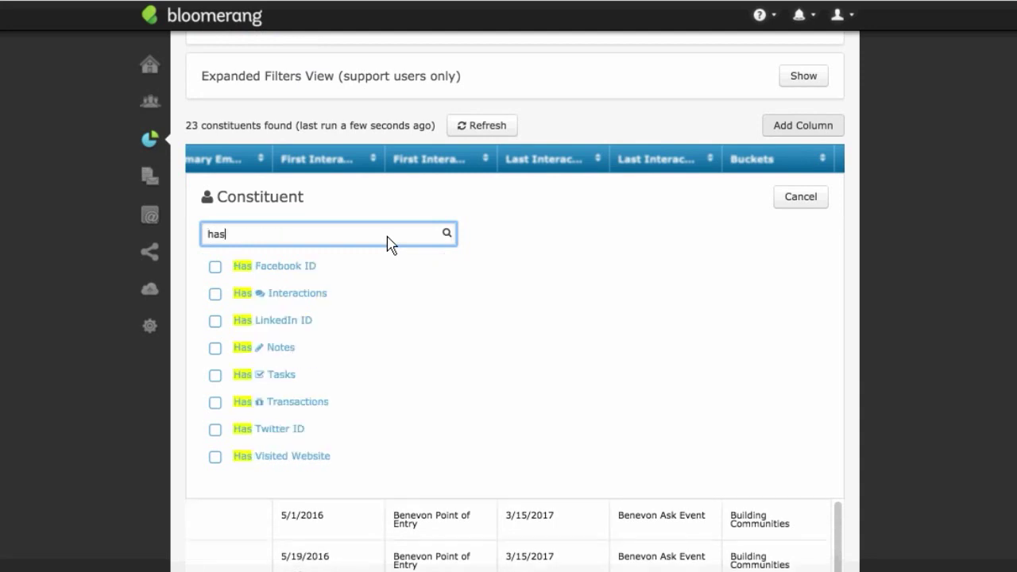
pyautogui.click(306, 409)
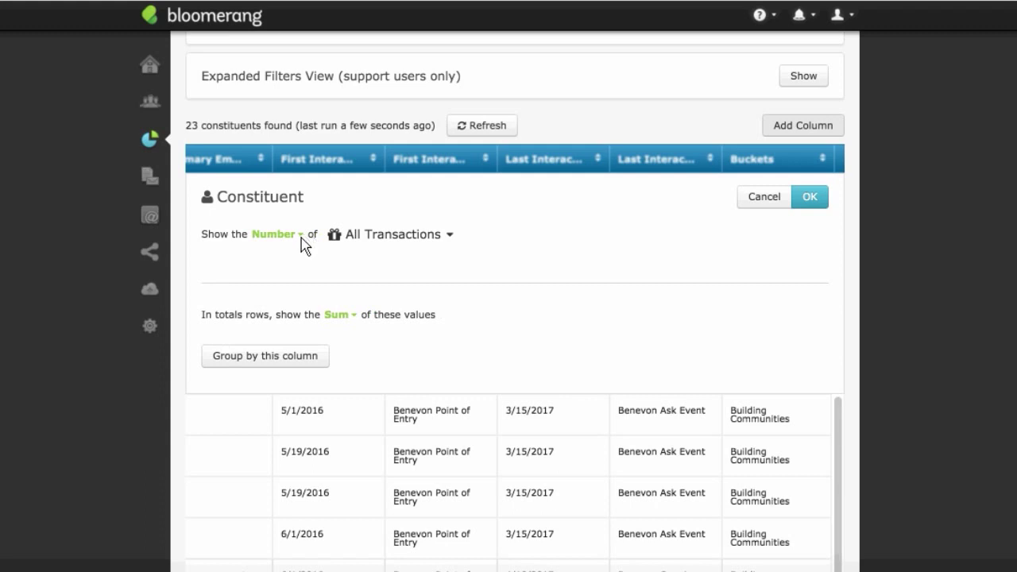
pyautogui.click(301, 235)
pyautogui.click(301, 274)
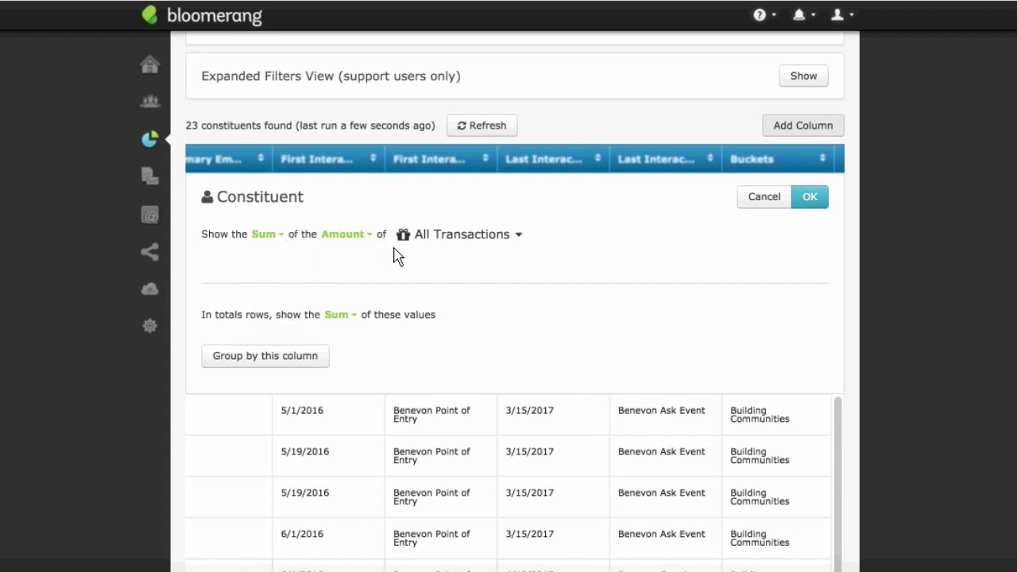
pyautogui.click(503, 237)
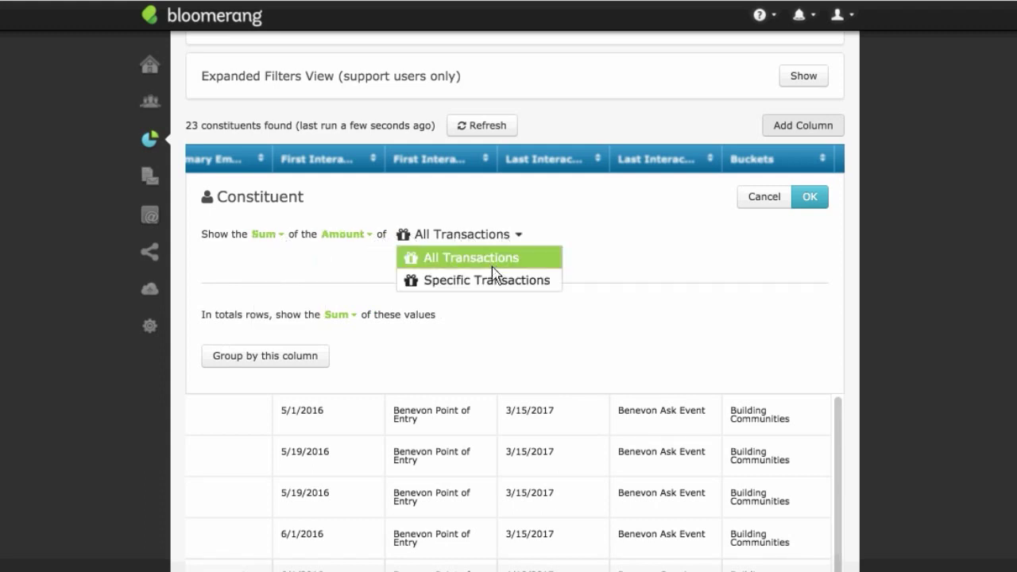
pyautogui.click(494, 281)
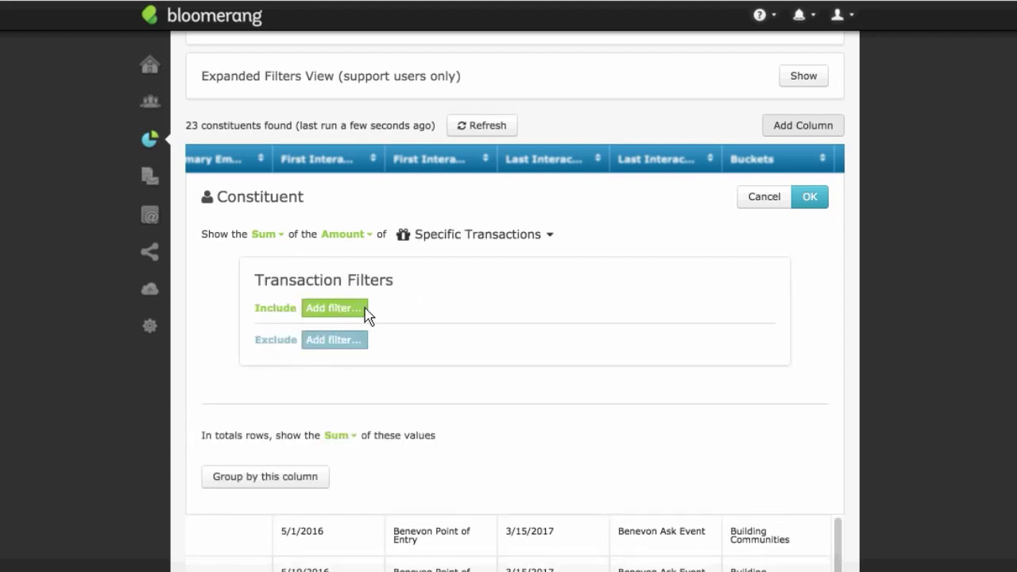
# Step: Limit the summed transactions to Pledges and Pledge Payments with Pledge Amount at least 5000
pyautogui.click(334, 307)
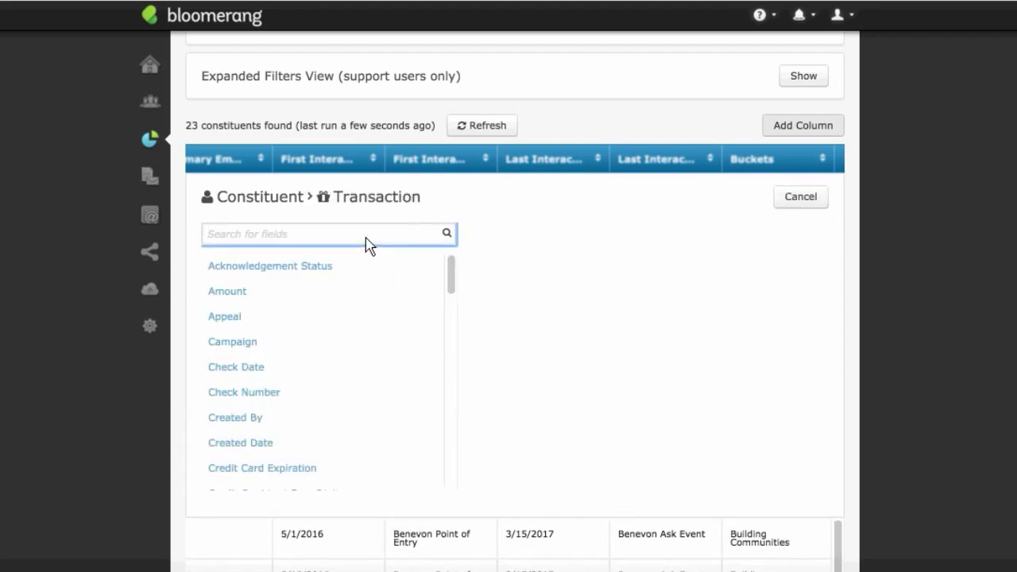
pyautogui.write('pledg')
pyautogui.click(379, 267)
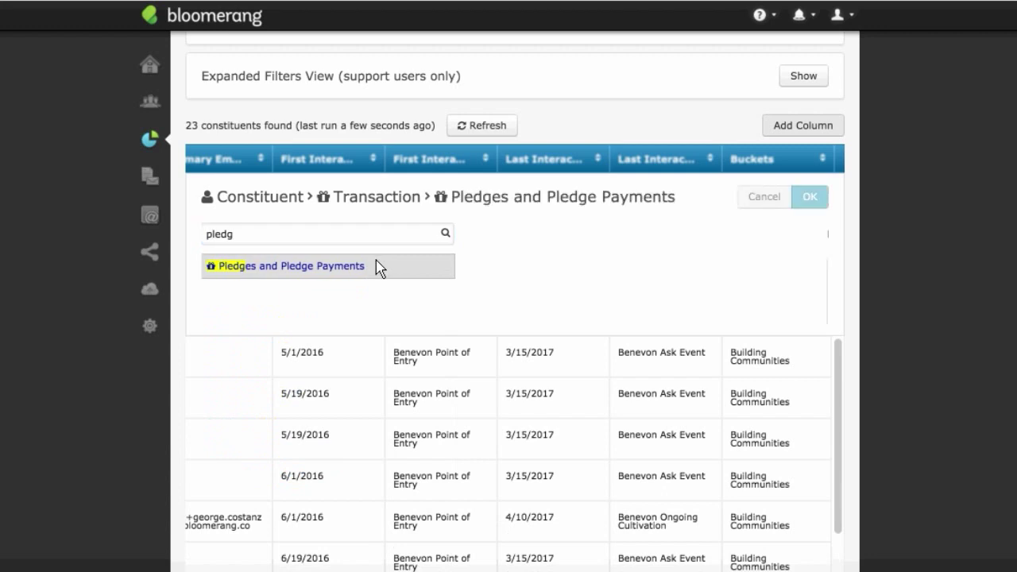
pyautogui.click(306, 310)
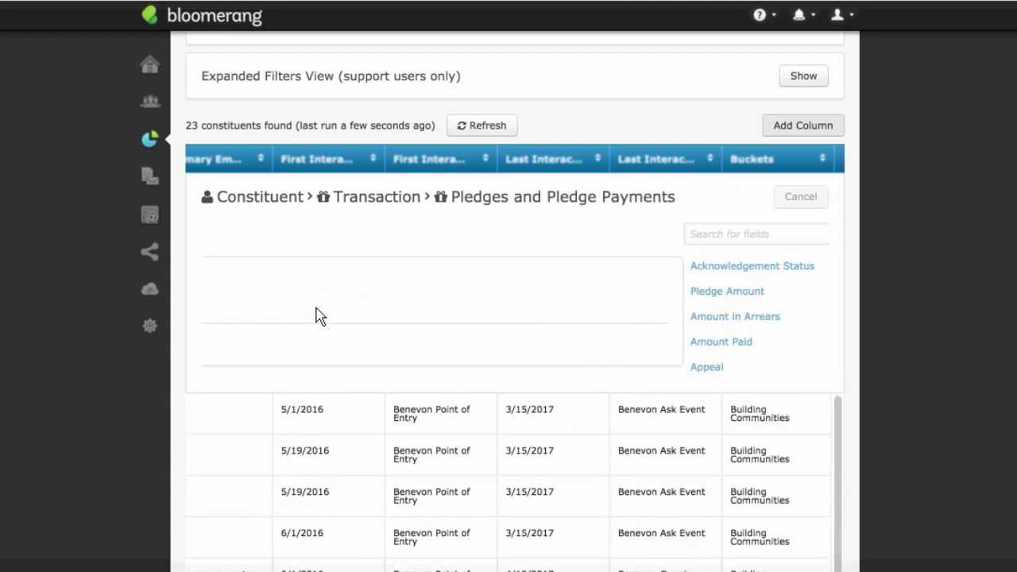
pyautogui.click(258, 302)
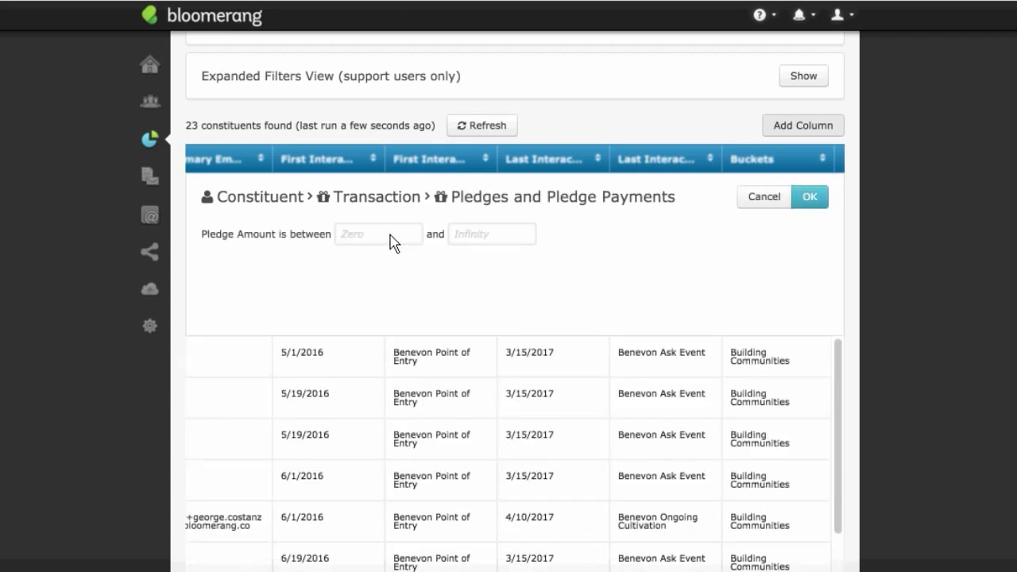
pyautogui.click(391, 243)
pyautogui.write('5000')
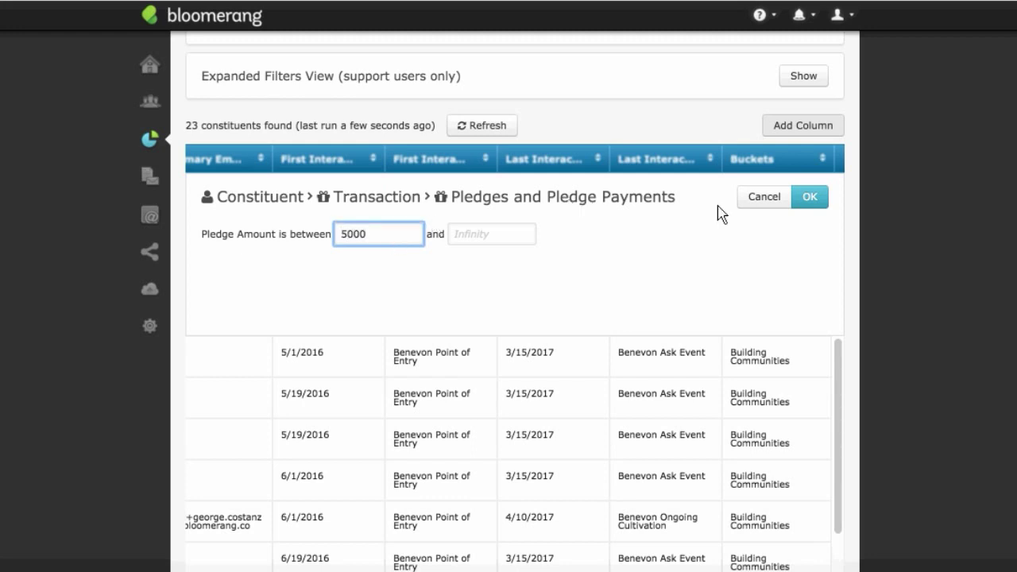
pyautogui.click(810, 202)
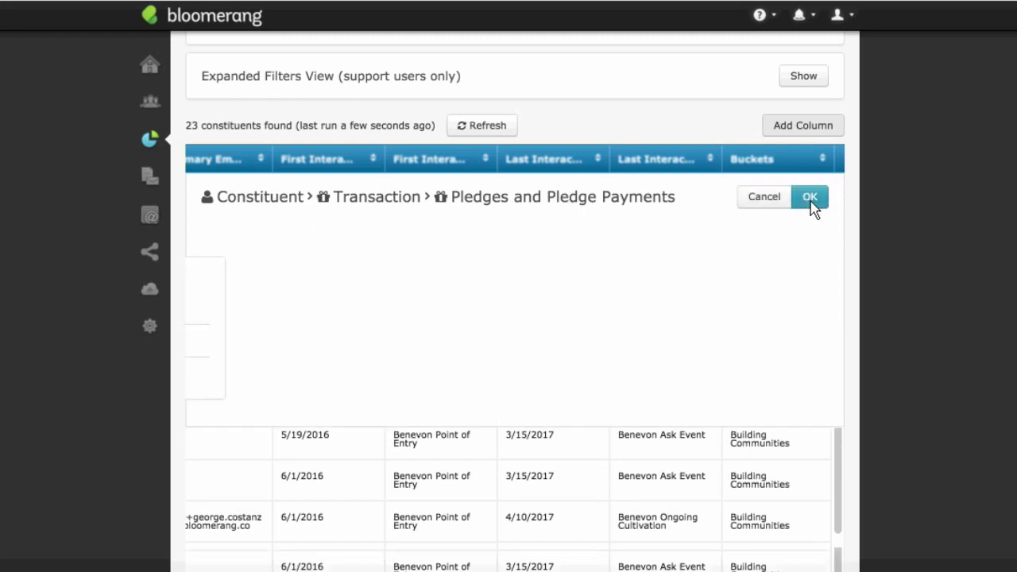
pyautogui.click(813, 209)
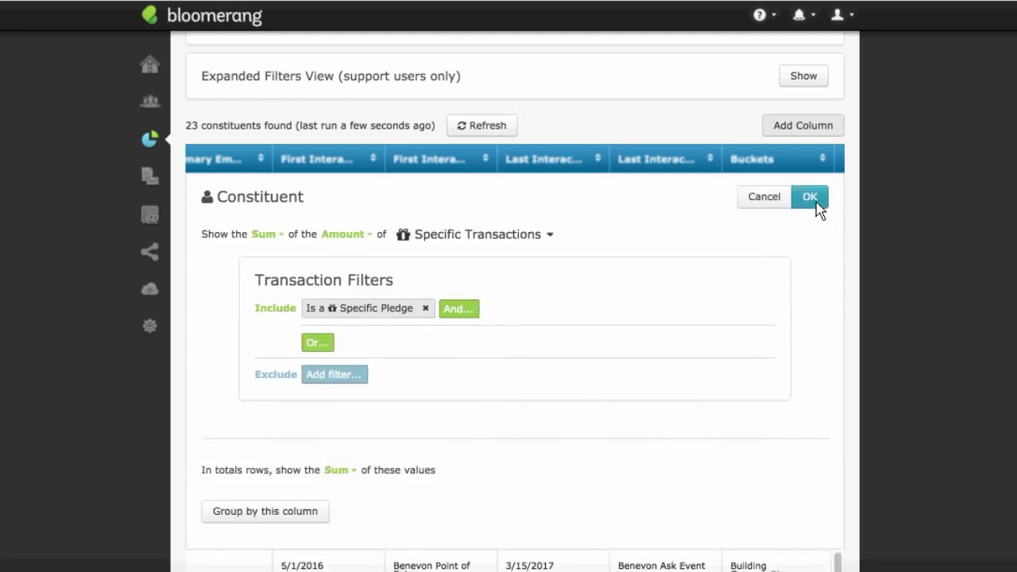
pyautogui.click(810, 200)
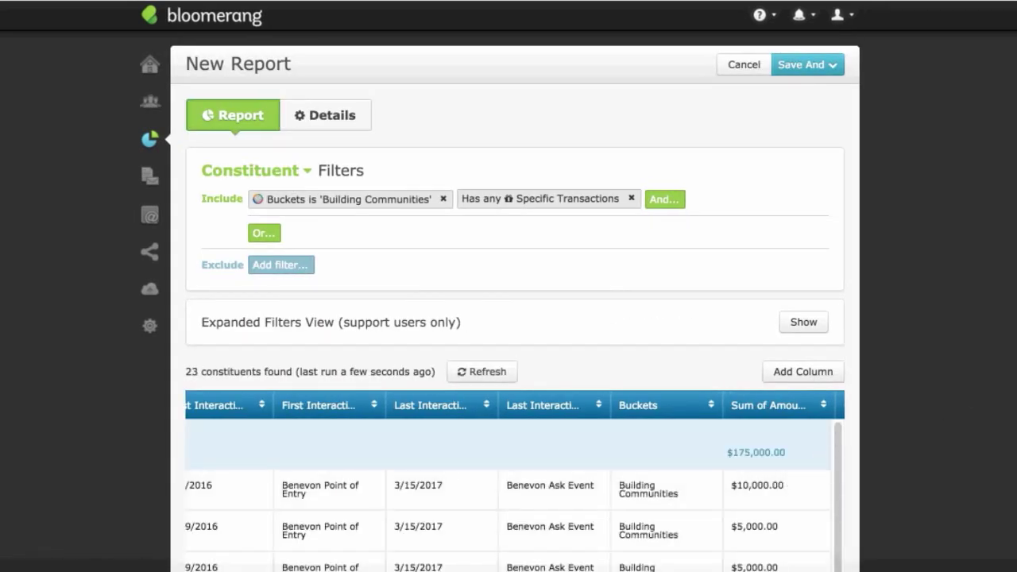
pyautogui.scroll(-5, 826, 373)
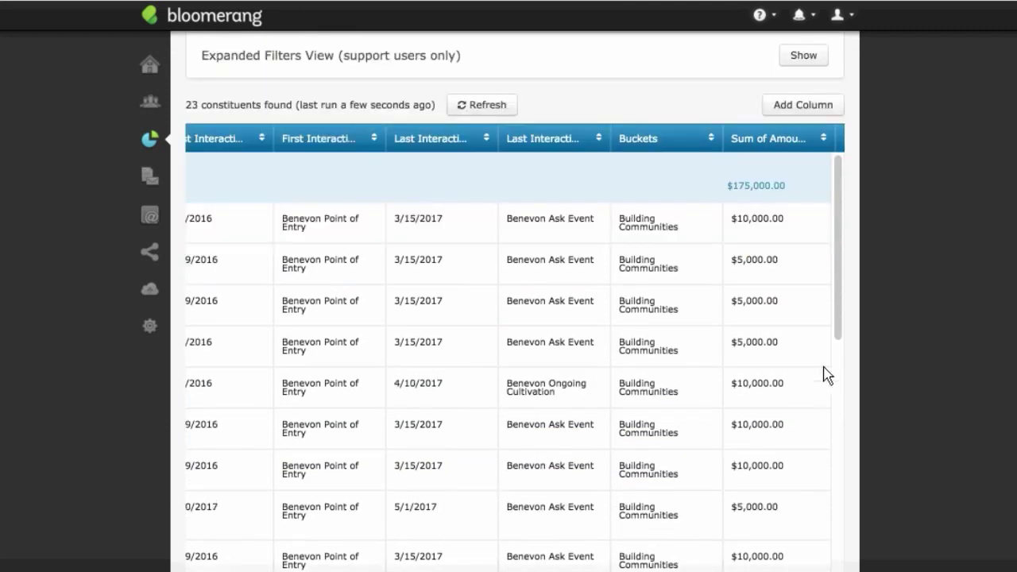
pyautogui.scroll(-3, 837, 347)
pyautogui.scroll(3, 837, 220)
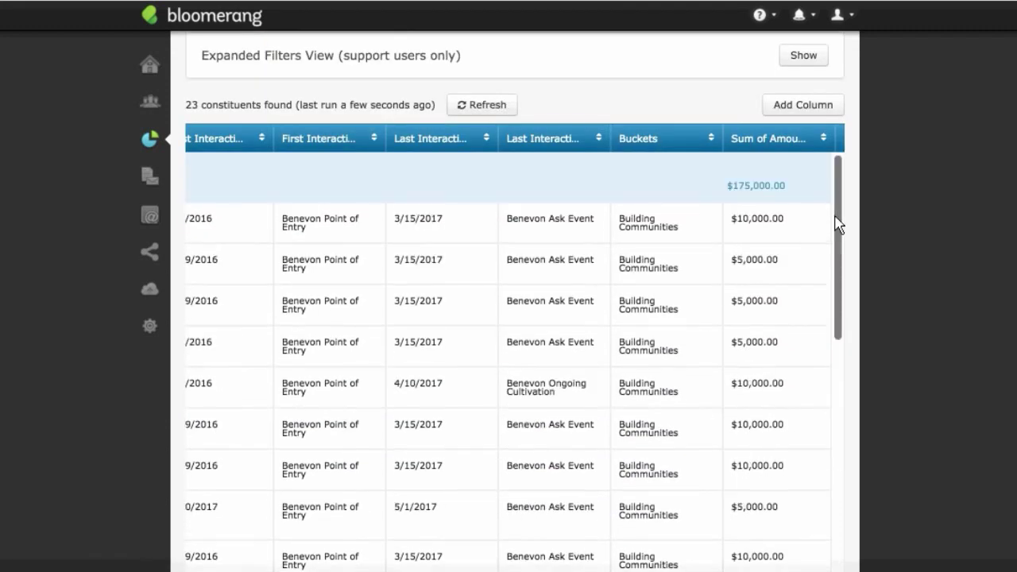
# Step: Add a Lifetime Revenue column, totalling $0.00 beside the $175,000.00 pledge sum
pyautogui.click(822, 112)
pyautogui.click(436, 223)
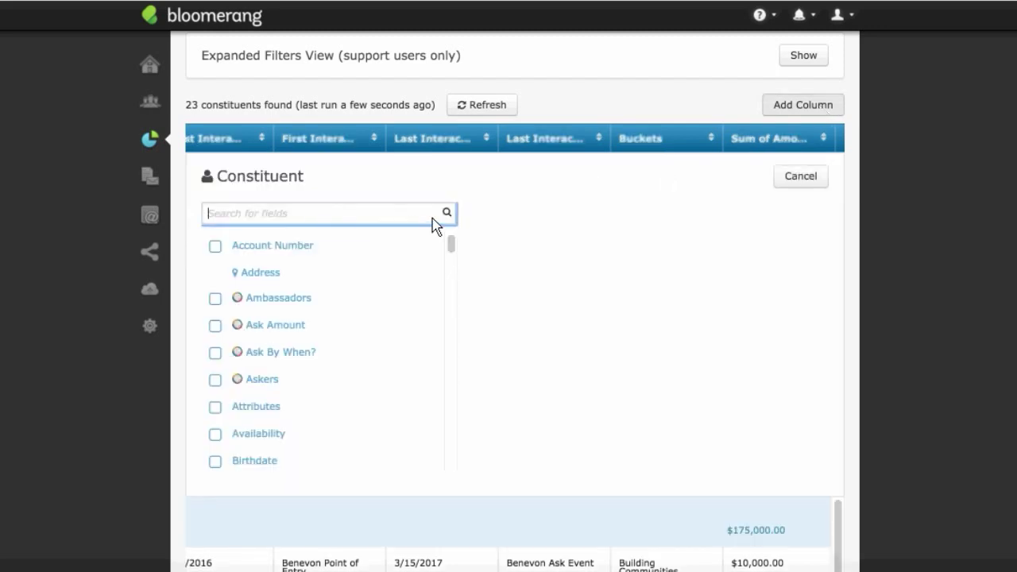
pyautogui.write('life')
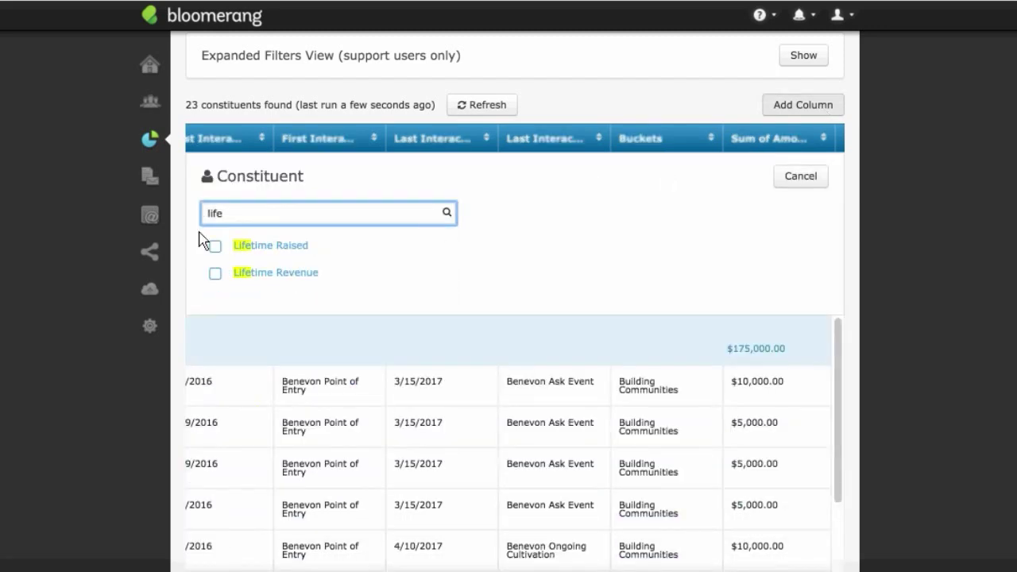
pyautogui.click(215, 273)
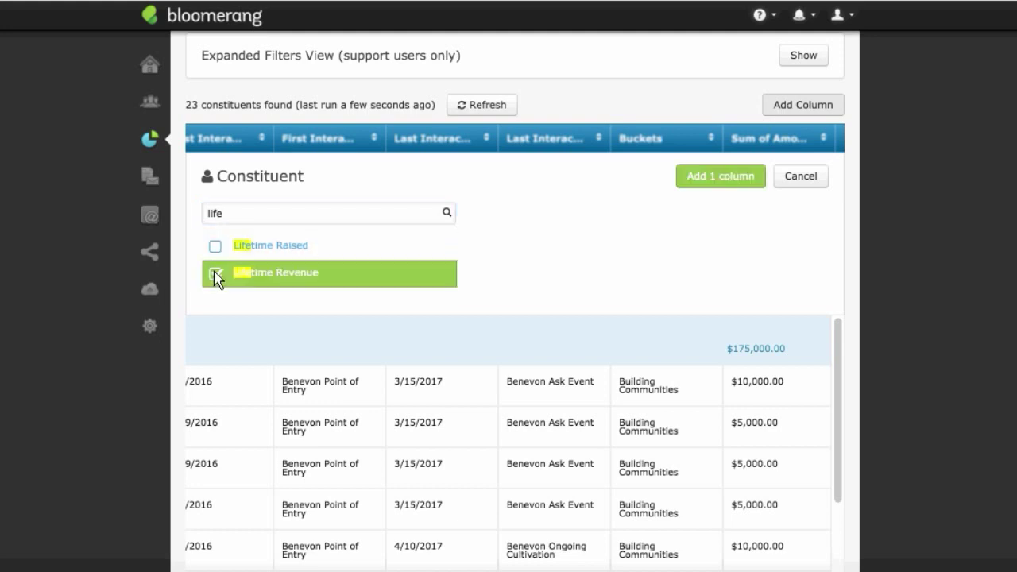
pyautogui.click(721, 176)
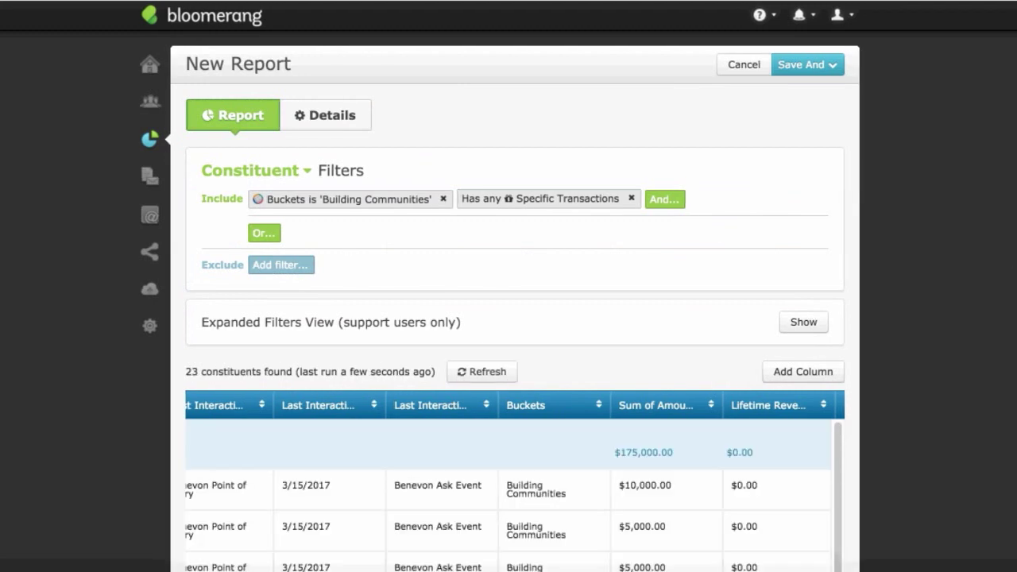
pyautogui.scroll(-3, 514, 369)
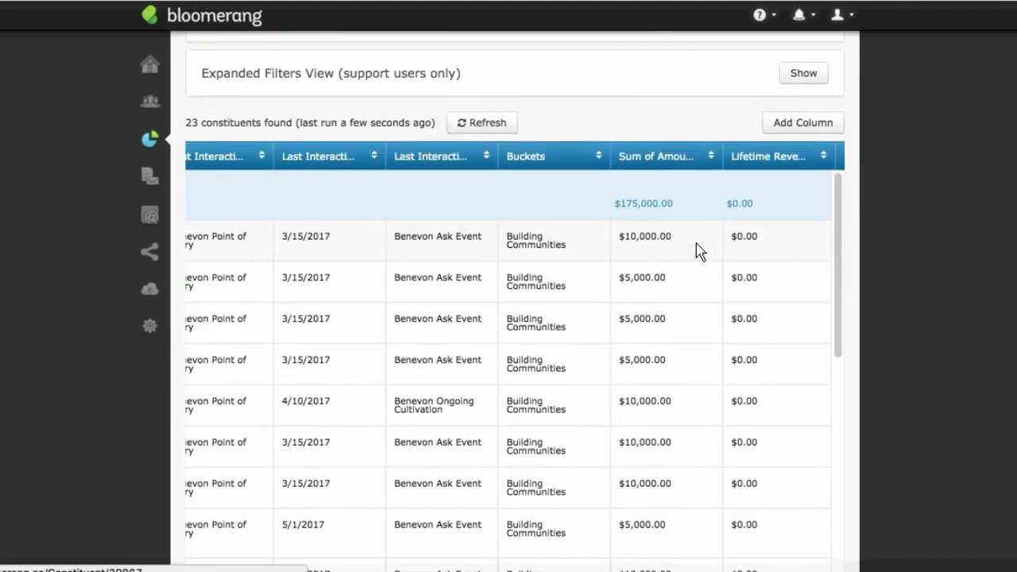
pyautogui.moveTo(837, 284)
pyautogui.mouseDown()
pyautogui.moveTo(833, 537)
pyautogui.moveTo(839, 284)
pyautogui.mouseUp()
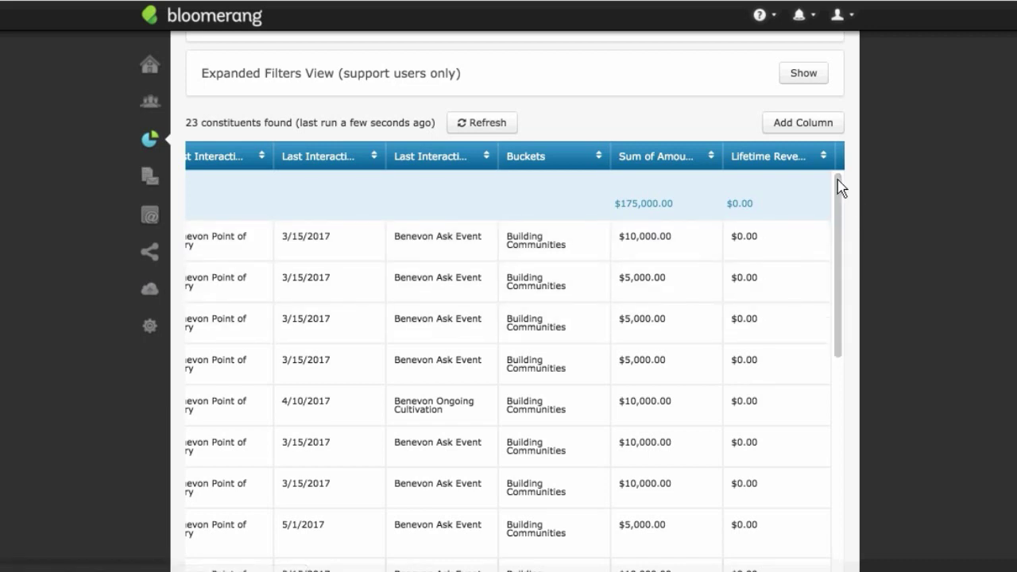
pyautogui.click(796, 156)
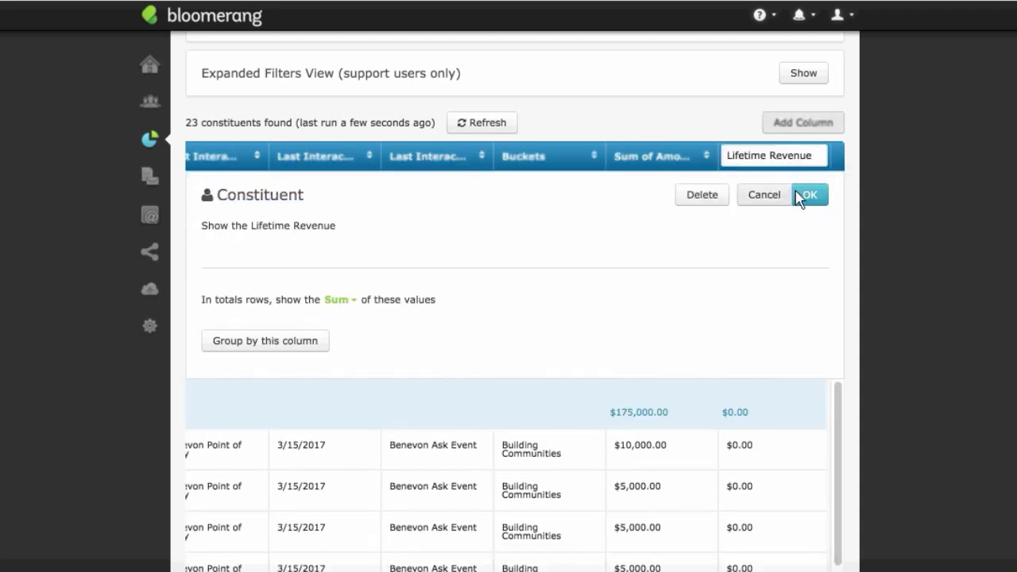
pyautogui.click(767, 195)
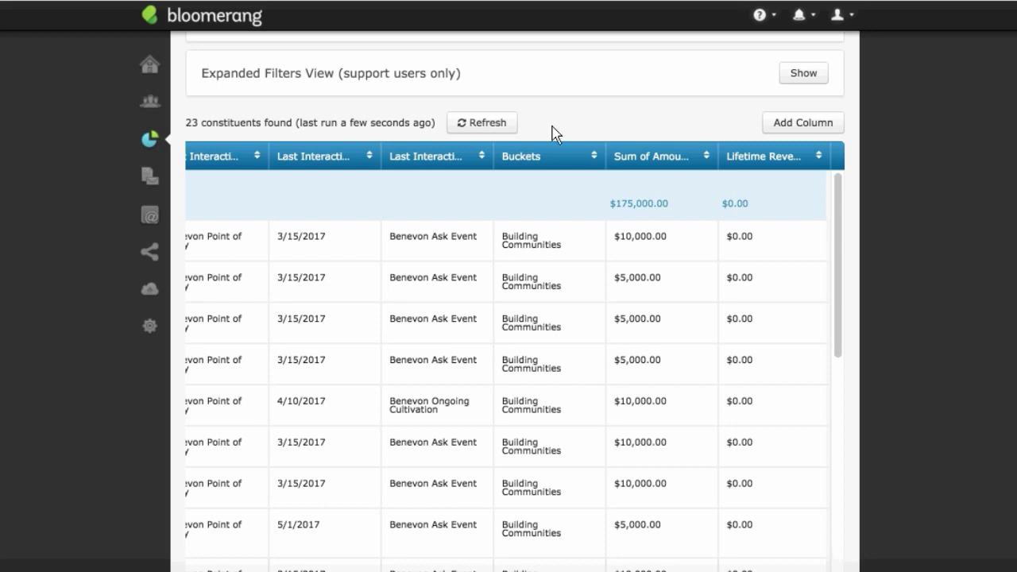
pyautogui.scroll(3, 588, 199)
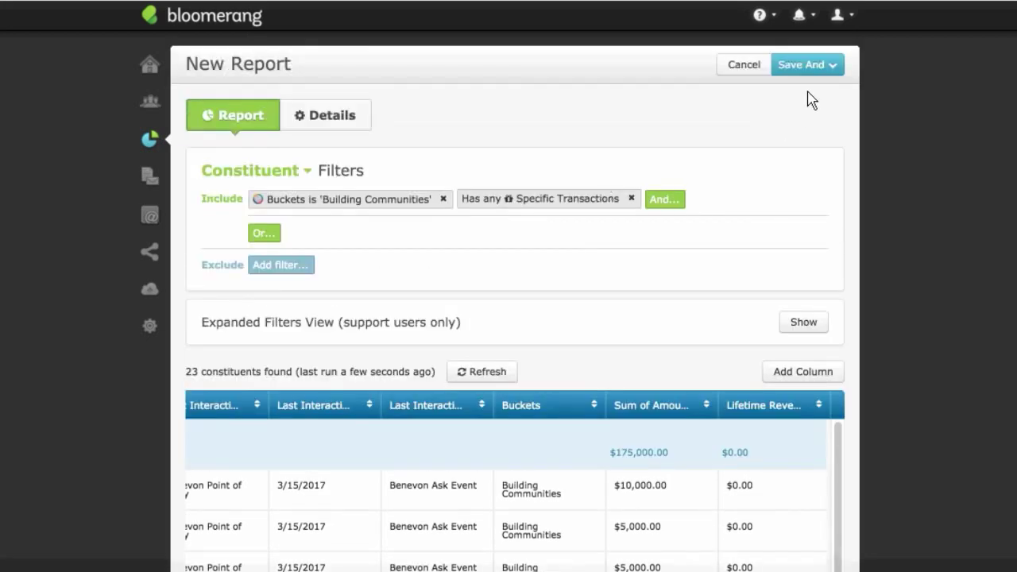
# Step: Save the report as 'Benevon Building Communities & Pledges Report' and go back to the report list
pyautogui.click(830, 68)
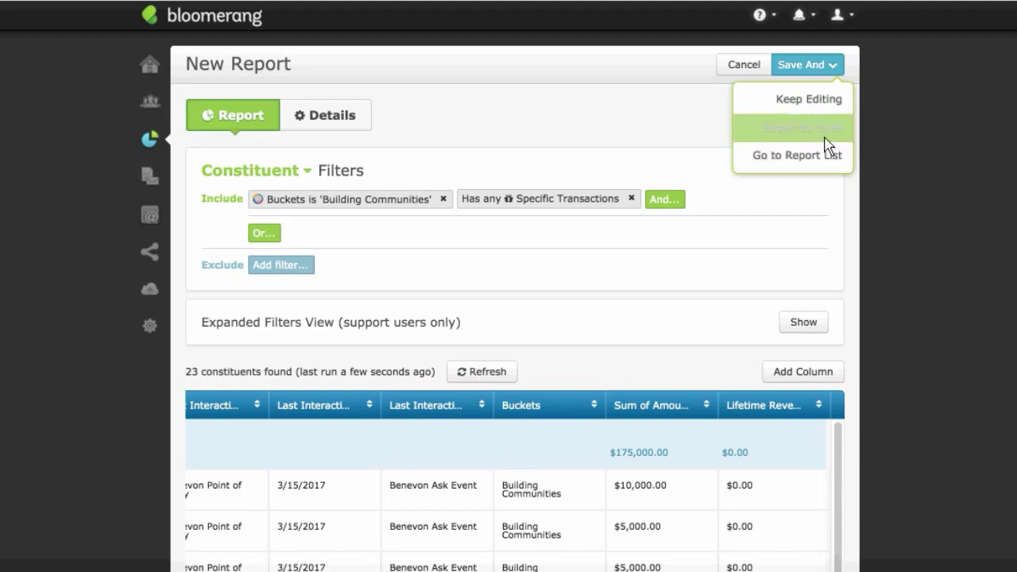
pyautogui.click(824, 110)
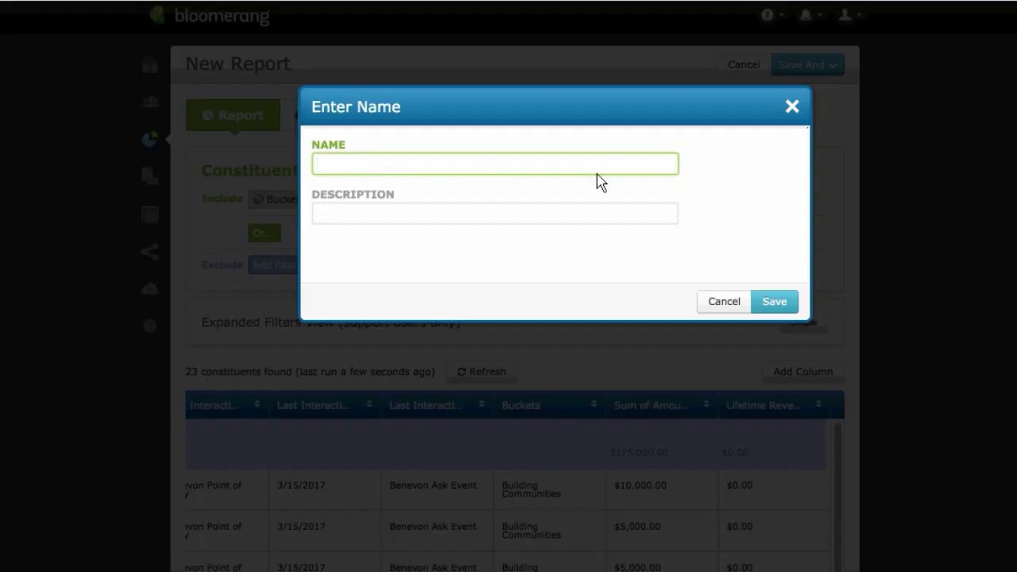
pyautogui.write('Benevon')
pyautogui.press('BackSpace')
pyautogui.press('BackSpace')
pyautogui.write('on Building comm')
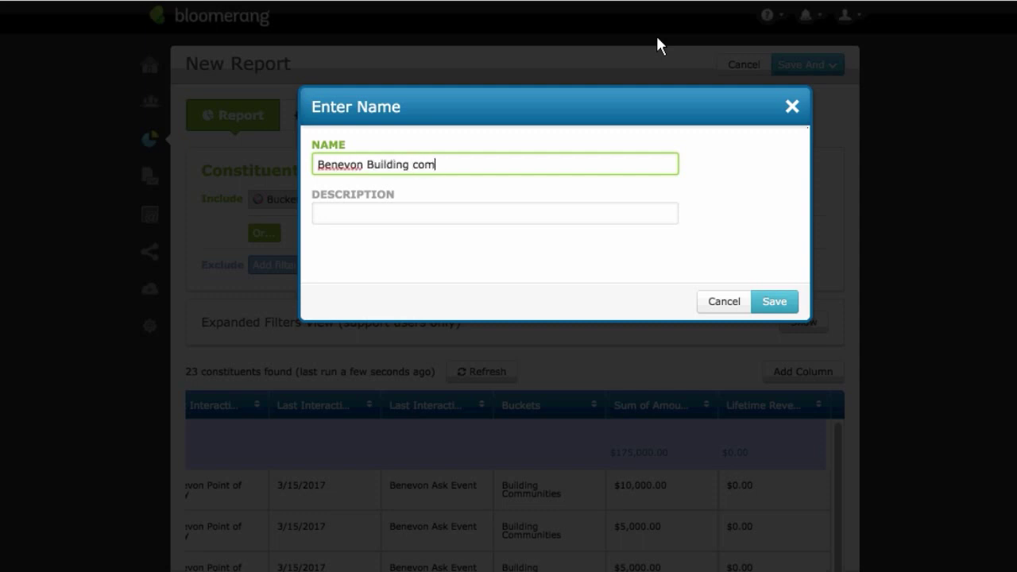
pyautogui.press('BackSpace')
pyautogui.press('BackSpace')
pyautogui.press('BackSpace')
pyautogui.press('BackSpace')
pyautogui.write('Communities ')
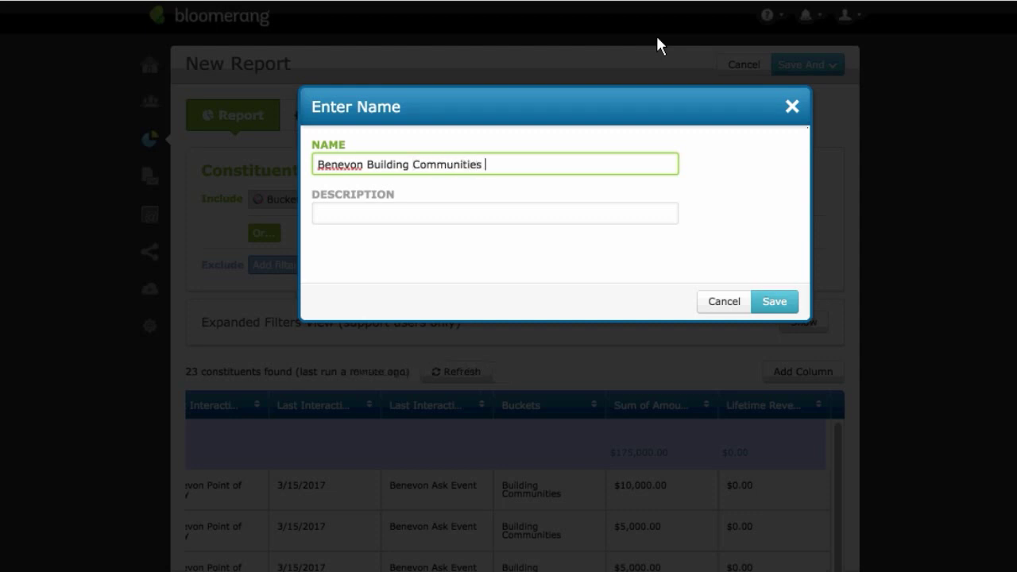
pyautogui.write('& Pledges Report')
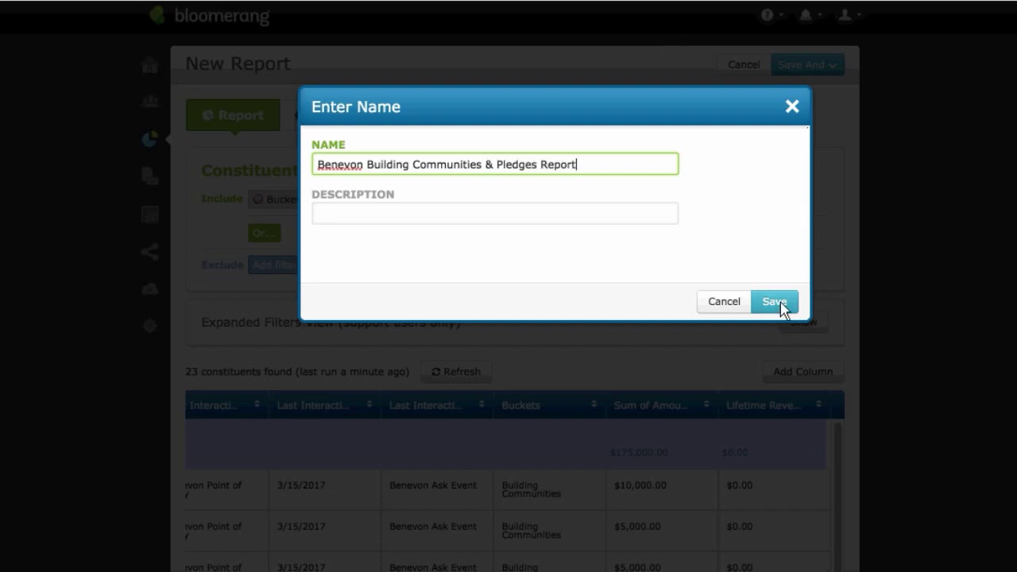
pyautogui.click(773, 302)
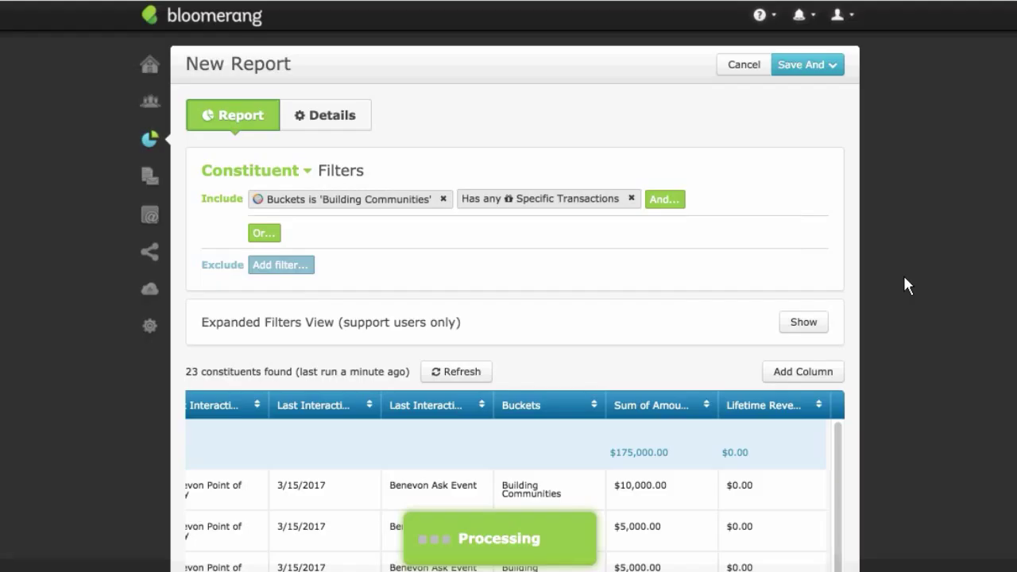
pyautogui.click(807, 64)
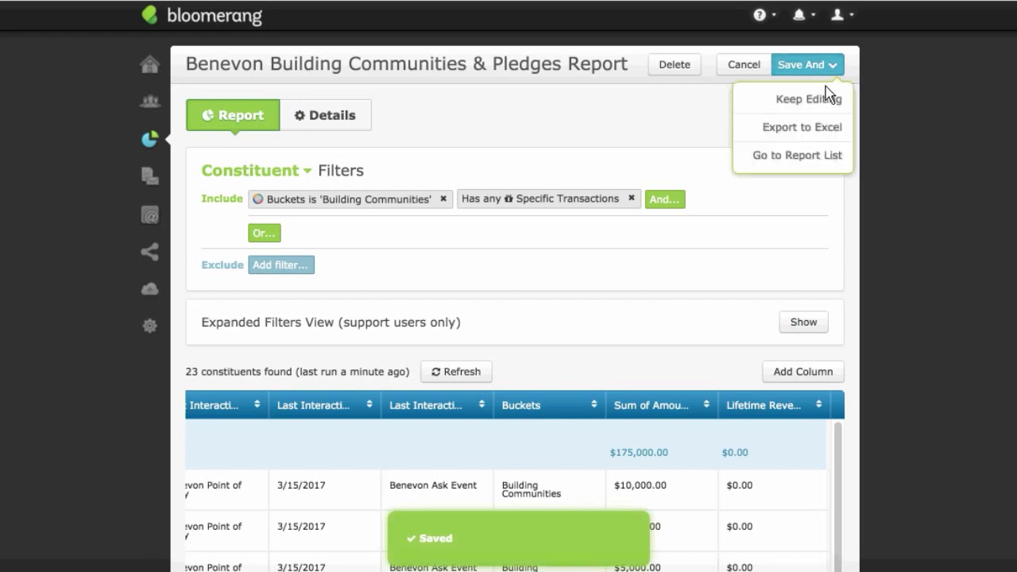
pyautogui.click(822, 151)
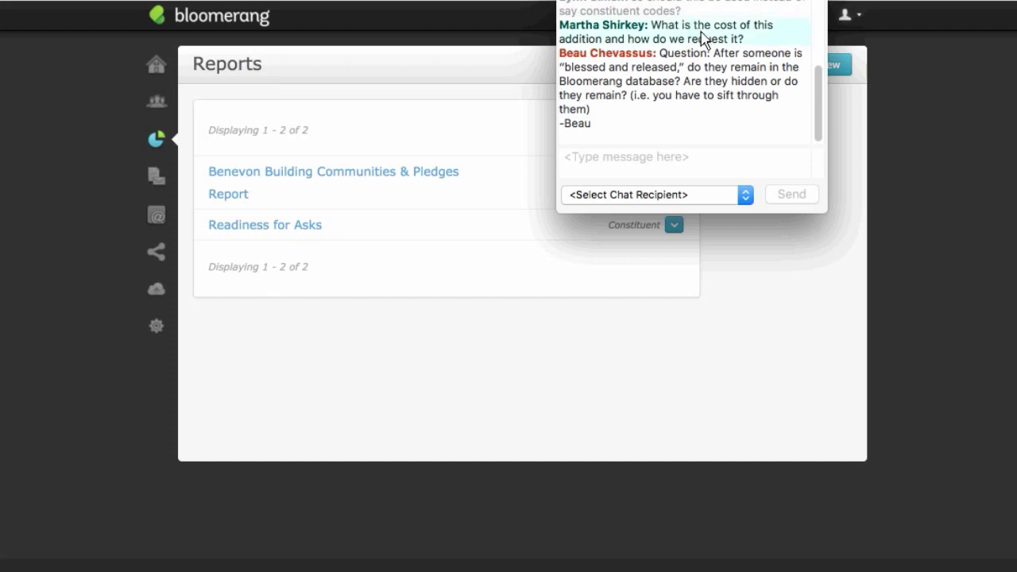
# Step: Review the Reports page listing 'Benevon Building Communities & Pledges Report' and 'Readiness for Asks'
pyautogui.click(488, 99)
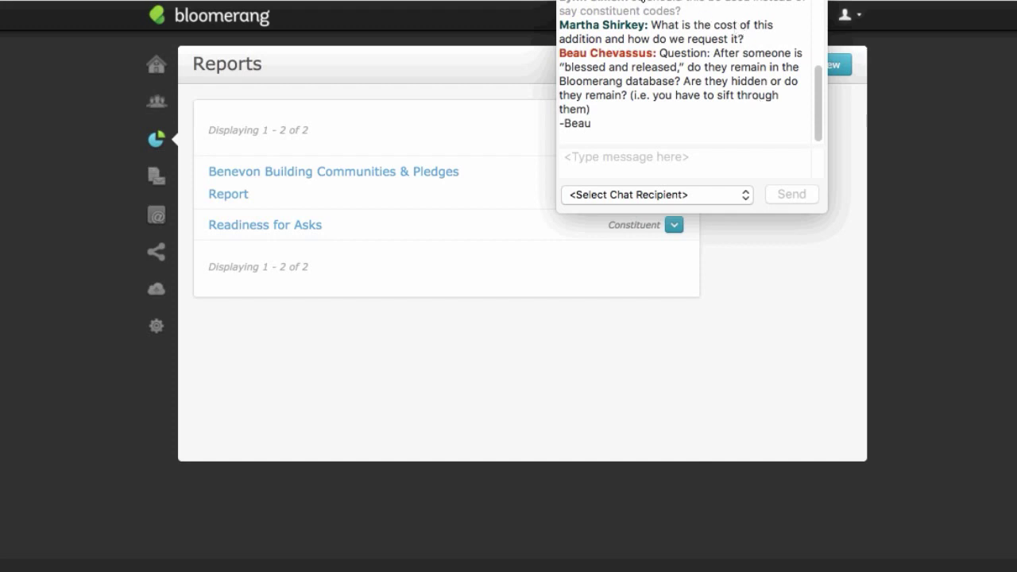
pyautogui.click(554, 2)
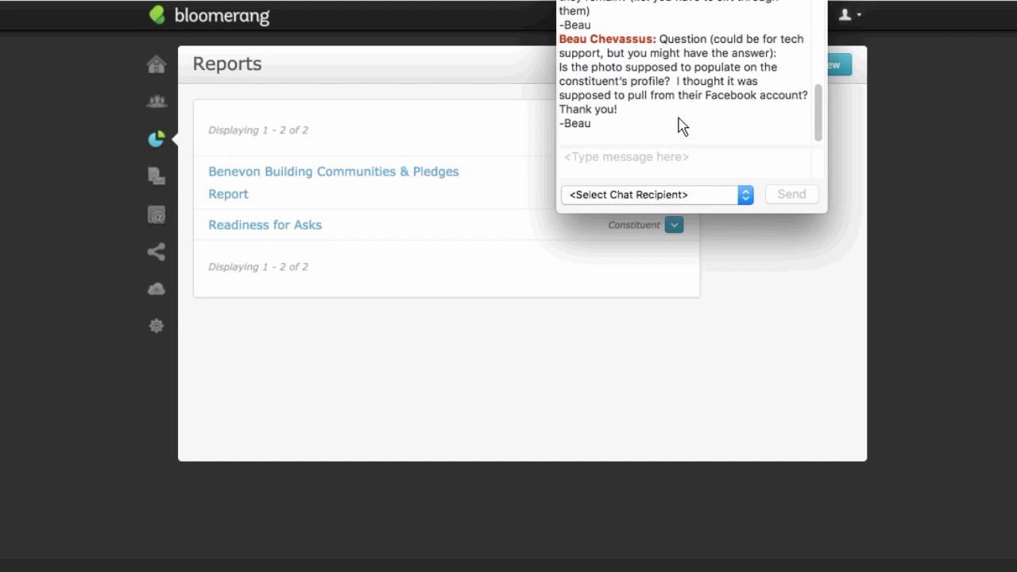
pyautogui.click(521, 102)
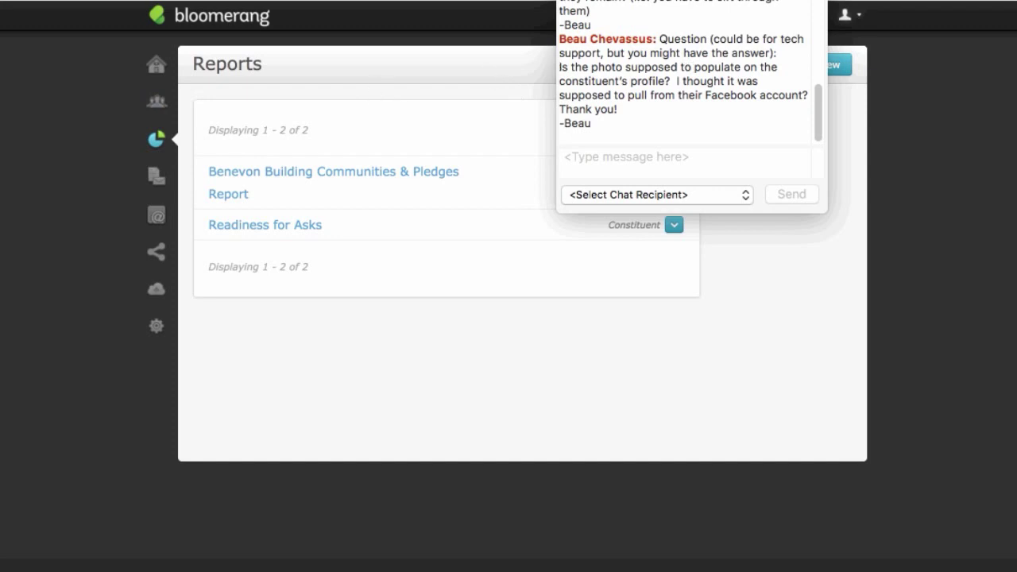
# Step: Search constituents for the donor's full name via the suggestion and open the top matching record
pyautogui.click(164, 101)
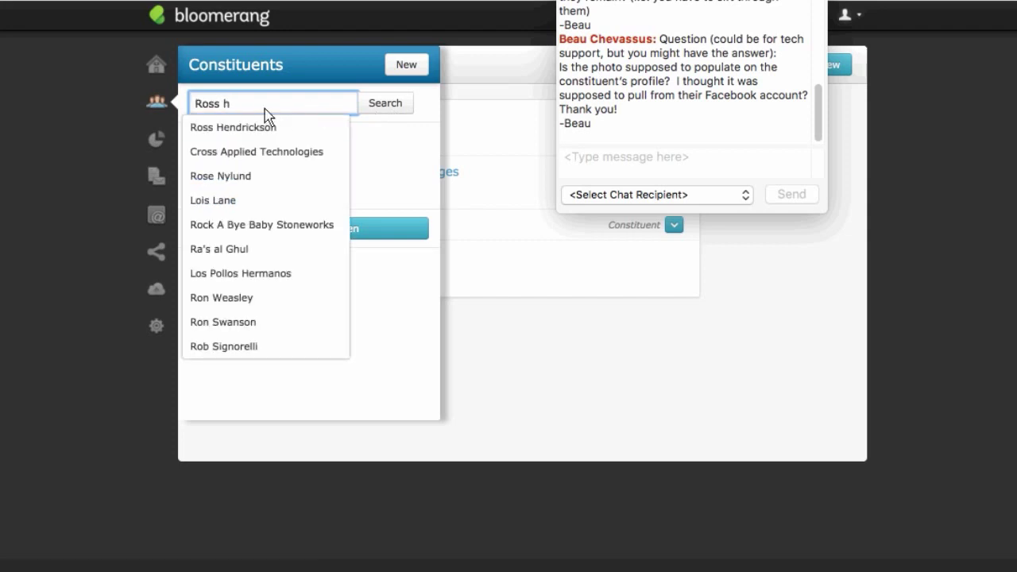
pyautogui.click(265, 127)
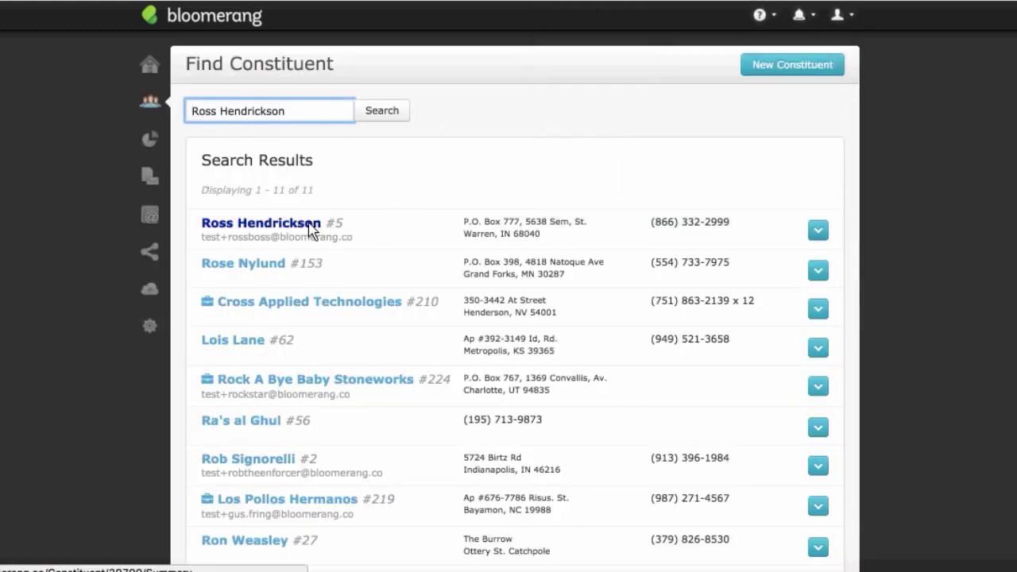
pyautogui.click(312, 230)
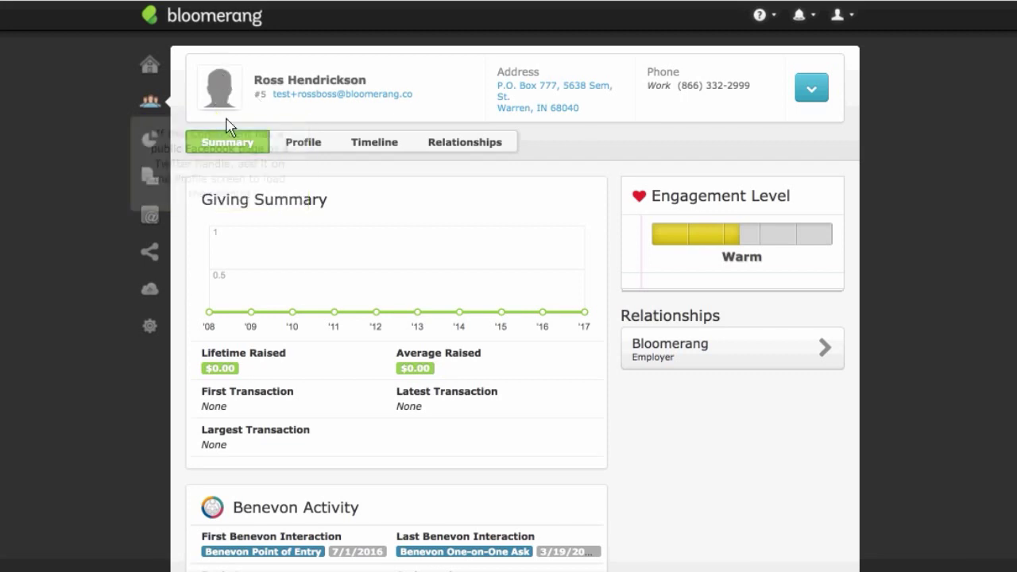
# Step: Review the donor's summary: $0.00 lifetime raised, Warm engagement, no transactions yet
pyautogui.moveTo(232, 108)
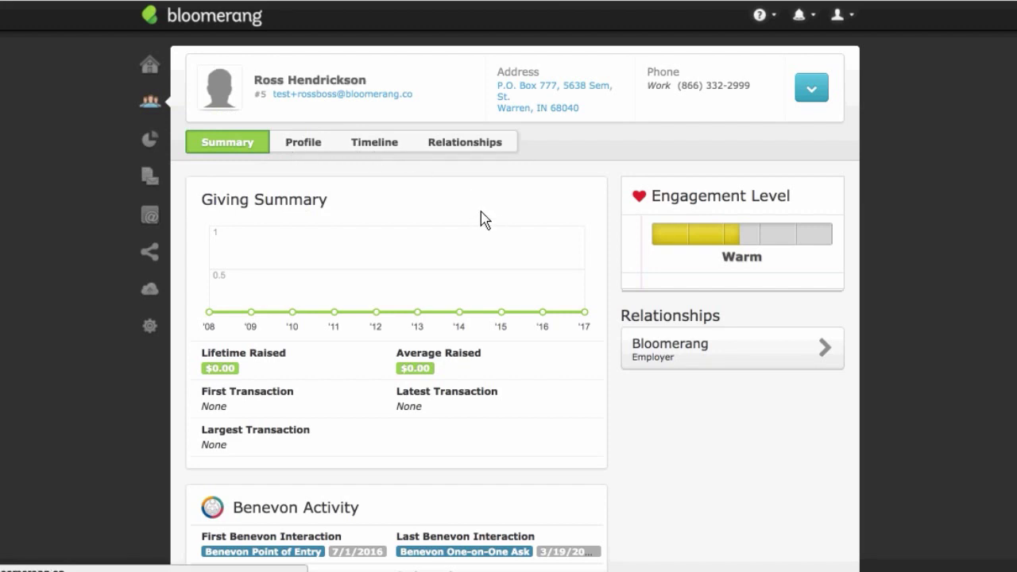
# Step: On the donor's Profile, enter their Twitter handle in the Personal Information Twitter field
pyautogui.click(295, 143)
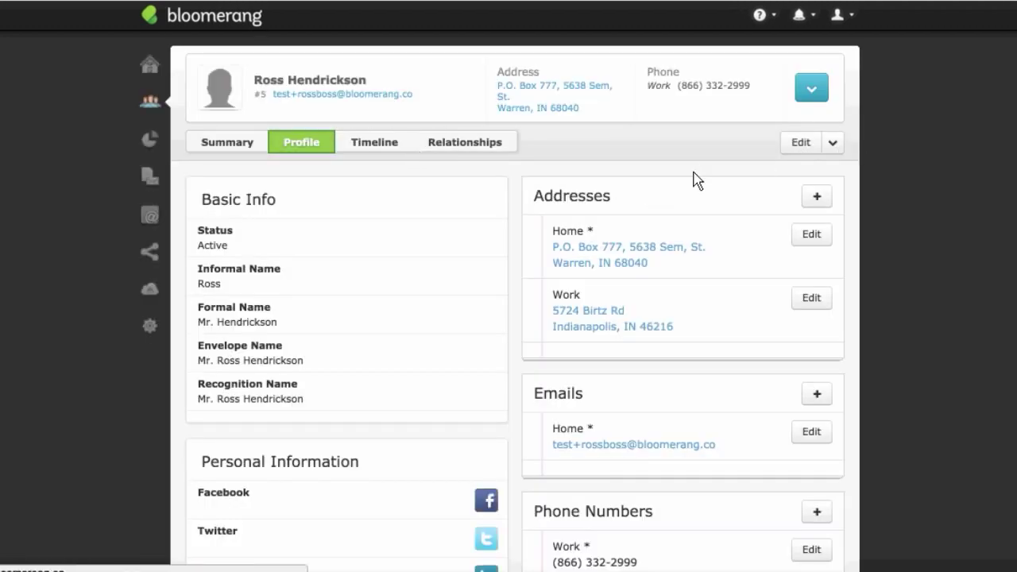
pyautogui.scroll(-4, 713, 229)
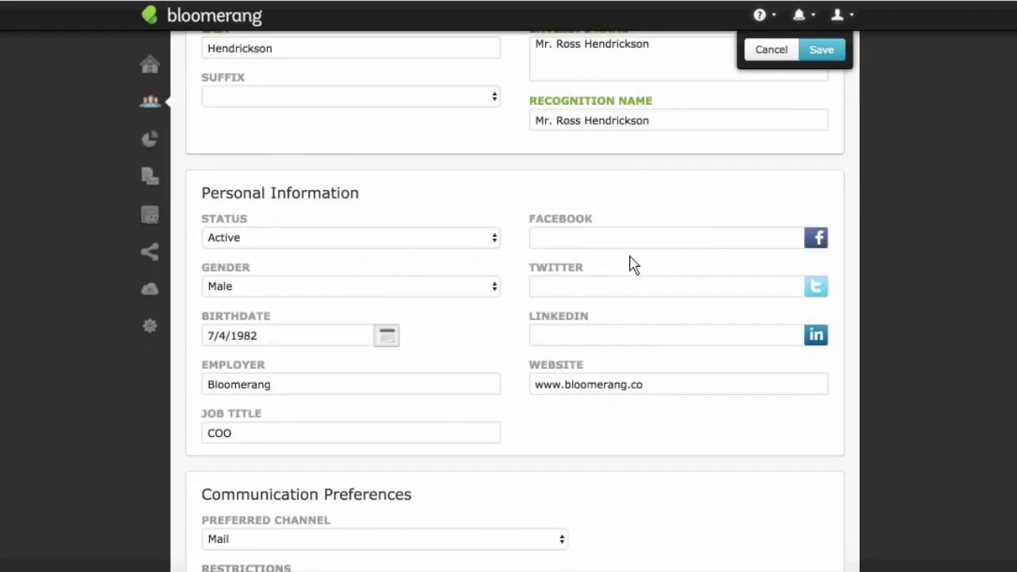
pyautogui.click(619, 289)
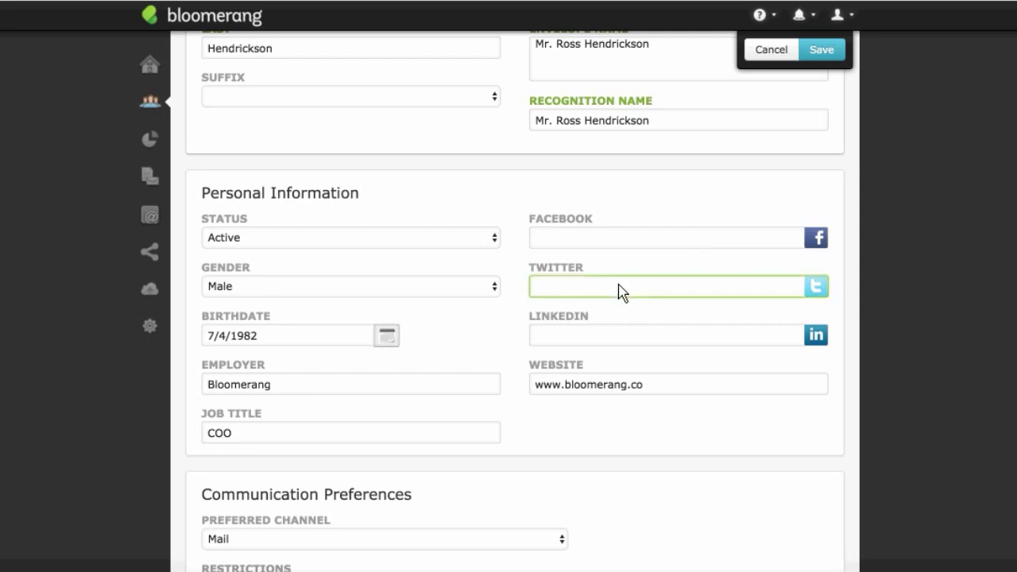
pyautogui.write('itsro')
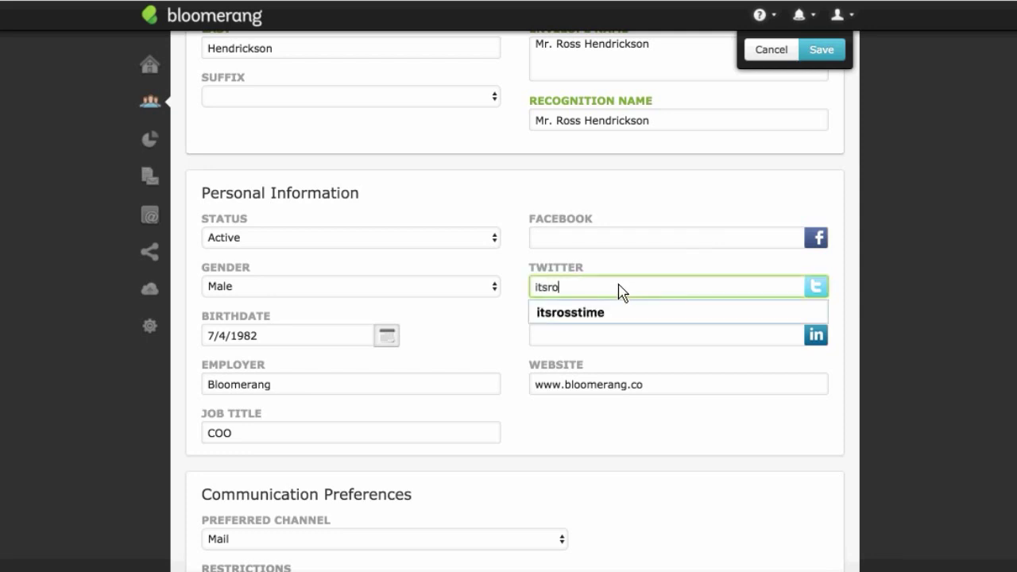
pyautogui.write('sstime')
pyautogui.click(681, 258)
# Step: Save the profile so the Twitter handle shows under Personal Information
pyautogui.click(821, 50)
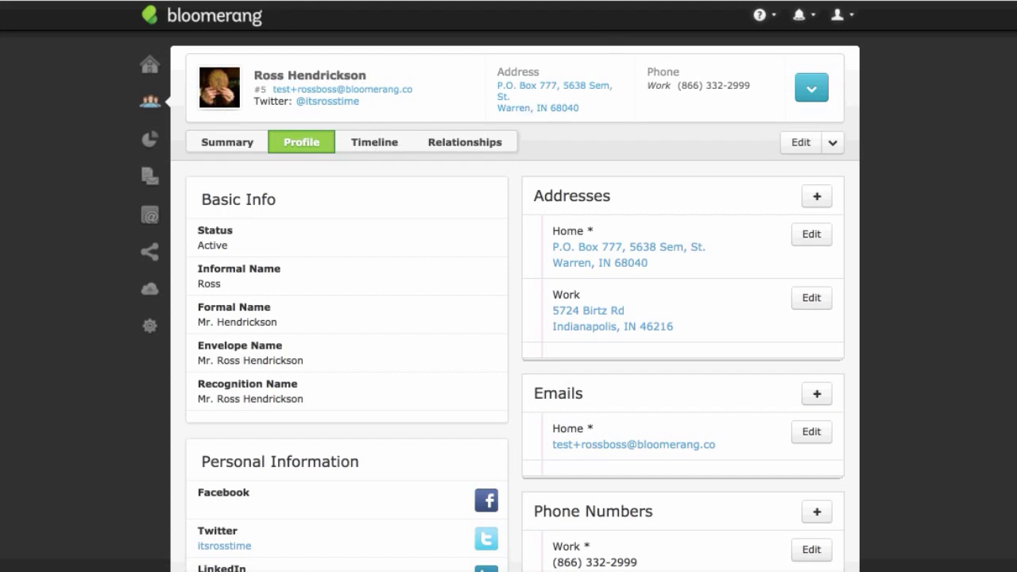
pyautogui.scroll(-5, 729, 111)
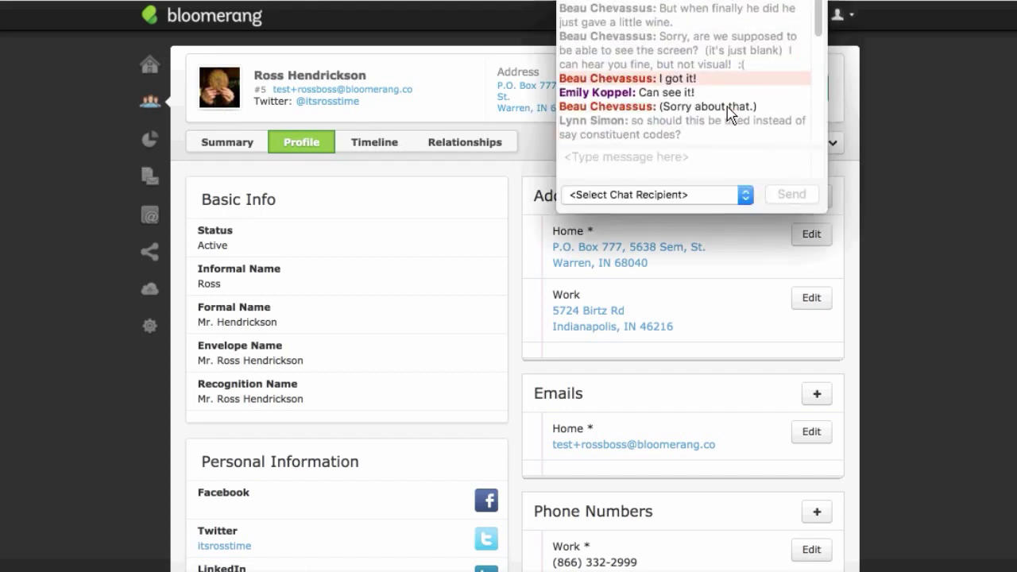
pyautogui.scroll(-5, 728, 111)
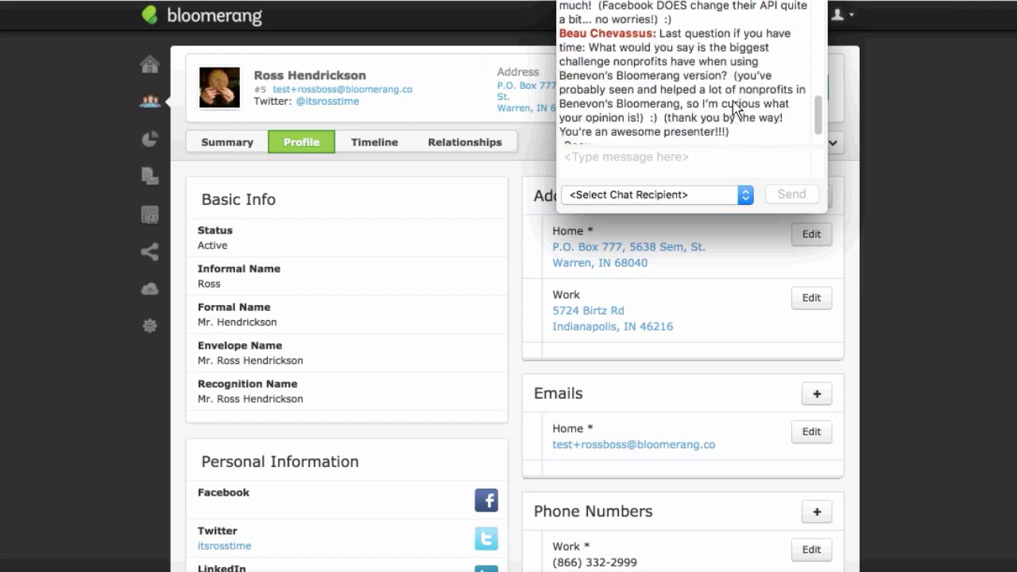
pyautogui.scroll(-1, 736, 109)
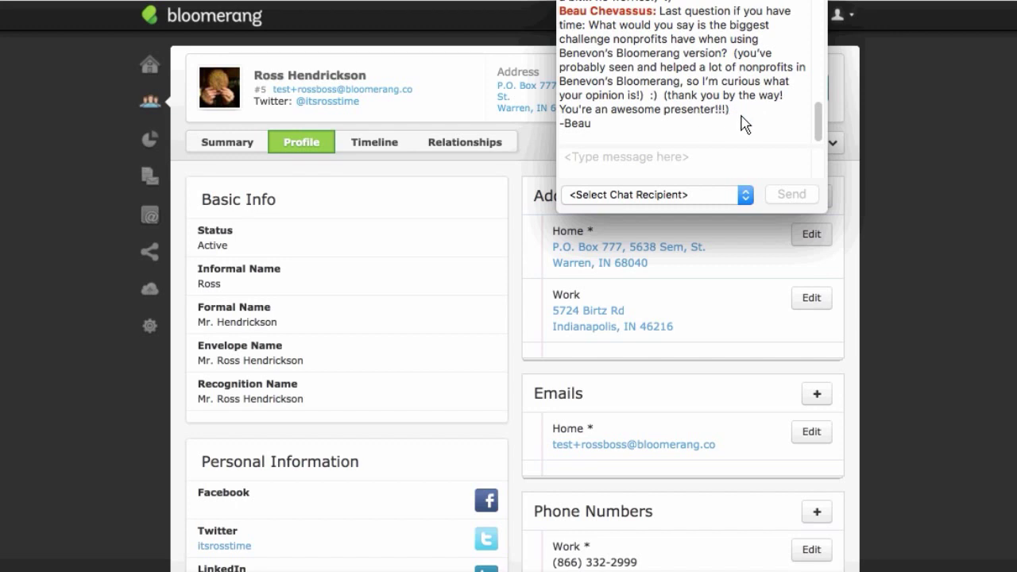
pyautogui.click(517, 187)
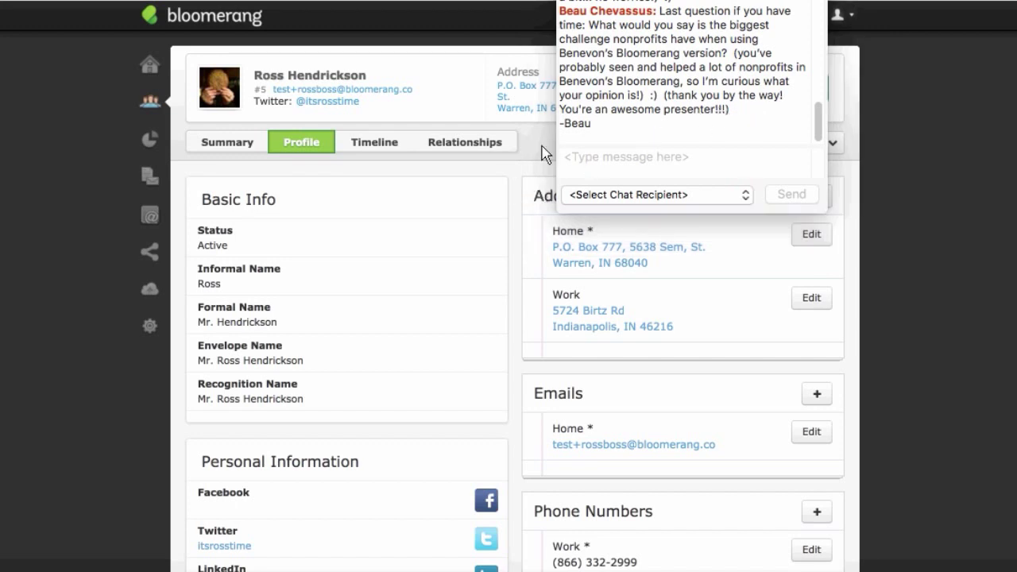
# Step: Close the chat window, show the donor's Timeline, and bring up the add-new menu
pyautogui.click(566, 1)
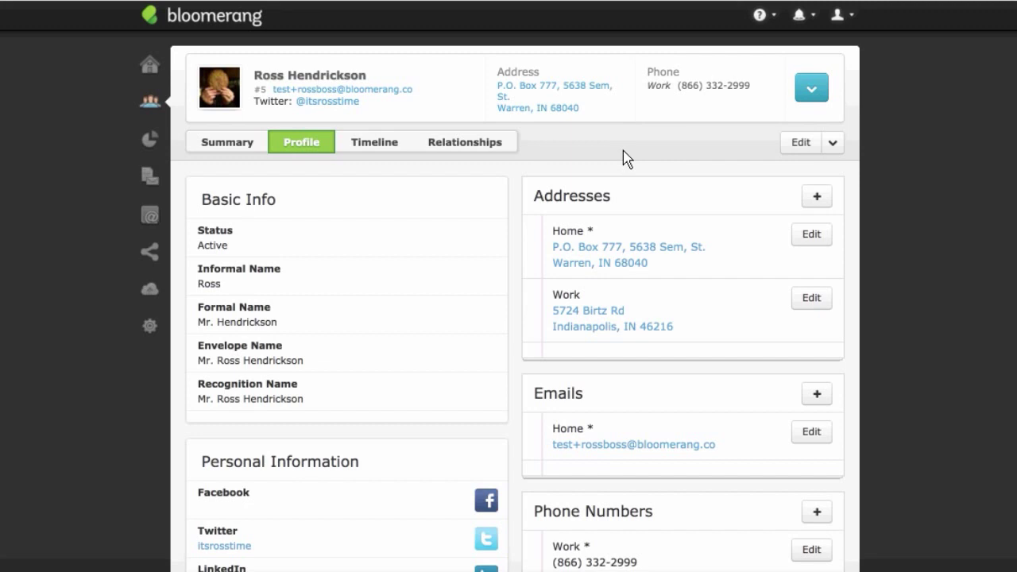
pyautogui.click(395, 151)
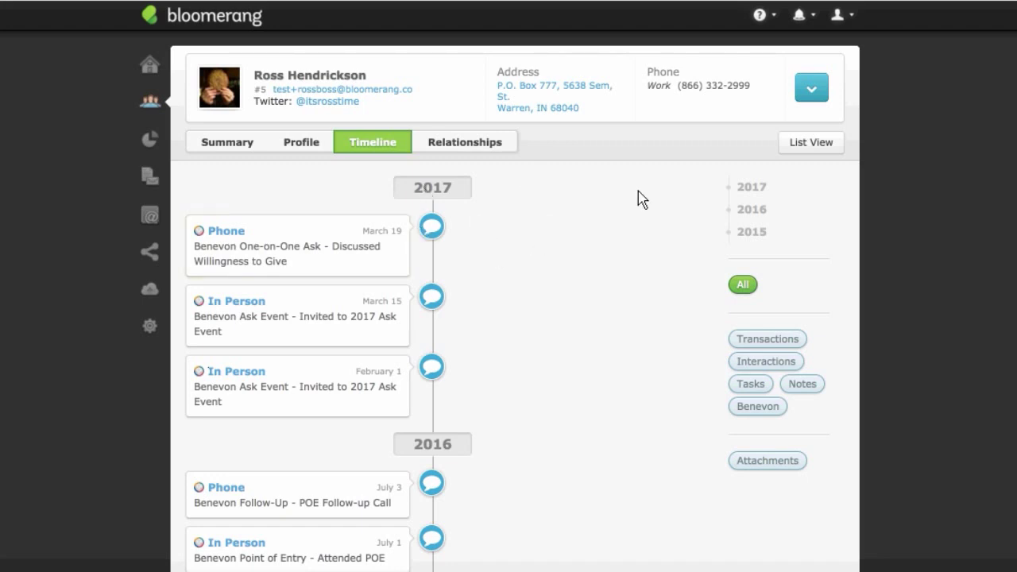
pyautogui.click(810, 96)
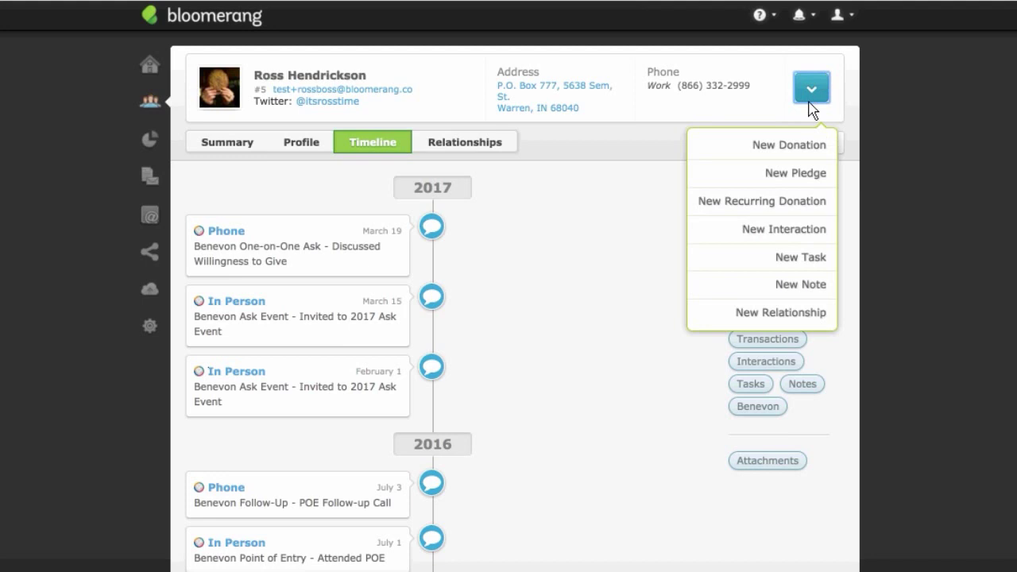
# Step: Draft a $5,000 Building Fund pledge, then cancel it and return to the timeline
pyautogui.click(809, 186)
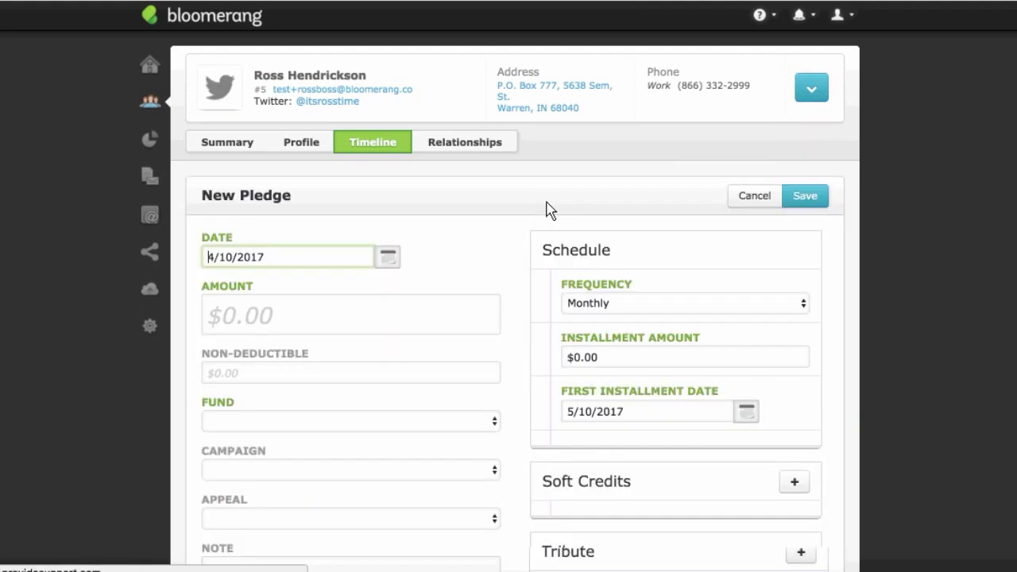
pyautogui.scroll(-3, 516, 238)
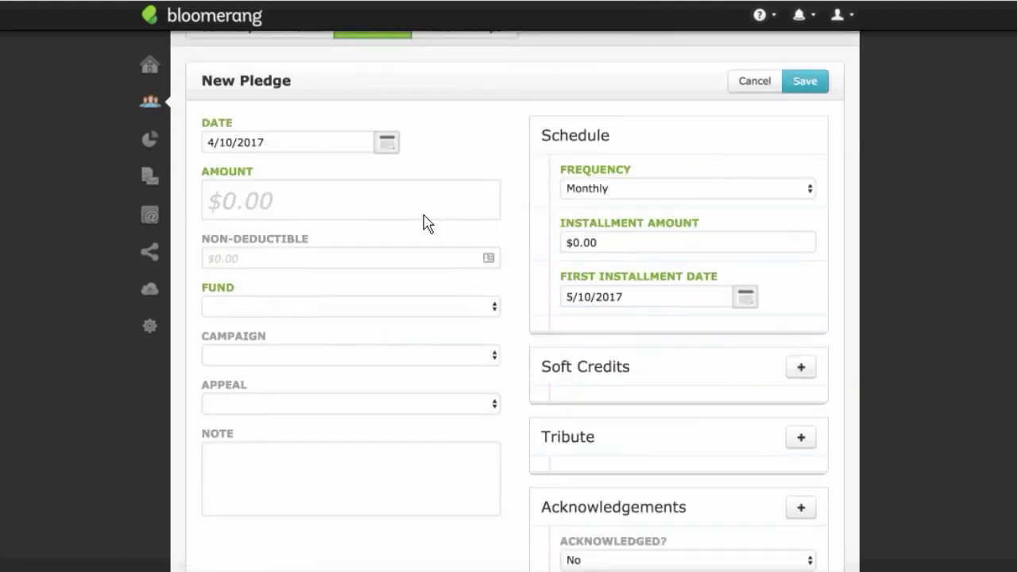
pyautogui.click(402, 213)
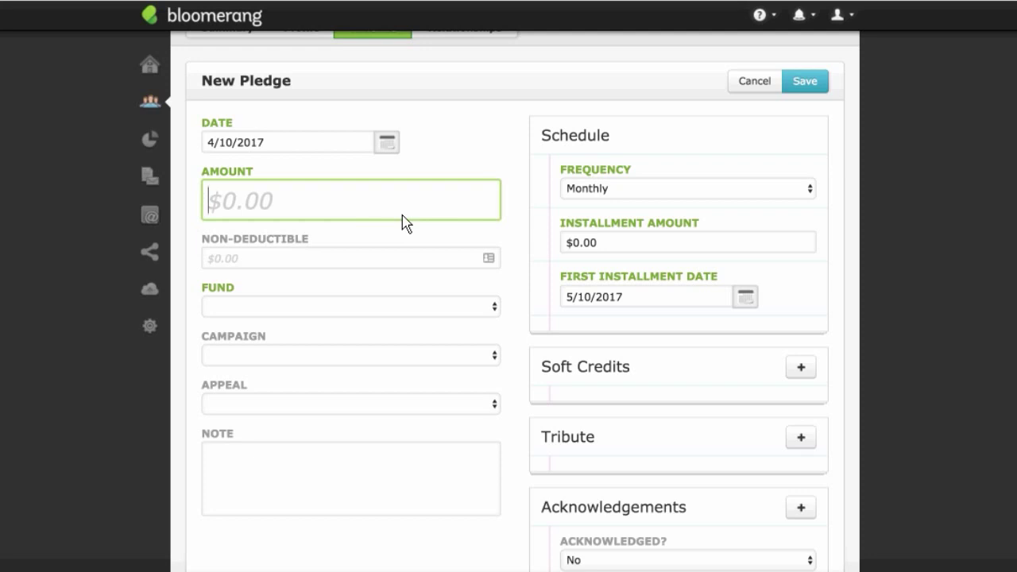
pyautogui.write('5000')
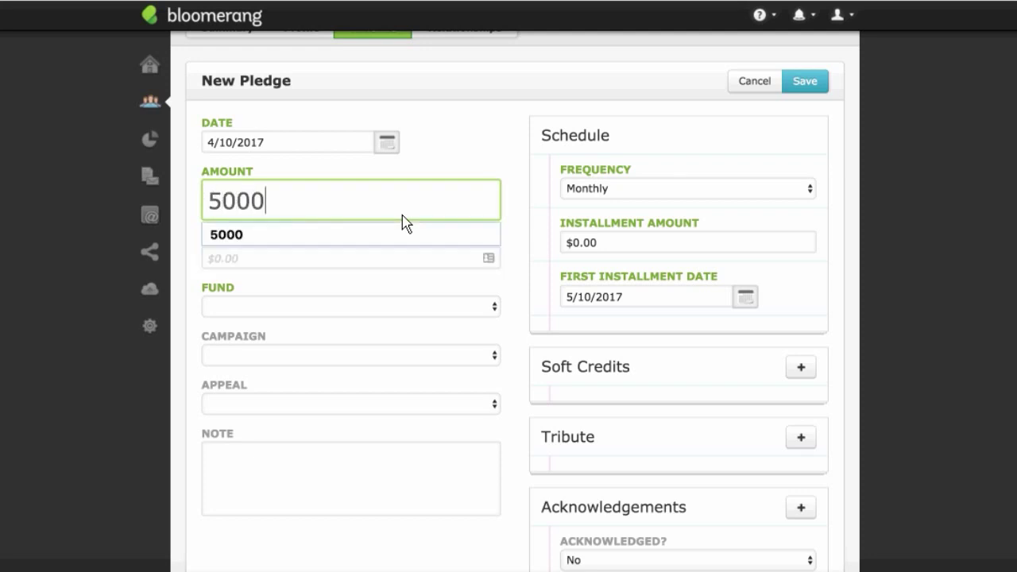
pyautogui.click(488, 183)
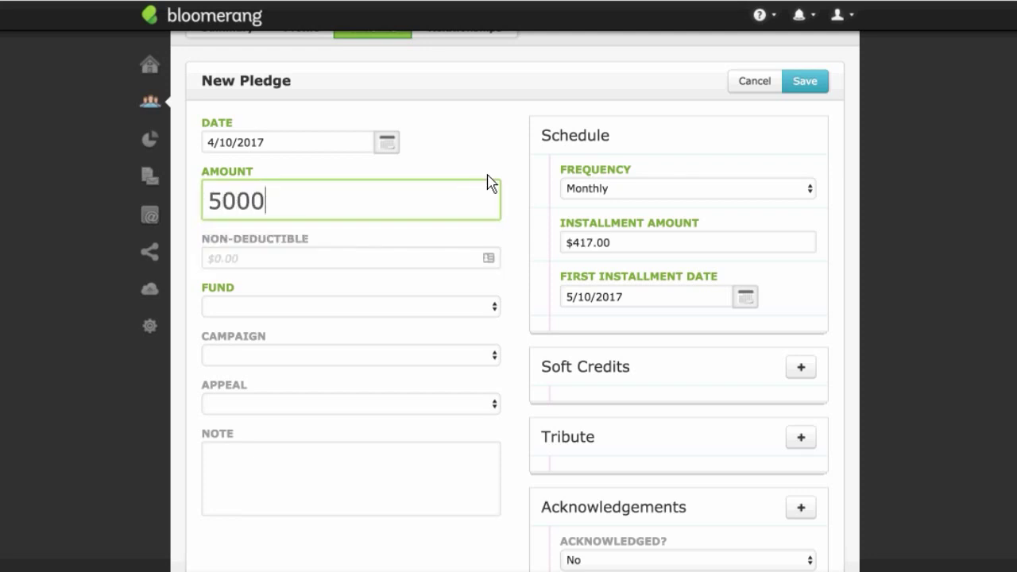
pyautogui.click(377, 306)
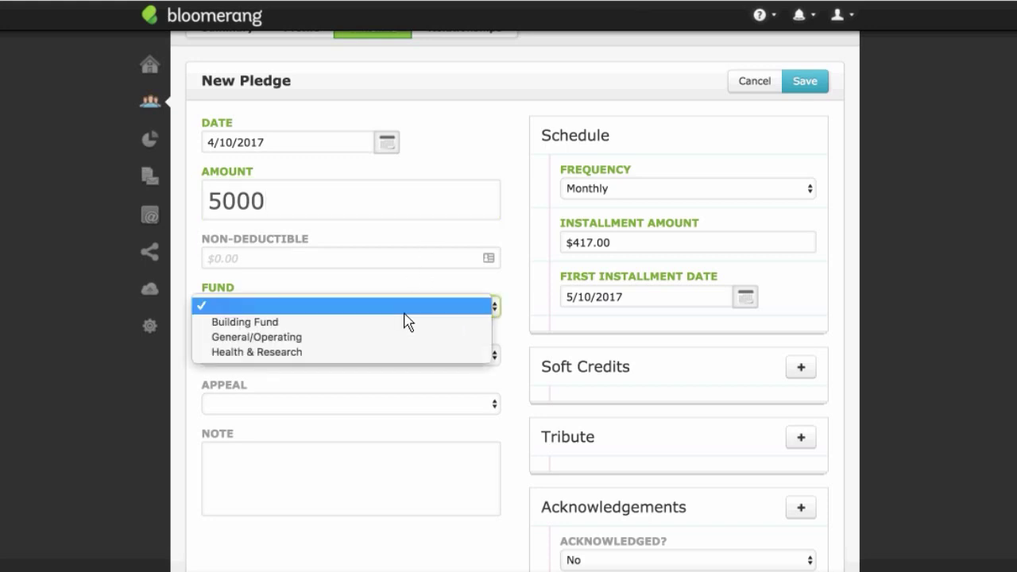
pyautogui.click(407, 324)
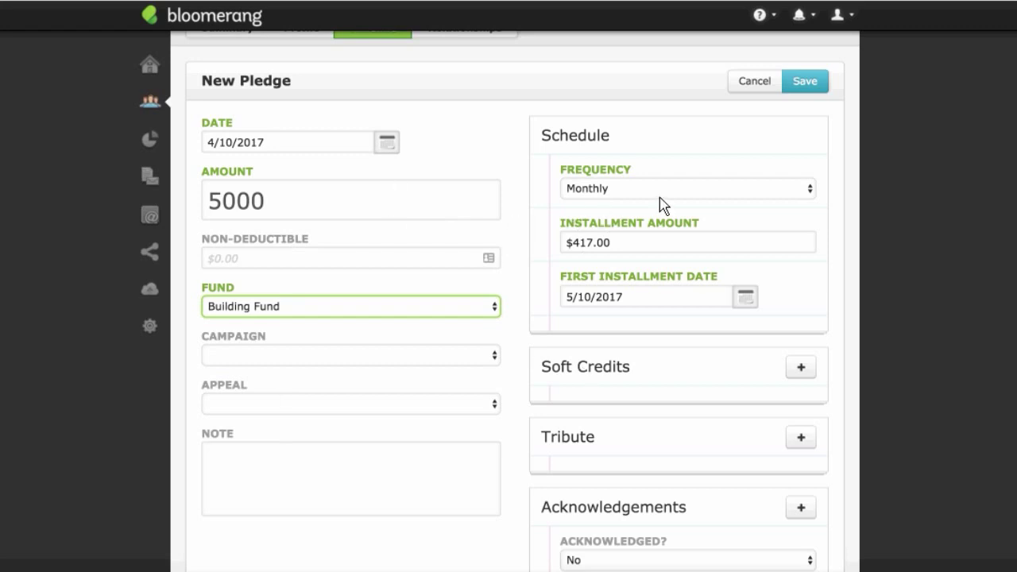
pyautogui.click(810, 83)
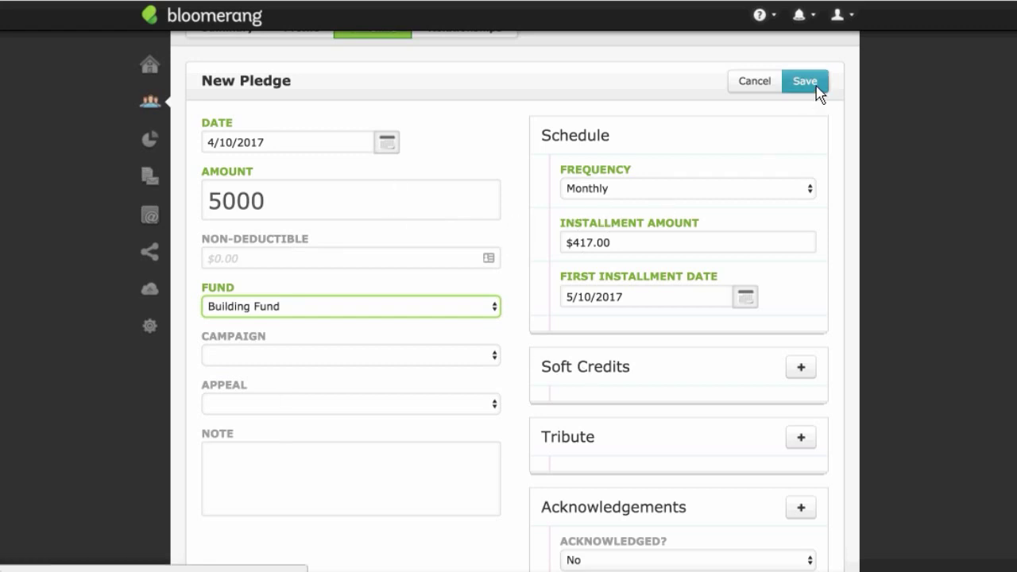
pyautogui.click(755, 83)
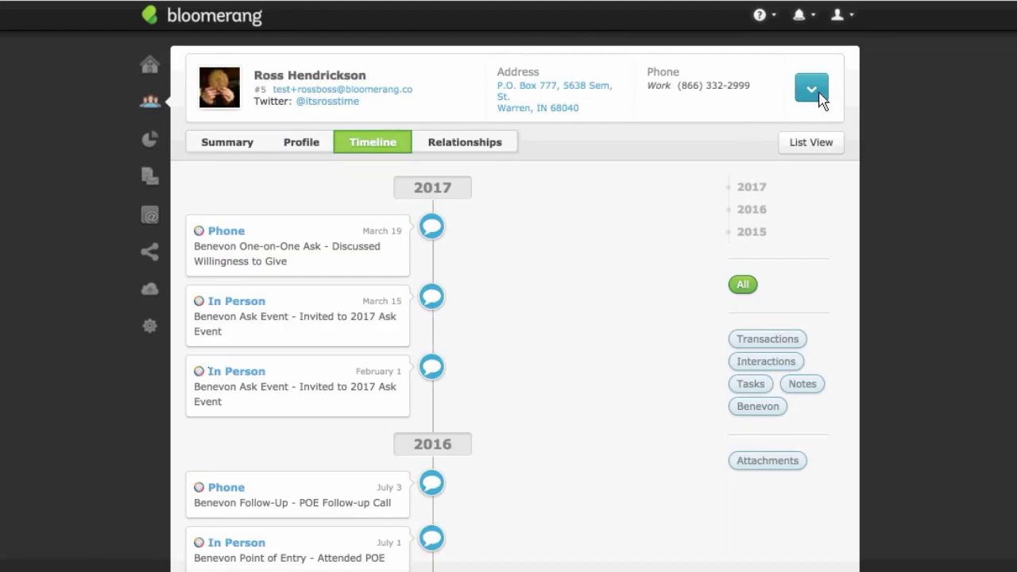
# Step: Start a new $1,000 yearly recurring donation paid by credit card, left unprocessed
pyautogui.click(818, 95)
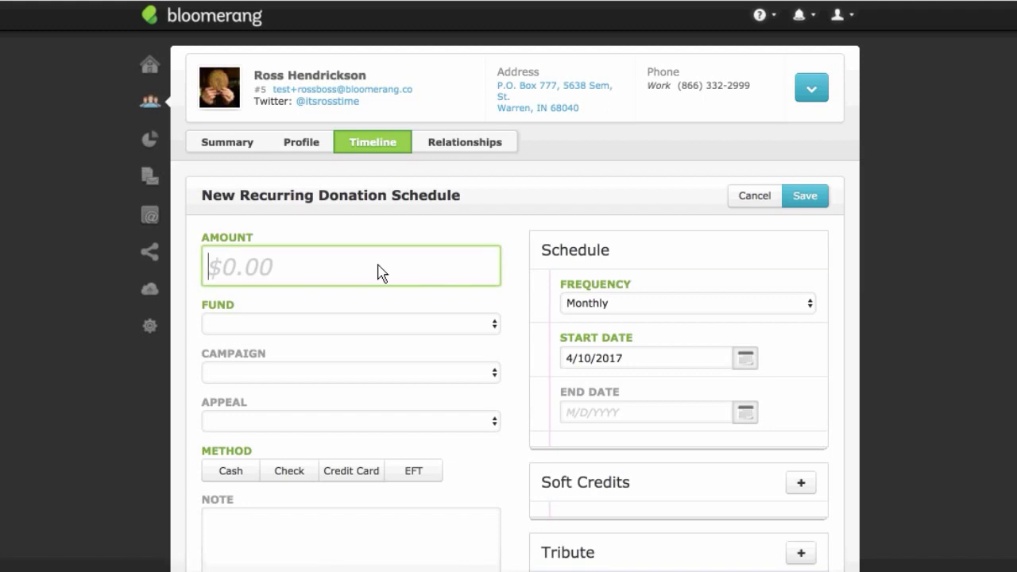
pyautogui.write('1000')
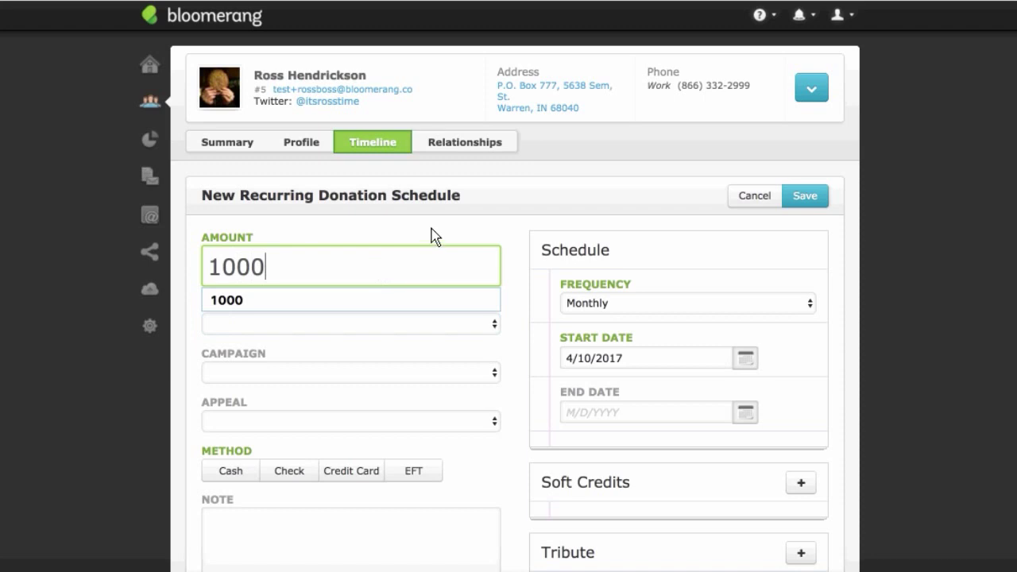
pyautogui.click(588, 308)
pyautogui.click(592, 333)
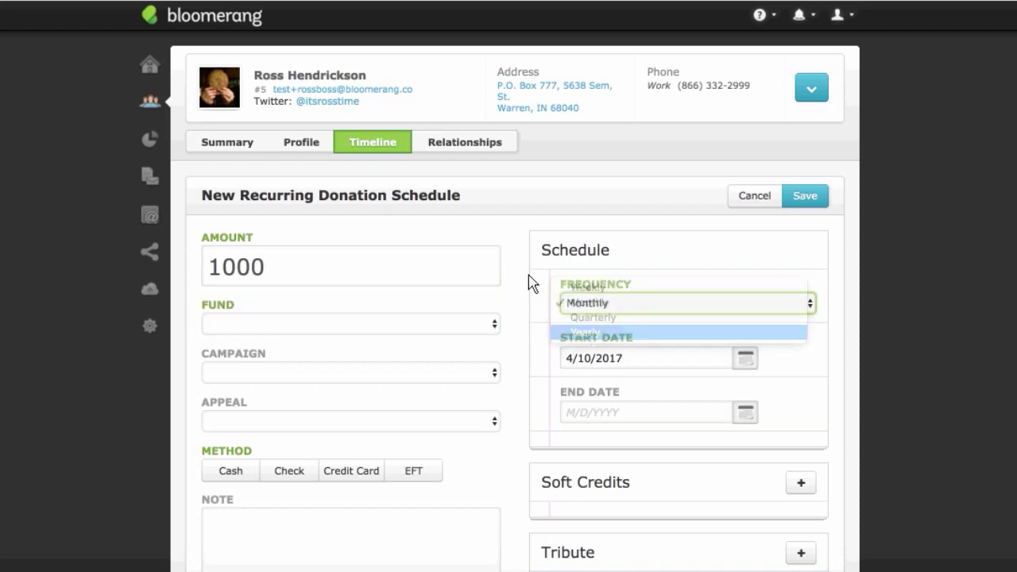
pyautogui.scroll(-5, 533, 265)
pyautogui.click(369, 284)
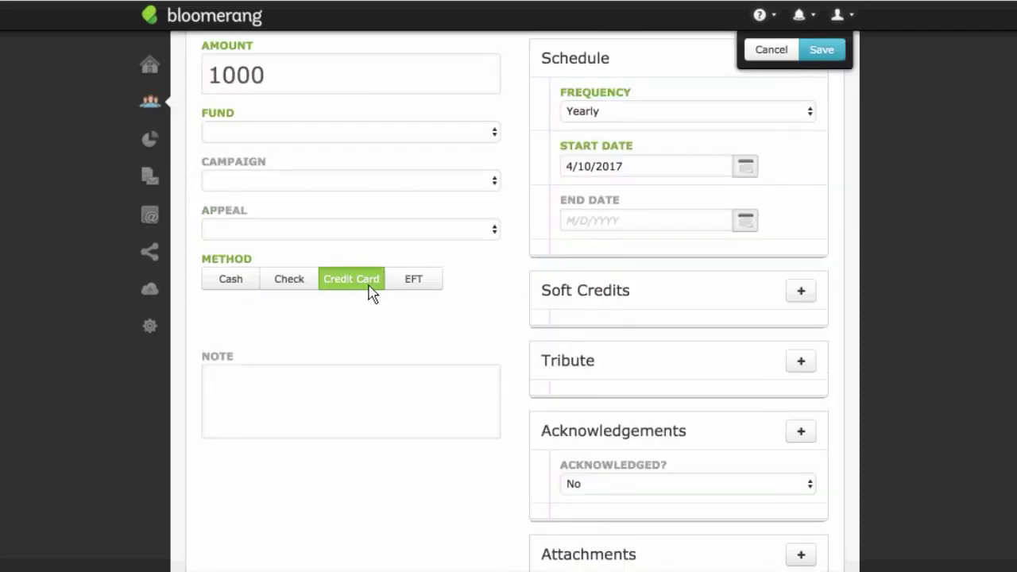
pyautogui.click(341, 327)
pyautogui.click(342, 325)
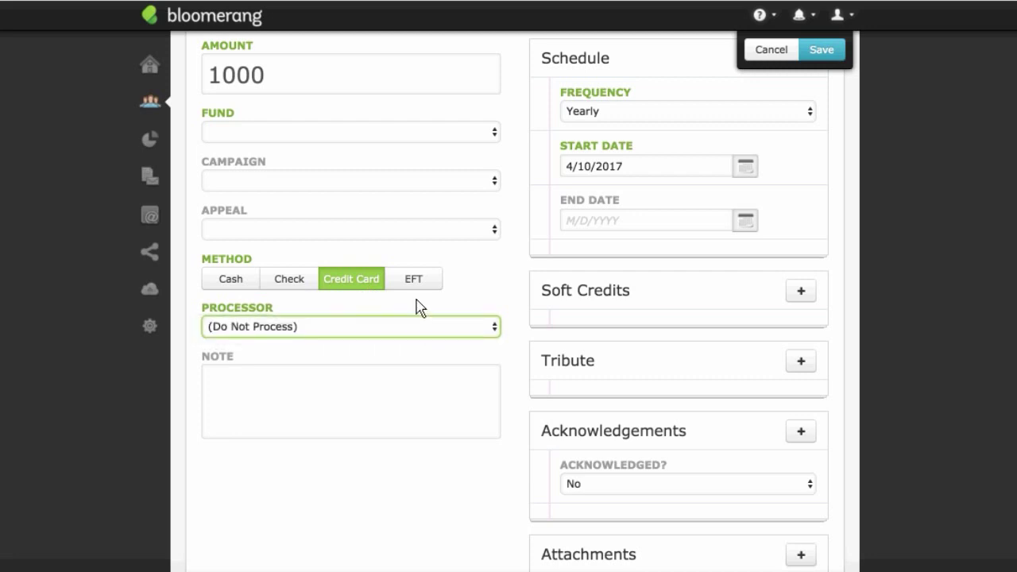
pyautogui.scroll(-1, 493, 295)
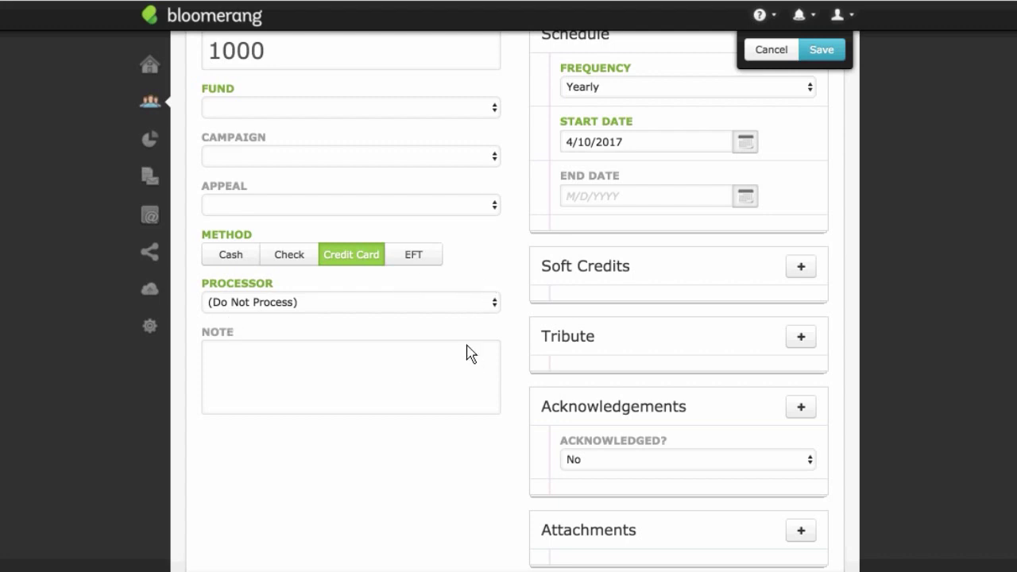
pyautogui.scroll(3, 703, 225)
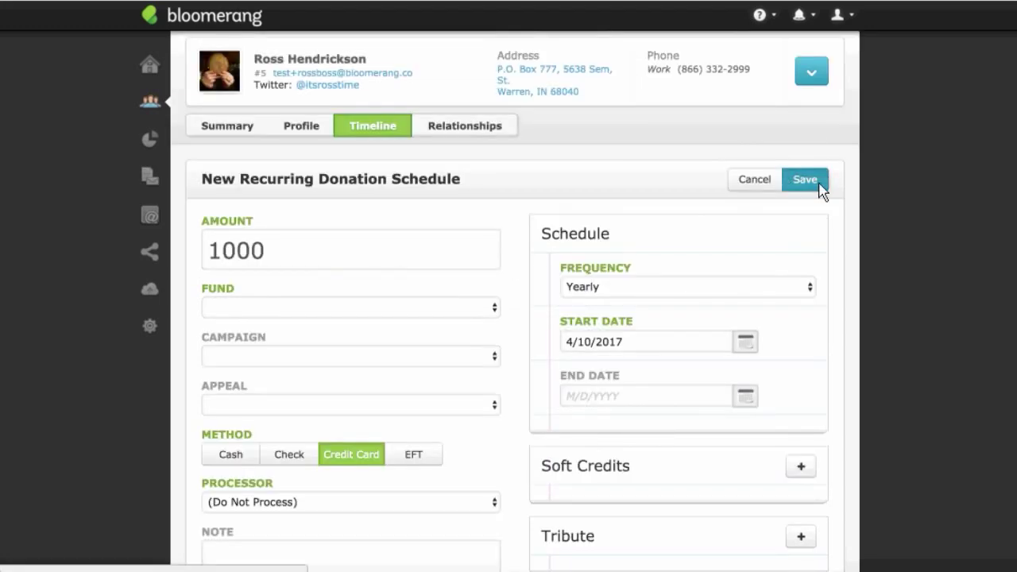
# Step: Assign the donation to Building Fund, set its start date to 5/1/2017, and save
pyautogui.click(804, 179)
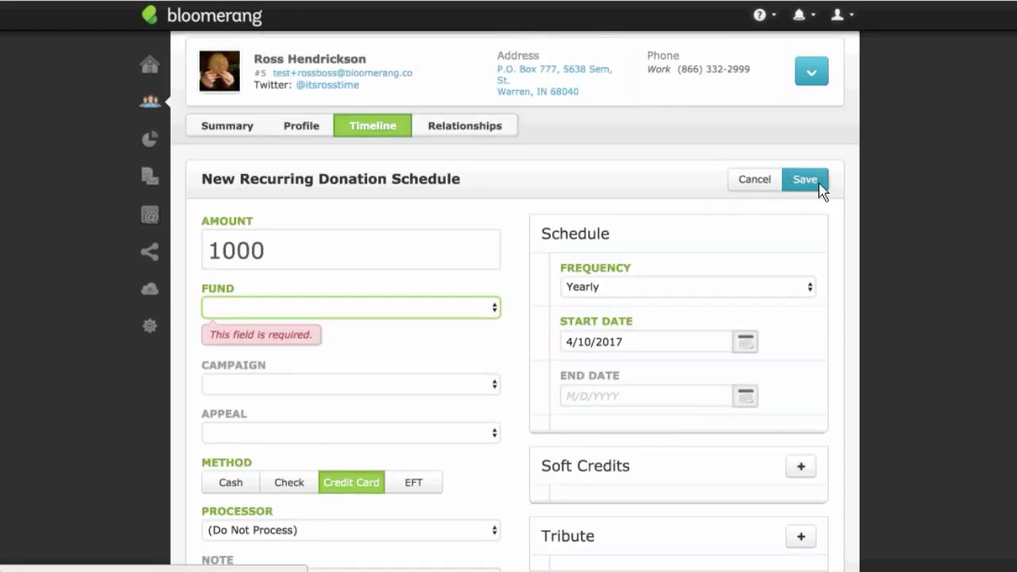
pyautogui.click(434, 309)
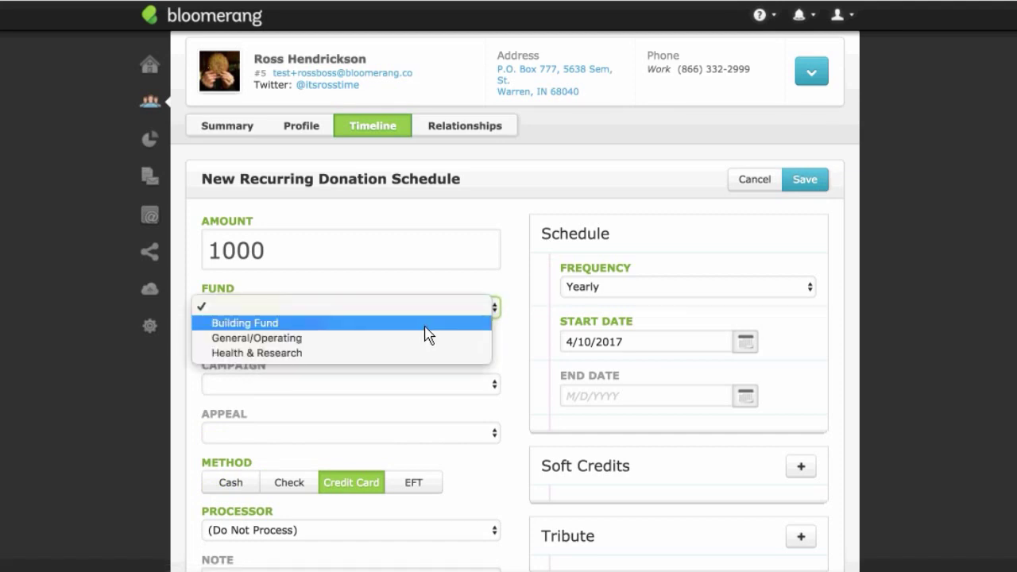
pyautogui.click(425, 323)
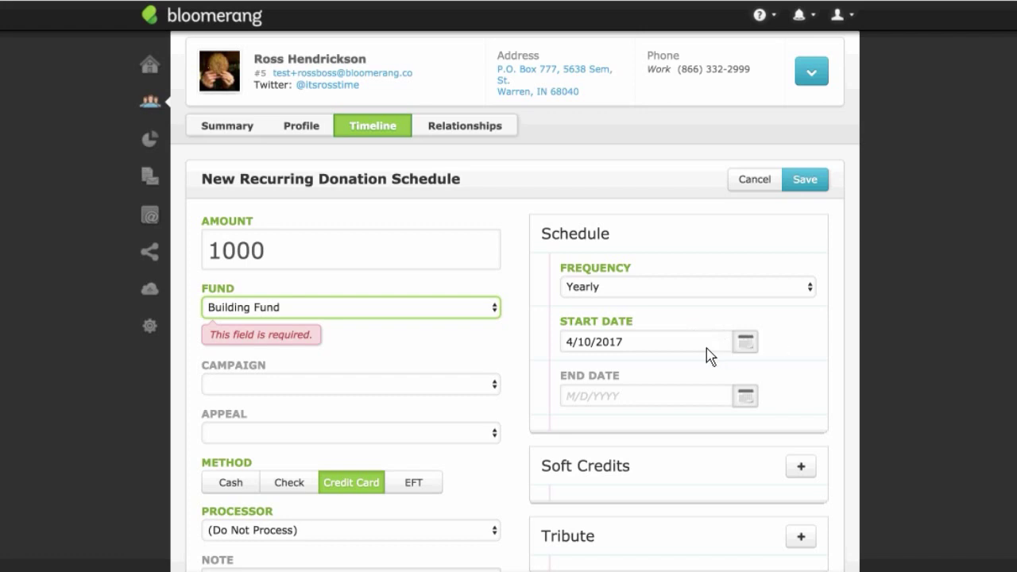
pyautogui.click(570, 350)
pyautogui.press('BackSpace')
pyautogui.write('5')
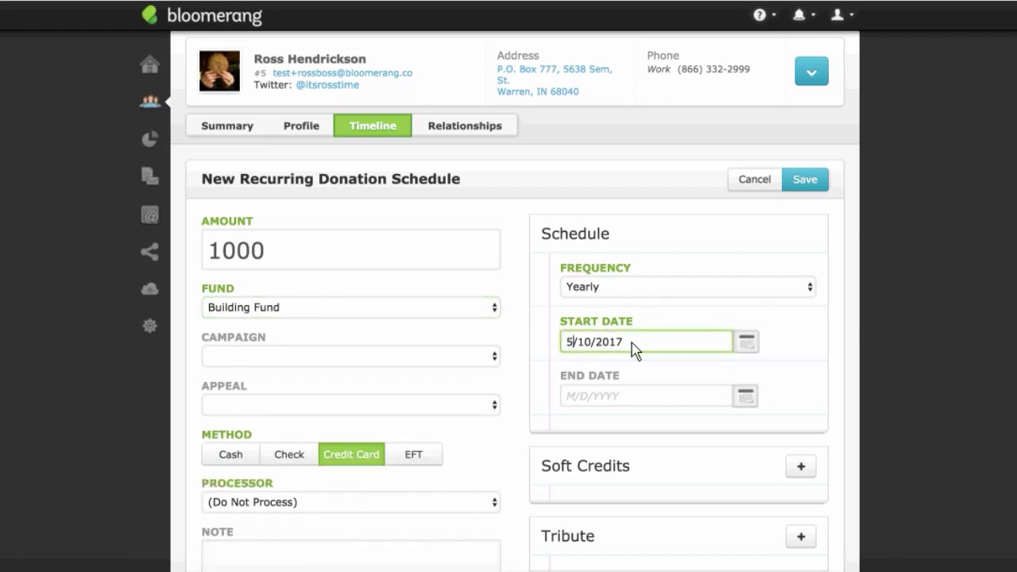
pyautogui.click(597, 349)
pyautogui.press('BackSpace')
pyautogui.press('BackSpace')
pyautogui.write('/')
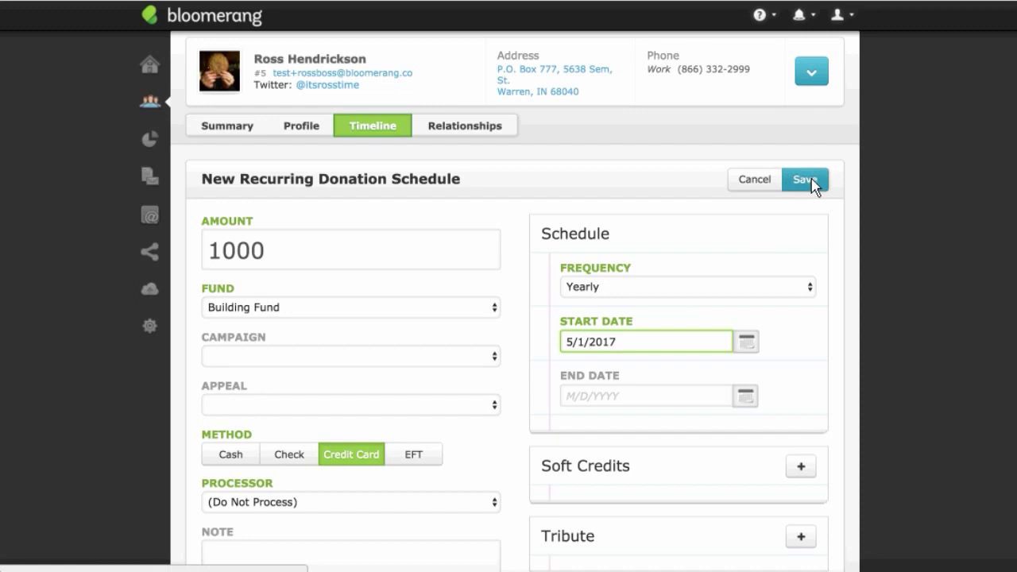
pyautogui.click(815, 183)
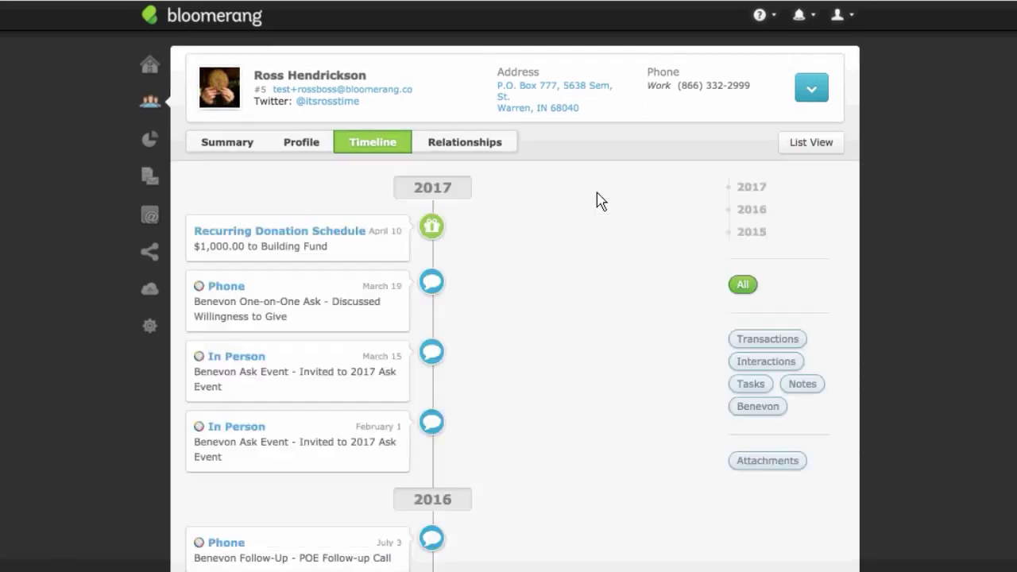
# Step: Open the $1,000 Building Fund recurring donation schedule from the timeline for review
pyautogui.click(346, 247)
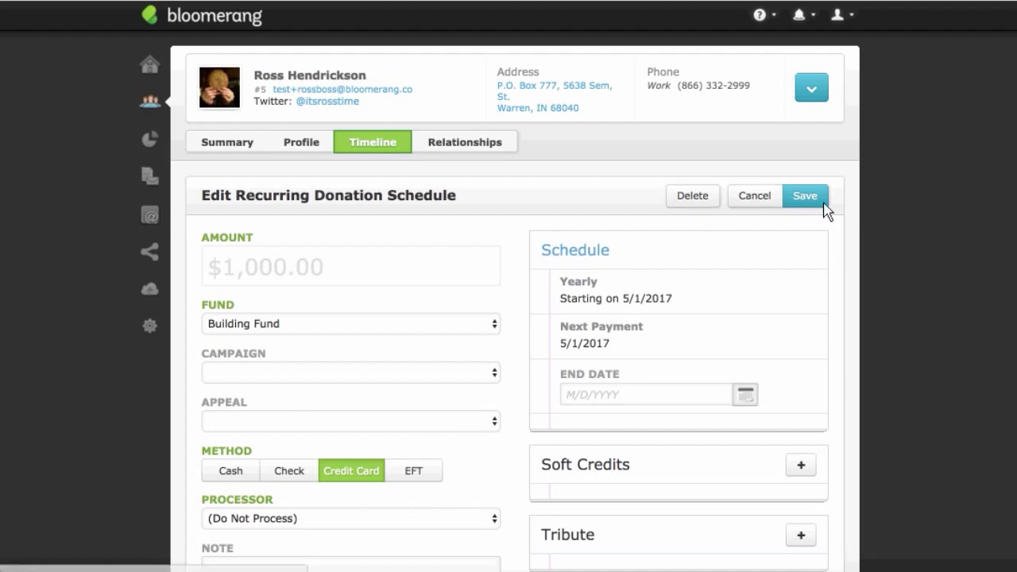
# Step: Leave the Edit Recurring Donation Schedule form unchanged and return to the timeline showing the $1,000.00 Building Fund schedule
pyautogui.click(774, 209)
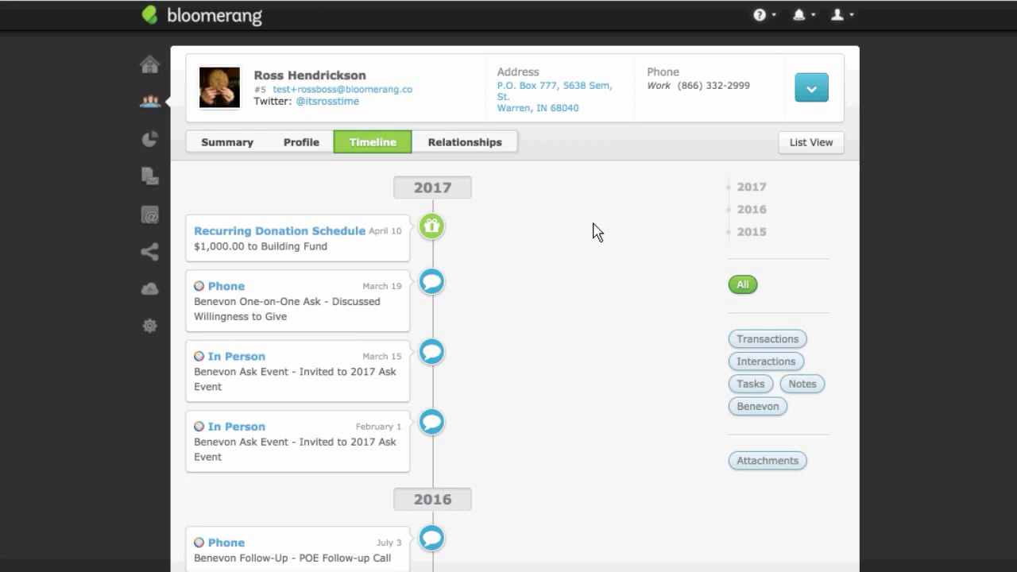
pyautogui.moveTo(151, 329)
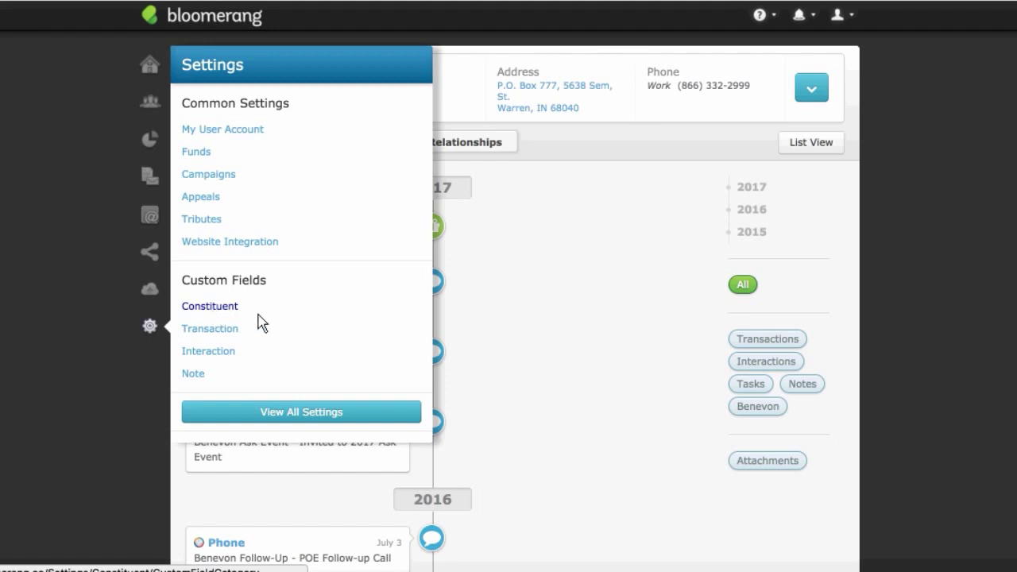
pyautogui.click(548, 335)
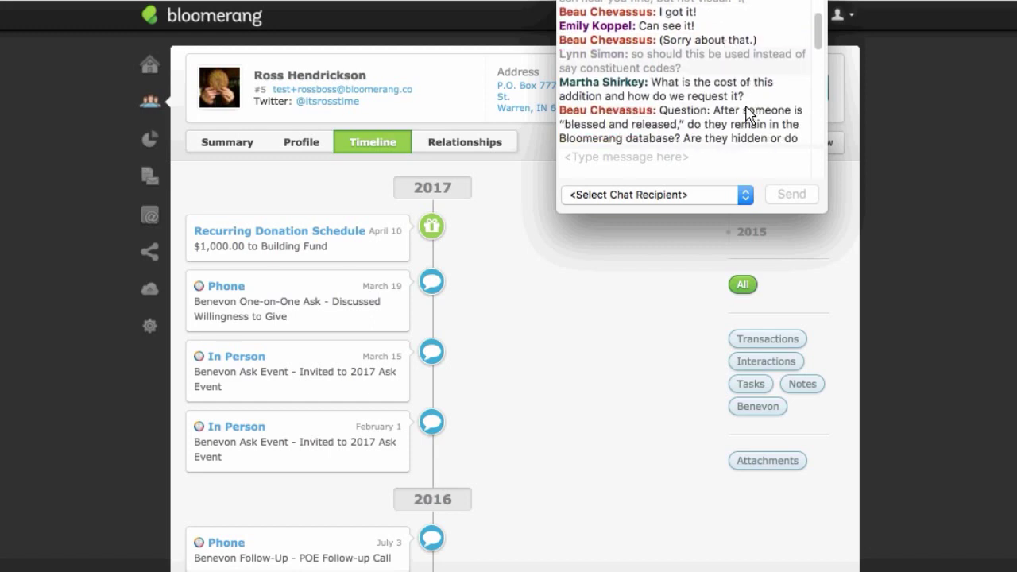
pyautogui.scroll(-10, 746, 116)
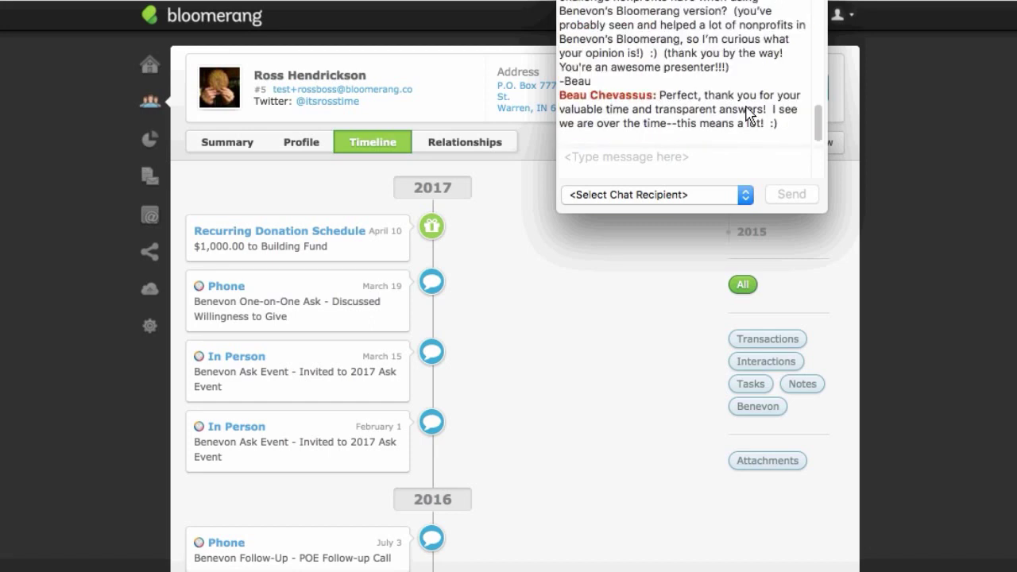